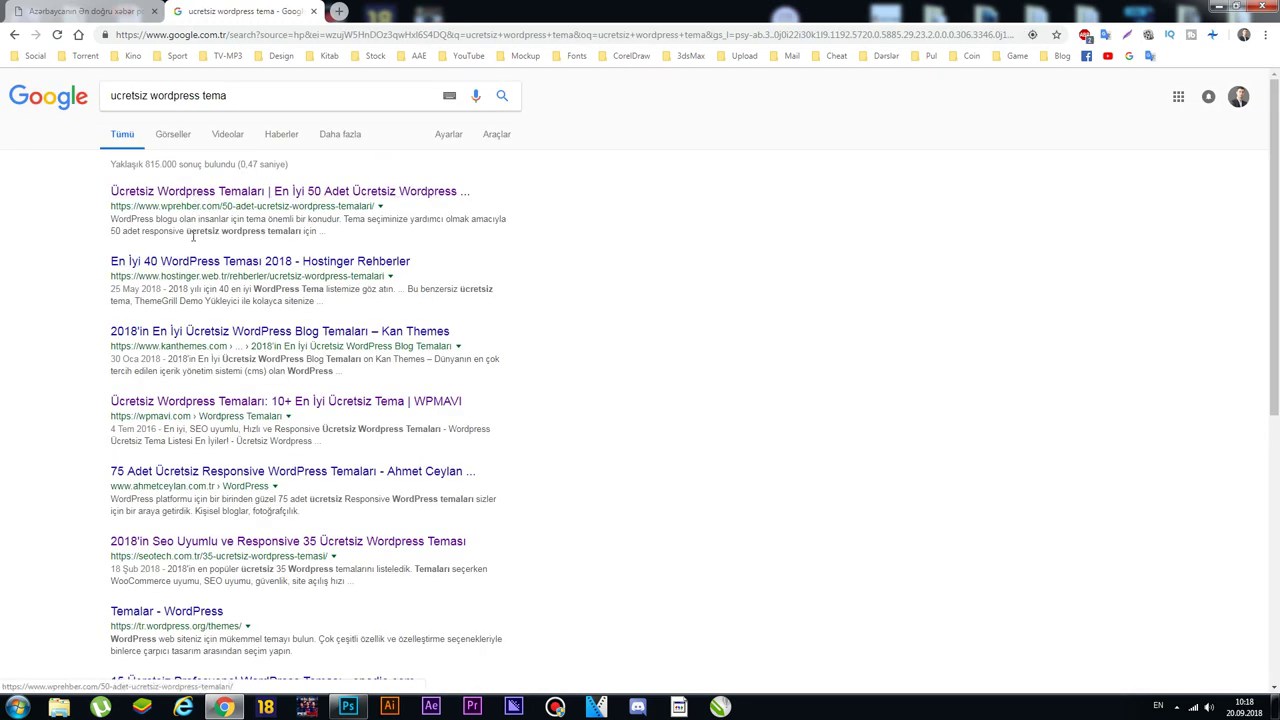
Step: Open the Hostinger article on the 40 best WordPress themes of 2018 and look through its list of contents
click(185, 263)
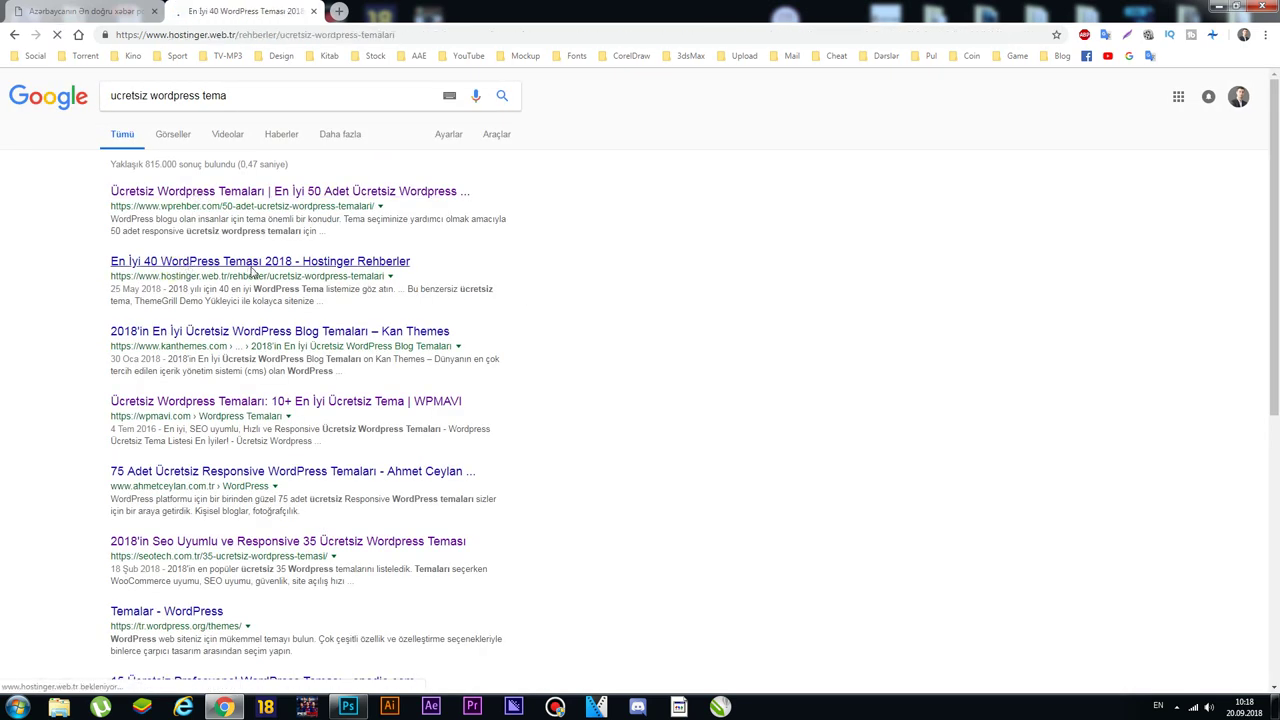
scroll(744, 393, down, 15)
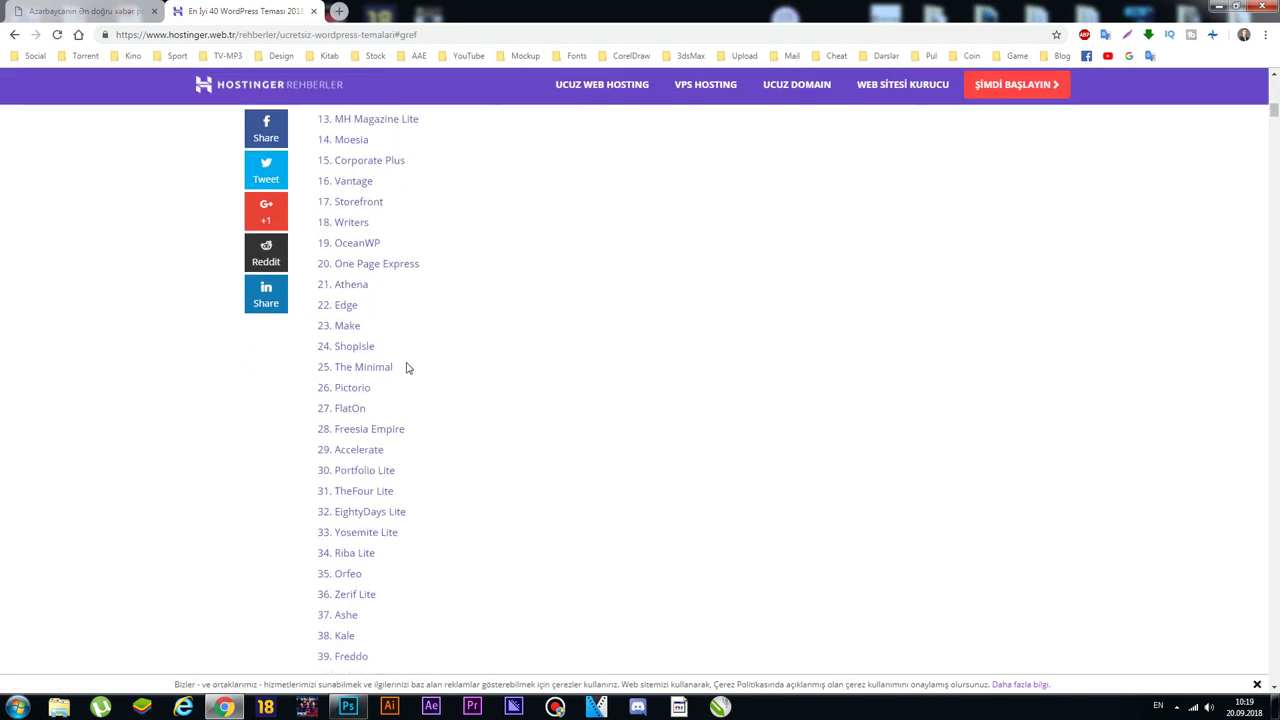
scroll(406, 368, down, 3)
scroll(340, 295, up, 7)
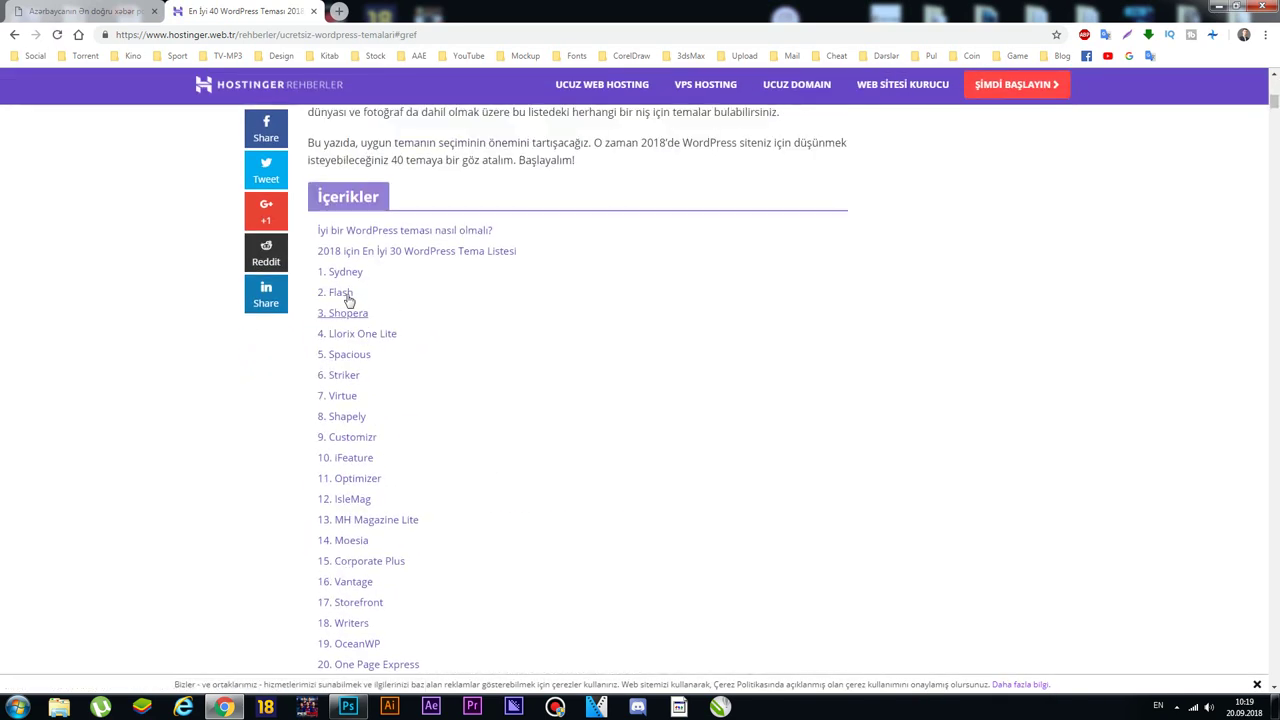
Step: Open the Sydney entry in a separate tab, review the theme previews through Spacious, and close both article tabs
click(346, 273)
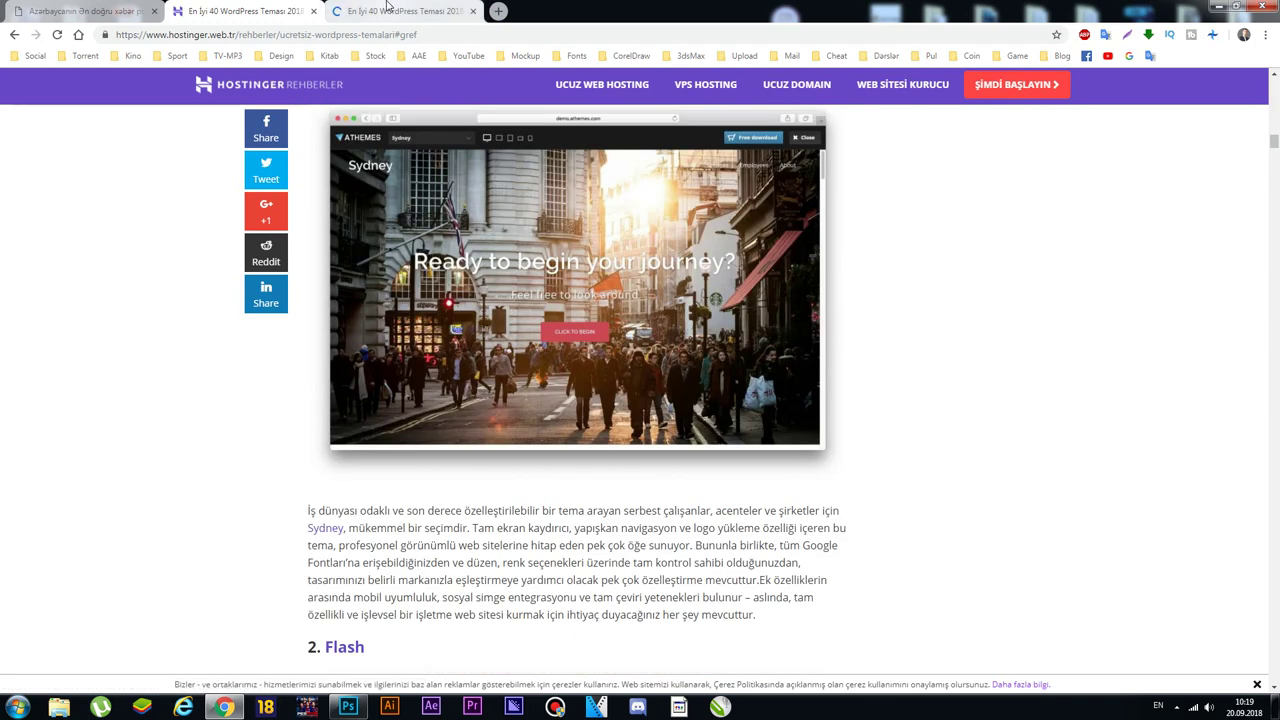
click(387, 8)
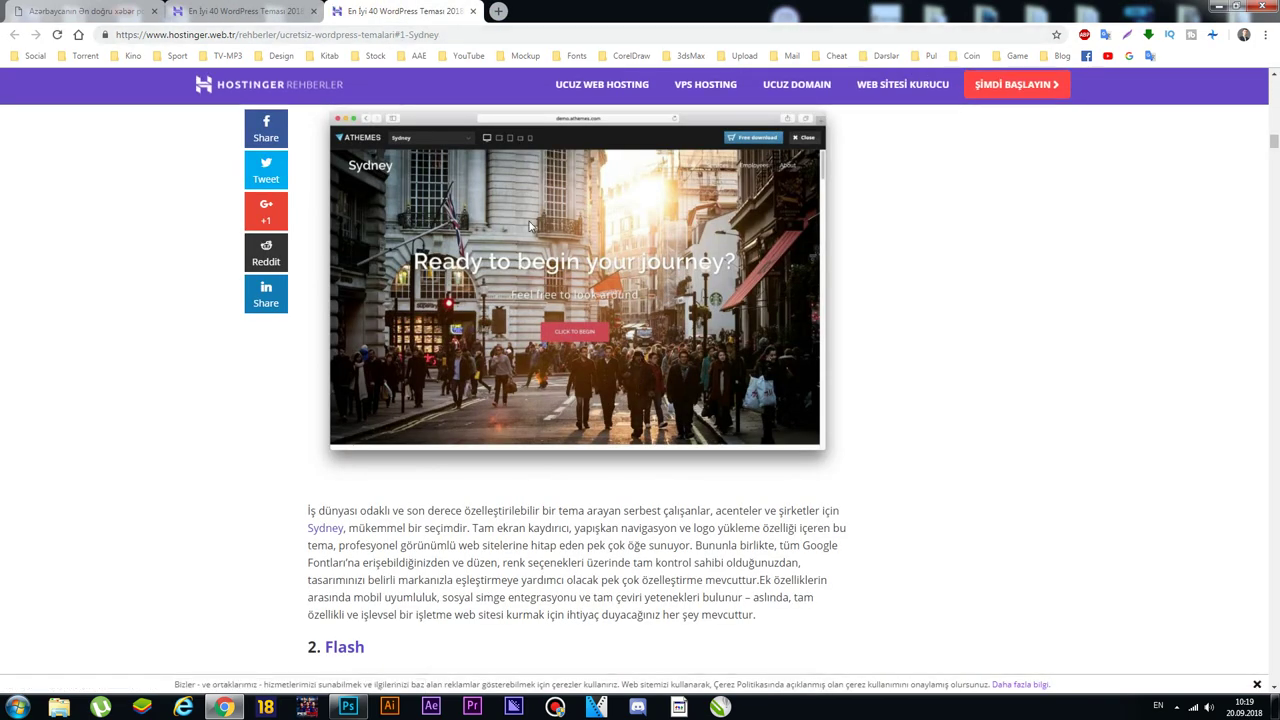
scroll(616, 350, down, 5)
scroll(605, 356, up, 1)
scroll(587, 387, down, 6)
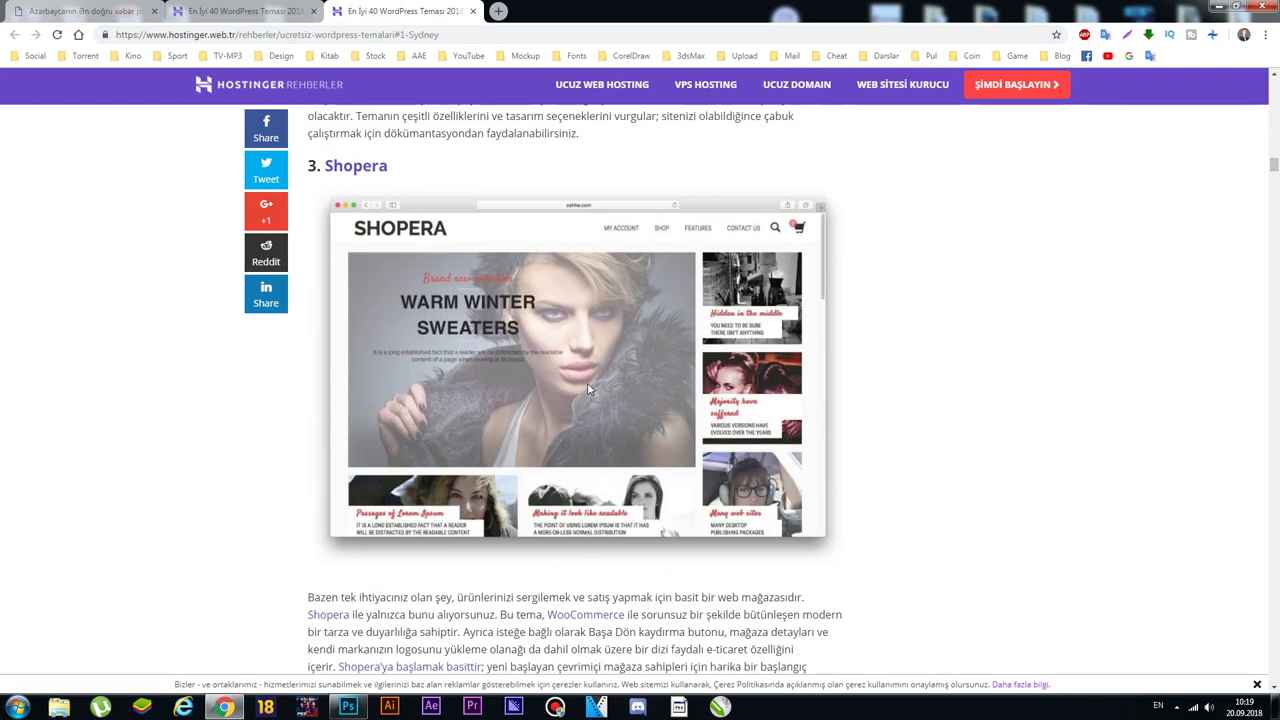
scroll(588, 390, down, 12)
scroll(588, 390, down, 3)
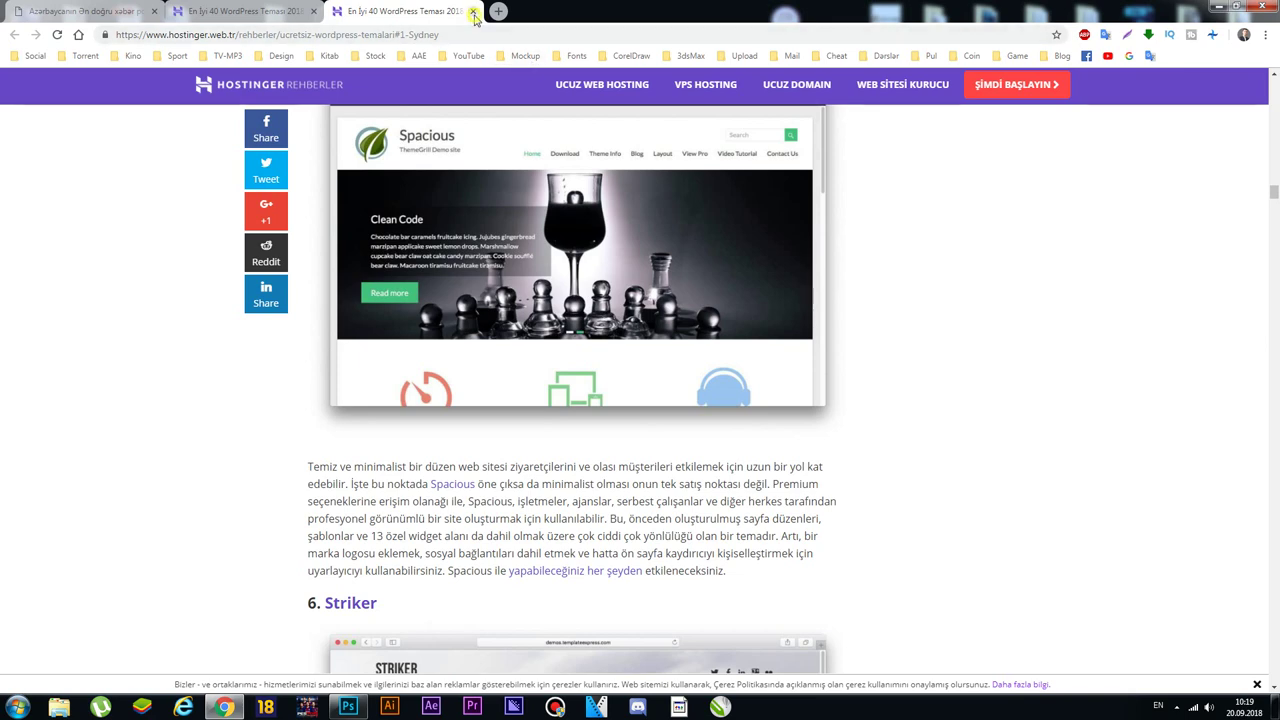
click(473, 12)
click(314, 12)
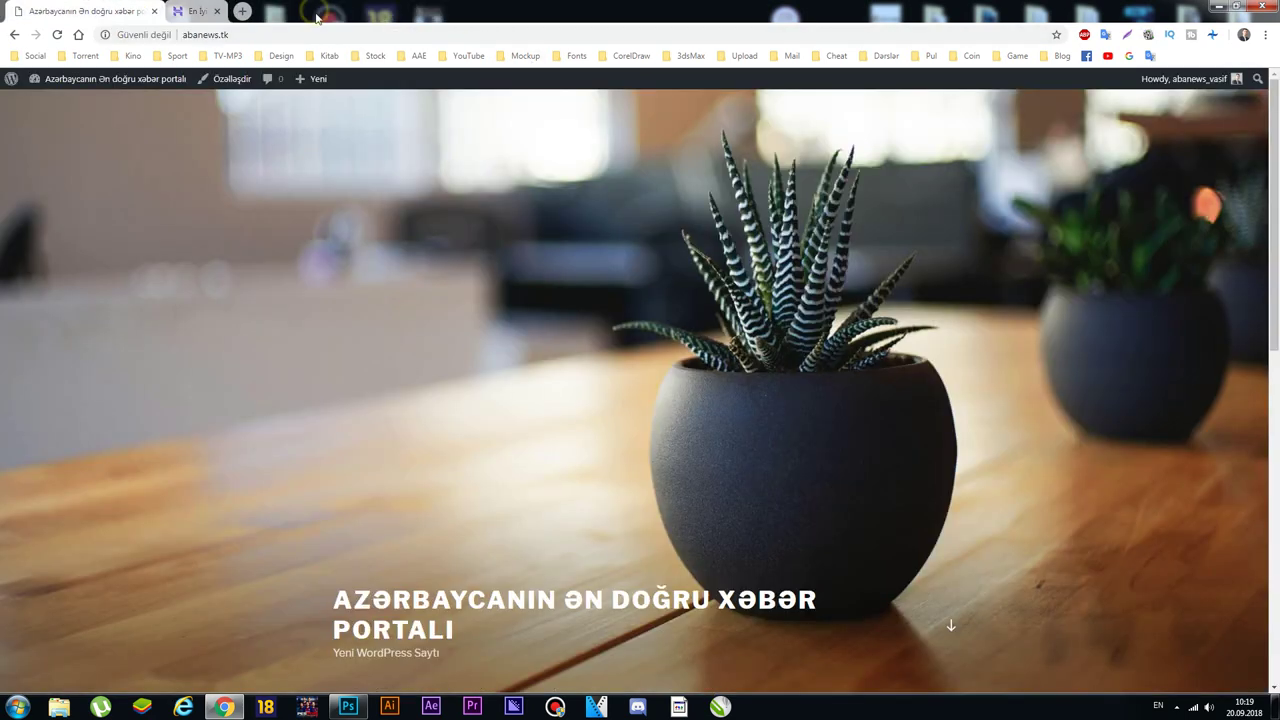
Step: Go to the site's admin dashboard at abanews.tk/wp-admin
click(280, 35)
click(327, 33)
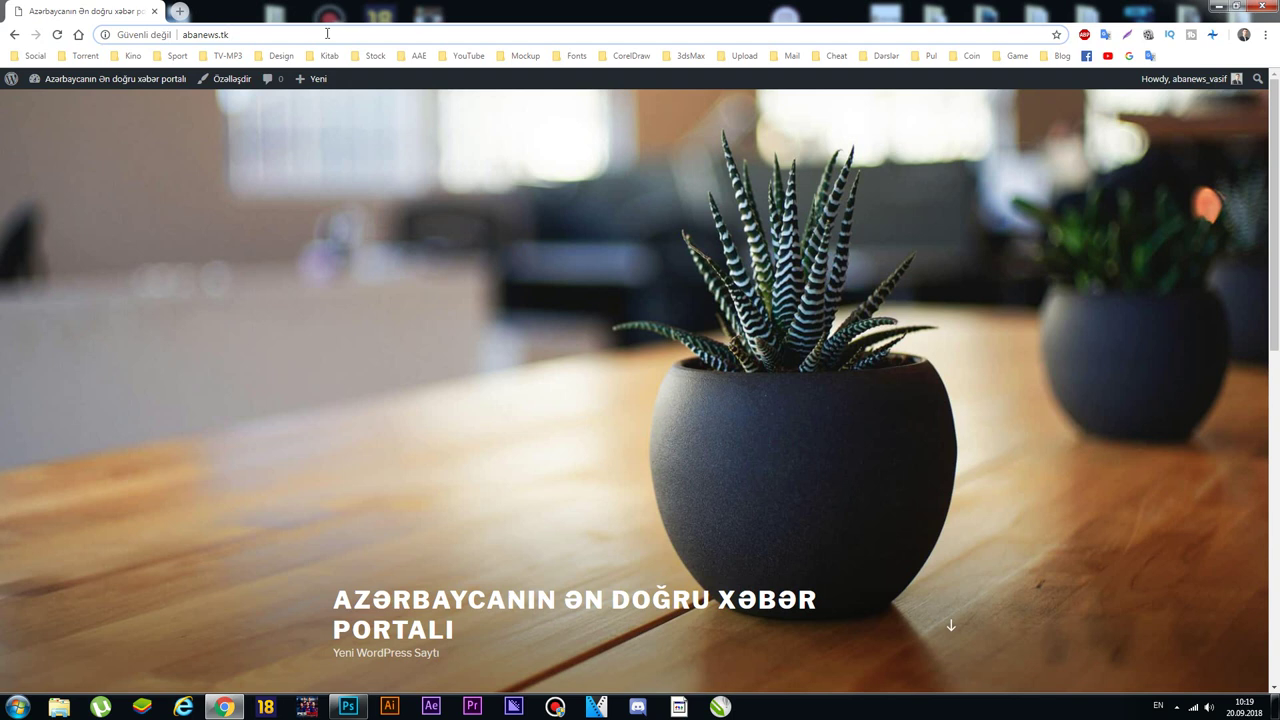
click(327, 33)
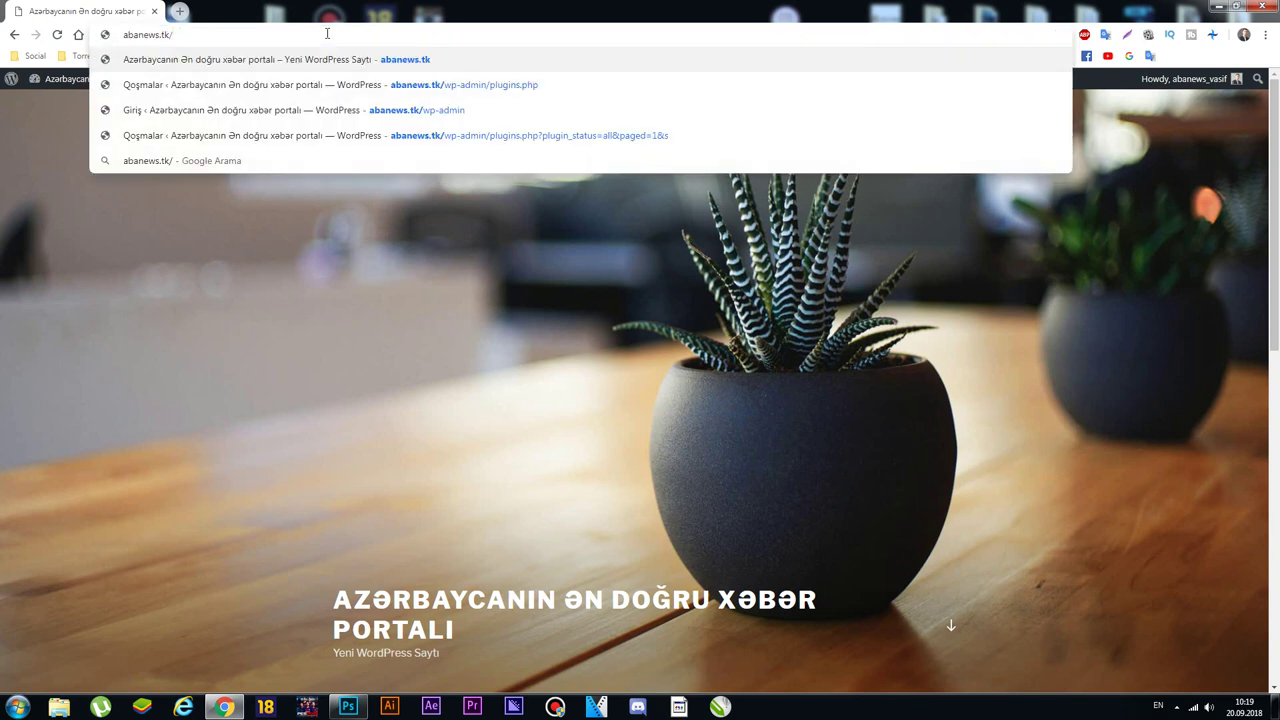
key(Down)
key(Down)
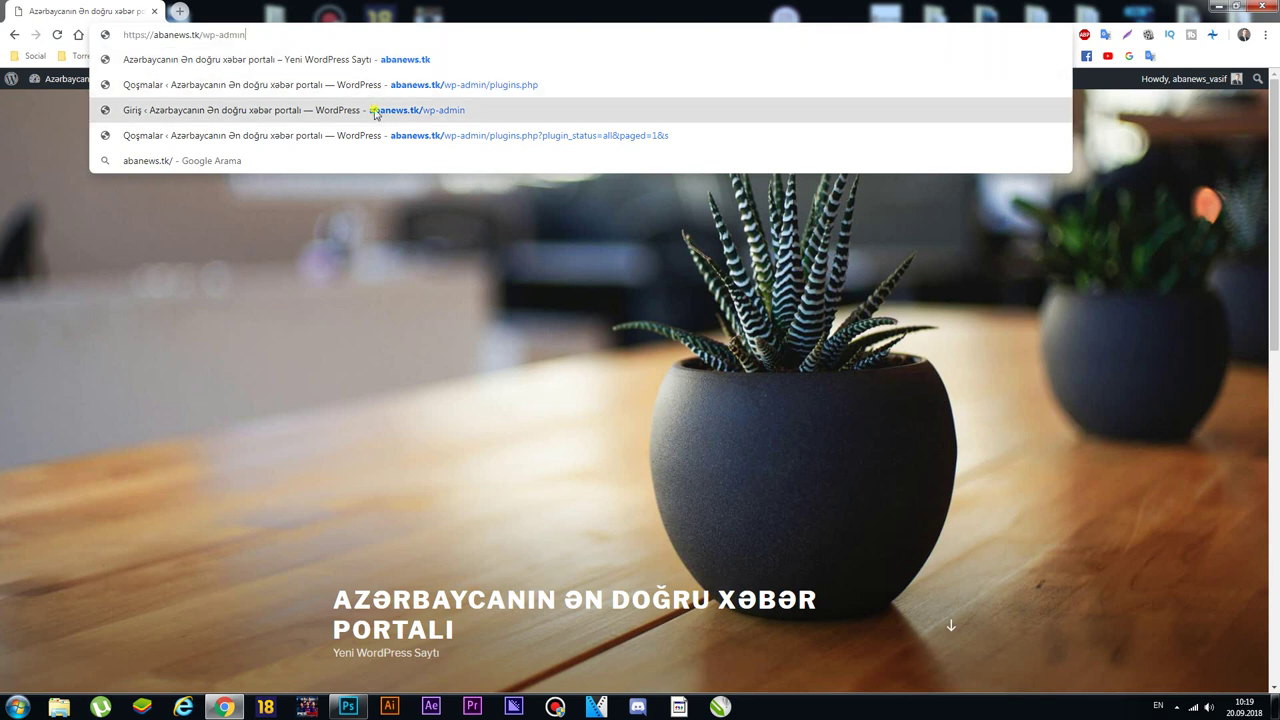
key(Return)
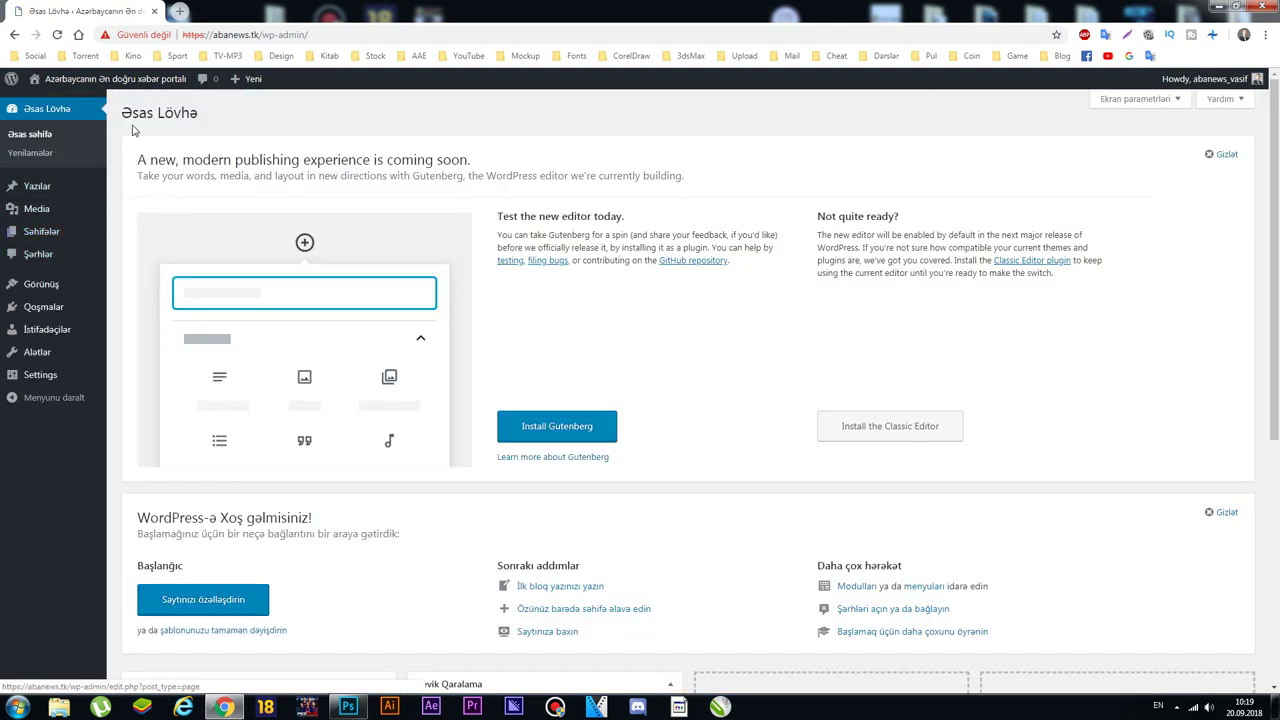
Step: Open the site's theme management, start adding a new theme, and look over the featured themes
mouse_move(31, 289)
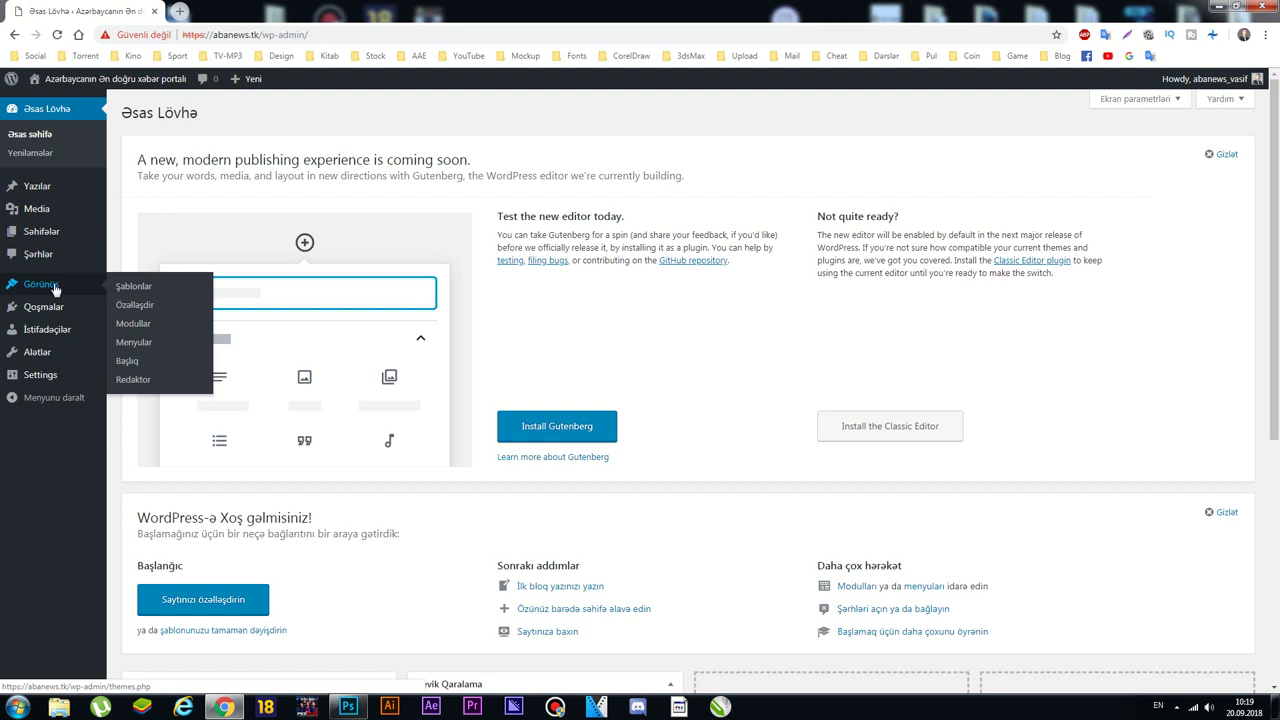
click(143, 287)
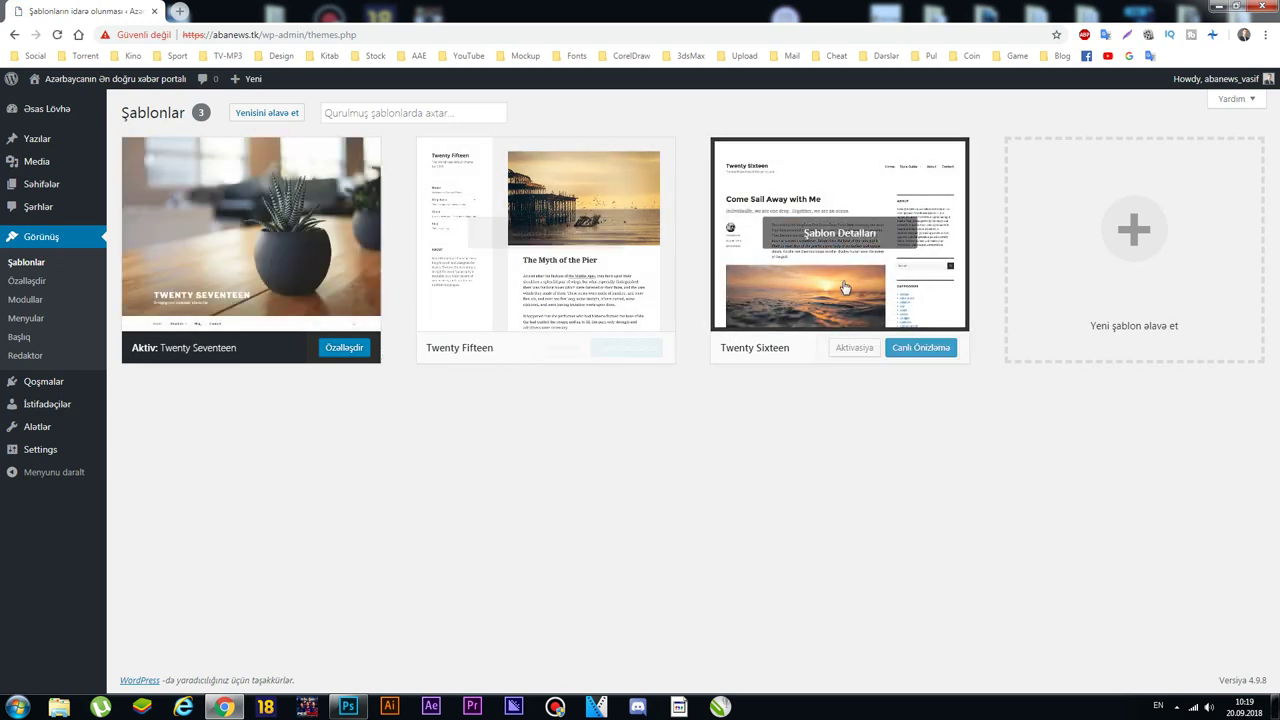
click(1143, 231)
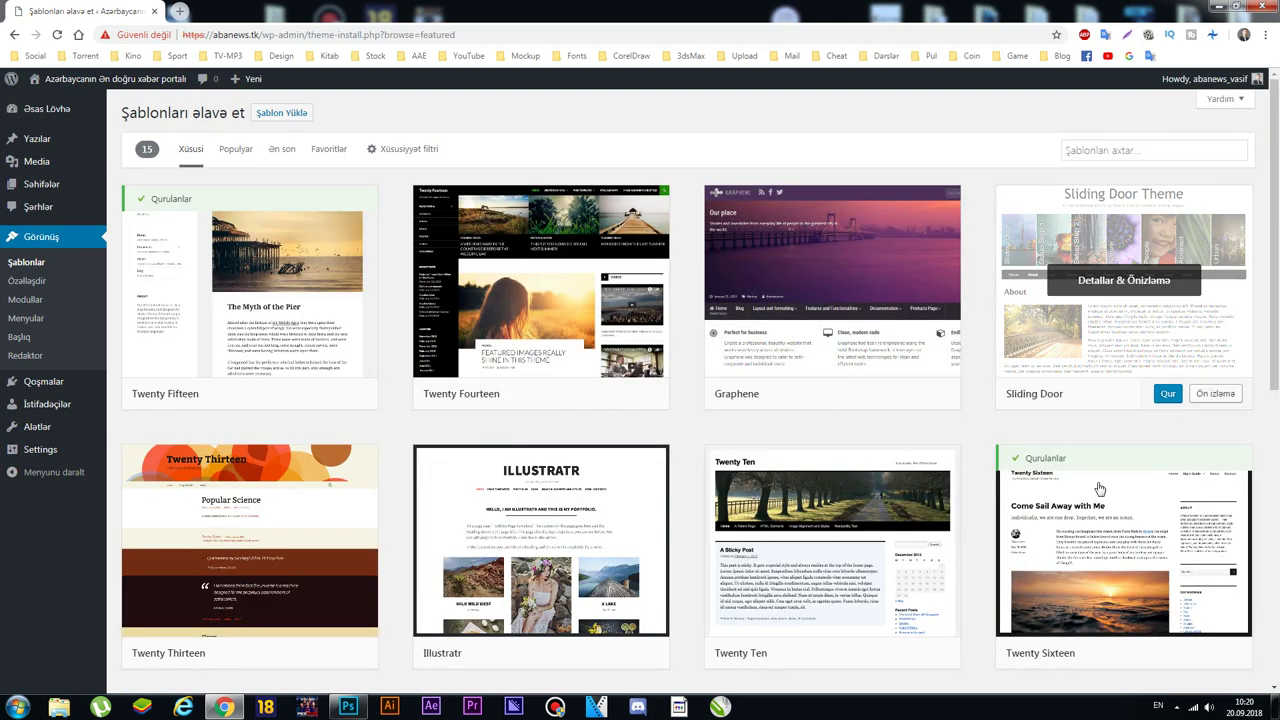
scroll(800, 400, down, 3)
scroll(760, 500, up, 3)
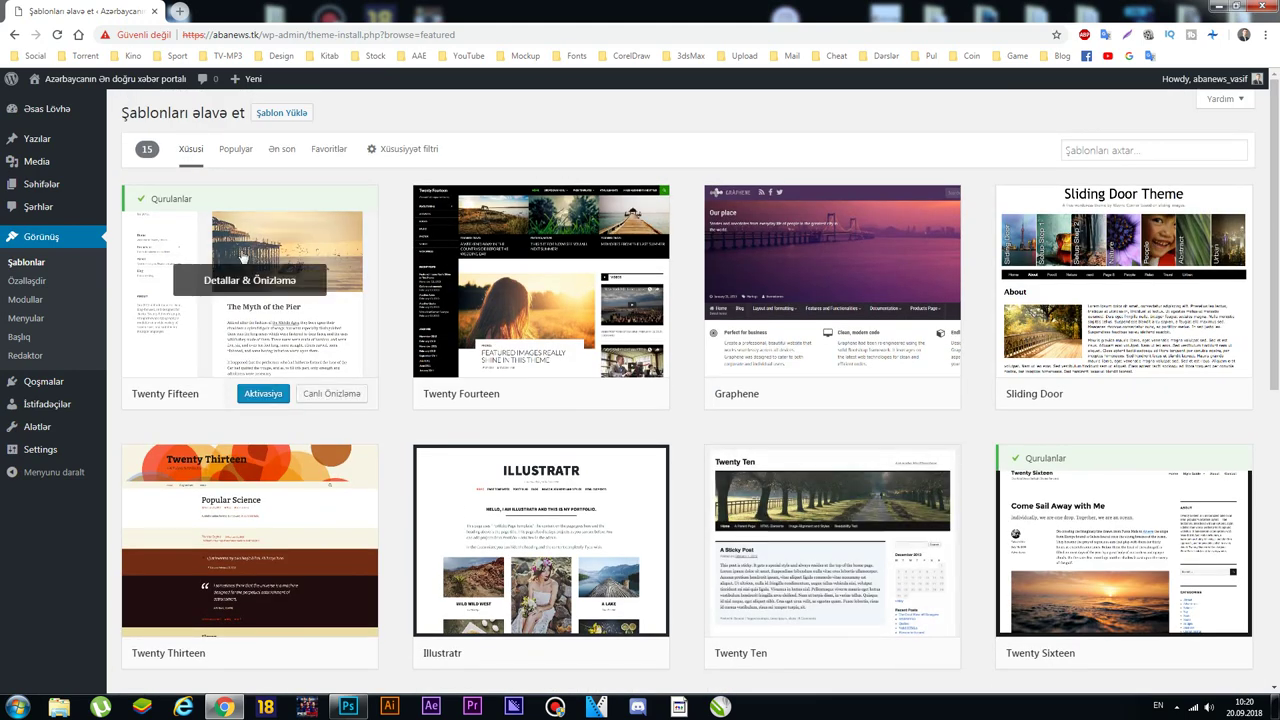
Step: Browse the popular themes and open the preview of the CoverNews theme
click(237, 153)
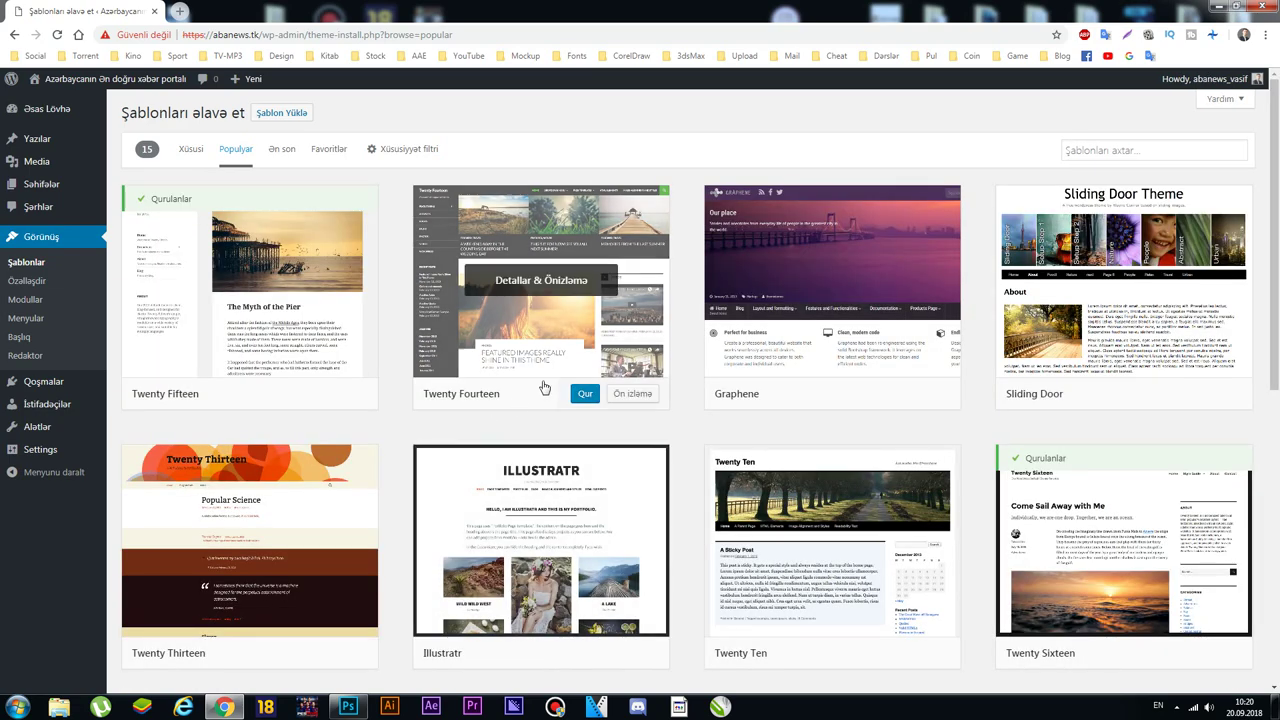
scroll(548, 380, down, 3)
scroll(548, 380, down, 3)
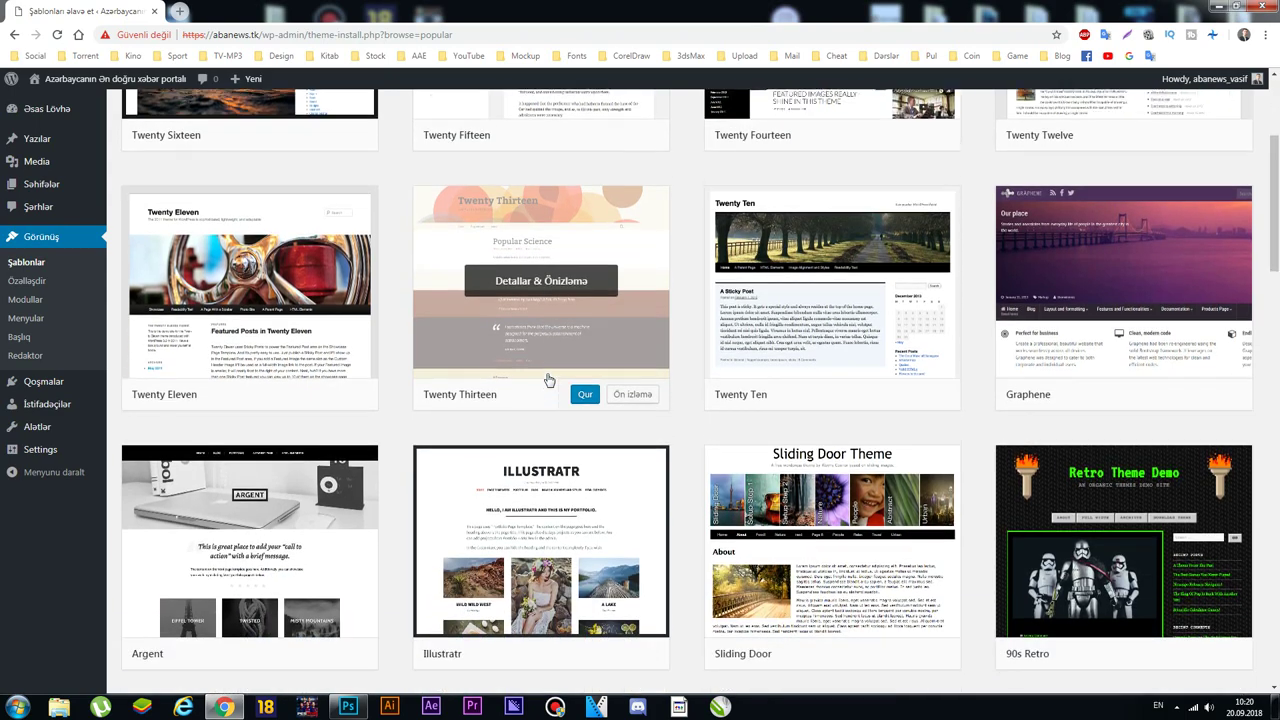
scroll(548, 382, down, 3)
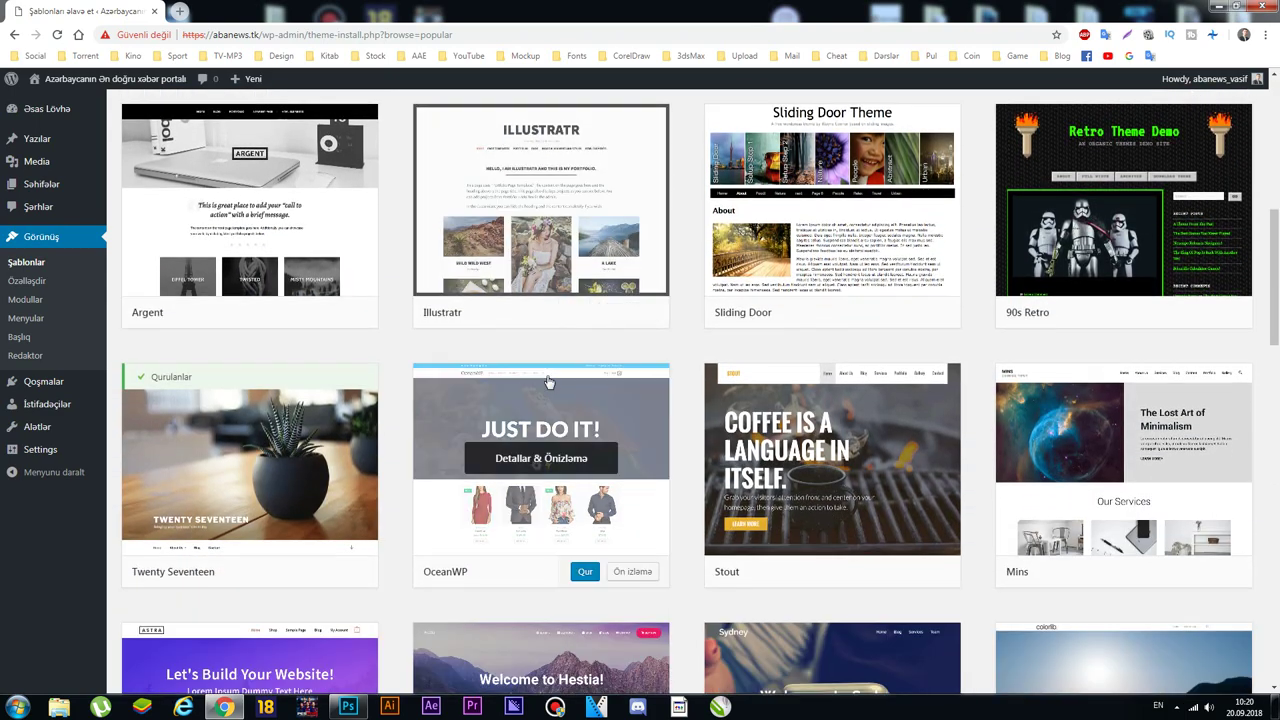
scroll(549, 383, down, 3)
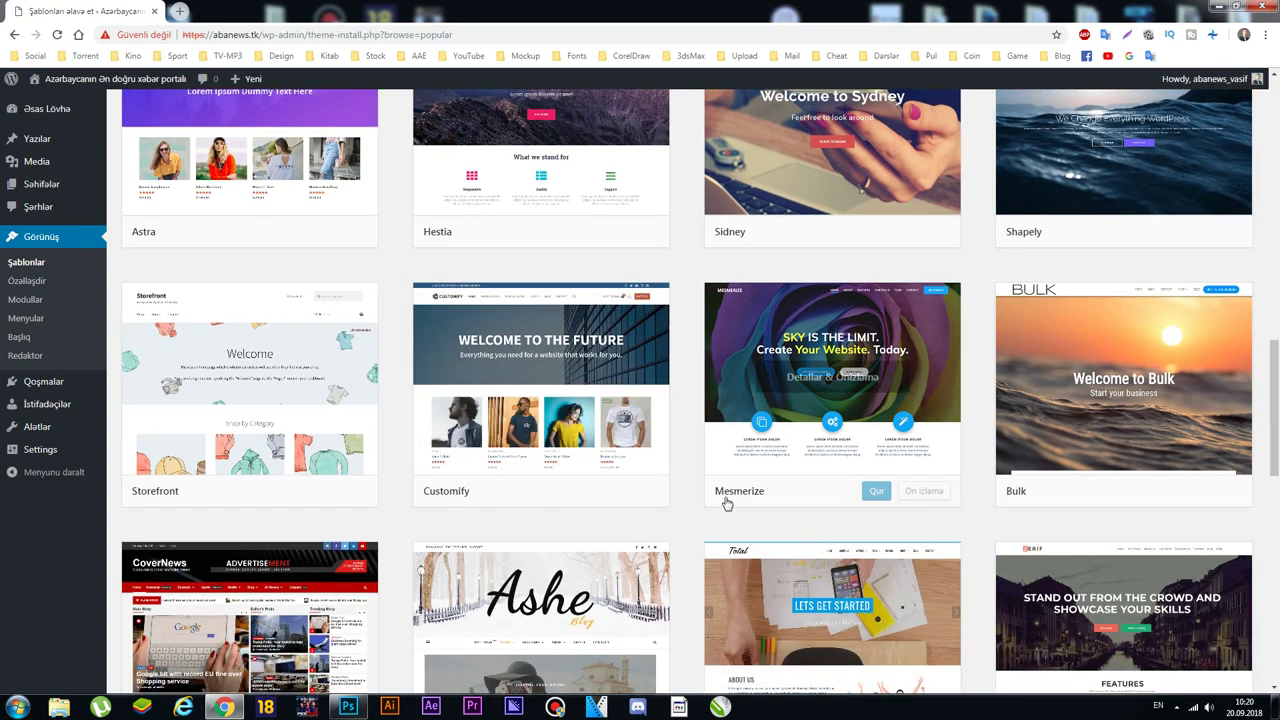
scroll(720, 560, down, 2)
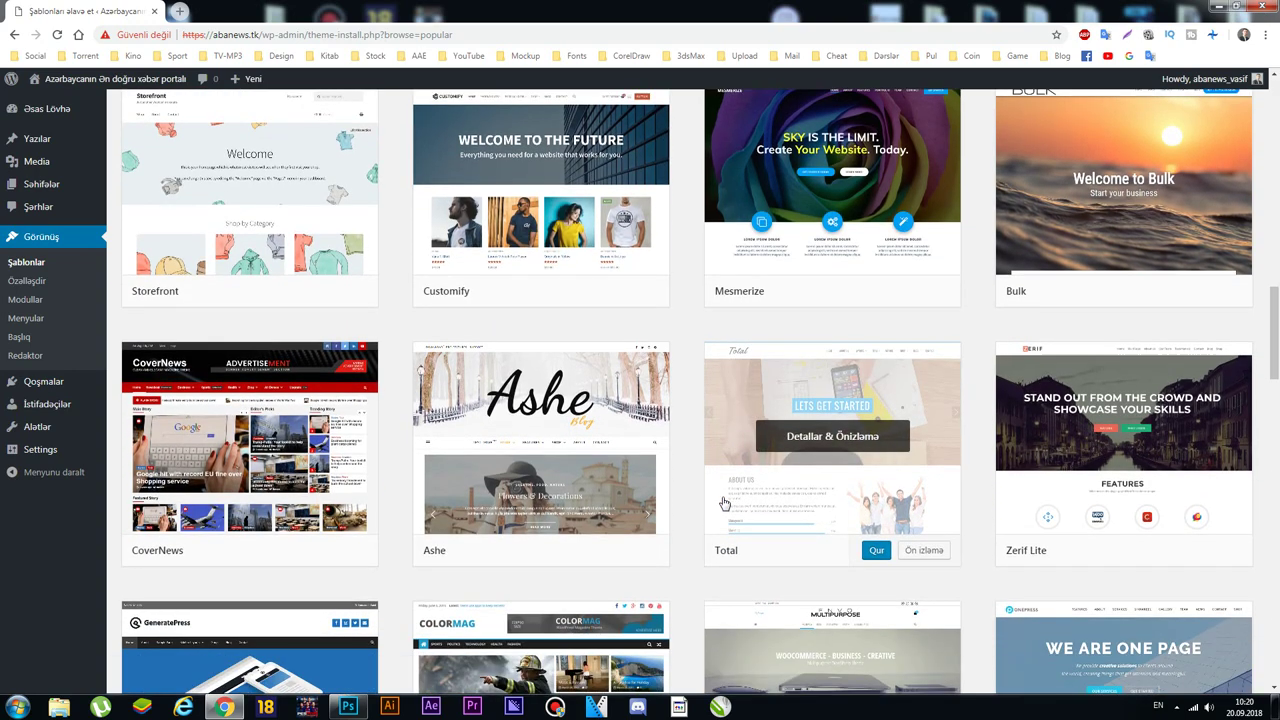
scroll(724, 503, down, 1)
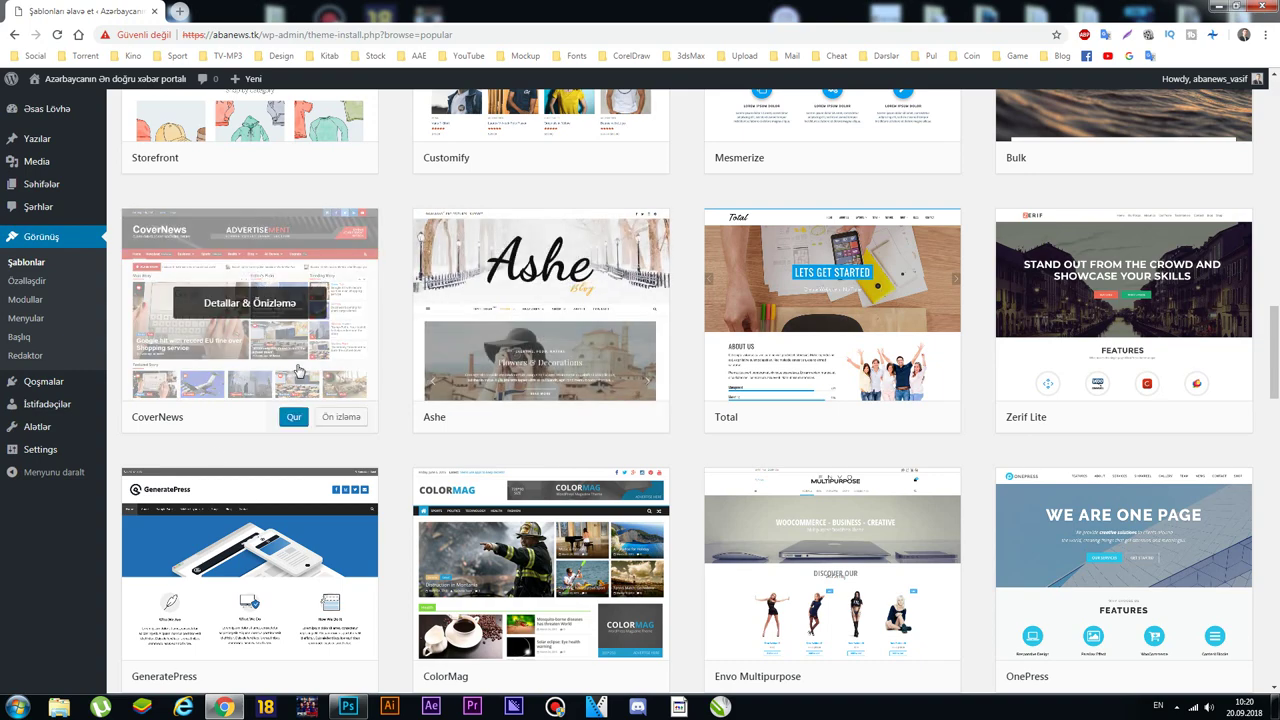
click(341, 418)
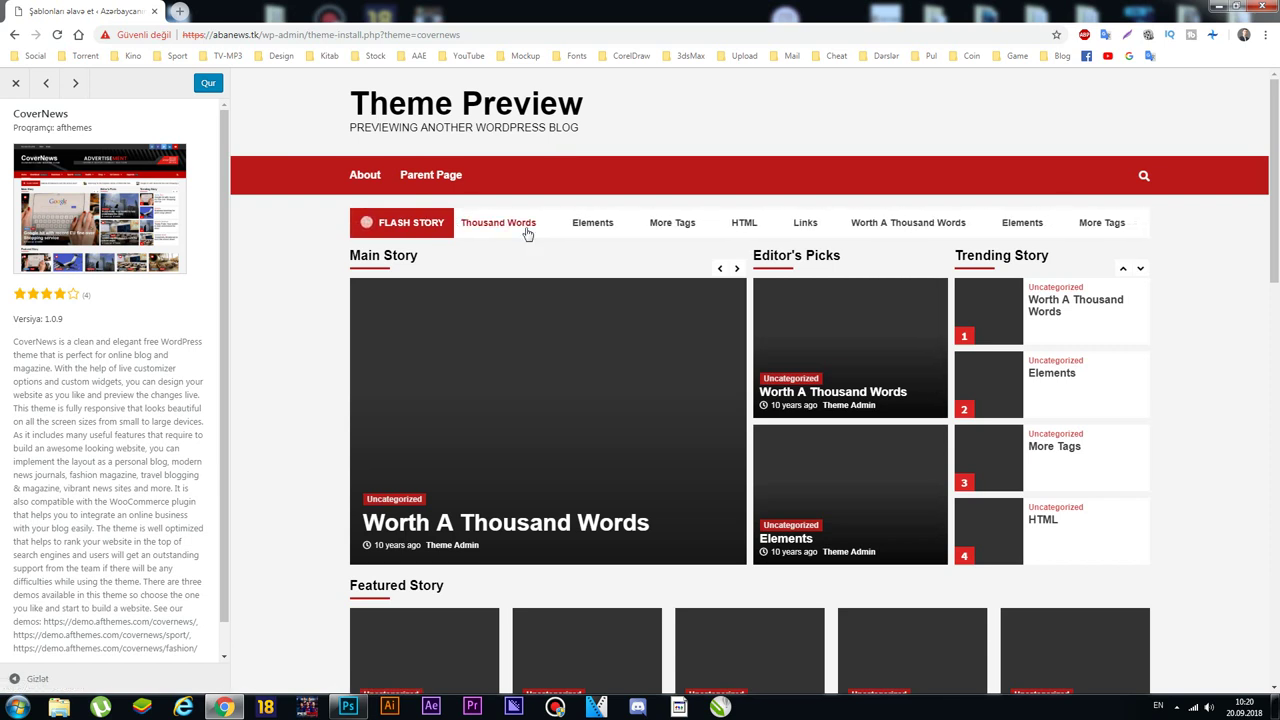
Step: Review the CoverNews preview's menu, story and post sections, and install and activate the theme
mouse_move(414, 178)
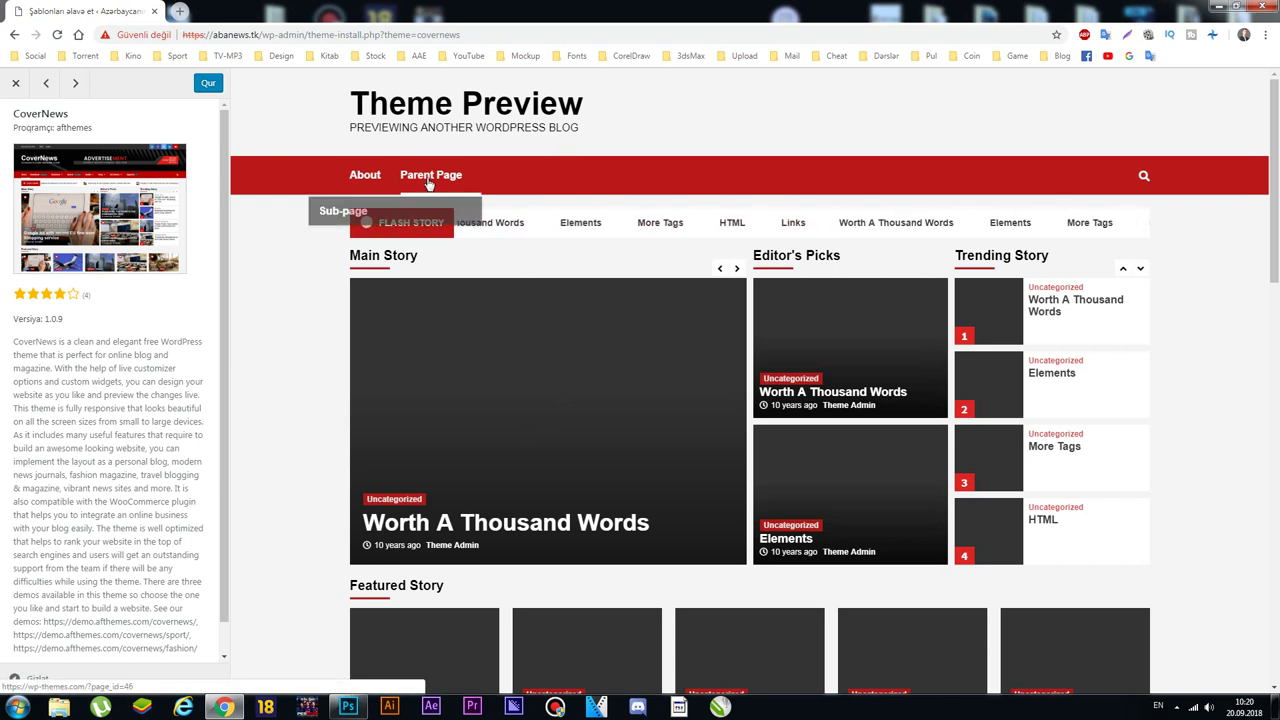
scroll(985, 203, down, 2)
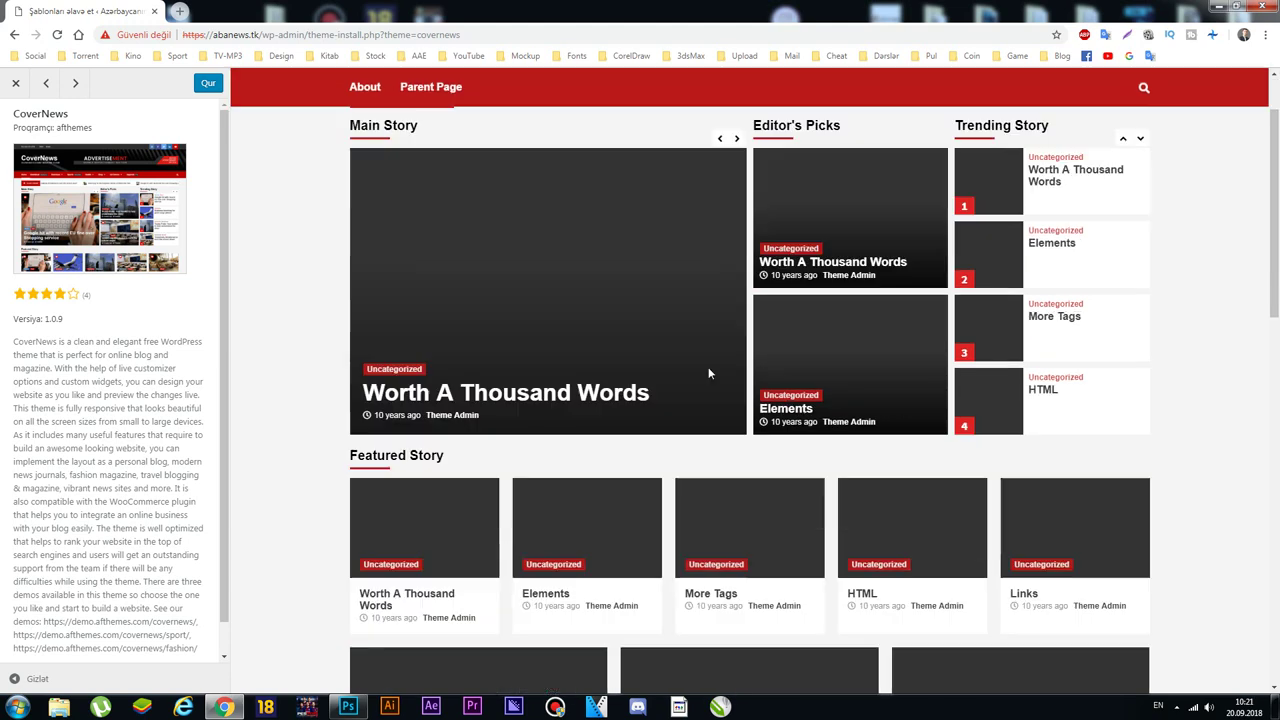
scroll(500, 373, down, 1)
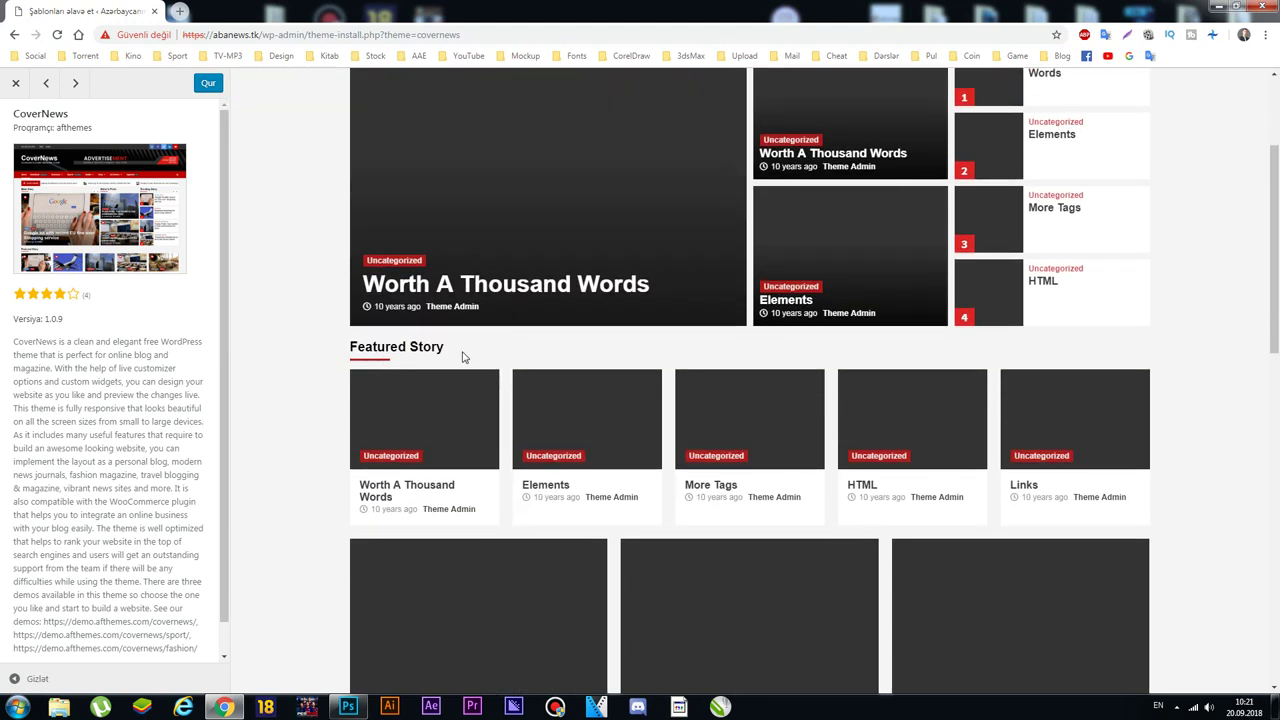
scroll(660, 477, down, 2)
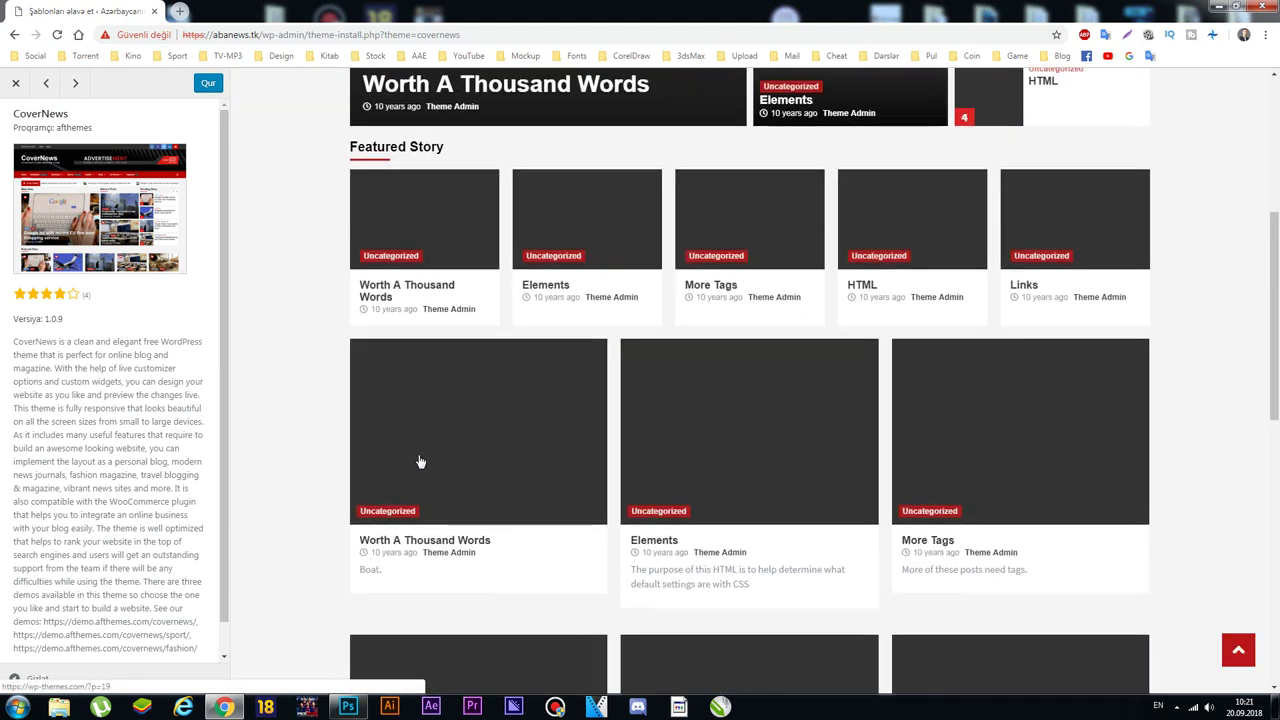
scroll(520, 459, down, 8)
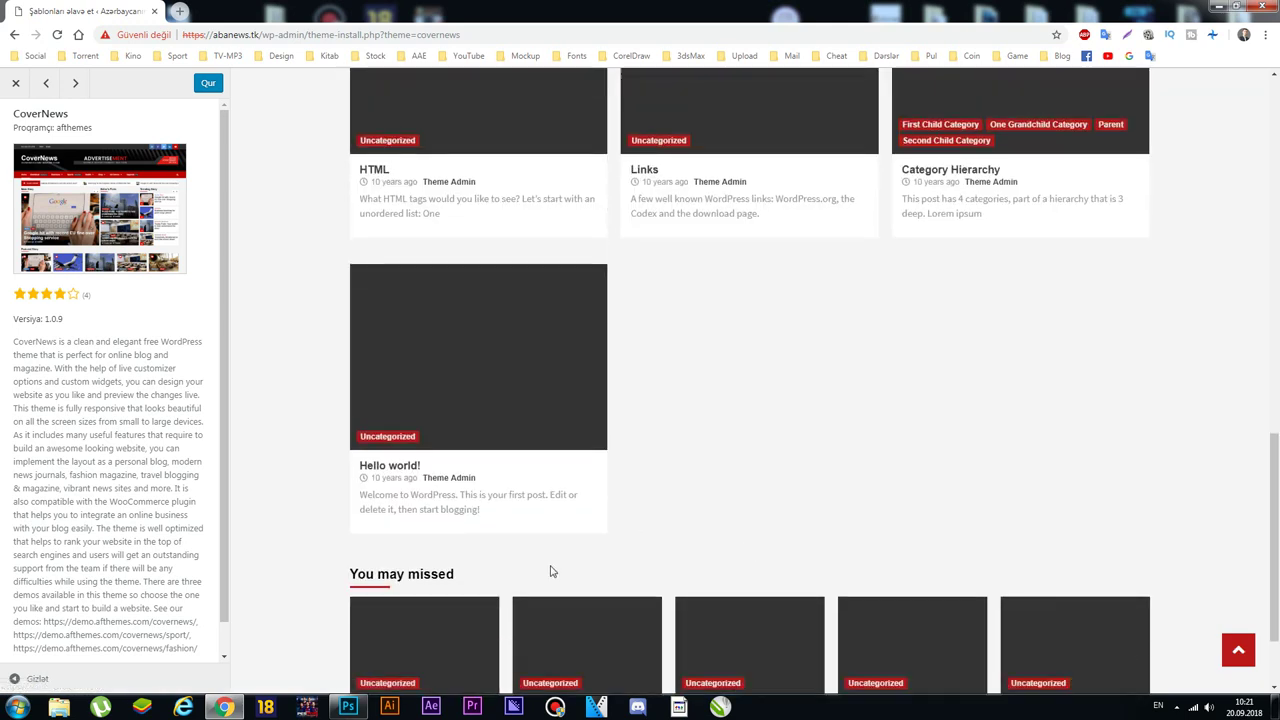
scroll(654, 486, up, 12)
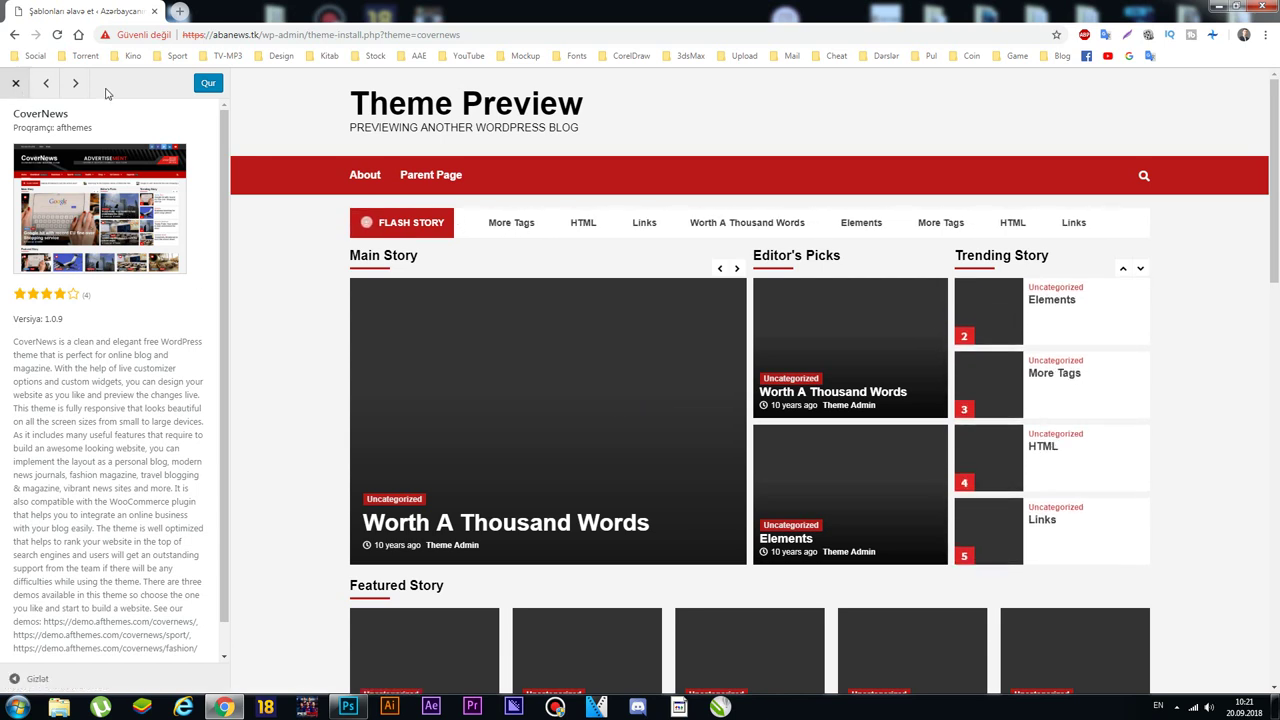
click(208, 83)
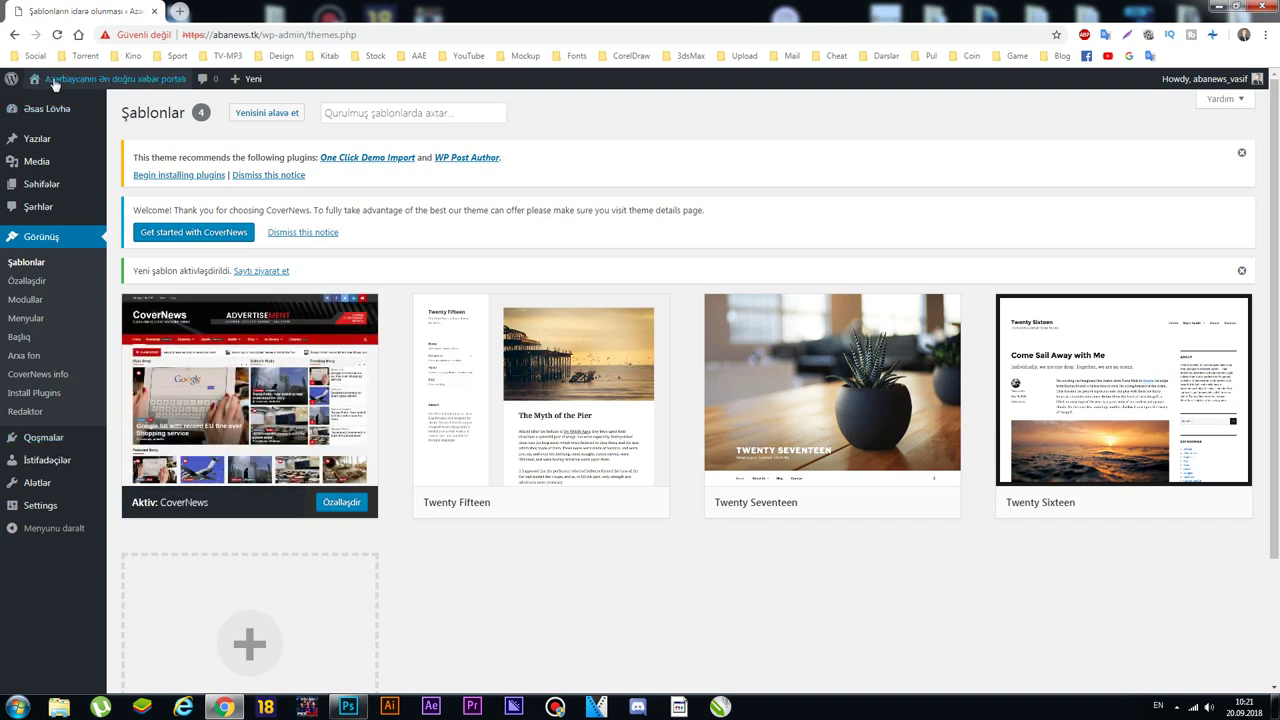
Step: Open the live site in a new tab and examine its homepage with the CoverNews theme
mouse_move(68, 88)
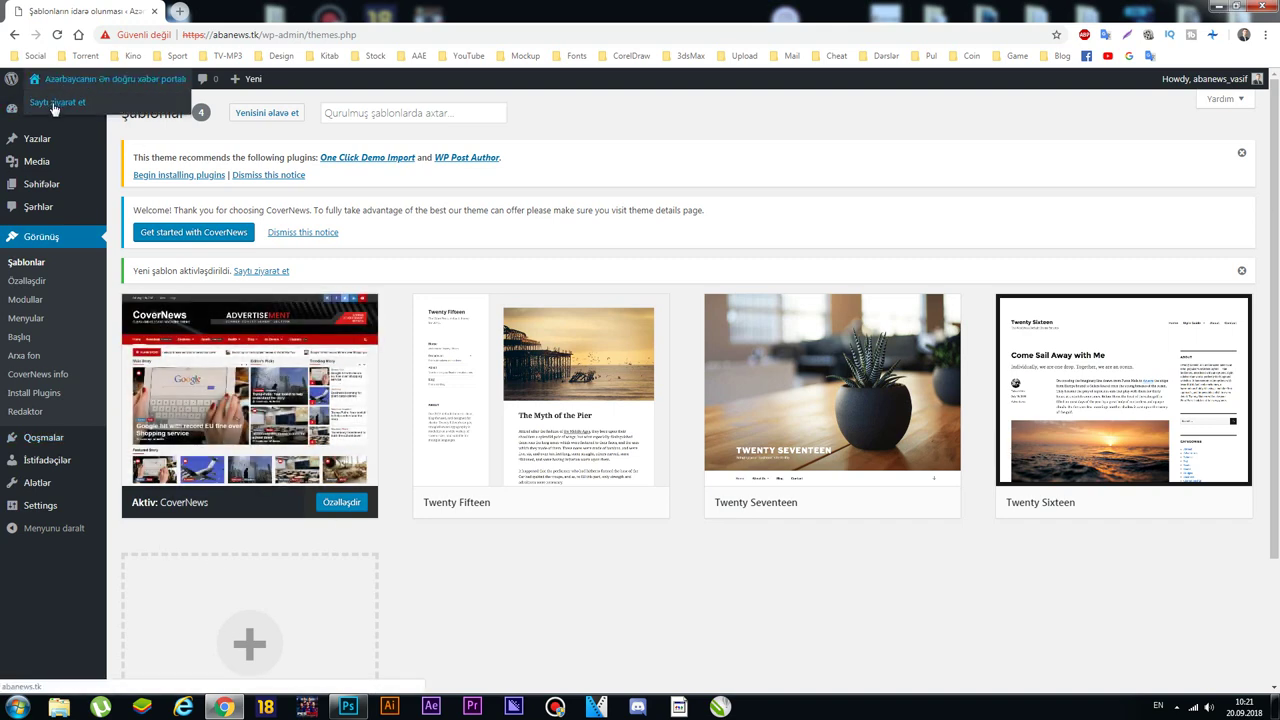
middle_click(57, 106)
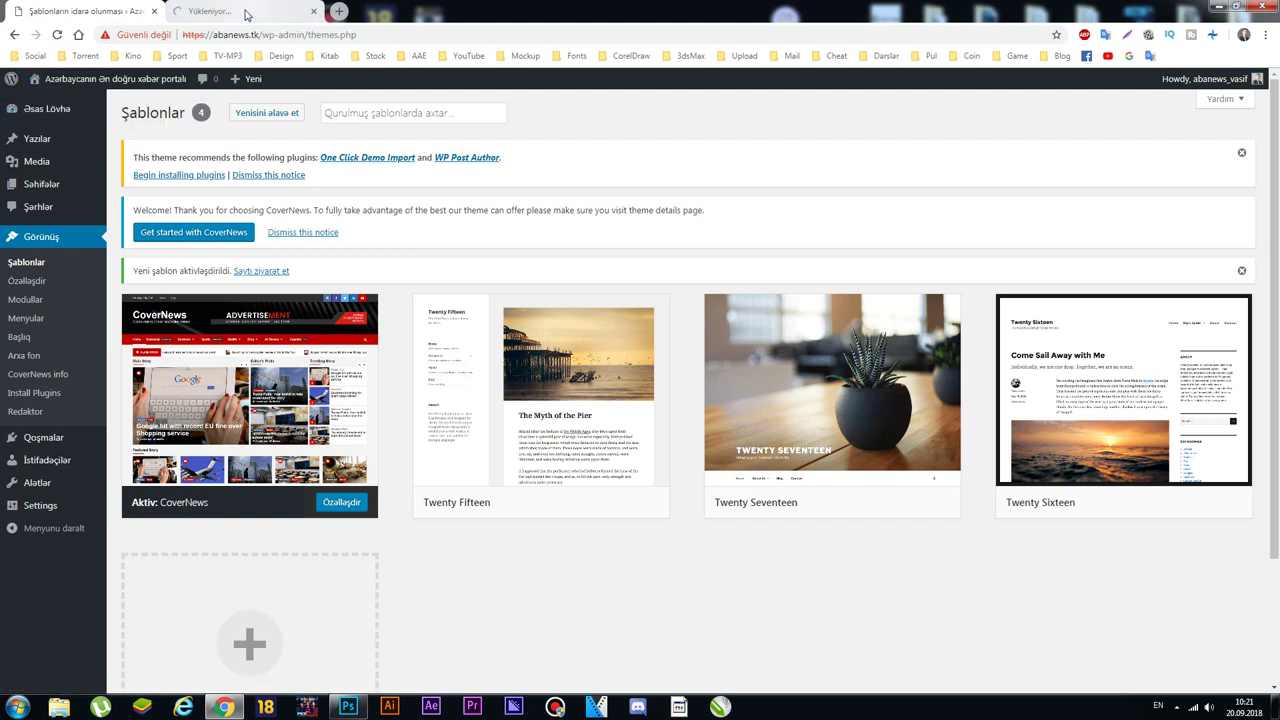
mouse_move(78, 88)
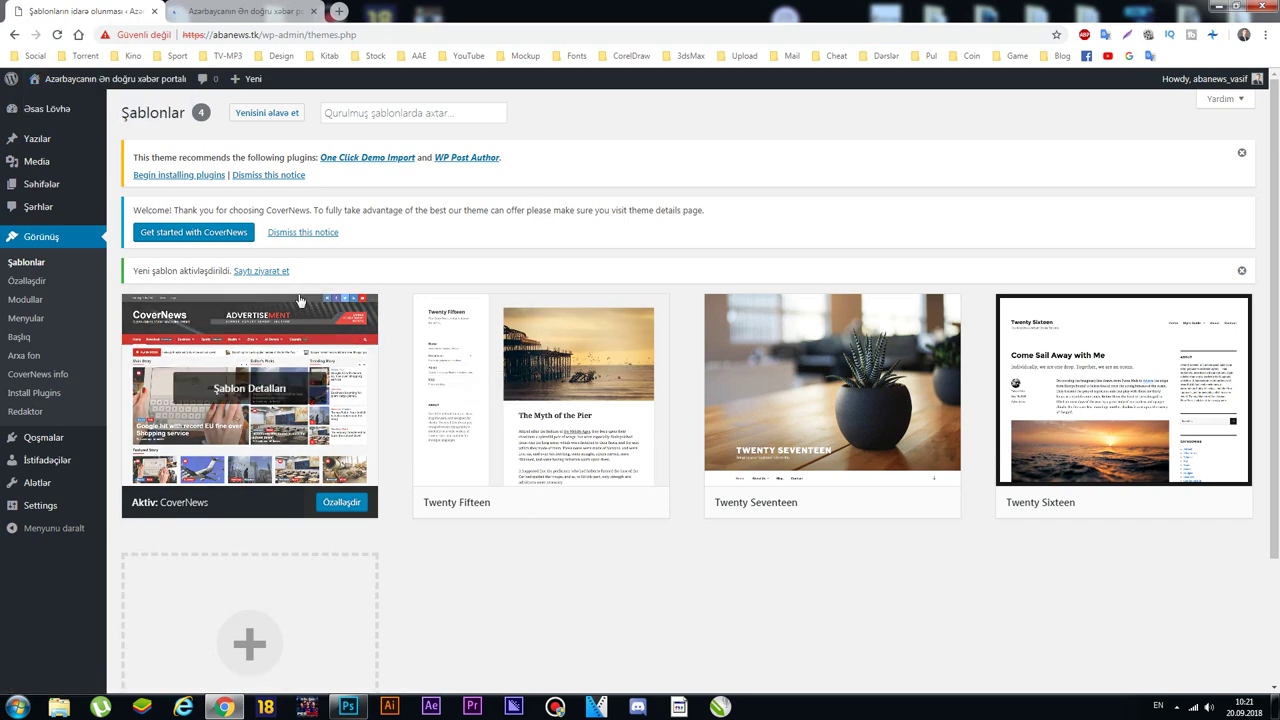
click(230, 8)
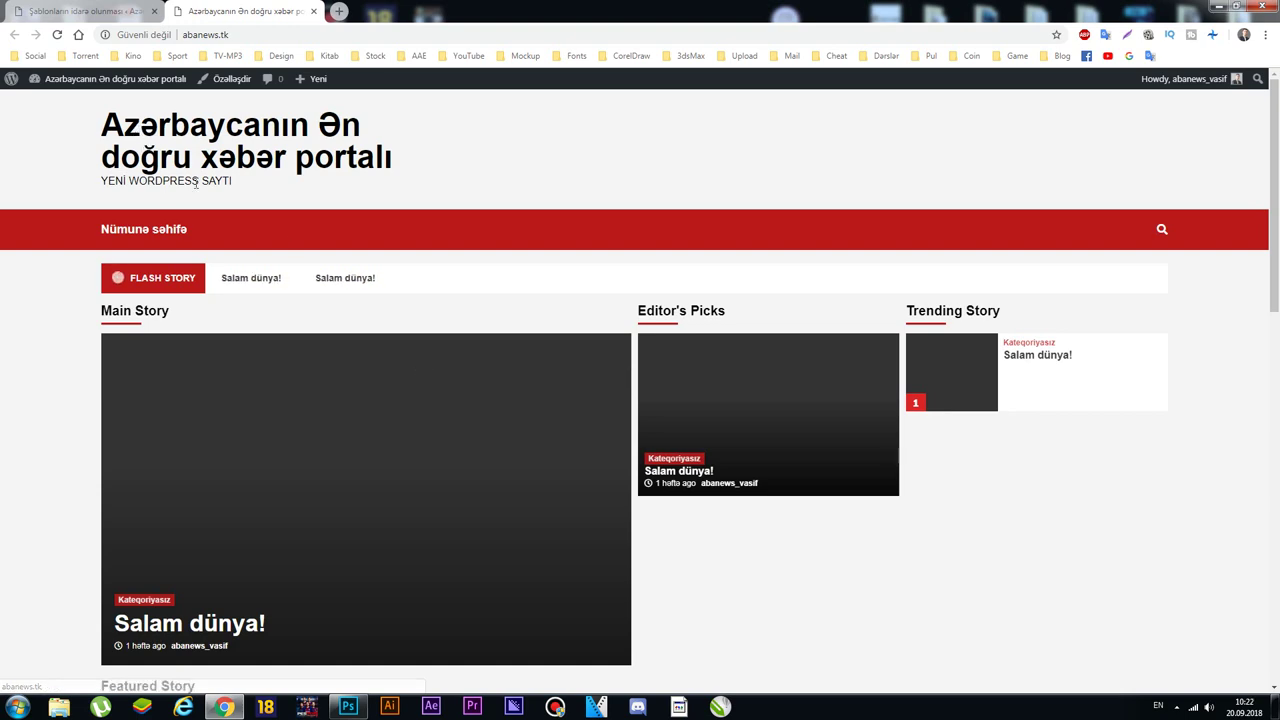
scroll(253, 203, down, 10)
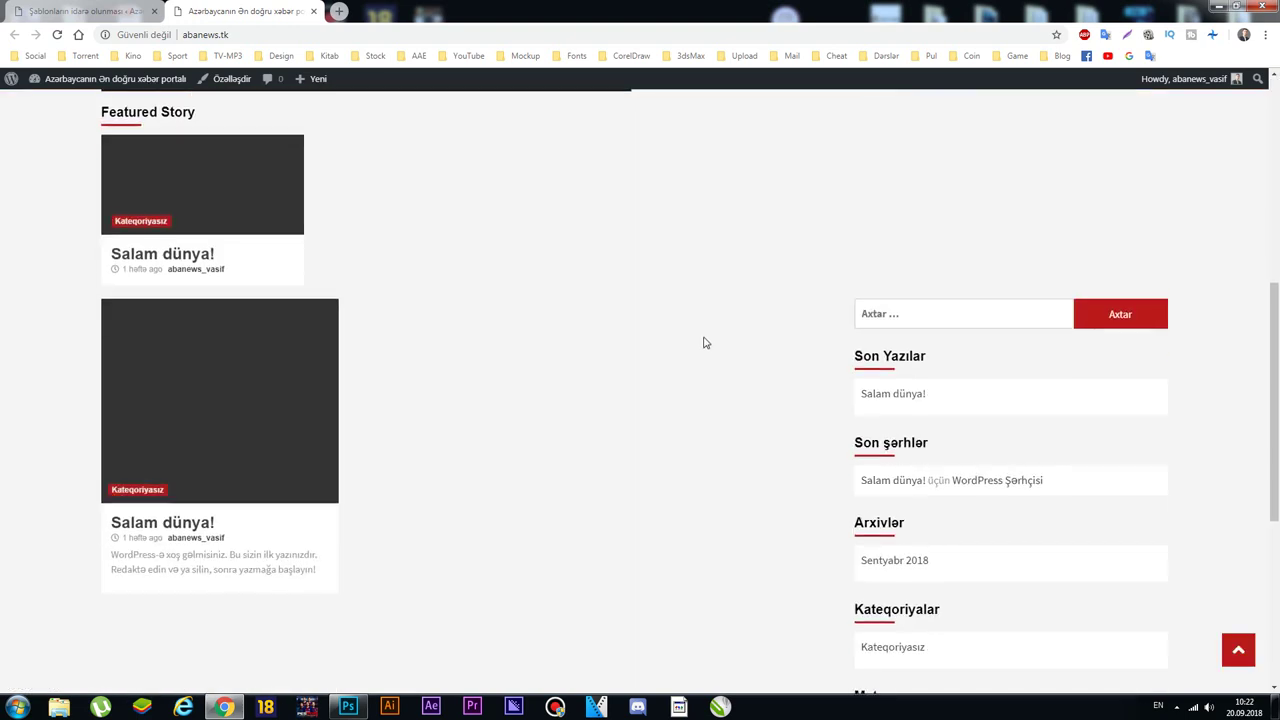
Step: Close the live site, look over the available widgets and sidebar areas, and return to the installed themes
scroll(580, 400, up, 10)
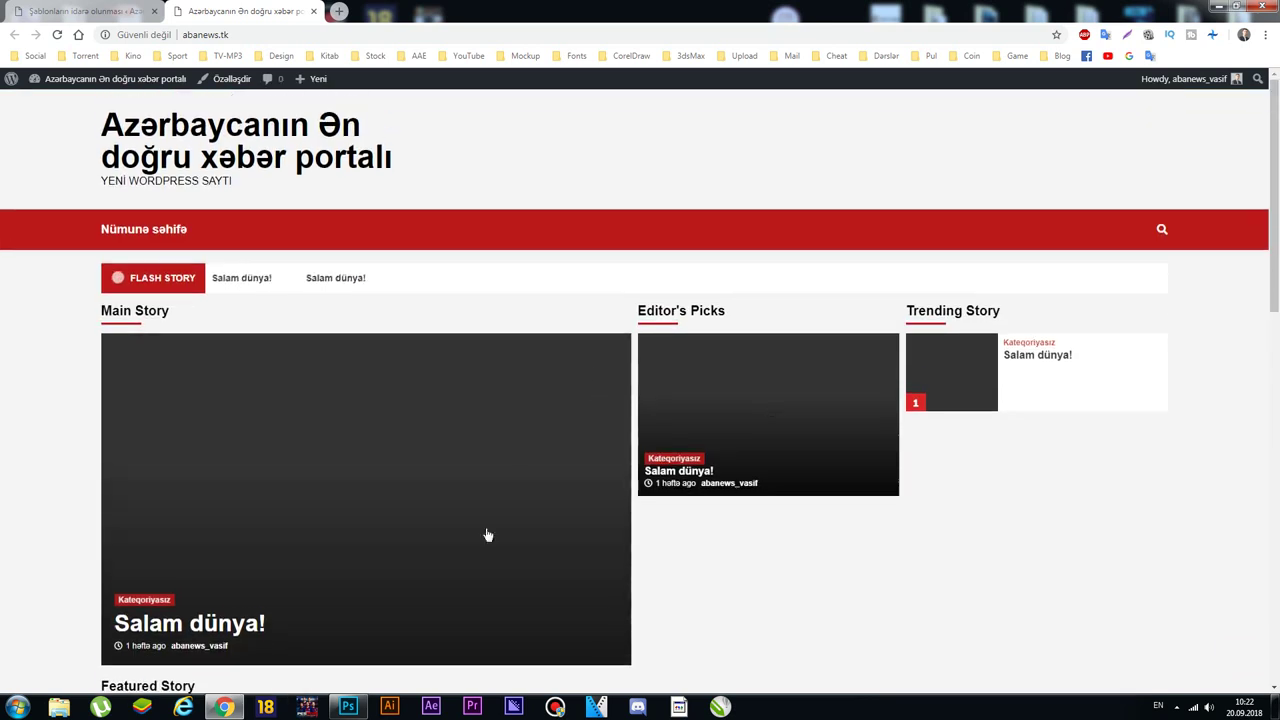
click(313, 11)
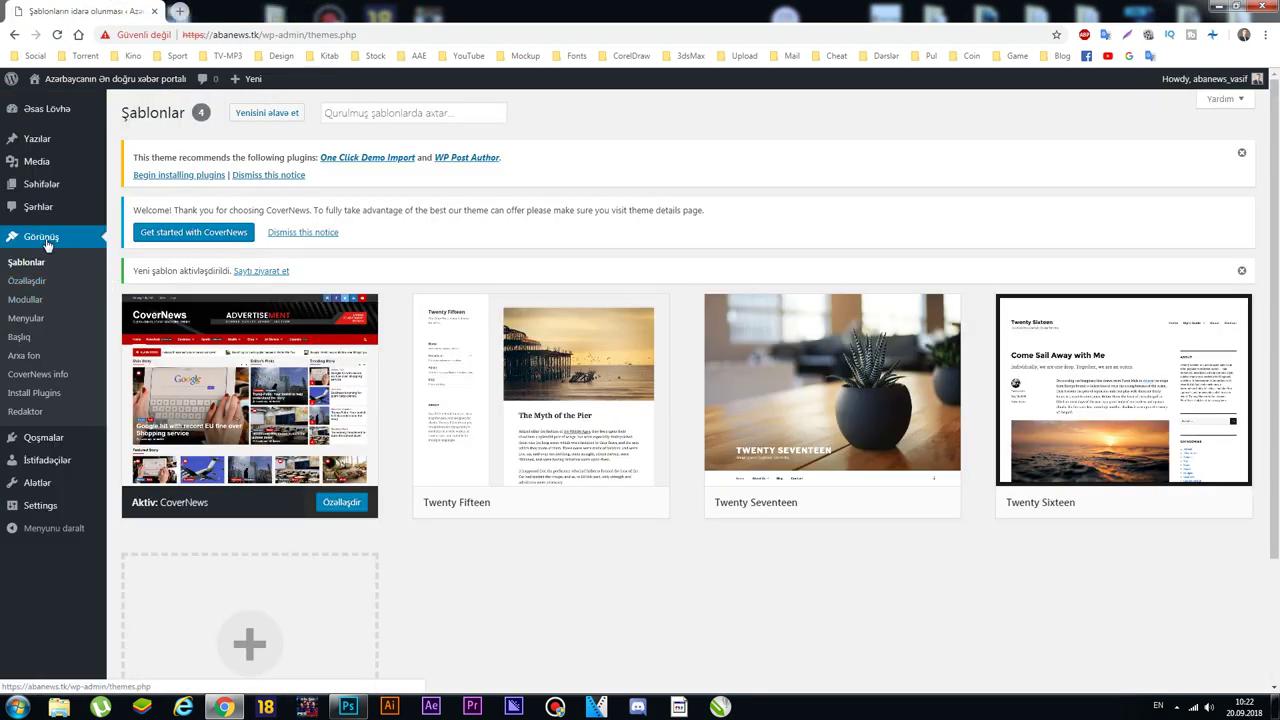
click(26, 300)
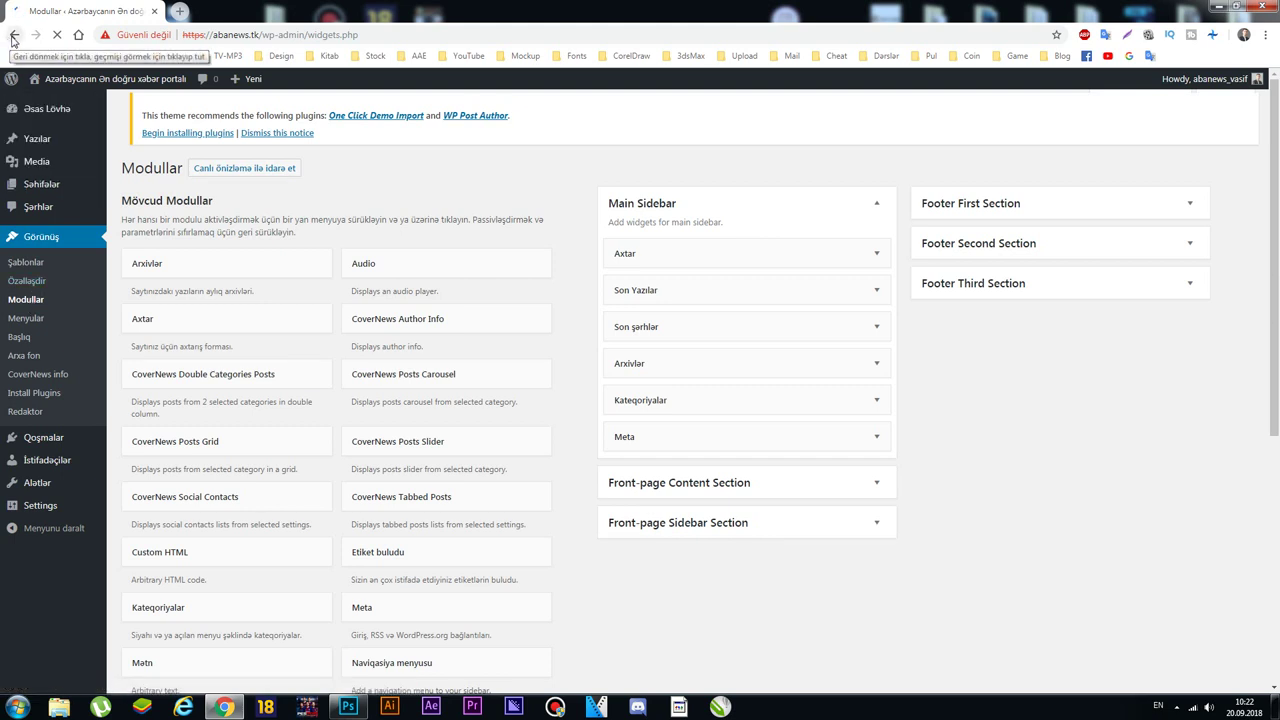
click(35, 264)
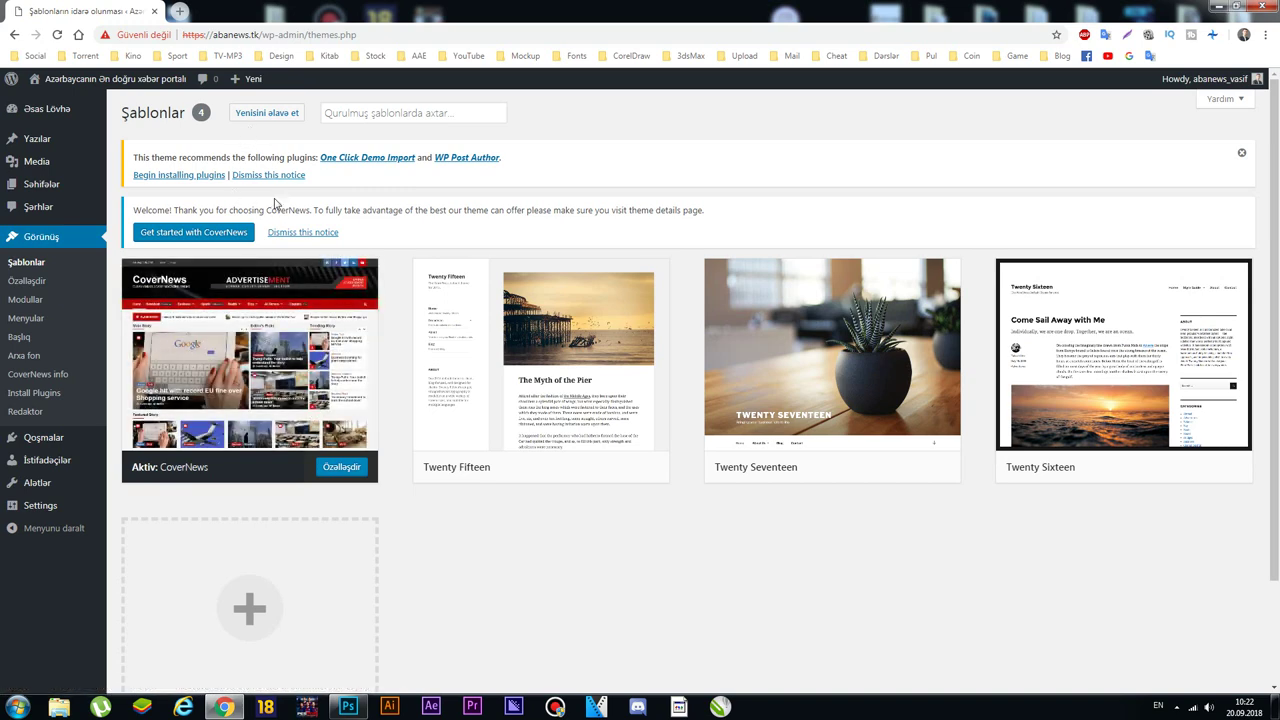
Step: Start adding another theme and look through the catalogue of featured themes
click(266, 113)
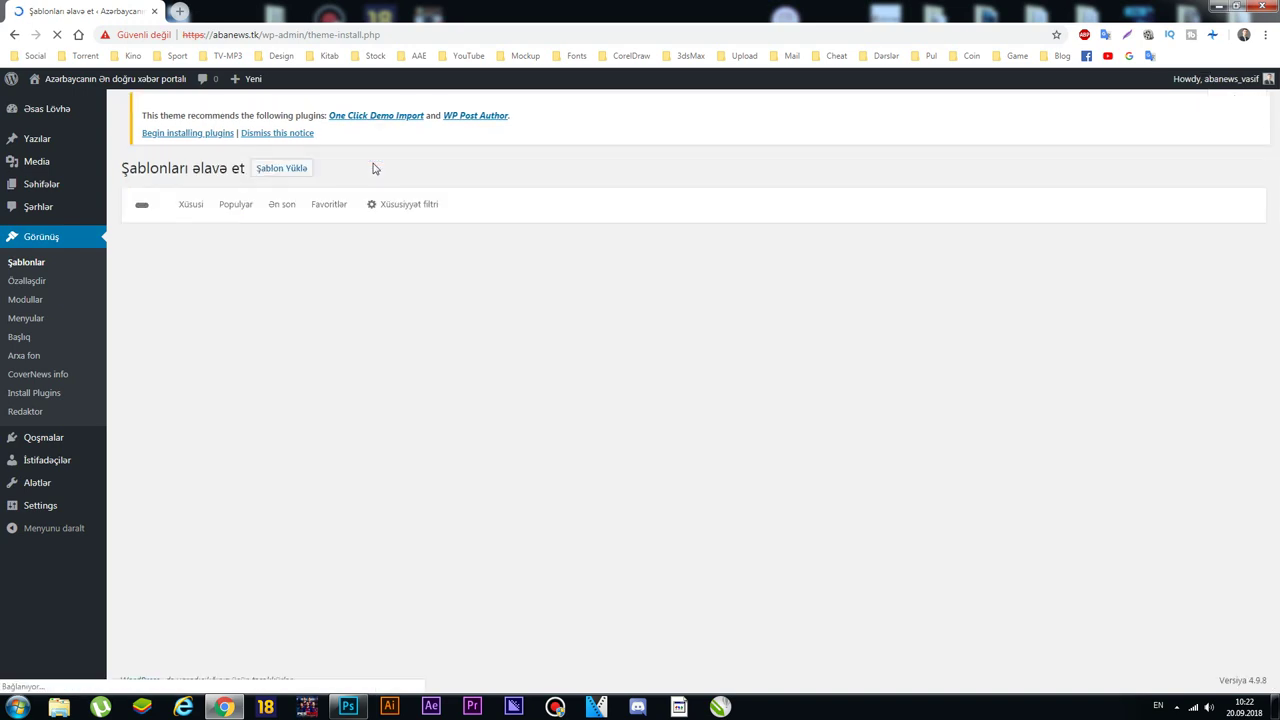
click(227, 207)
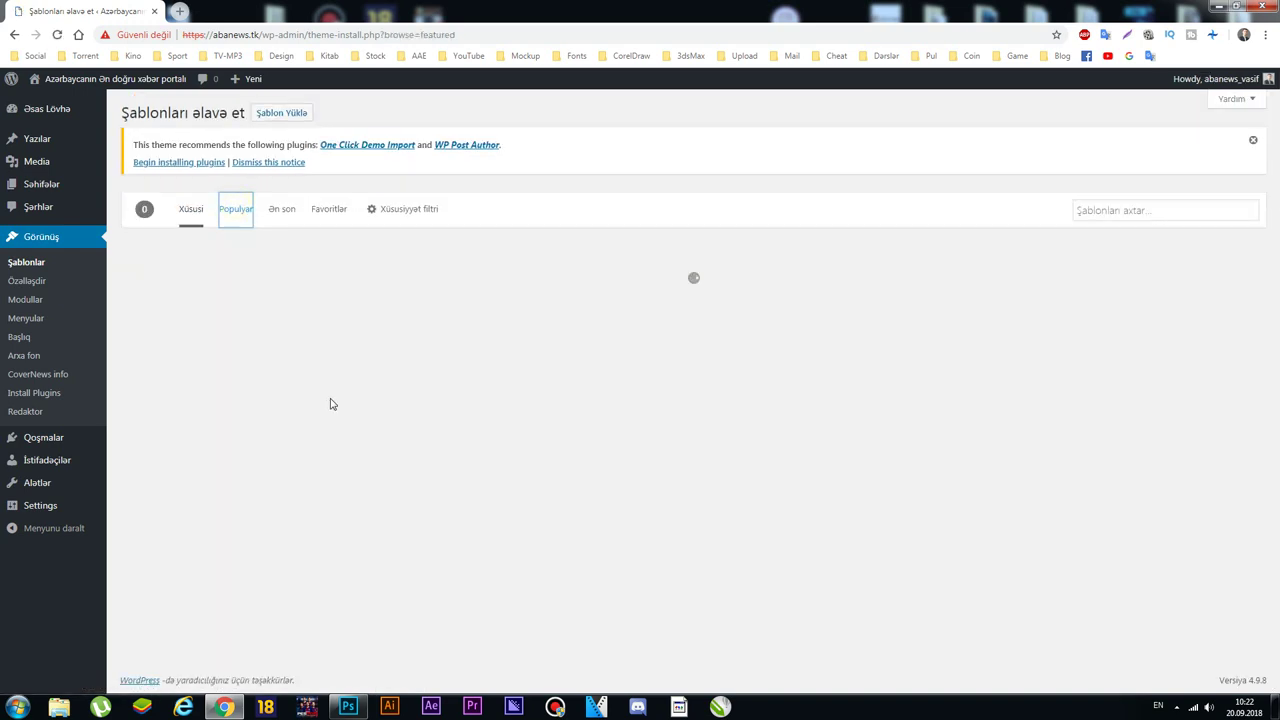
scroll(335, 395, down, 6)
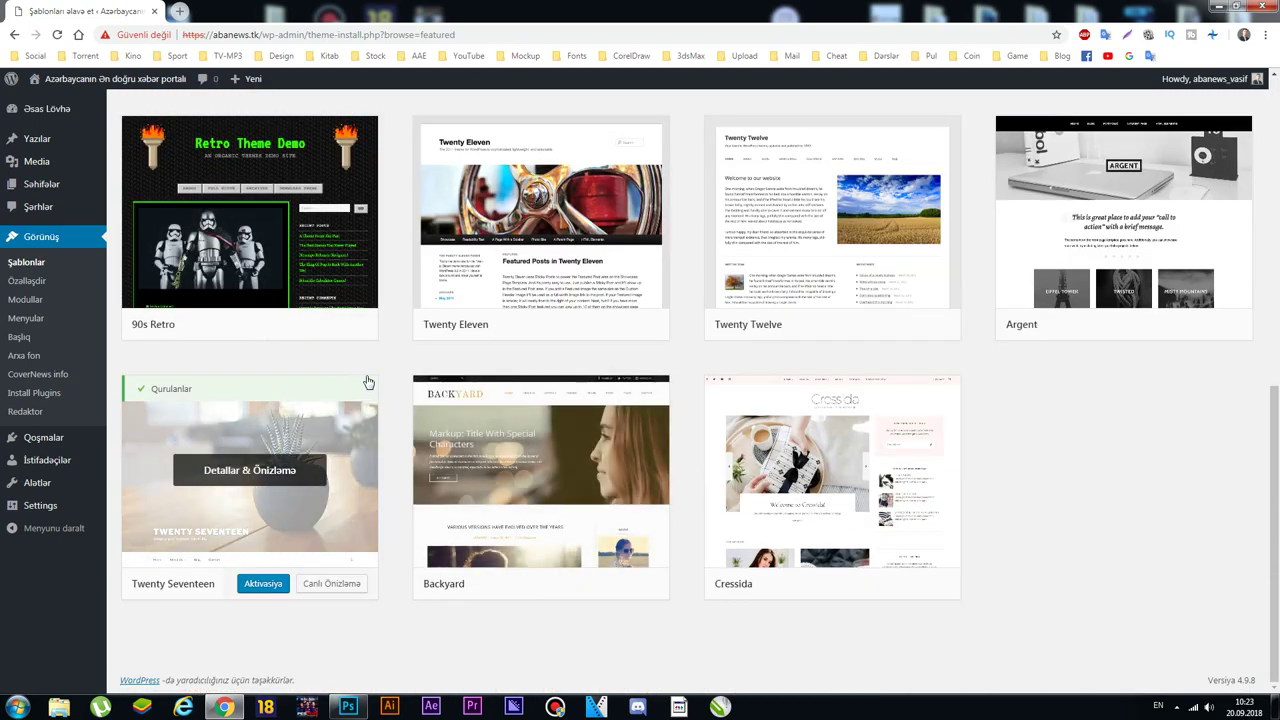
scroll(537, 397, up, 4)
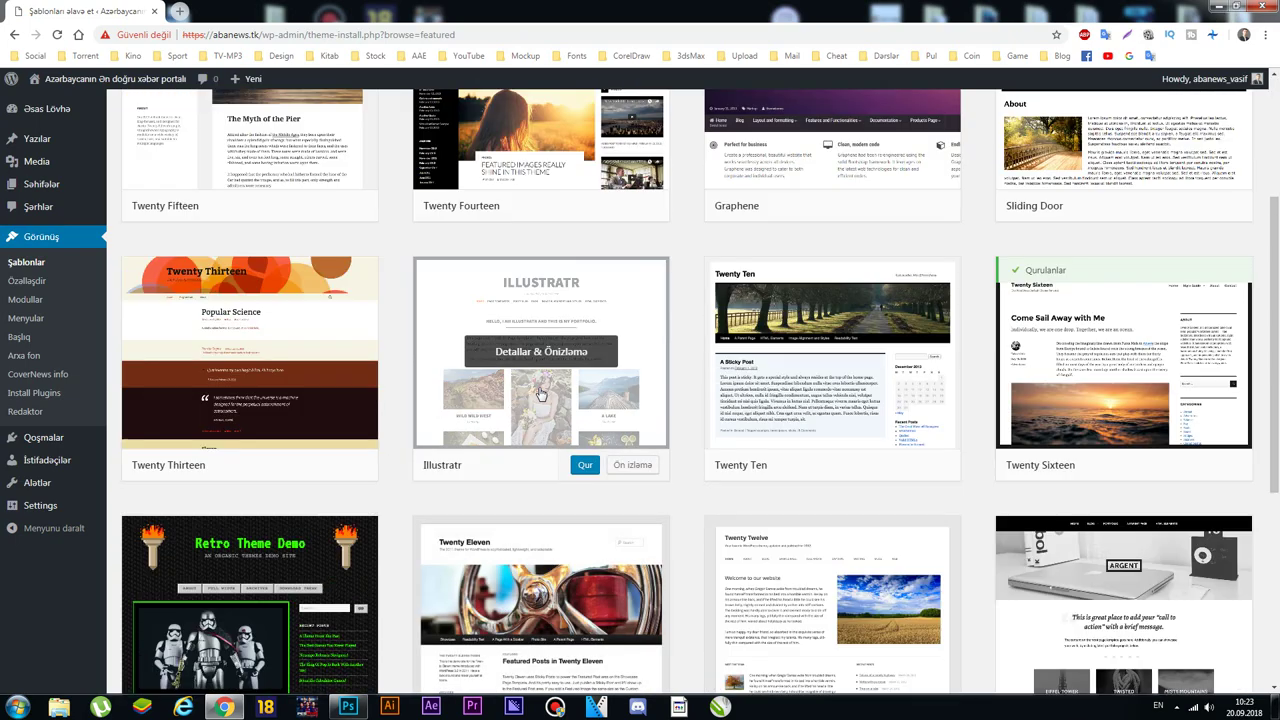
scroll(443, 416, up, 2)
scroll(454, 409, down, 6)
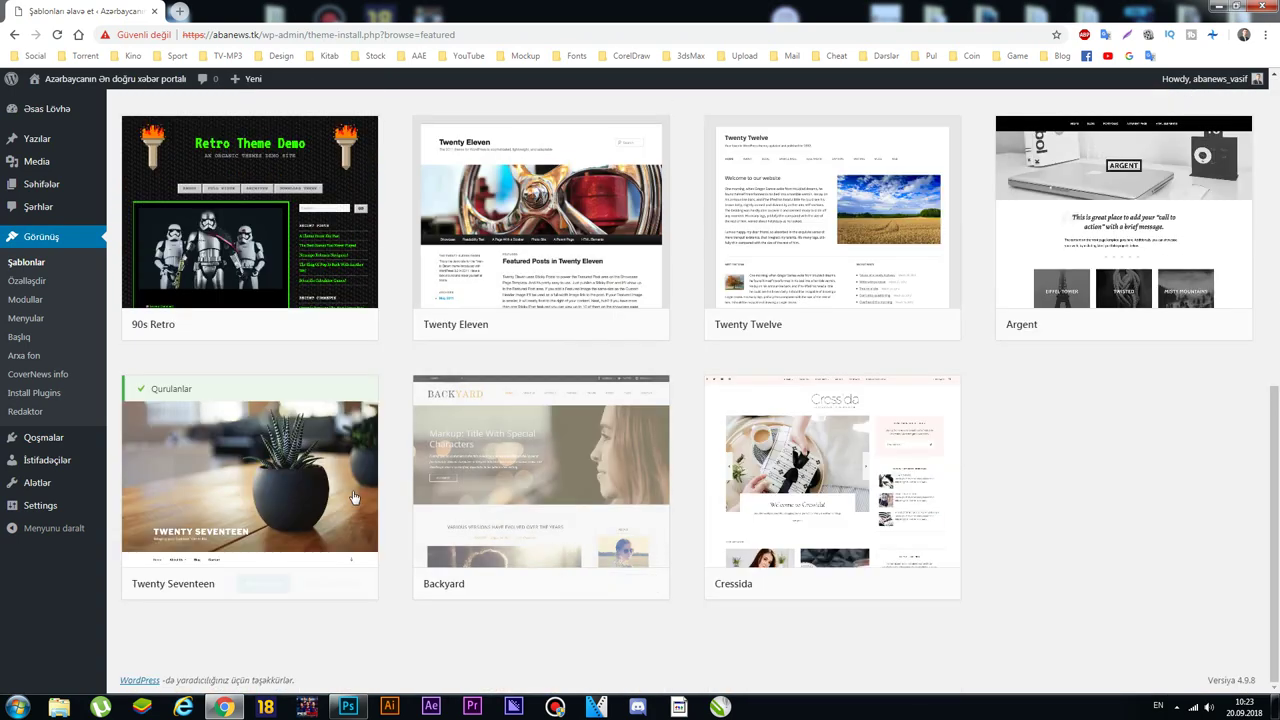
scroll(124, 132, up, 5)
scroll(124, 132, up, 1)
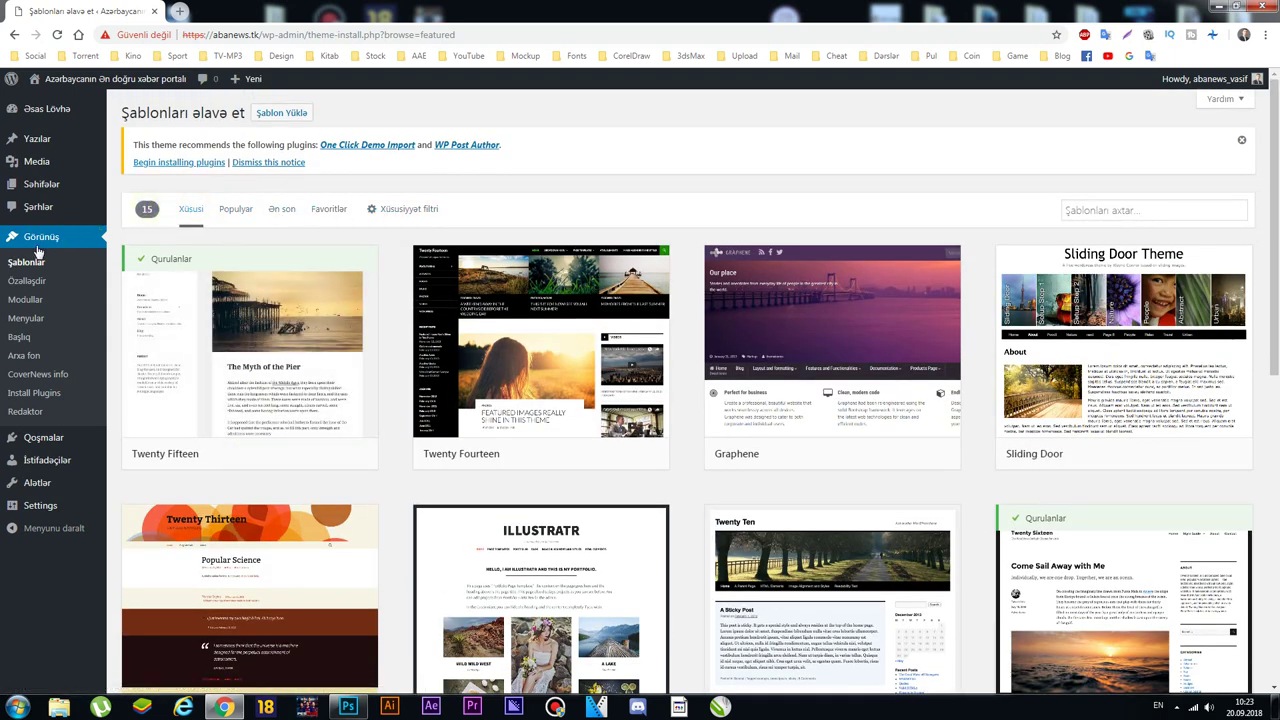
Step: Open the theme customizer's site identity settings, and check the title and tagline on the live abanews.tk homepage in a new tab
click(36, 282)
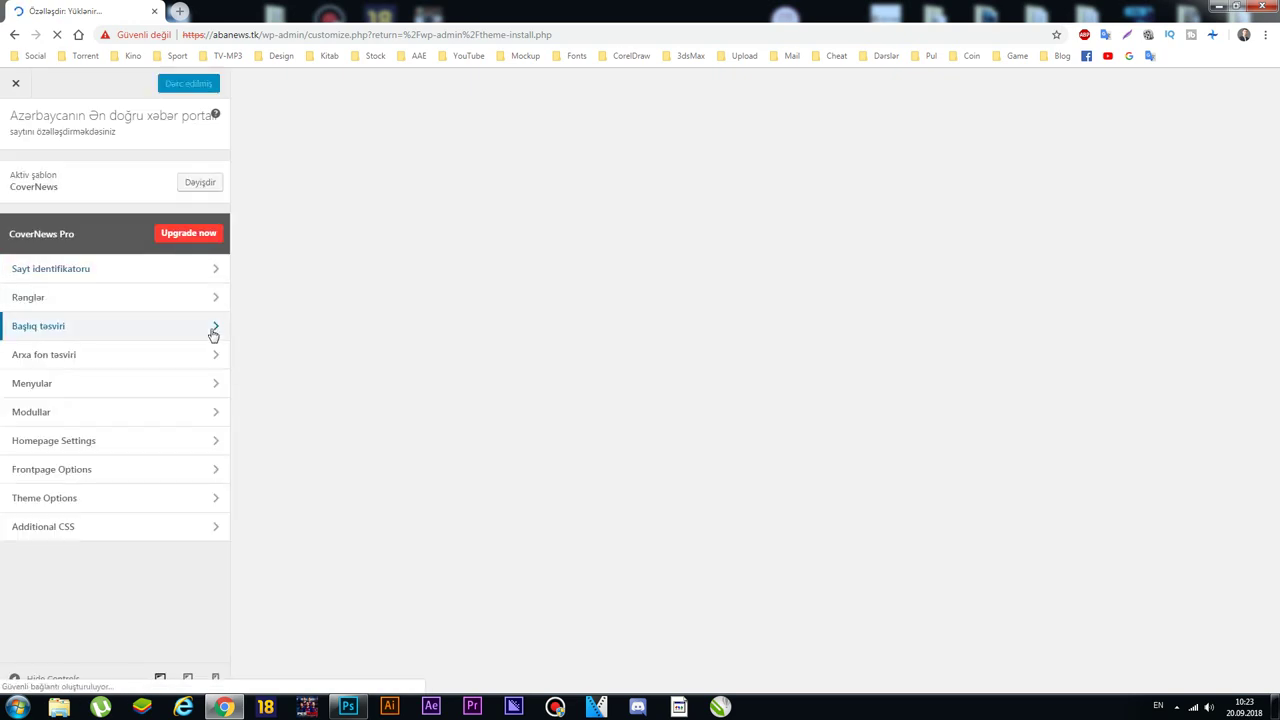
click(121, 272)
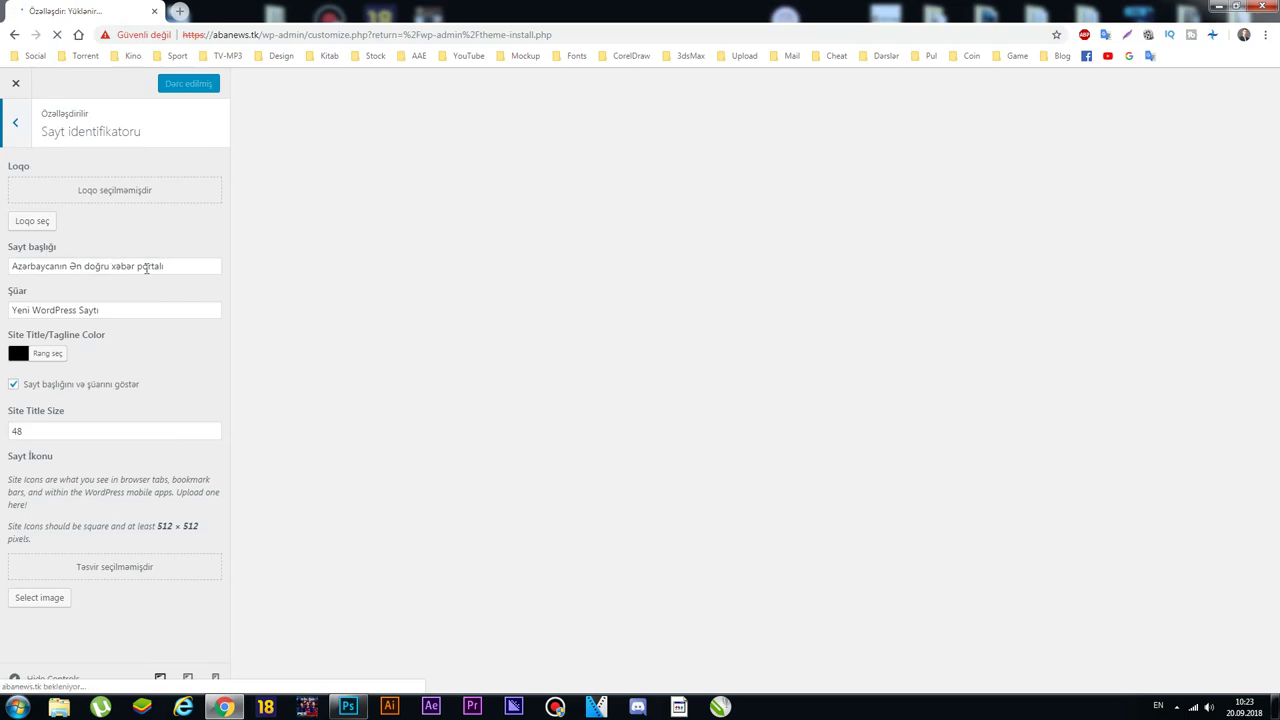
click(180, 11)
click(35, 57)
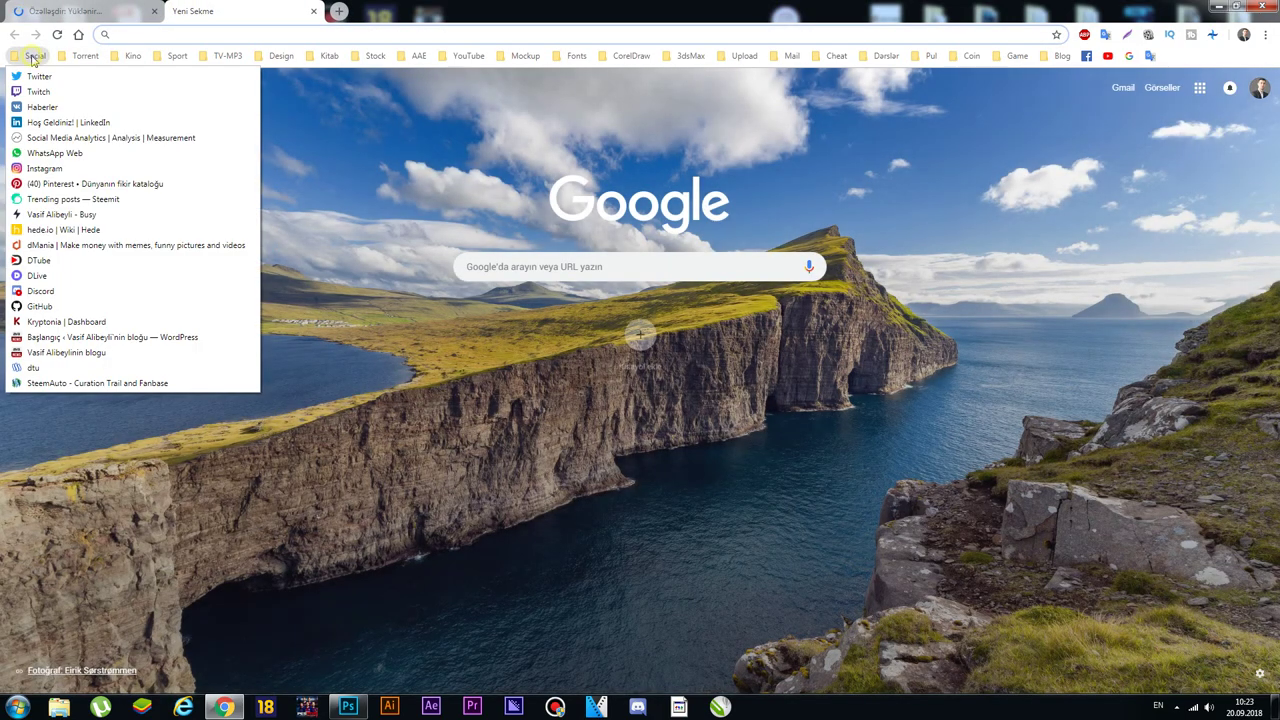
key(Escape)
text(abanews.tk)
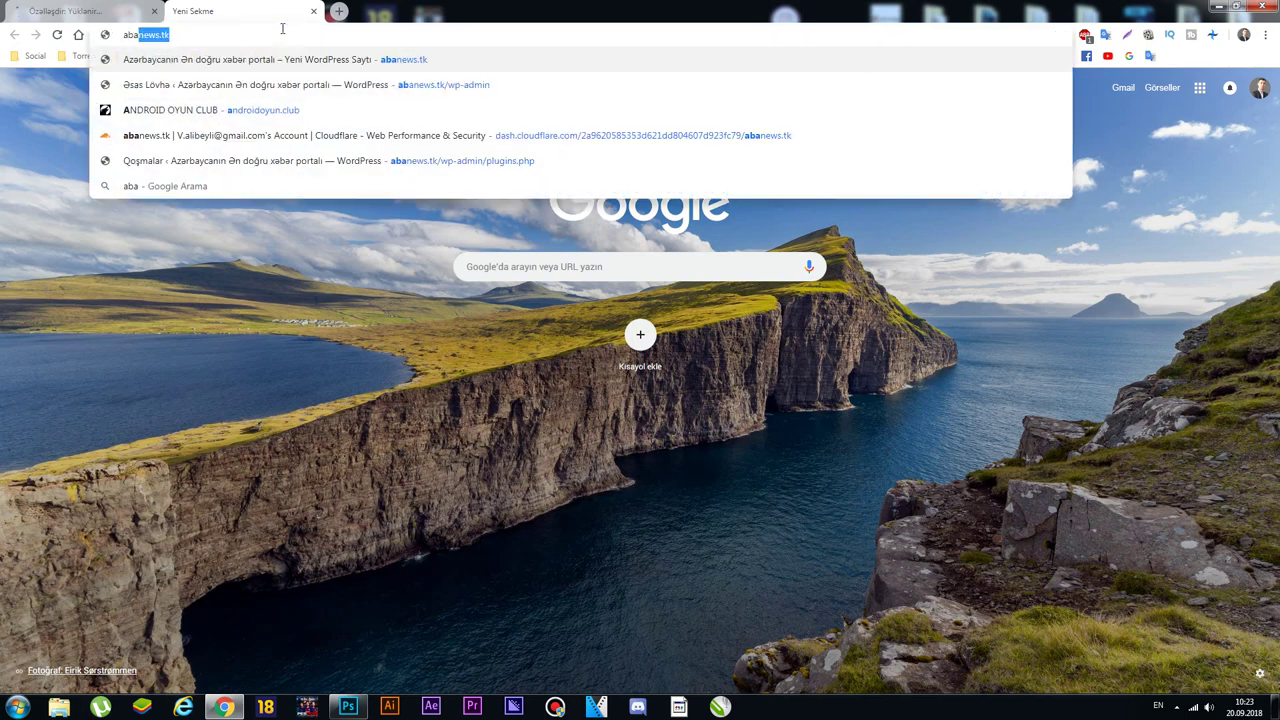
key(Return)
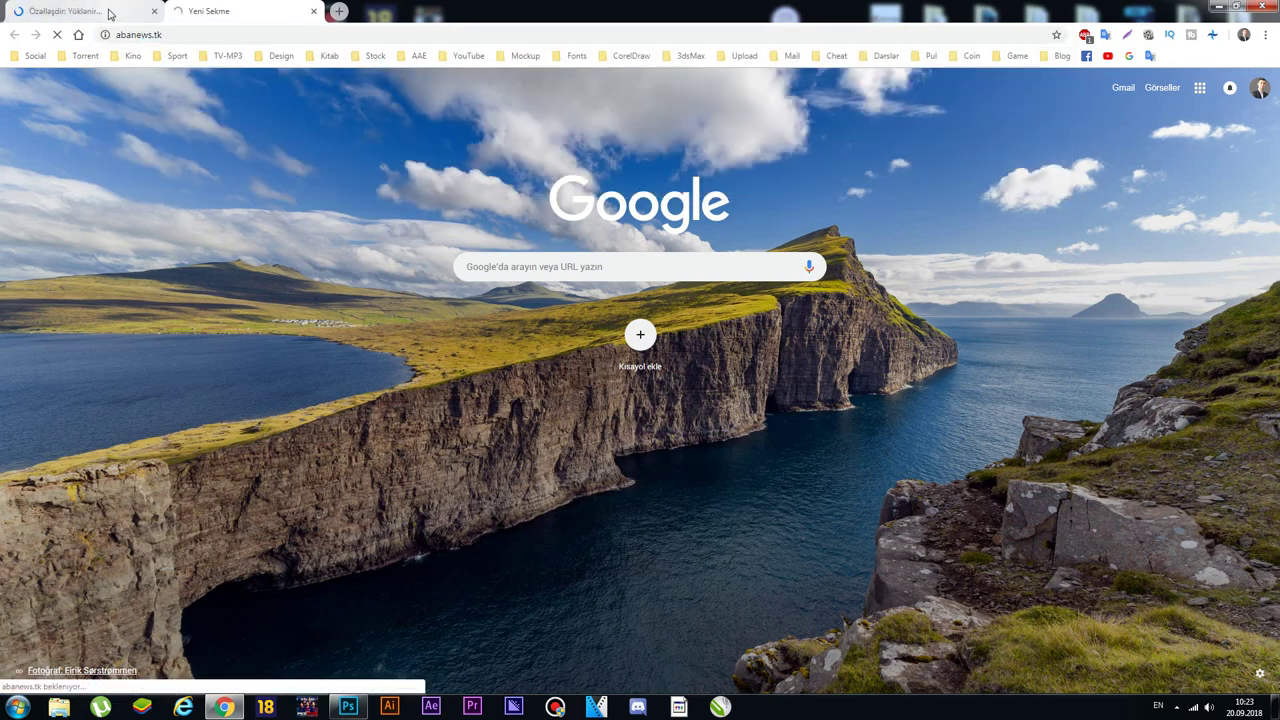
key(ctrl+shift+Tab)
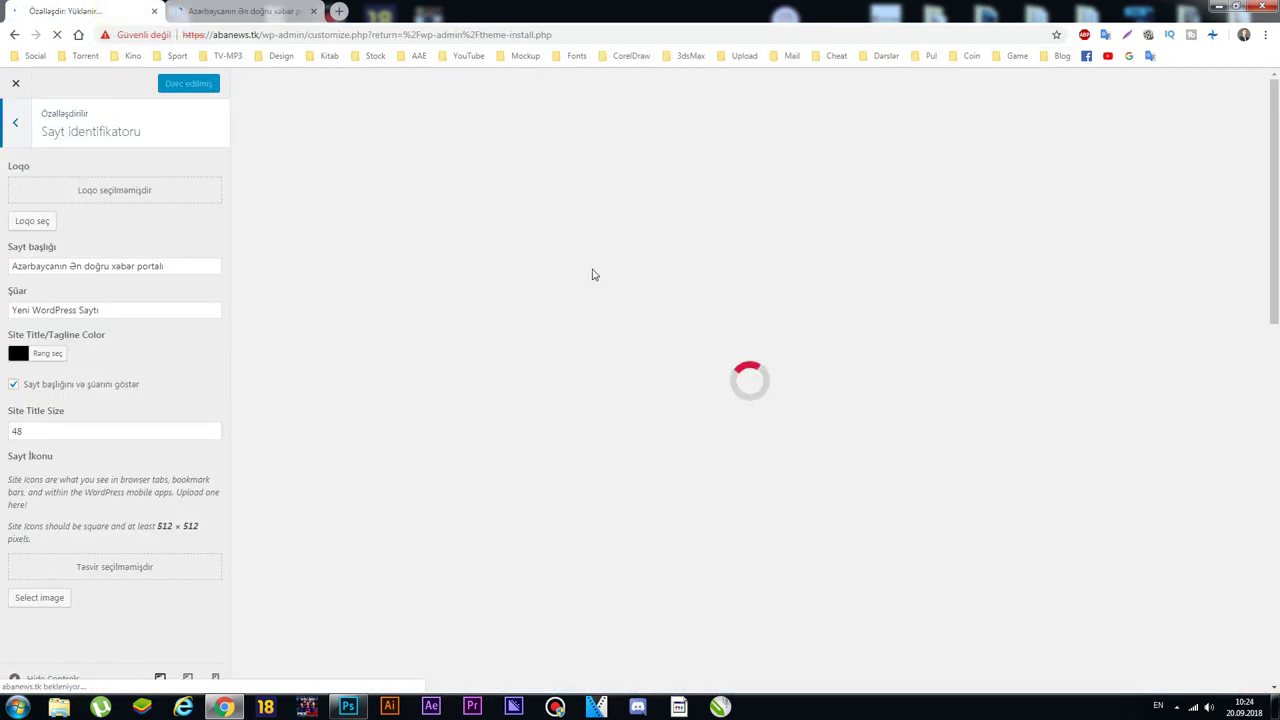
click(240, 8)
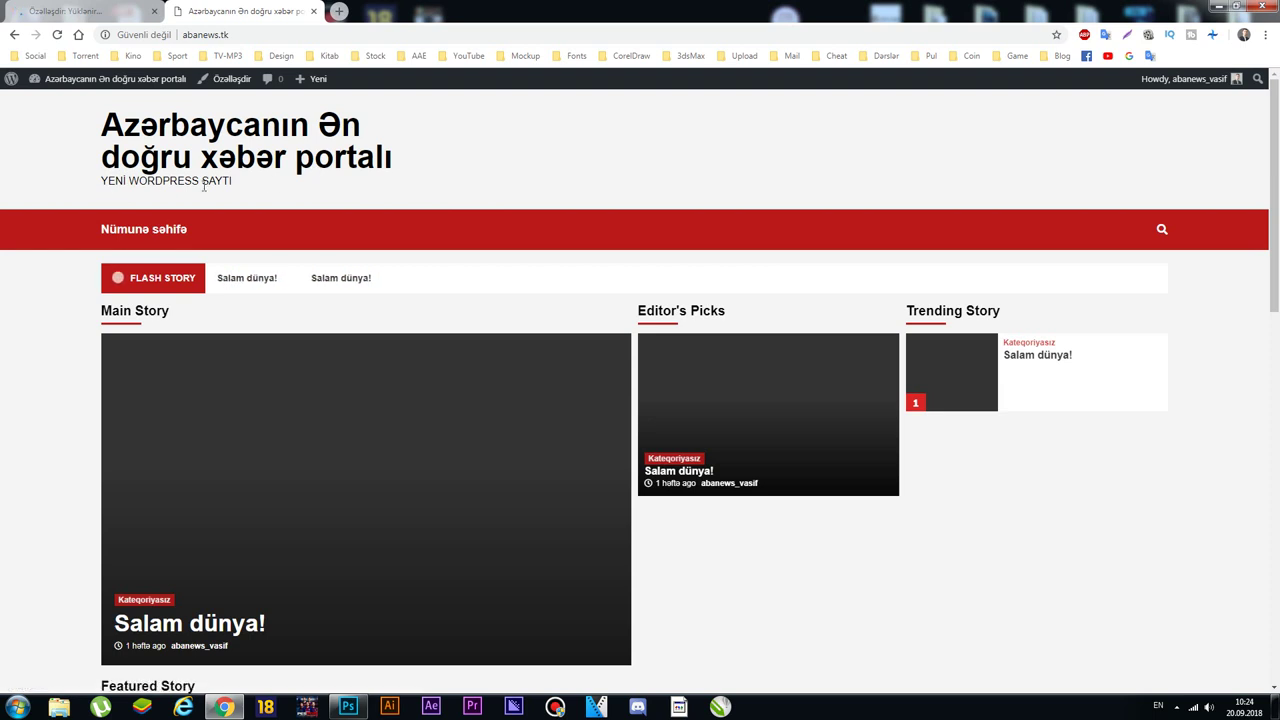
drag(111, 189, 239, 183)
click(250, 180)
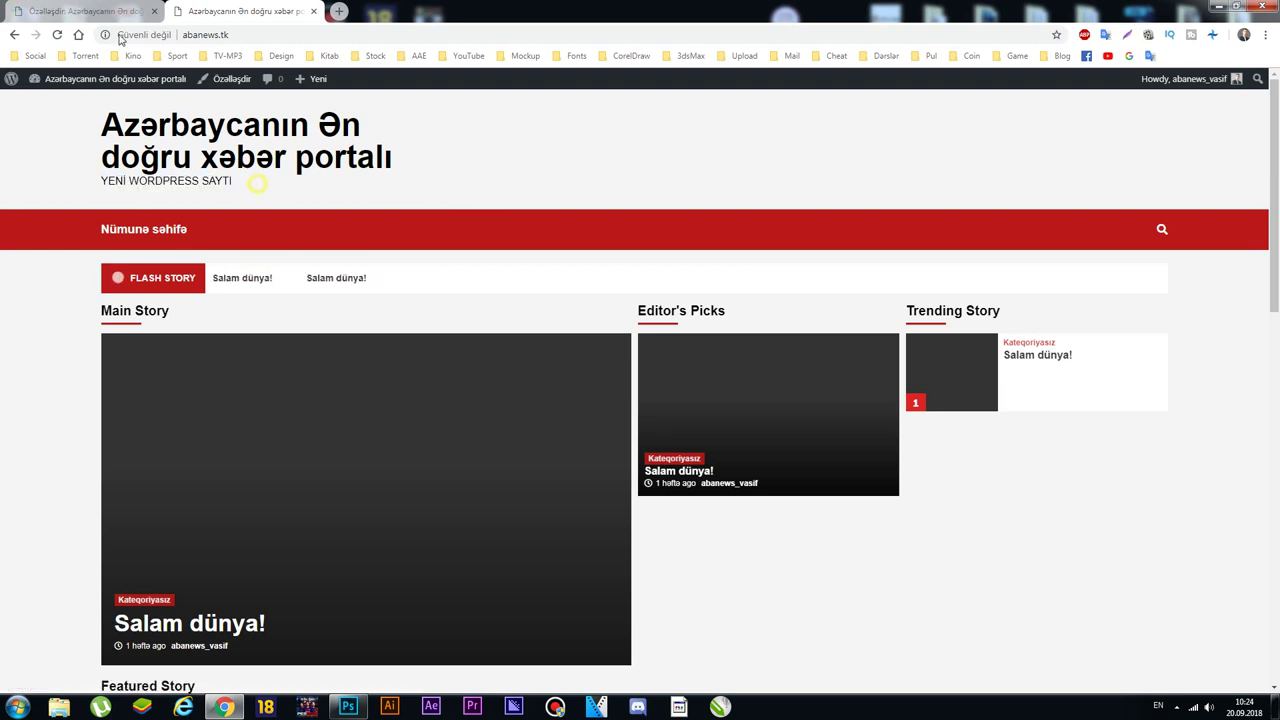
Step: Back in the customizer, replace the site tagline with "Azərbaycanın Ən doğru xəbər portalı"
click(85, 11)
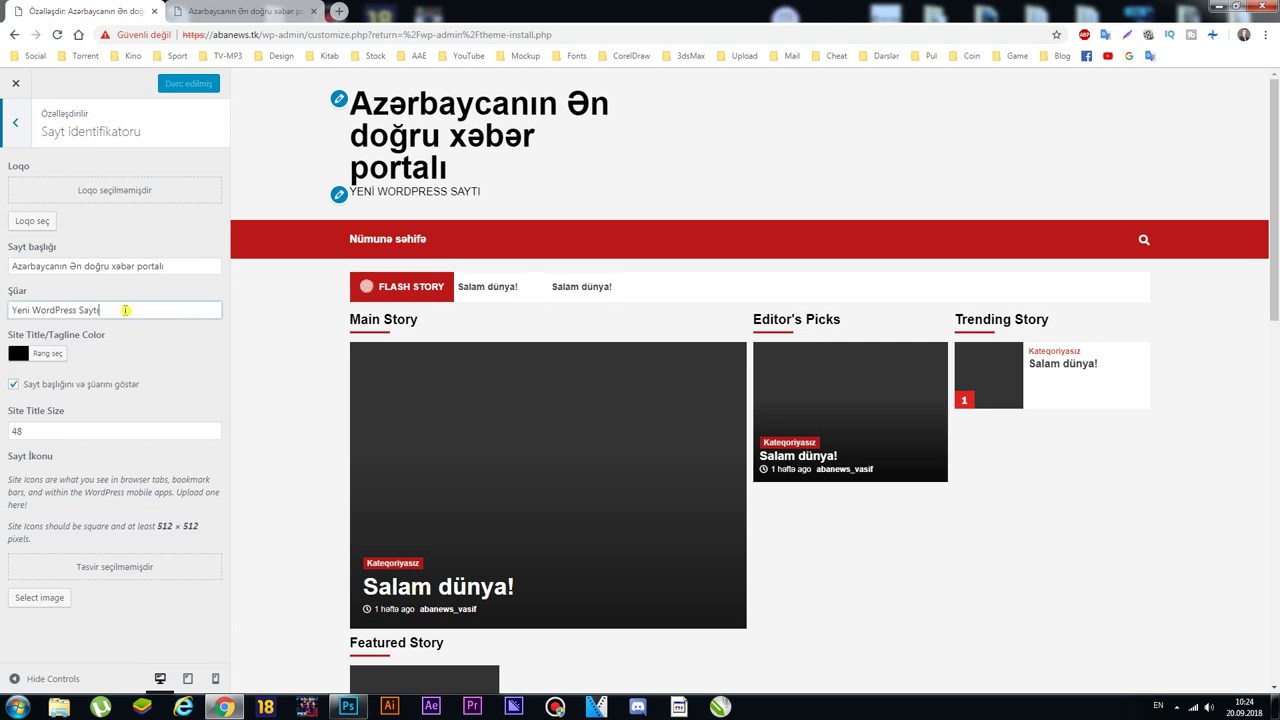
drag(127, 311, 13, 310)
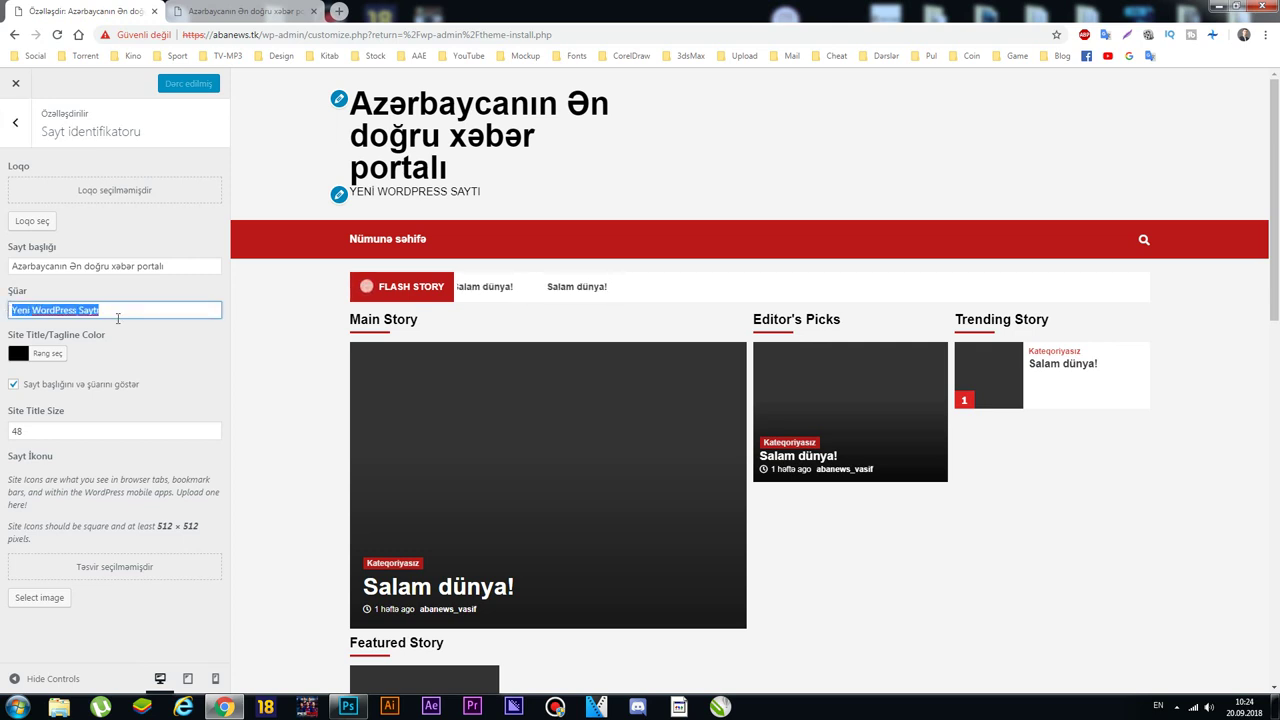
text(Az)
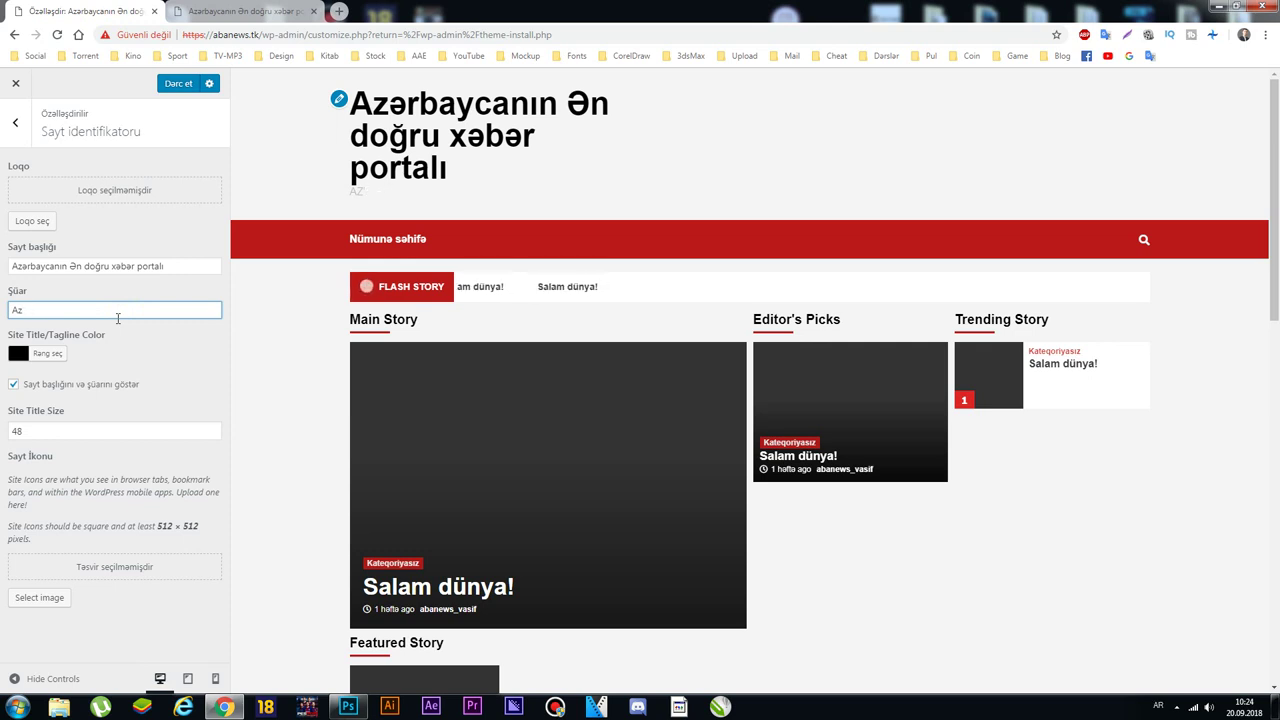
text(ərbaycanın Ən doğru xəbər portalı)
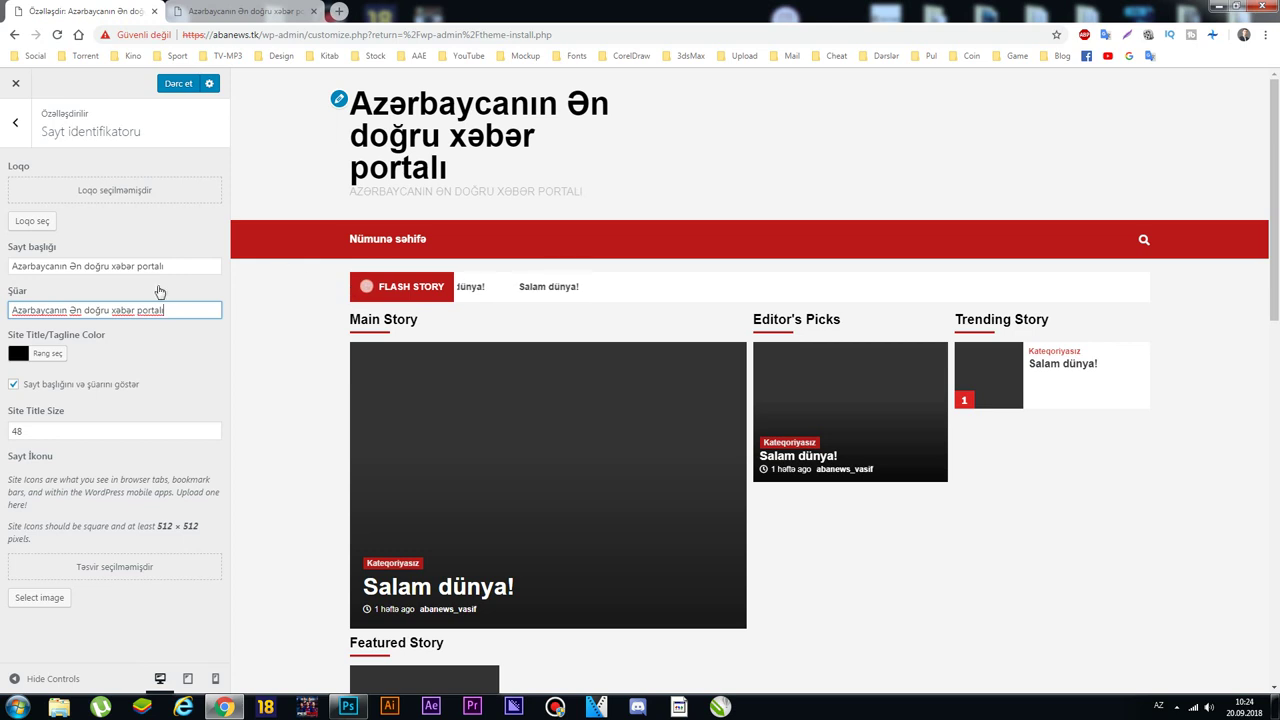
Step: Change the site title to "ABANEWS"
drag(177, 264, 20, 260)
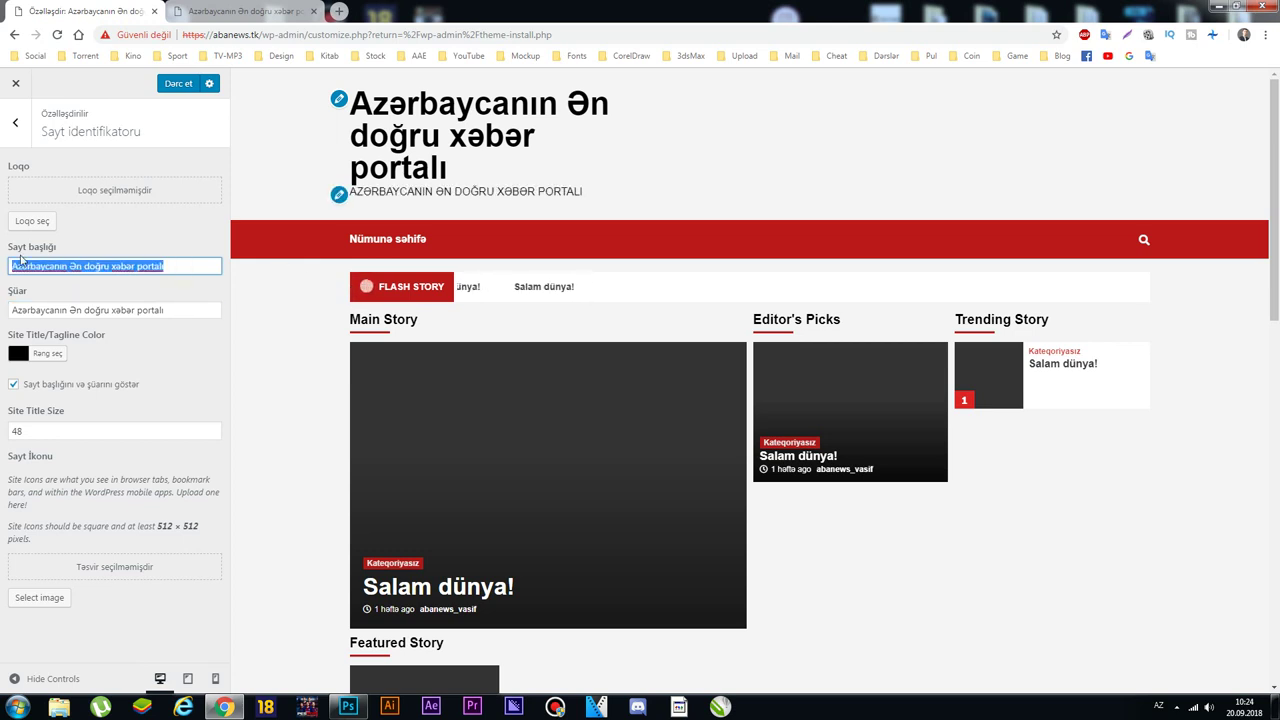
text(ABANEws)
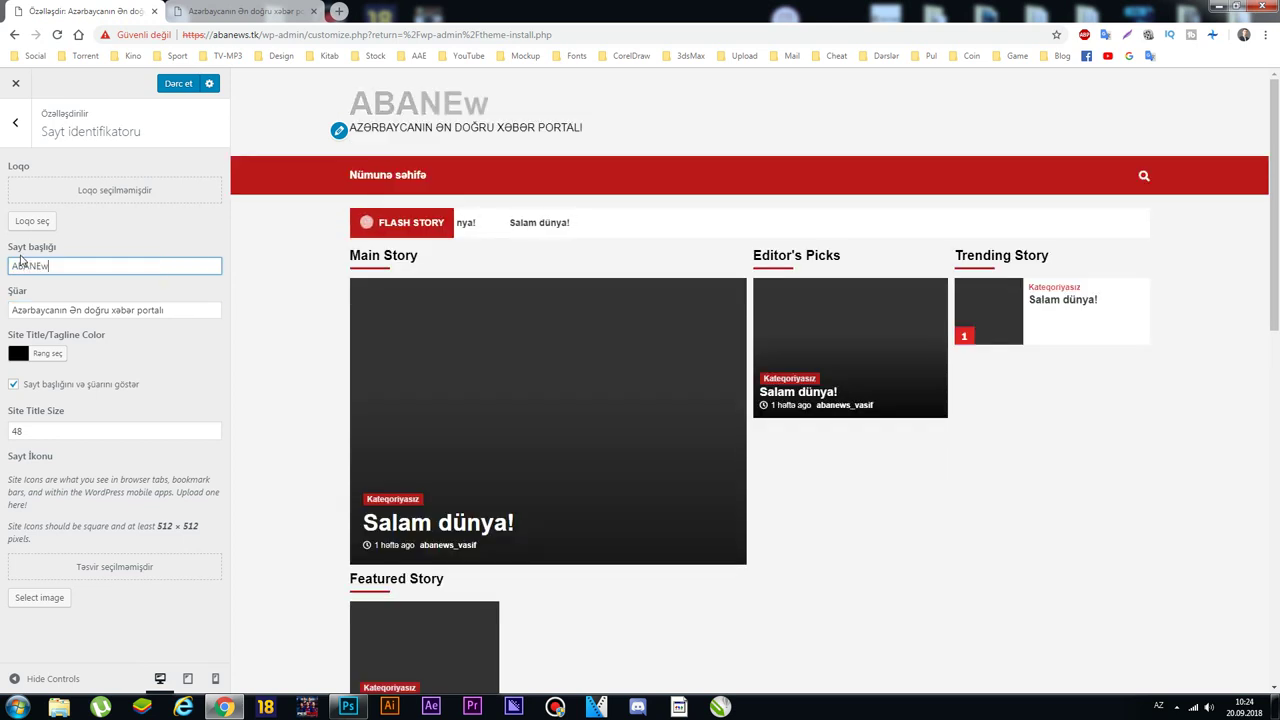
key(BackSpace)
key(BackSpace)
text(WS)
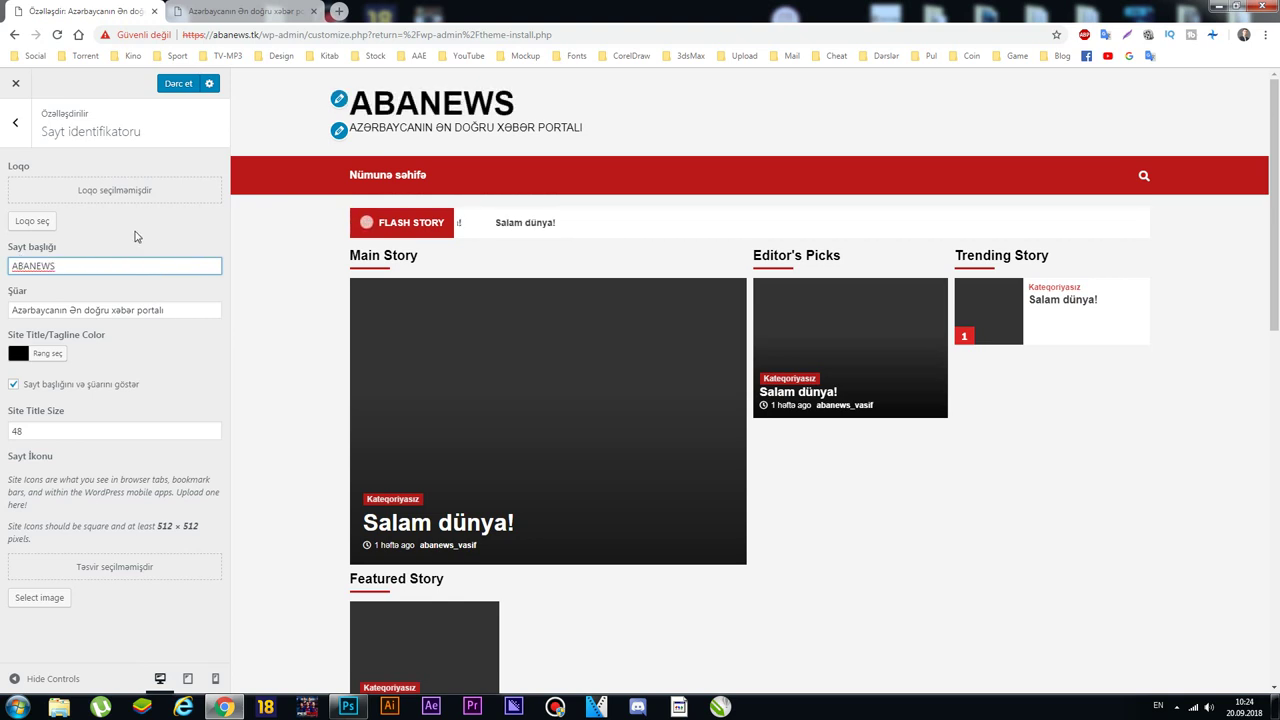
click(326, 197)
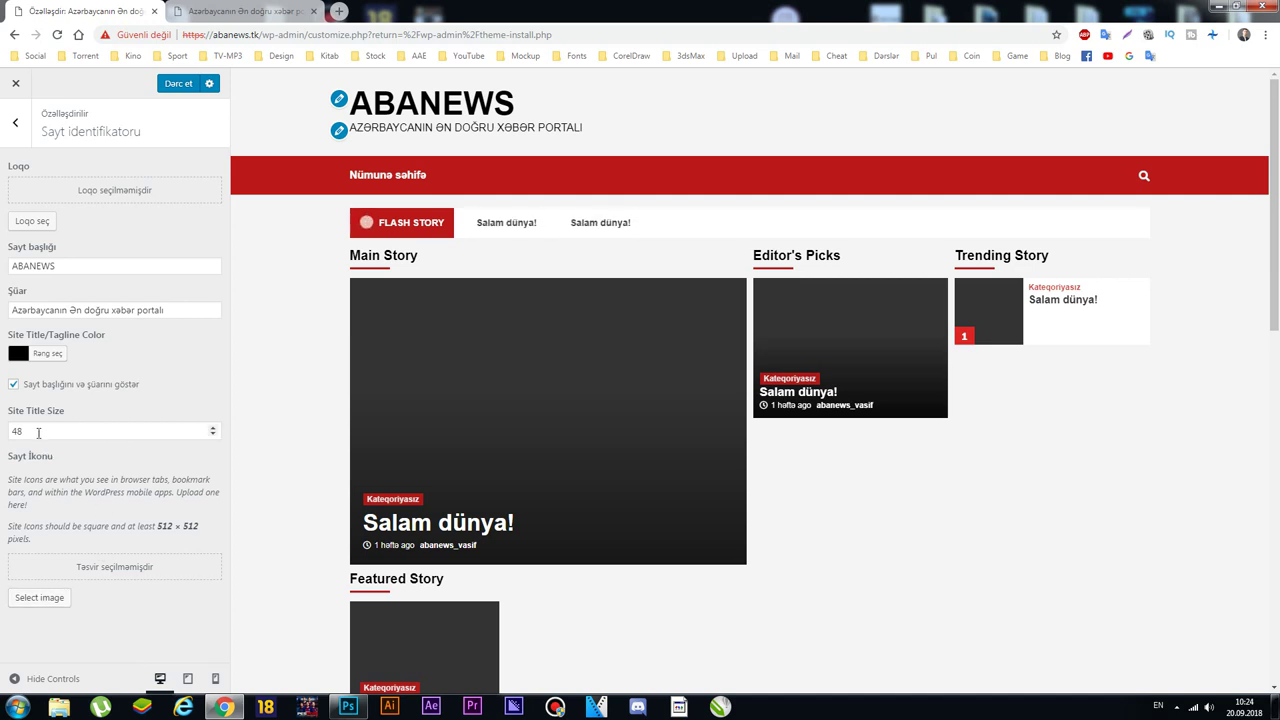
Step: Try a site title size of 49 and hide the site title and tagline
click(213, 428)
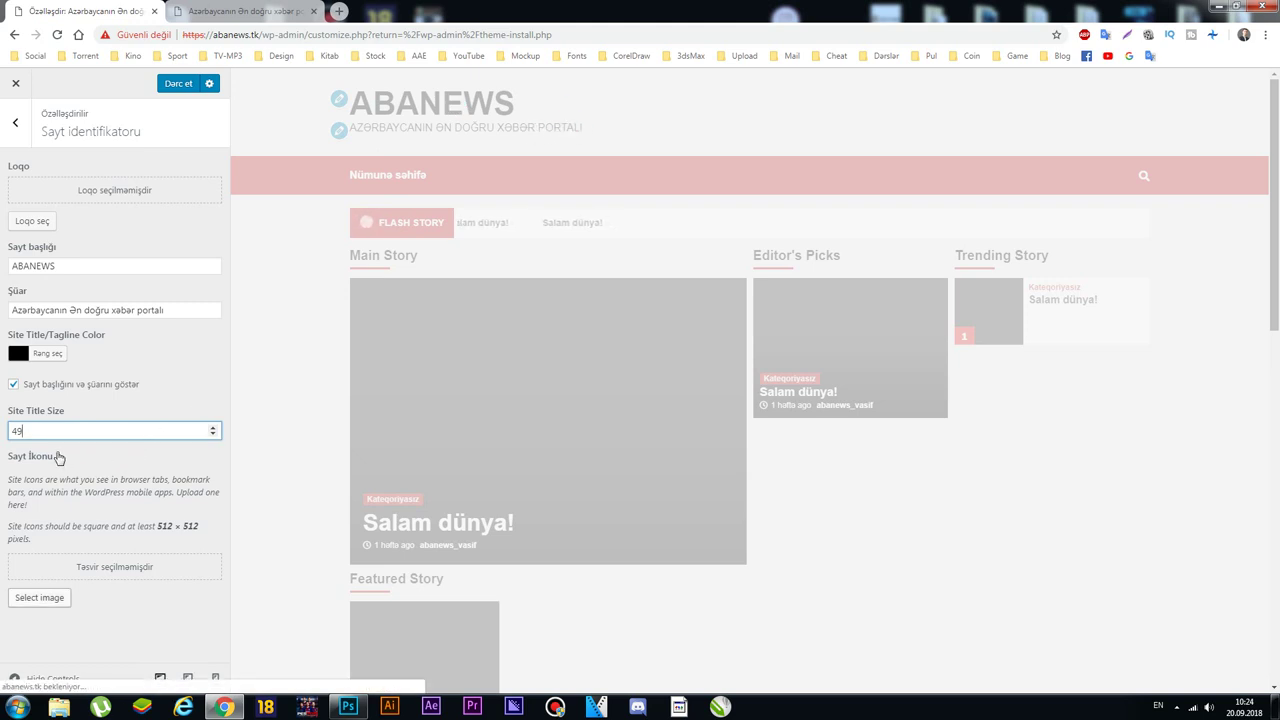
click(33, 384)
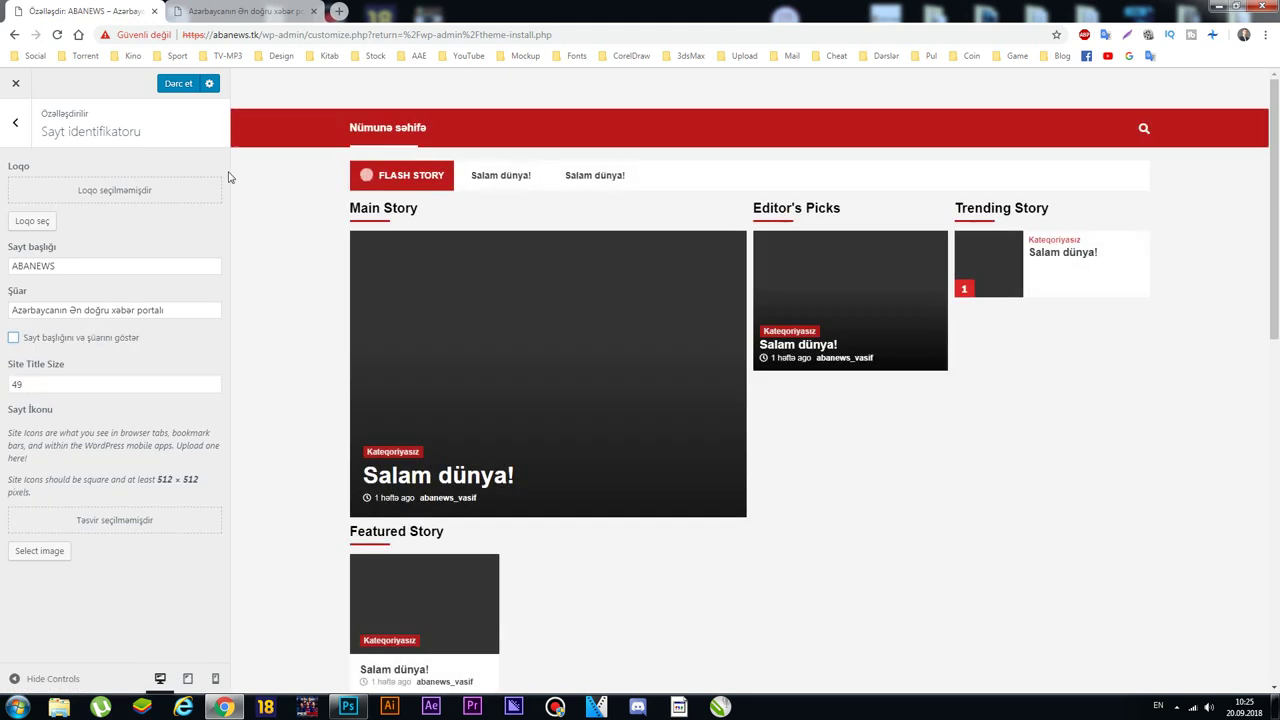
click(13, 337)
click(13, 384)
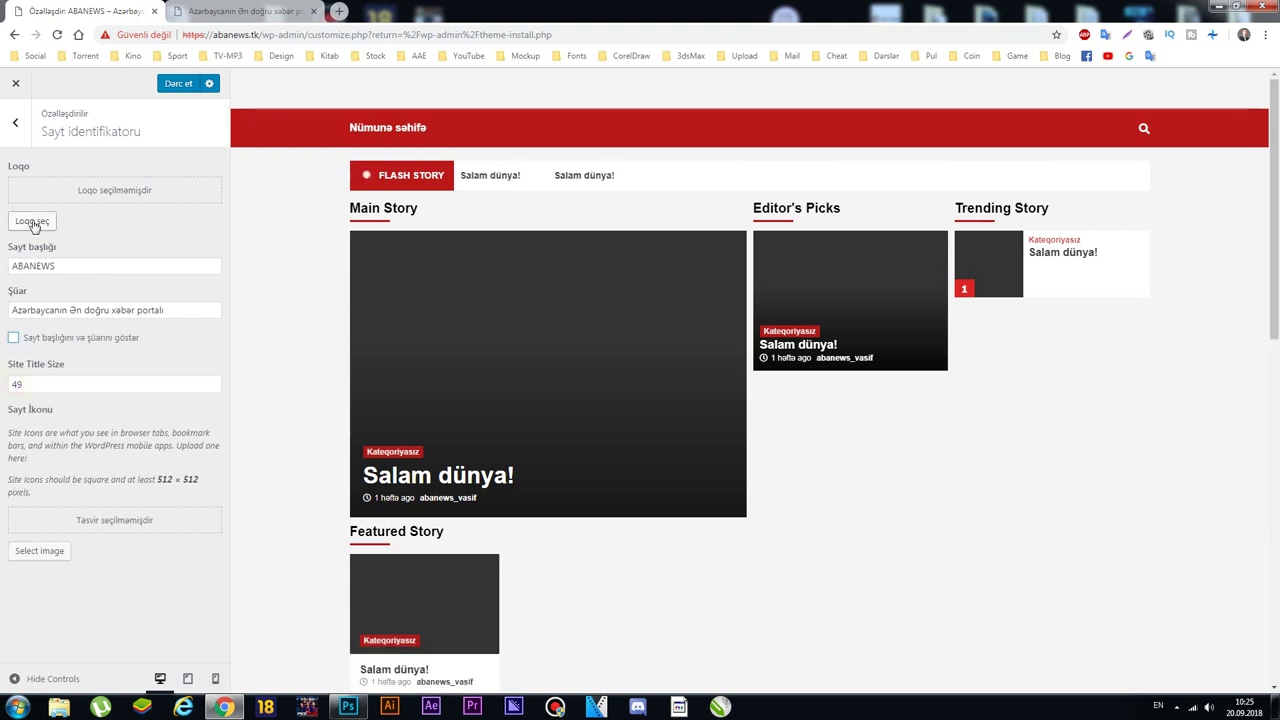
Step: Look at the logo upload options without choosing a file, and show the site title and tagline again
click(32, 222)
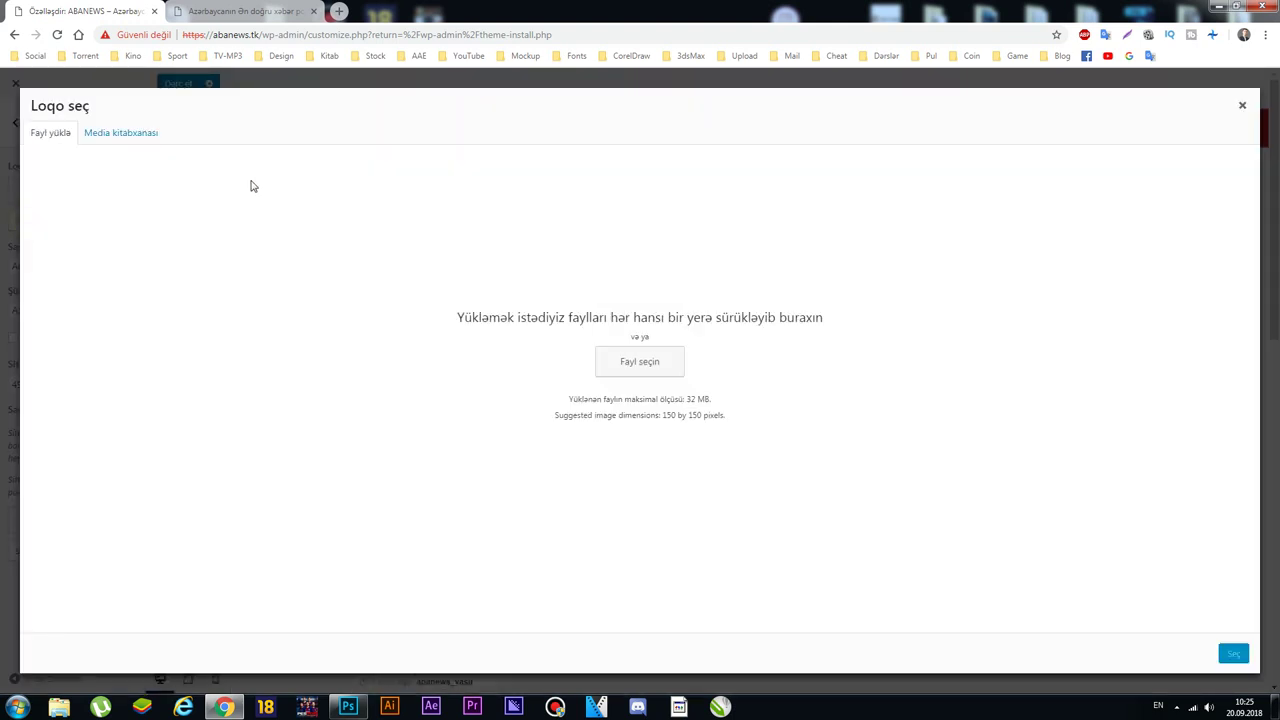
click(1242, 105)
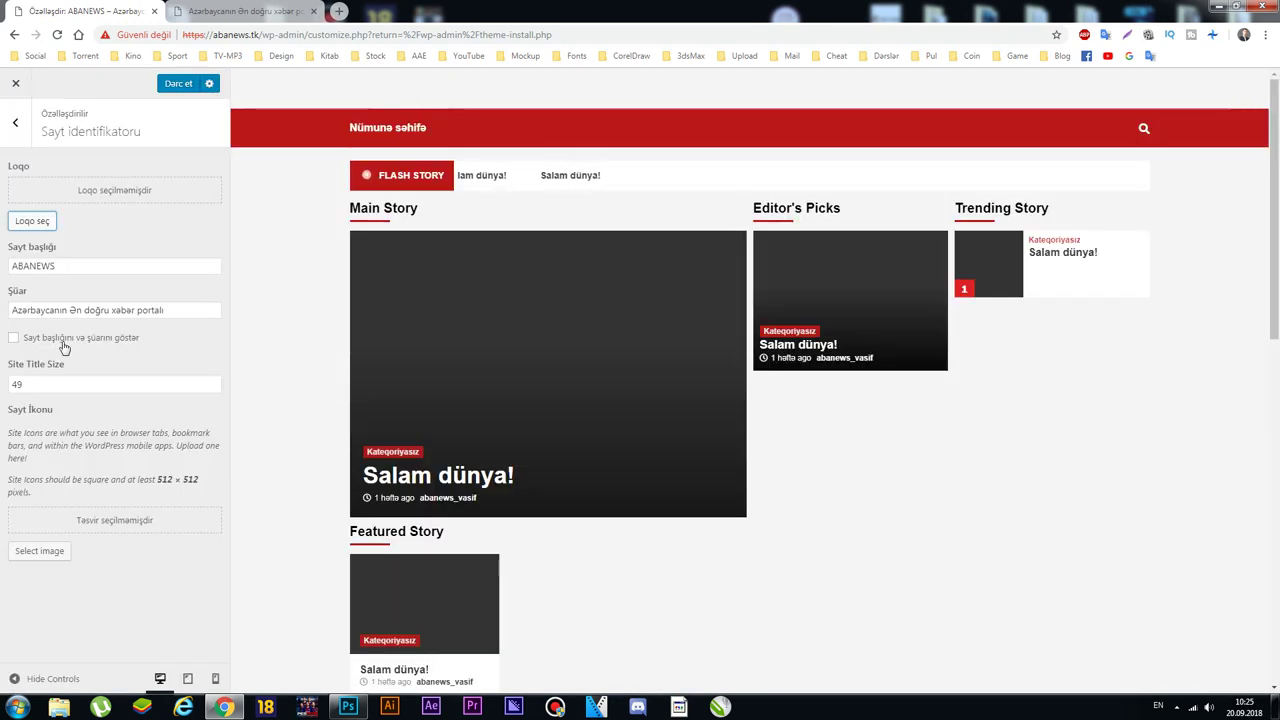
click(15, 338)
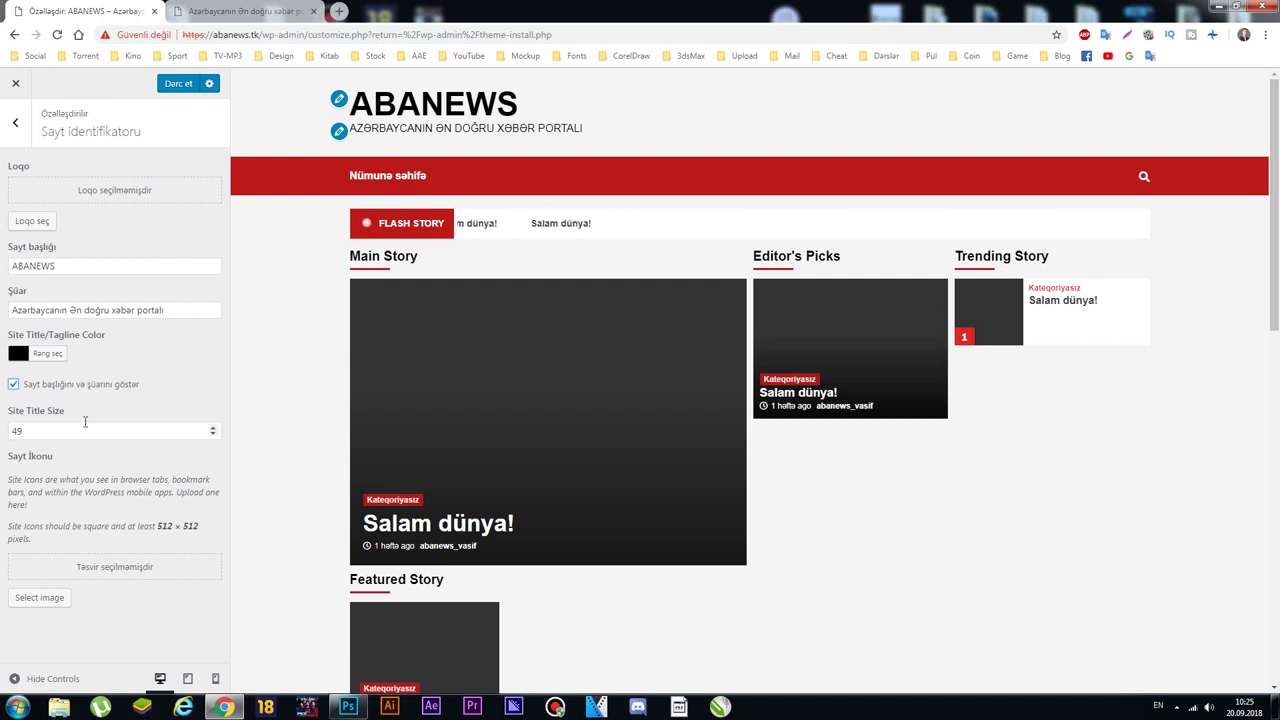
Step: Set the site title size to 55 and shorten the tagline to "Azərbaycanın Ən doğru xəbər"
drag(70, 431, 4, 438)
text(55)
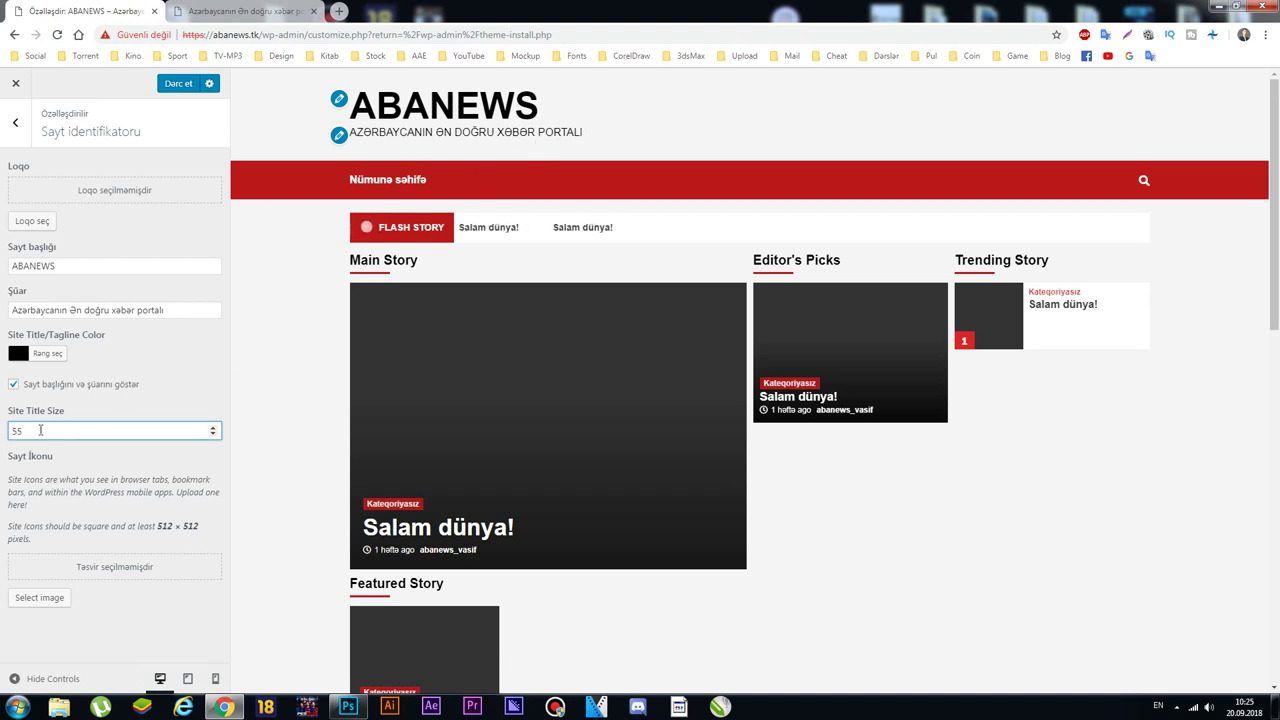
click(140, 311)
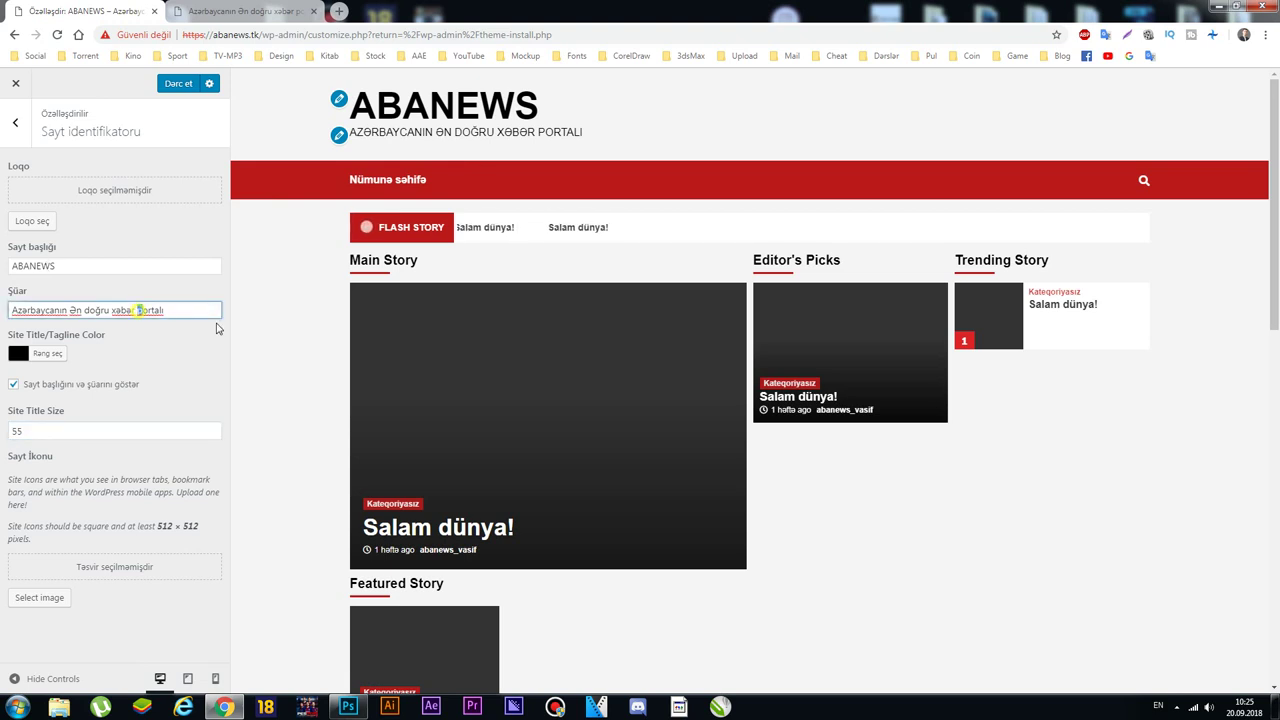
key(BackSpace)
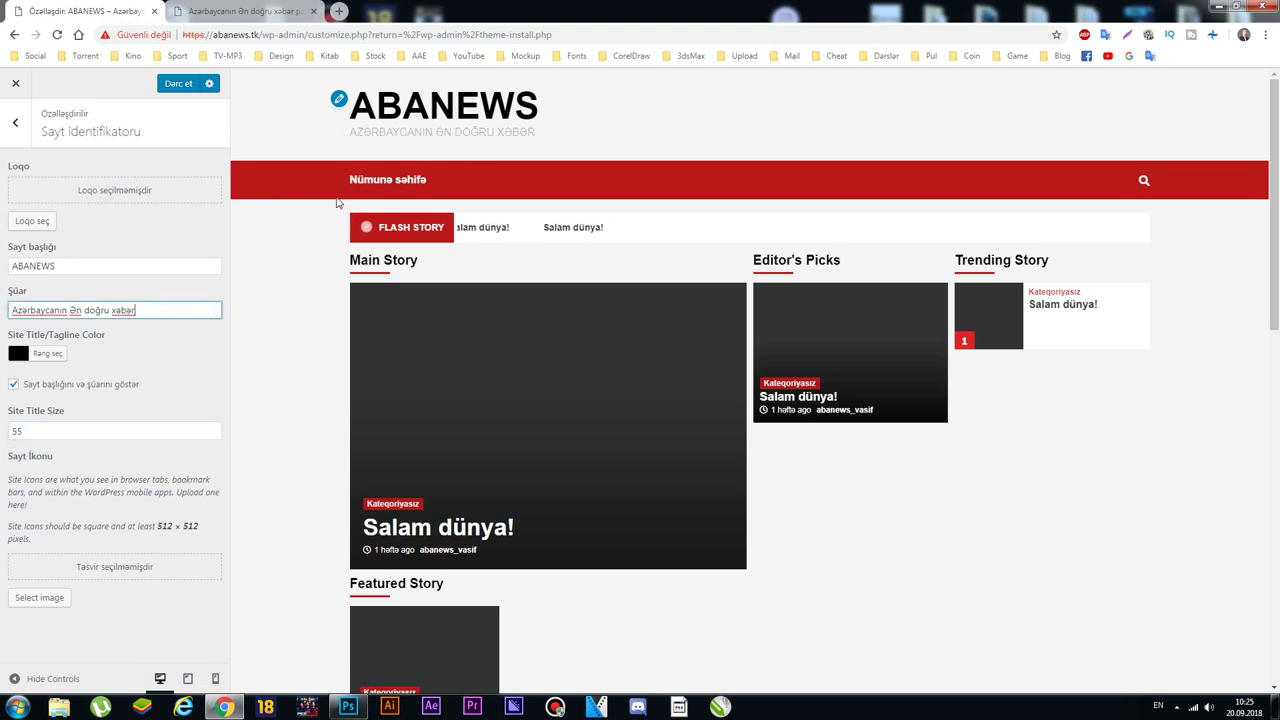
Step: Set the site's background colour to a light grey in the theme's colour settings
click(295, 303)
click(16, 126)
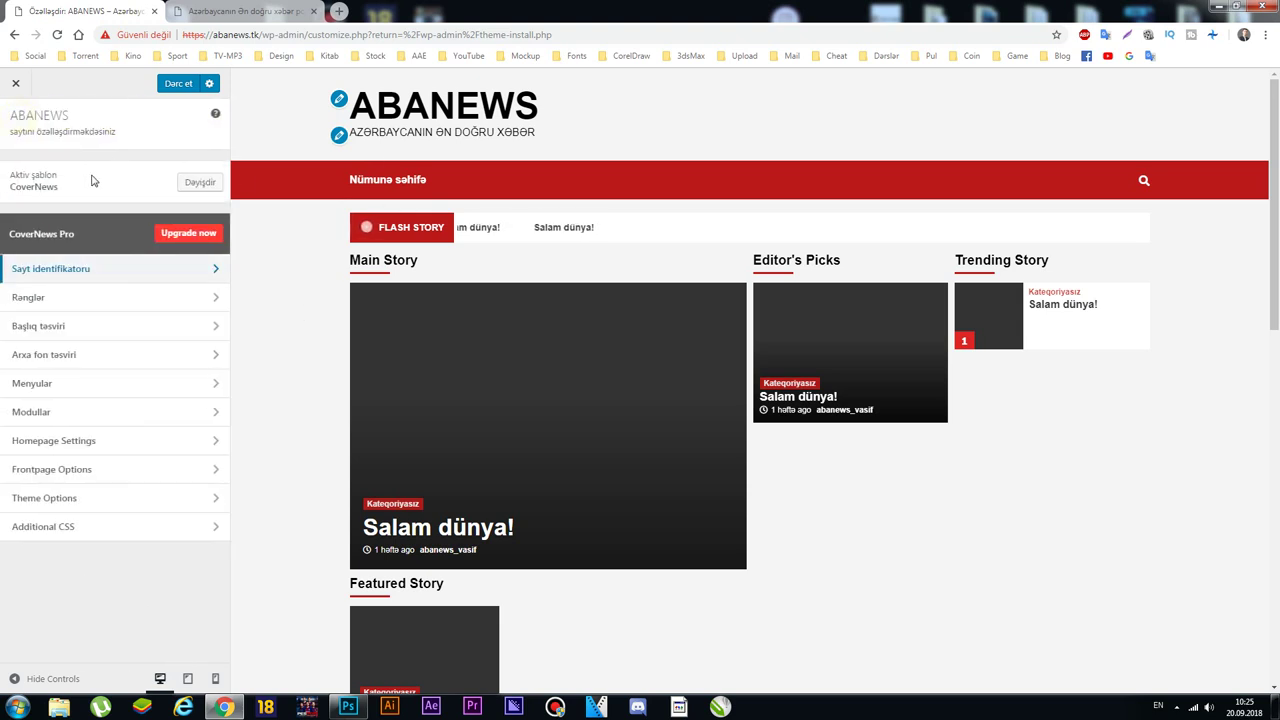
click(114, 297)
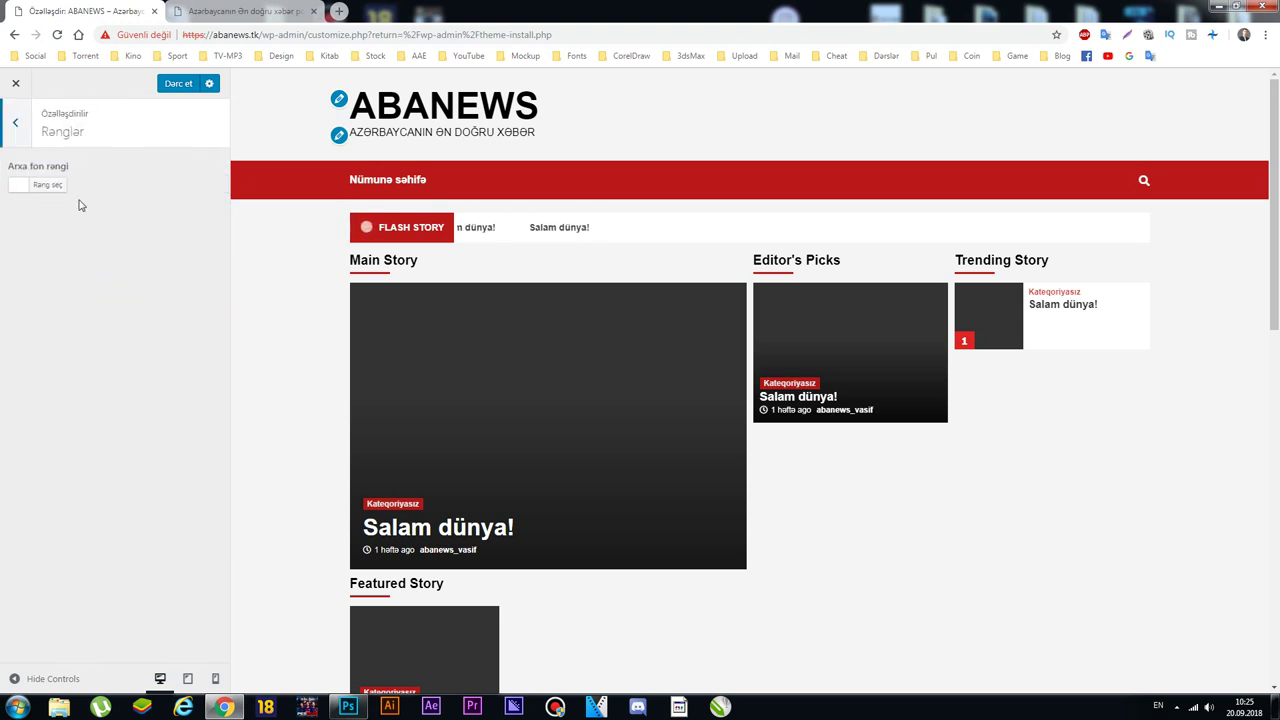
click(24, 186)
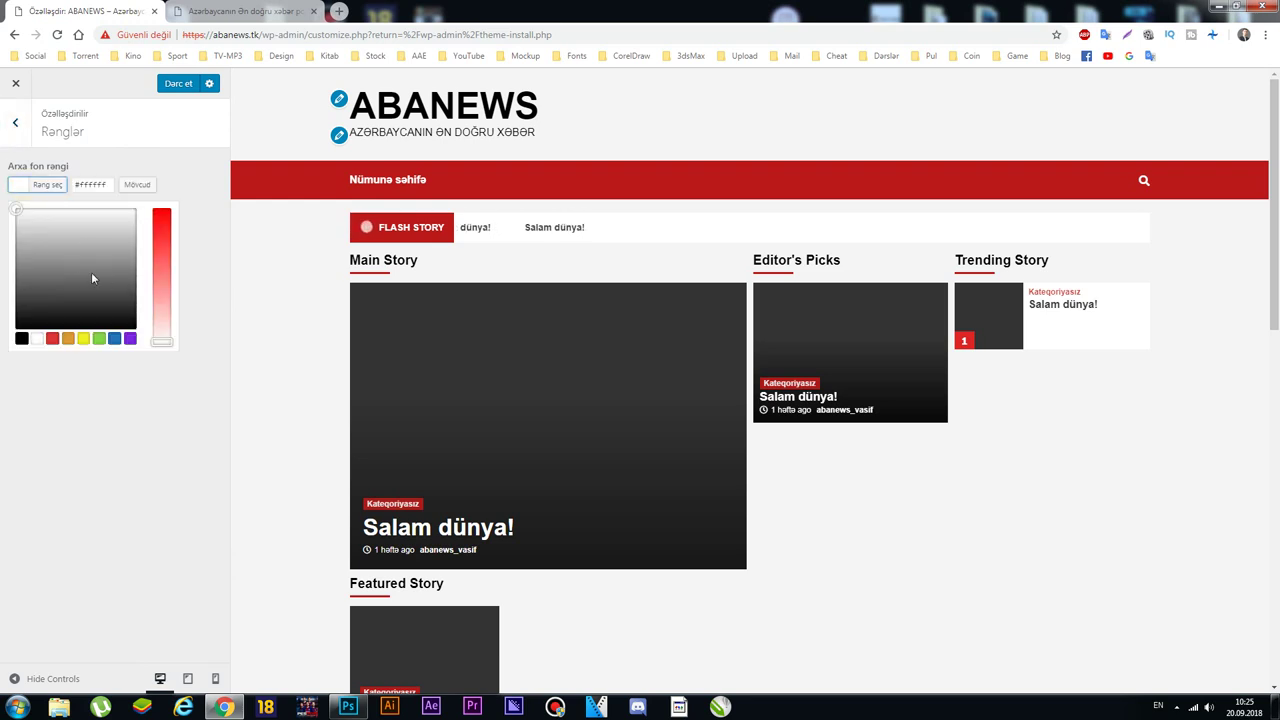
drag(36, 238, 37, 271)
click(133, 222)
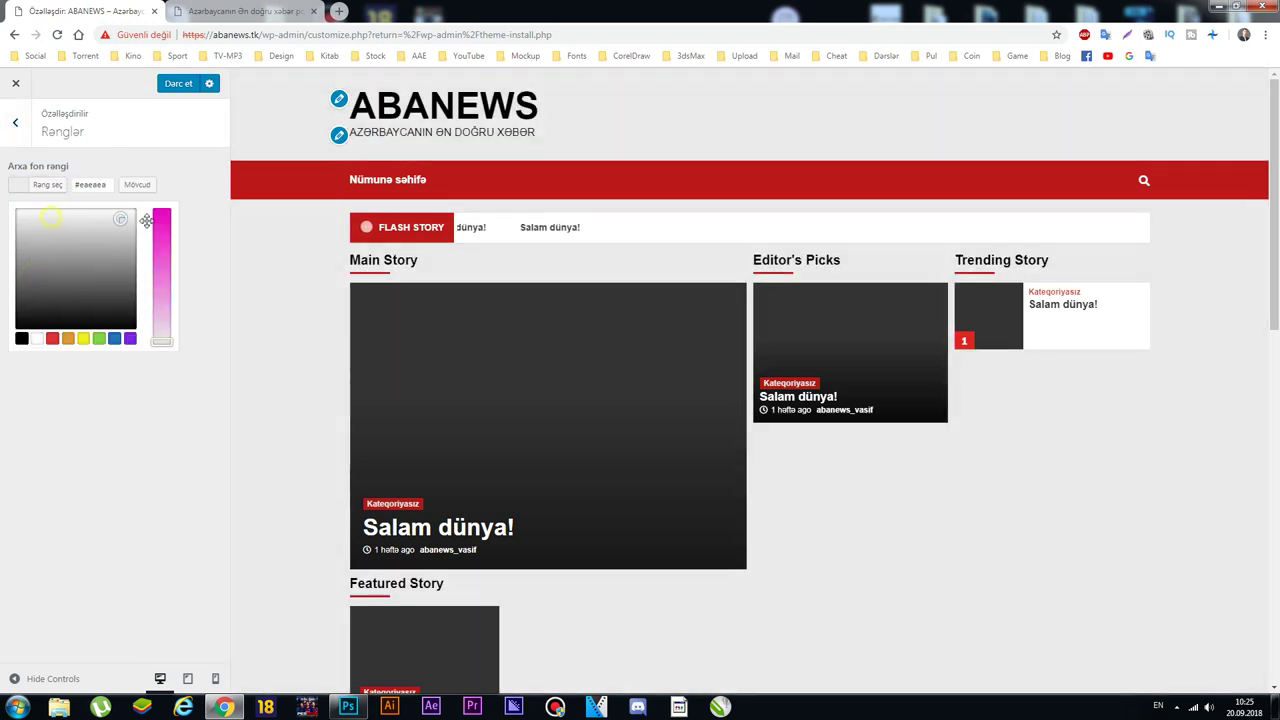
drag(112, 219, 19, 224)
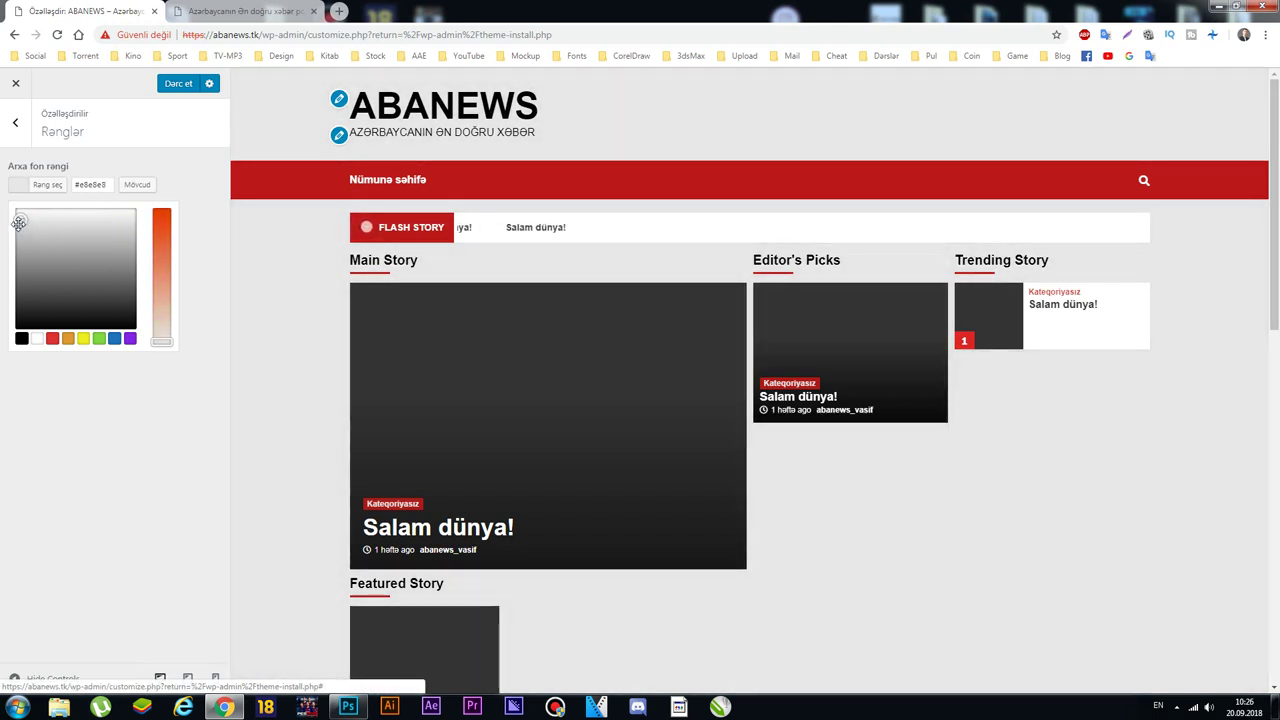
click(148, 385)
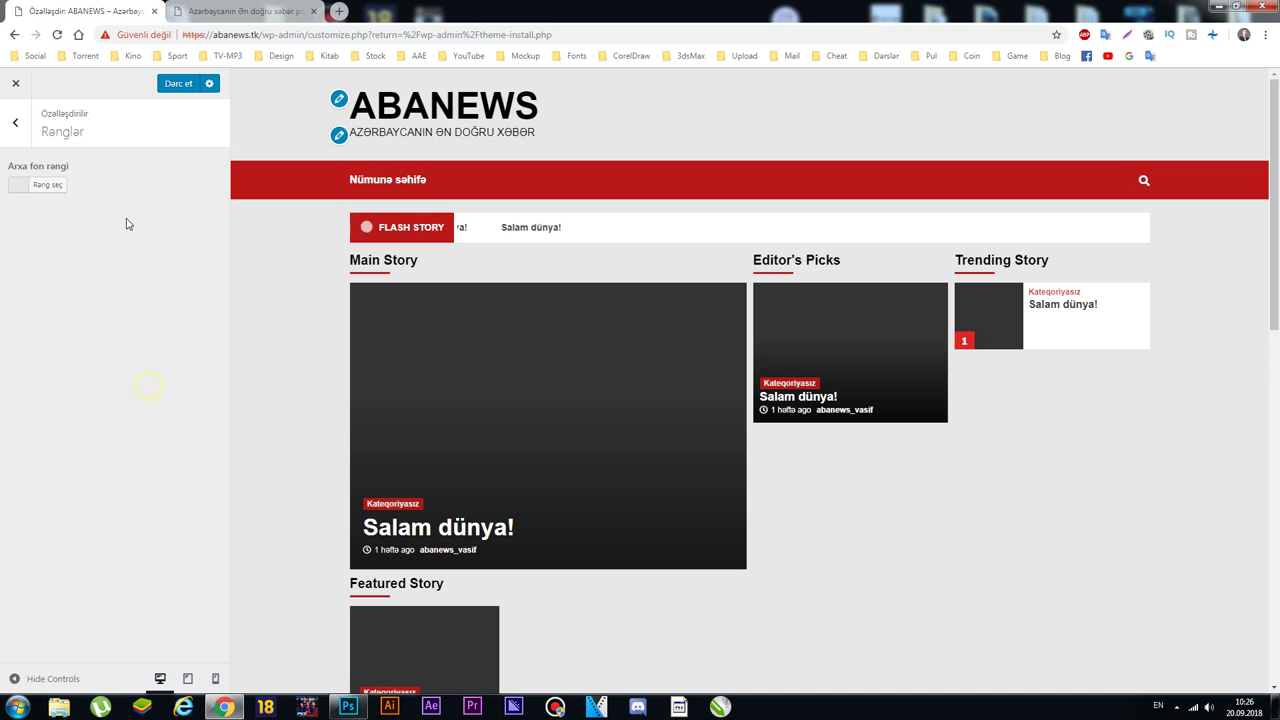
click(15, 122)
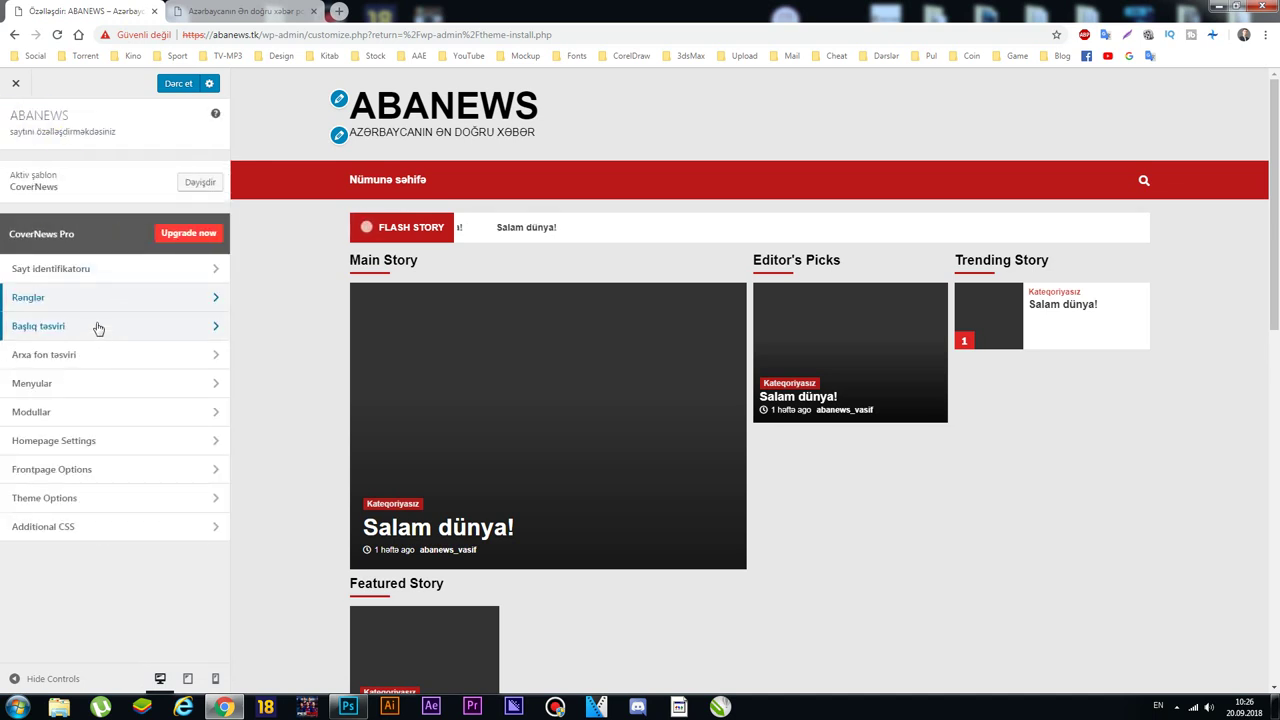
Step: Open the header image settings, and search Pexels for "NEWS" photos in a new browser tab
click(95, 323)
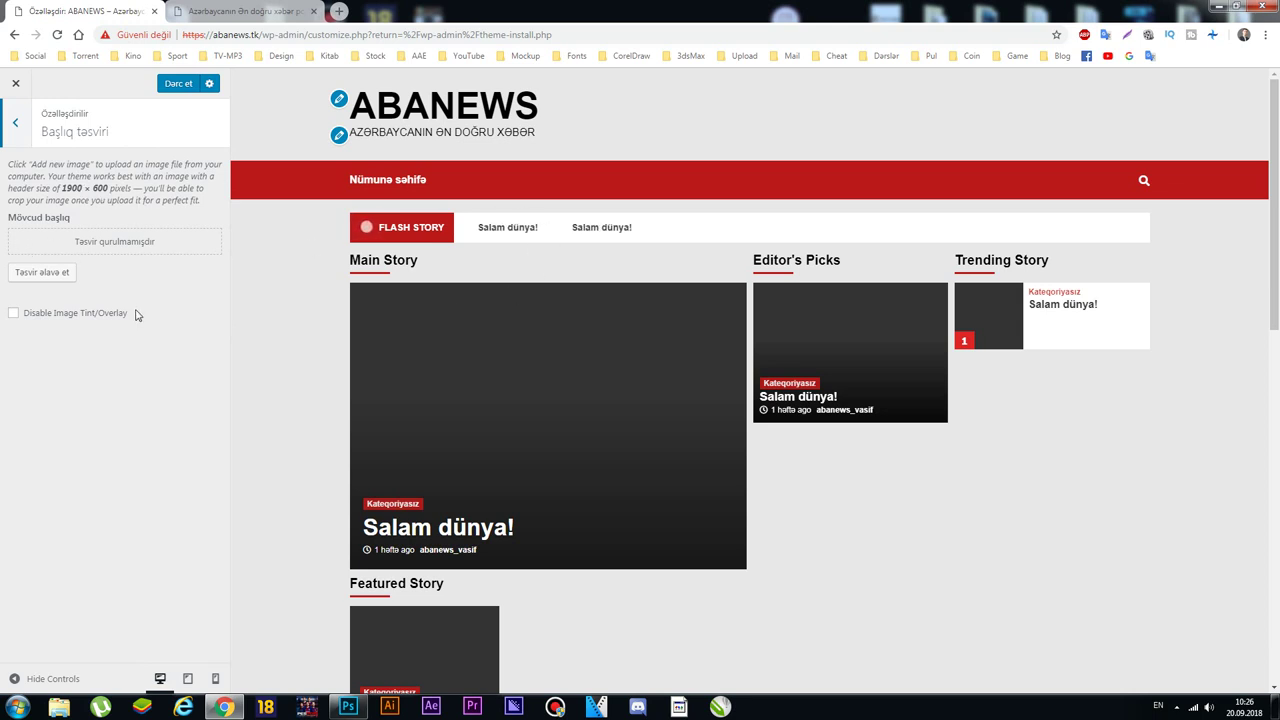
click(340, 11)
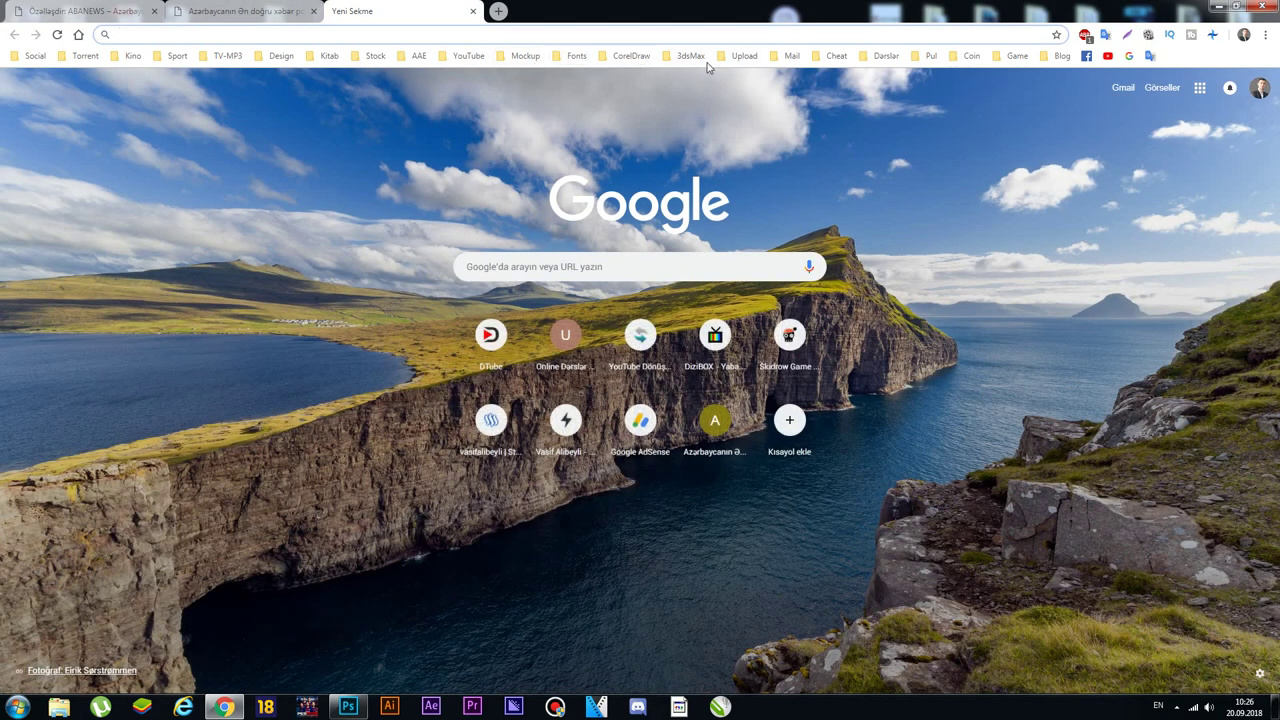
click(375, 55)
click(392, 192)
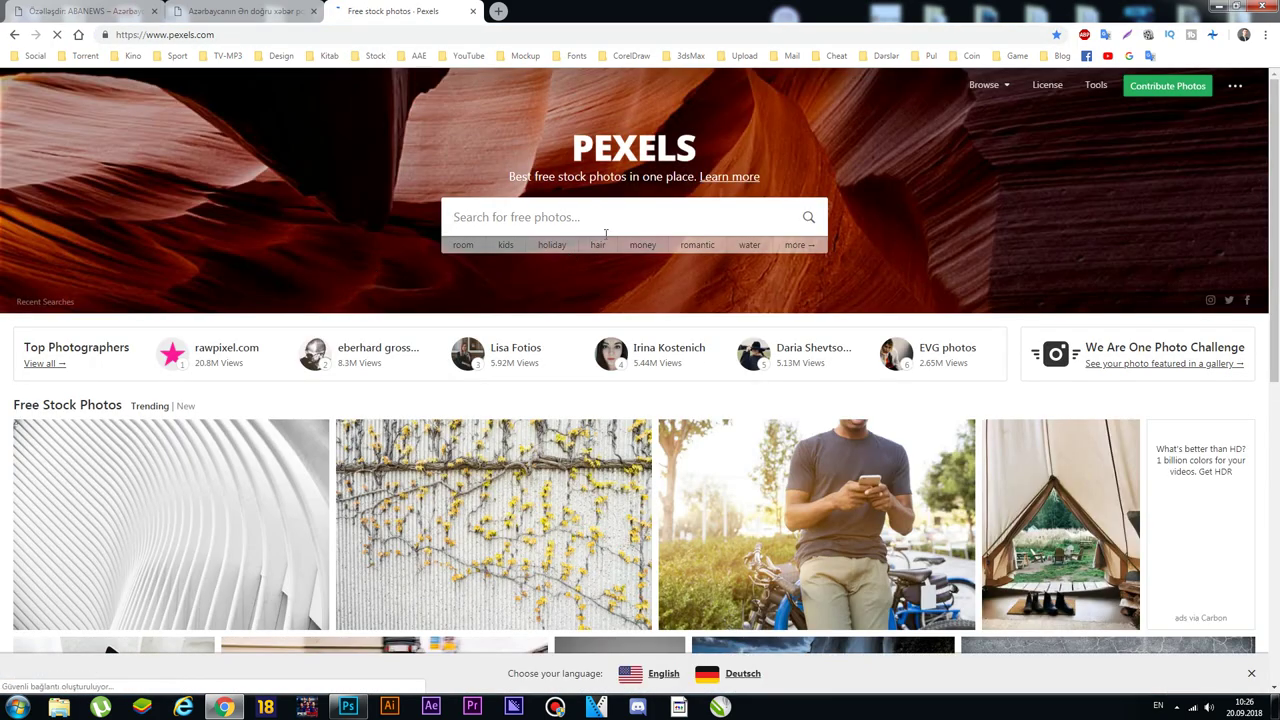
click(591, 213)
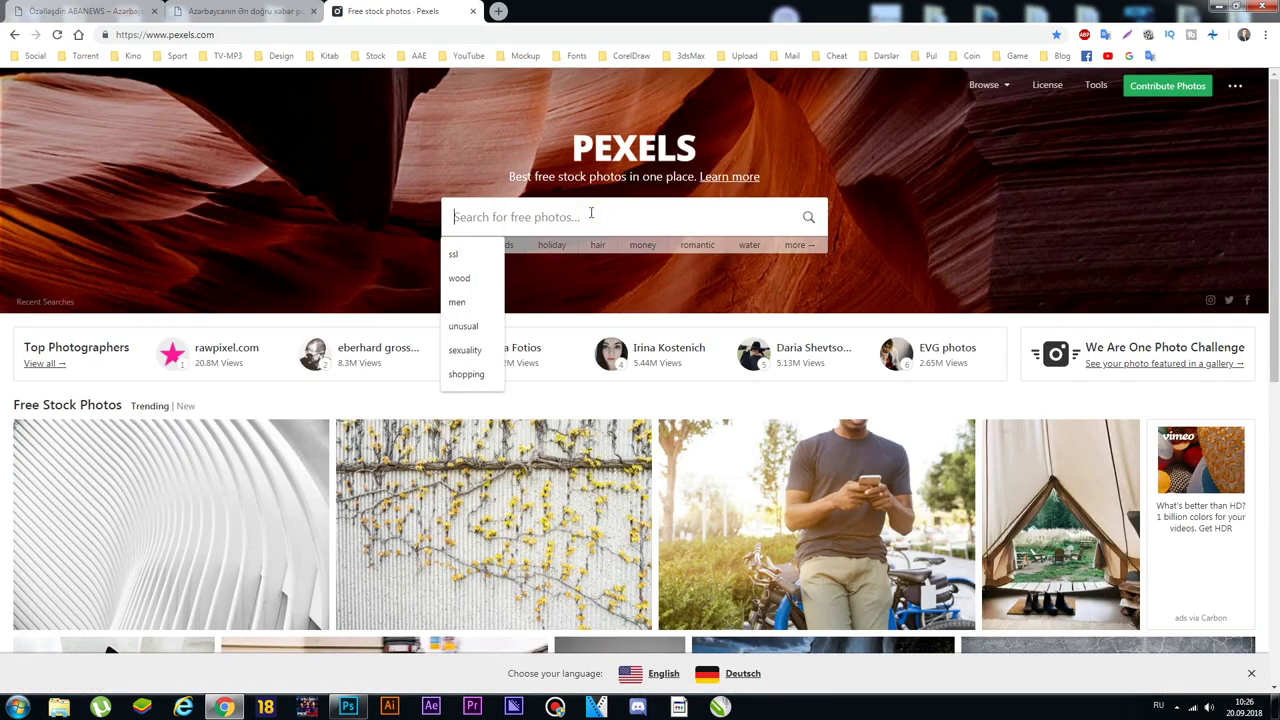
text(NEWS)
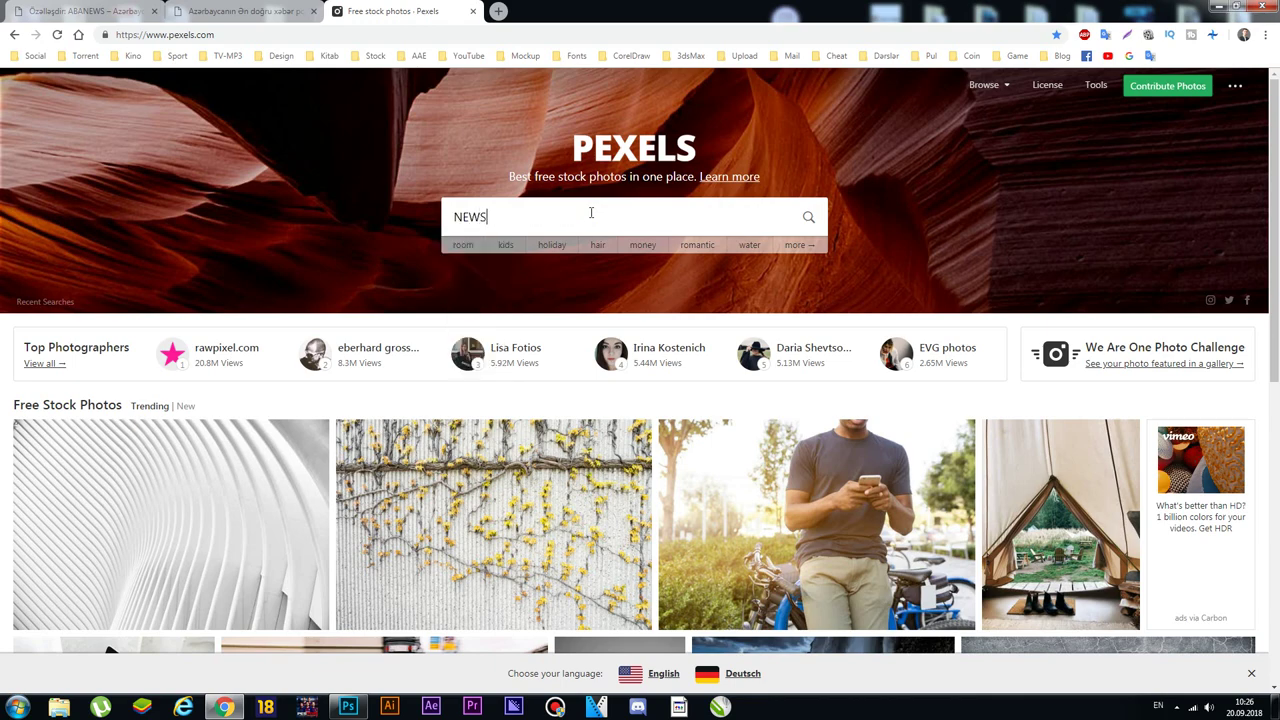
key(Return)
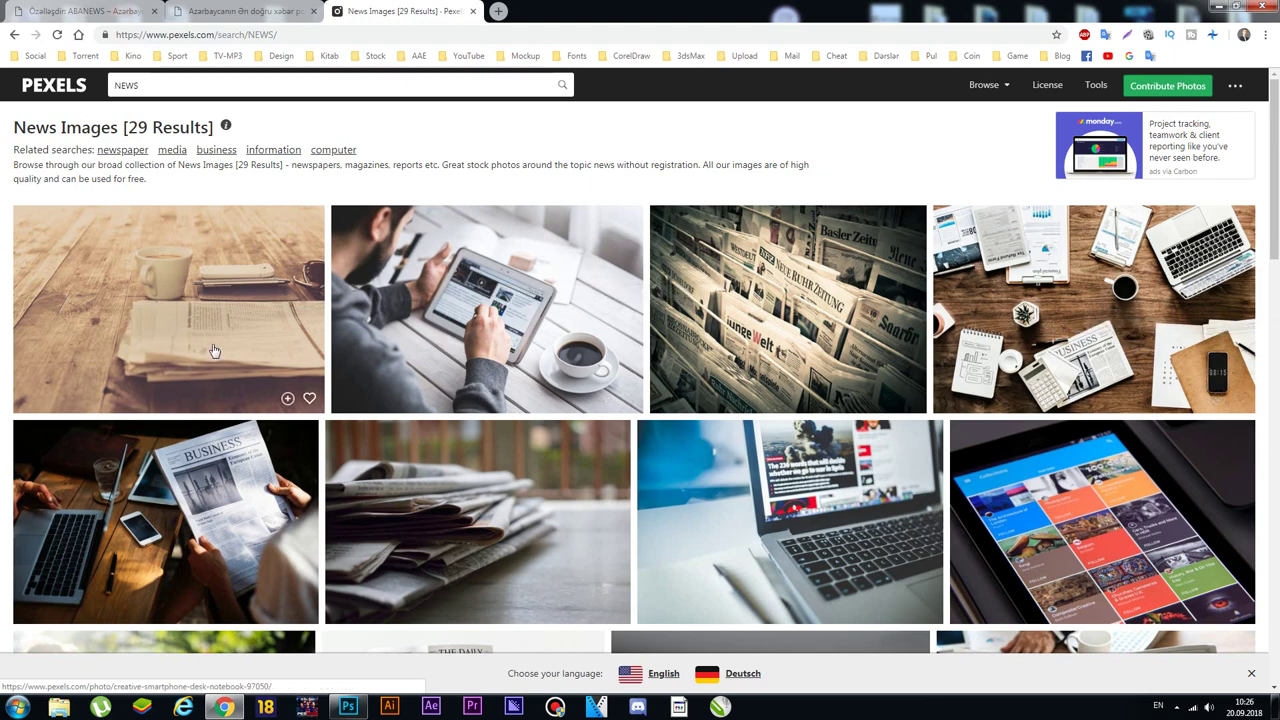
Step: Browse the news photos and open the one with a coffee cup and newspaper on a wooden table
scroll(313, 460, down, 2)
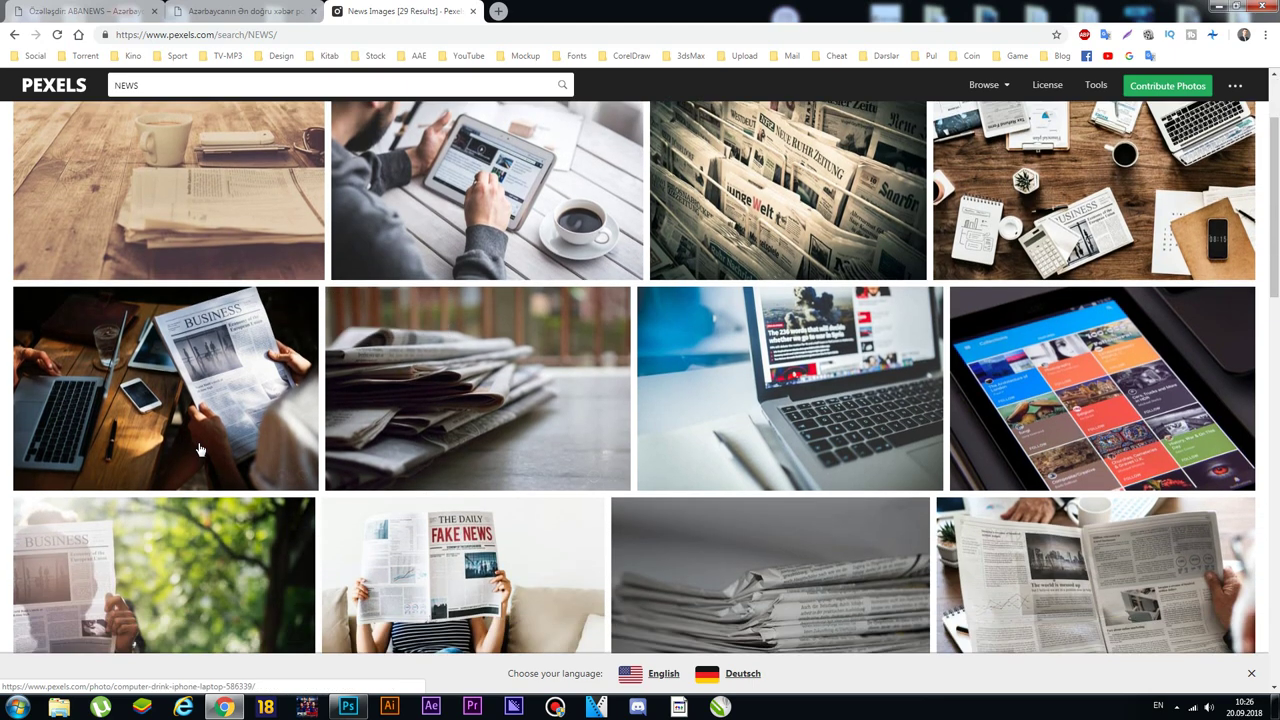
scroll(200, 450, down, 2)
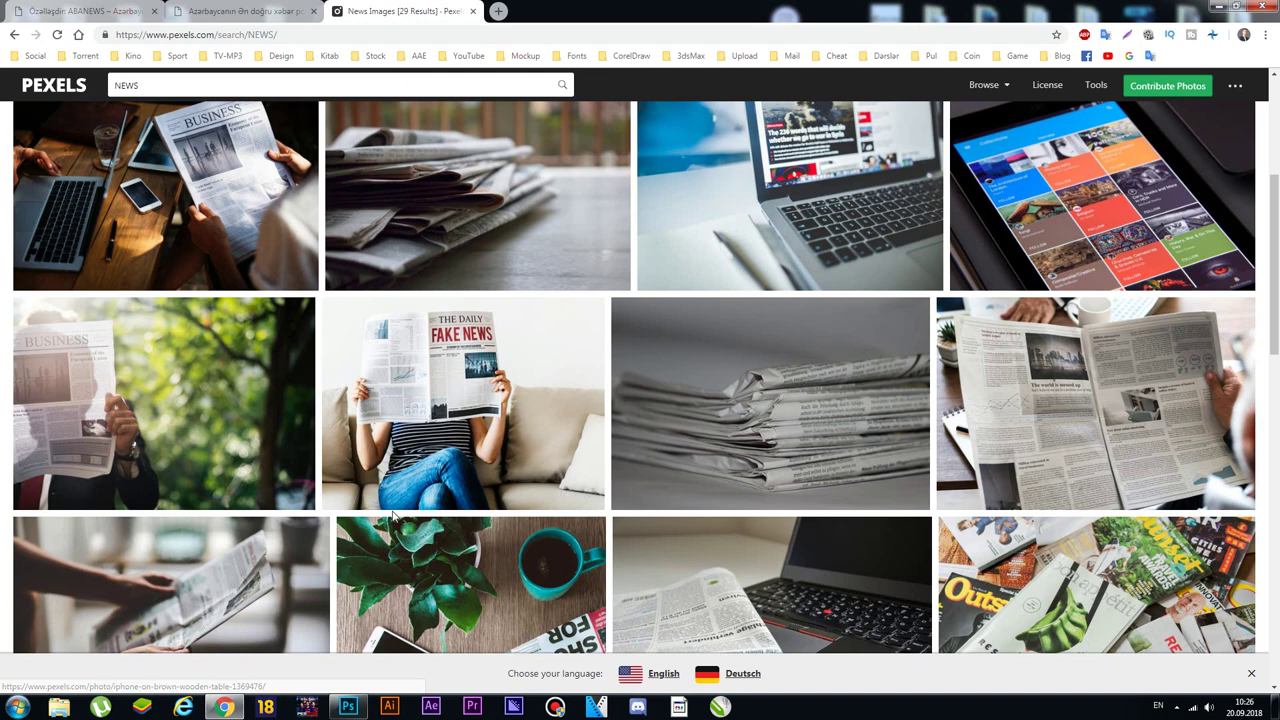
scroll(348, 436, up, 4)
click(205, 286)
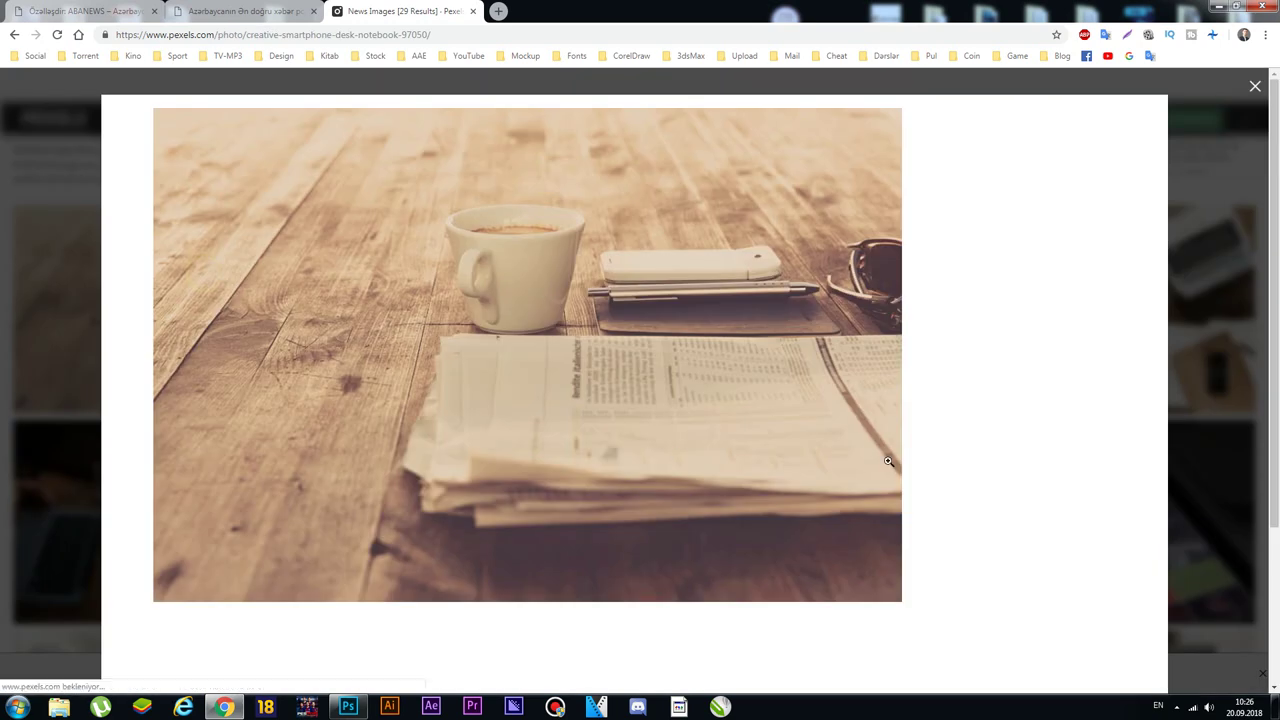
Step: Enter a custom download width of 1900 for the photo and check it against the theme's recommended header size
click(1138, 214)
click(1040, 391)
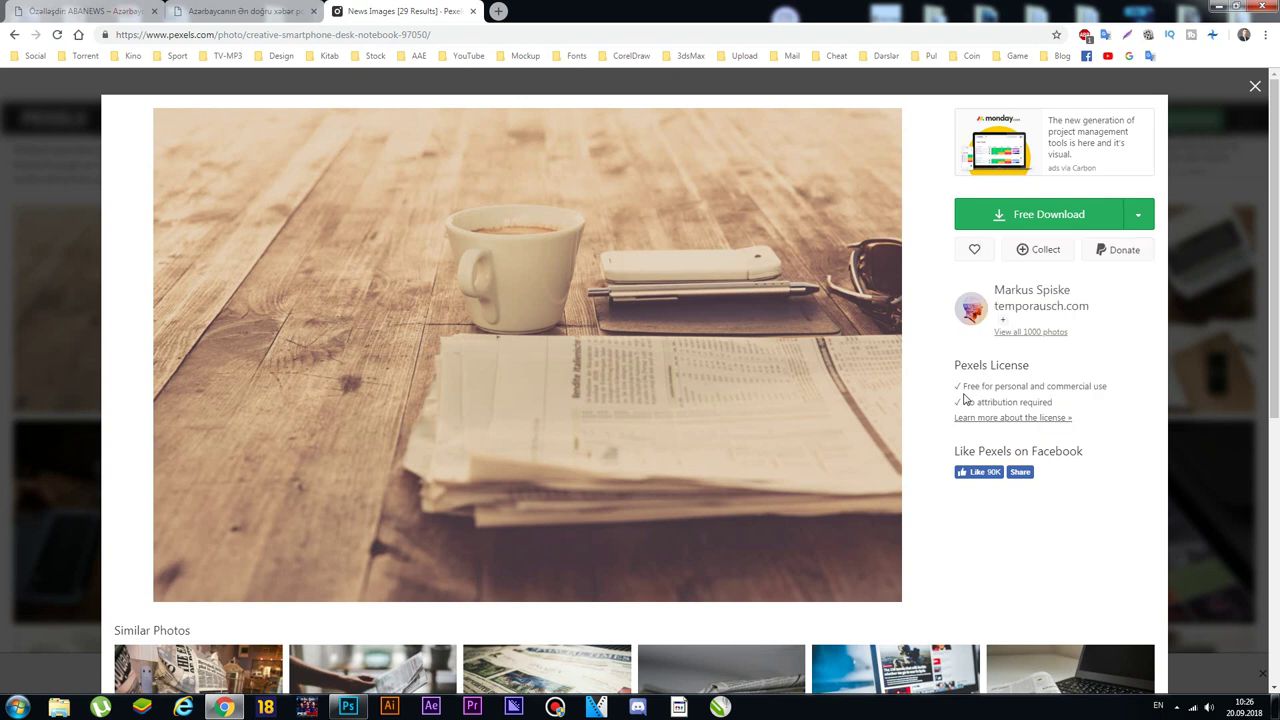
click(1138, 214)
click(1040, 392)
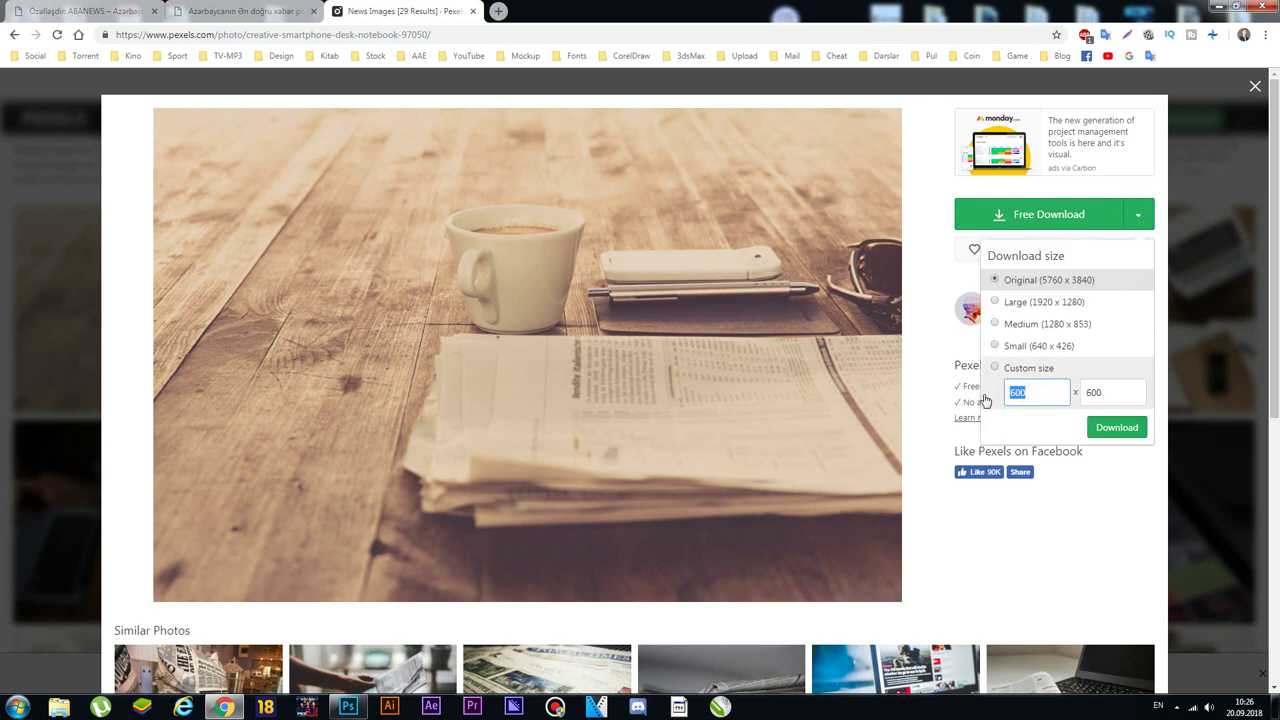
text(1900)
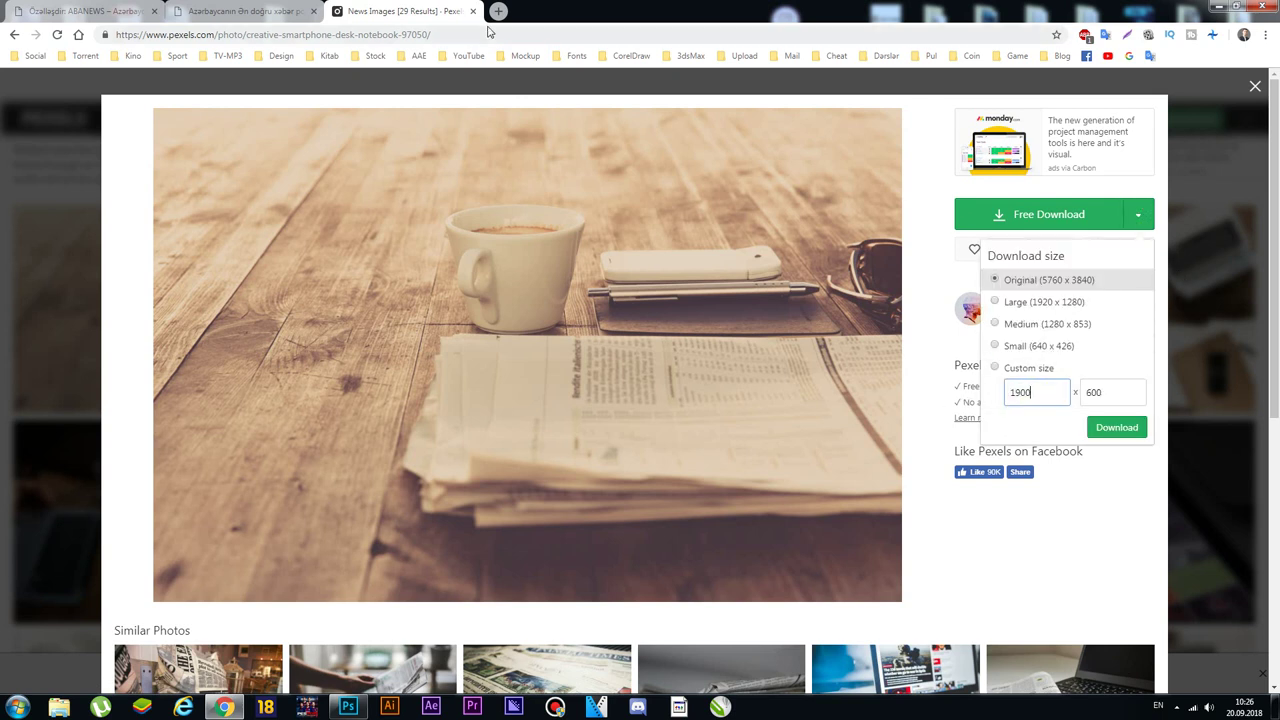
click(240, 11)
click(100, 8)
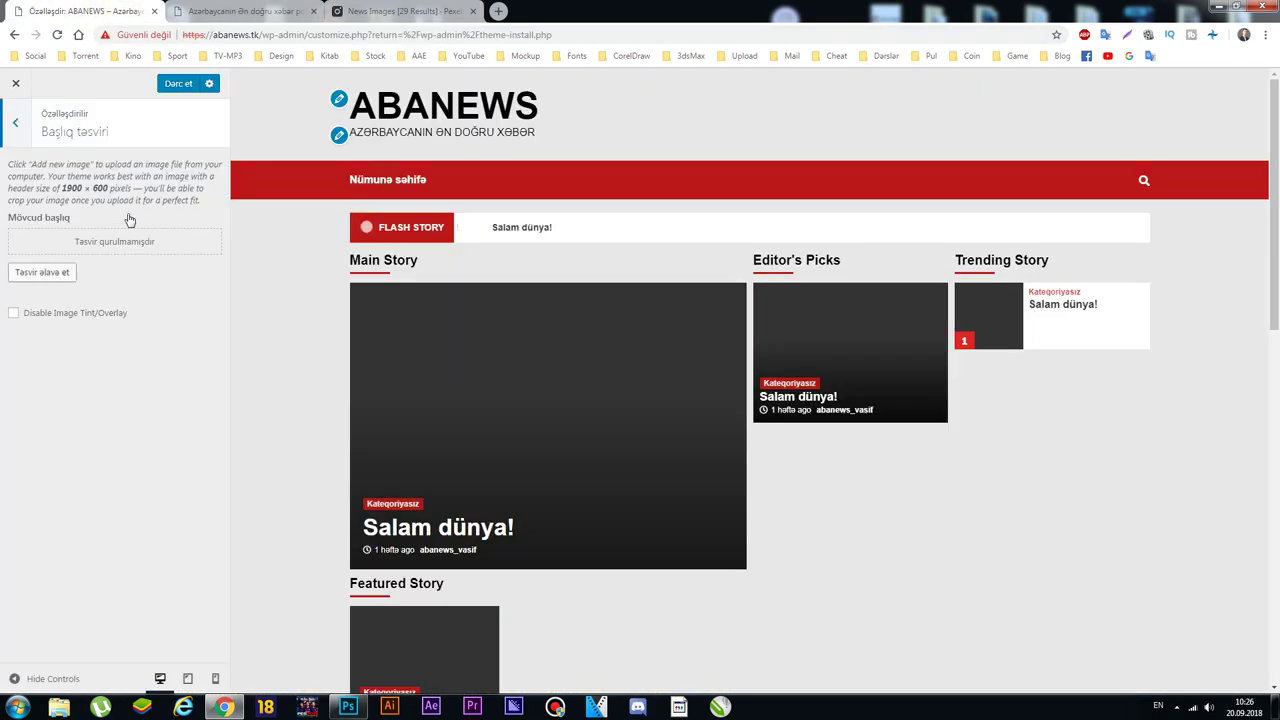
Step: Download the photo at the custom size of 1900 x 600 and save it to the desktop as "ABAnews tk cover"
click(400, 11)
click(1138, 214)
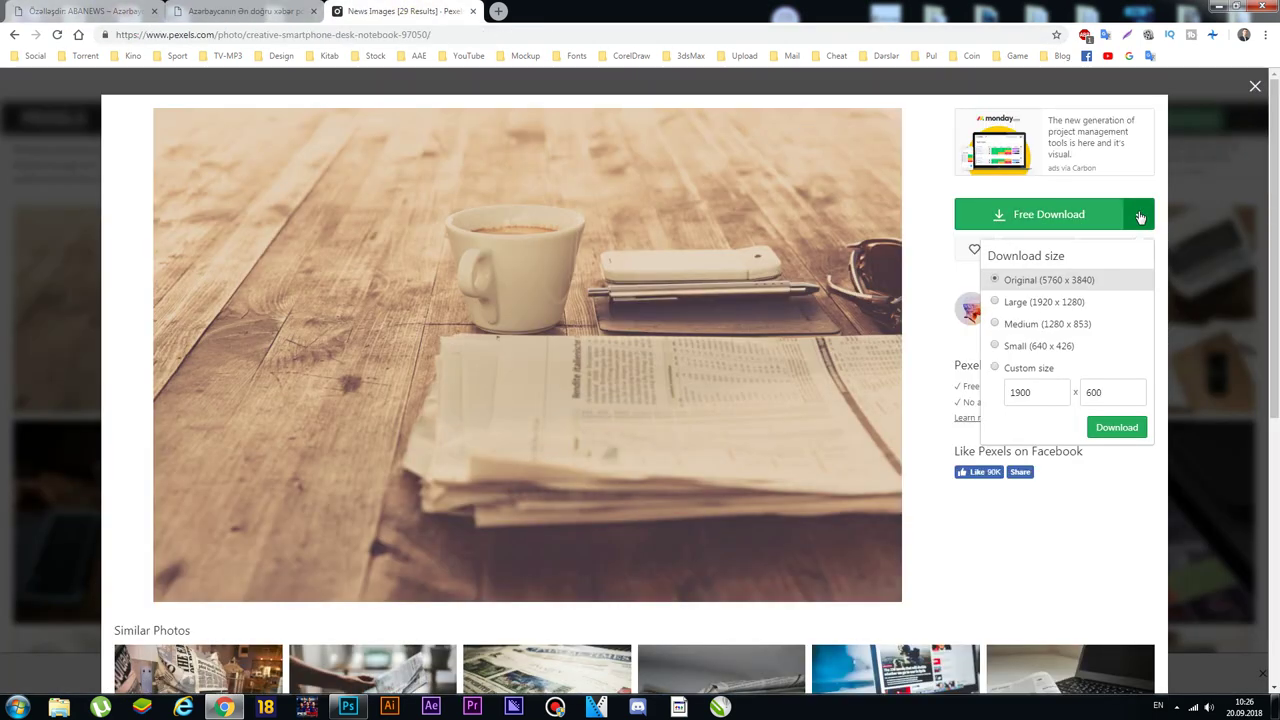
click(995, 369)
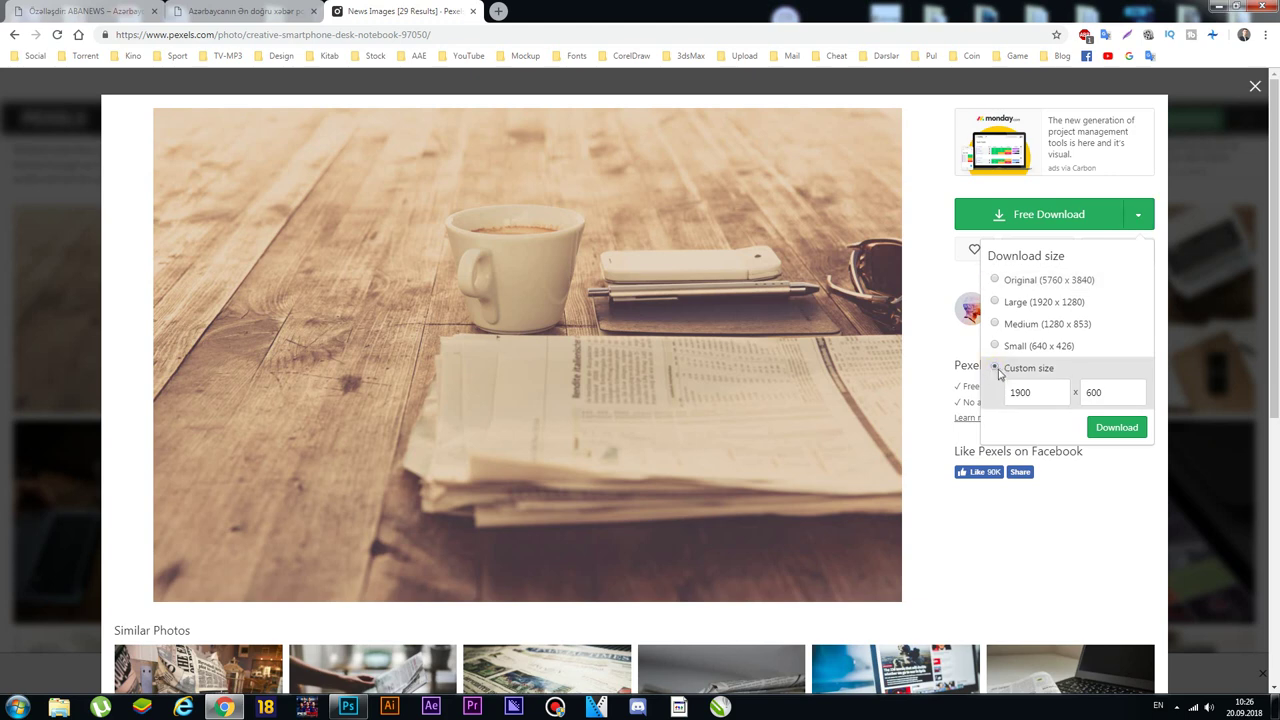
click(1125, 430)
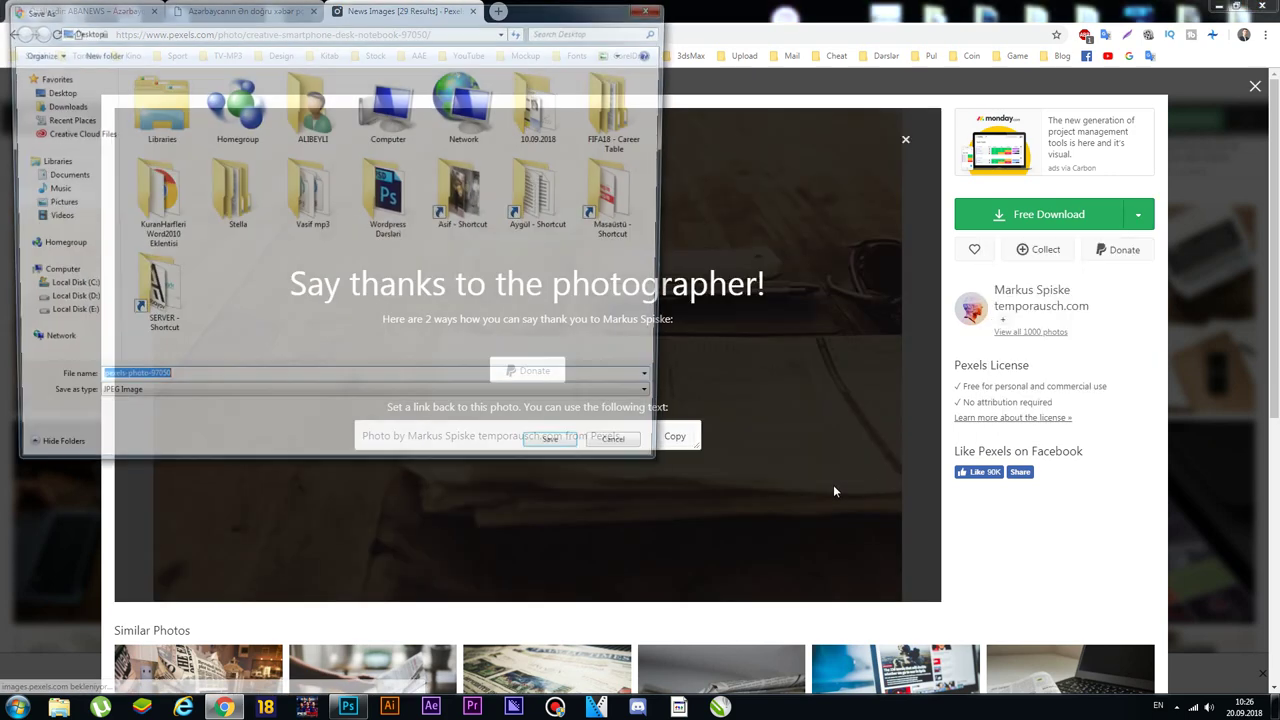
text(ABAnews)
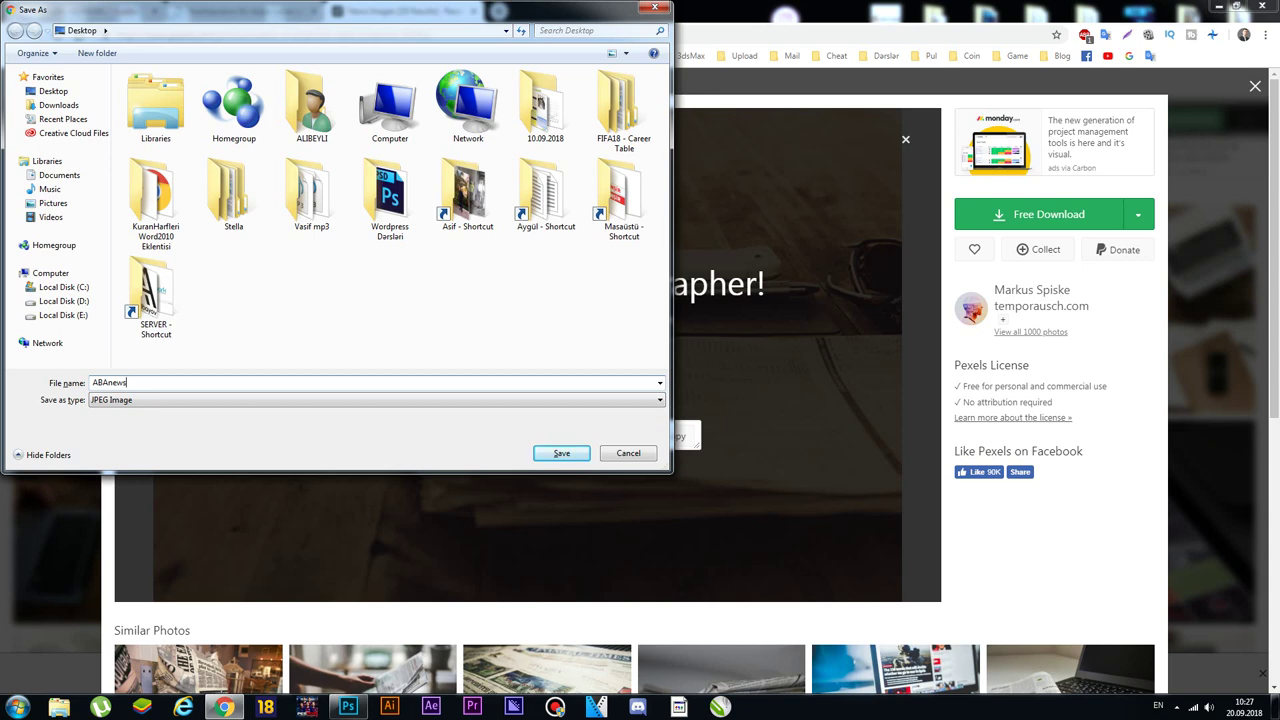
text(ver)
key(Return)
Step: Upload "ABAnews tk cover" from the desktop in the customizer and use it uncropped as the header image
click(235, 10)
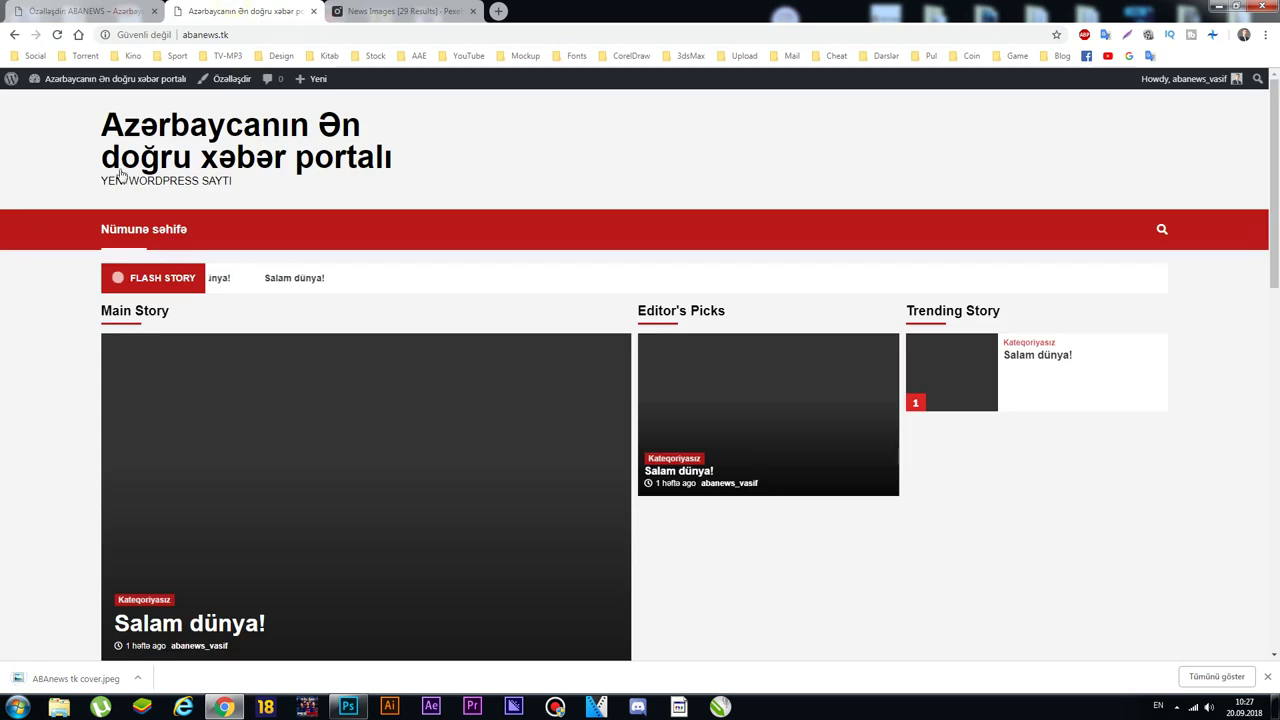
click(85, 10)
click(38, 272)
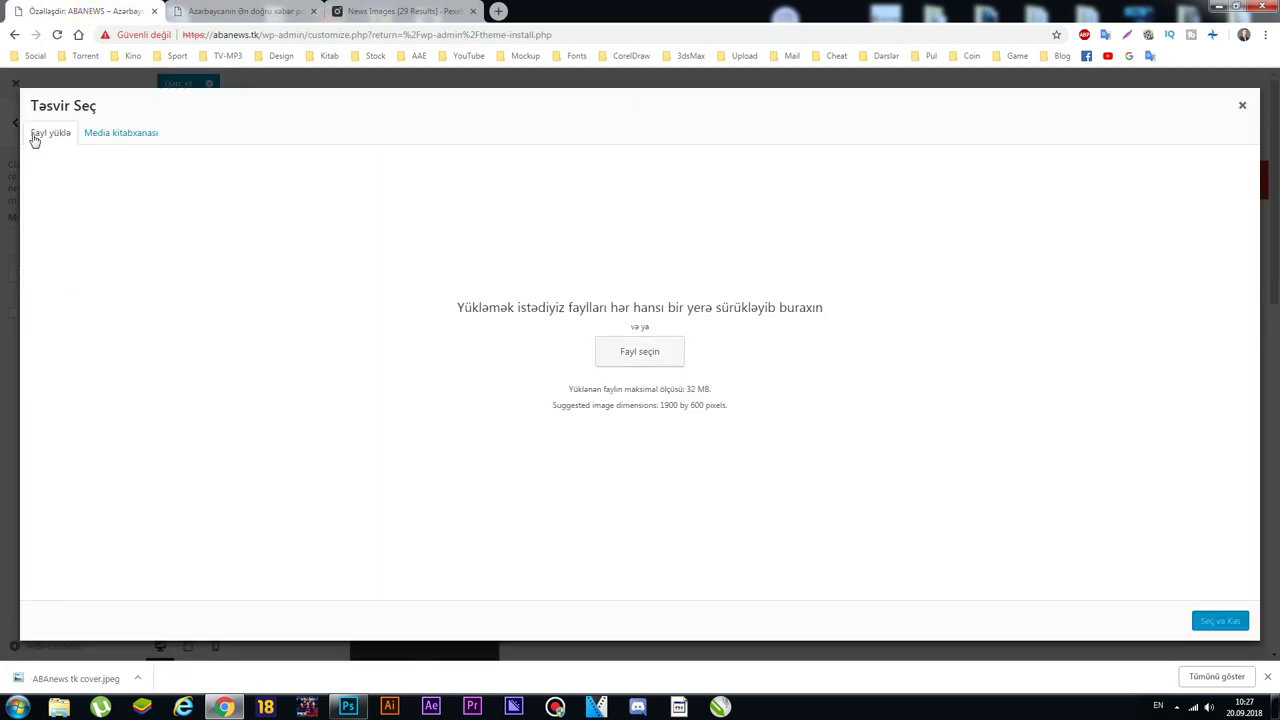
click(630, 350)
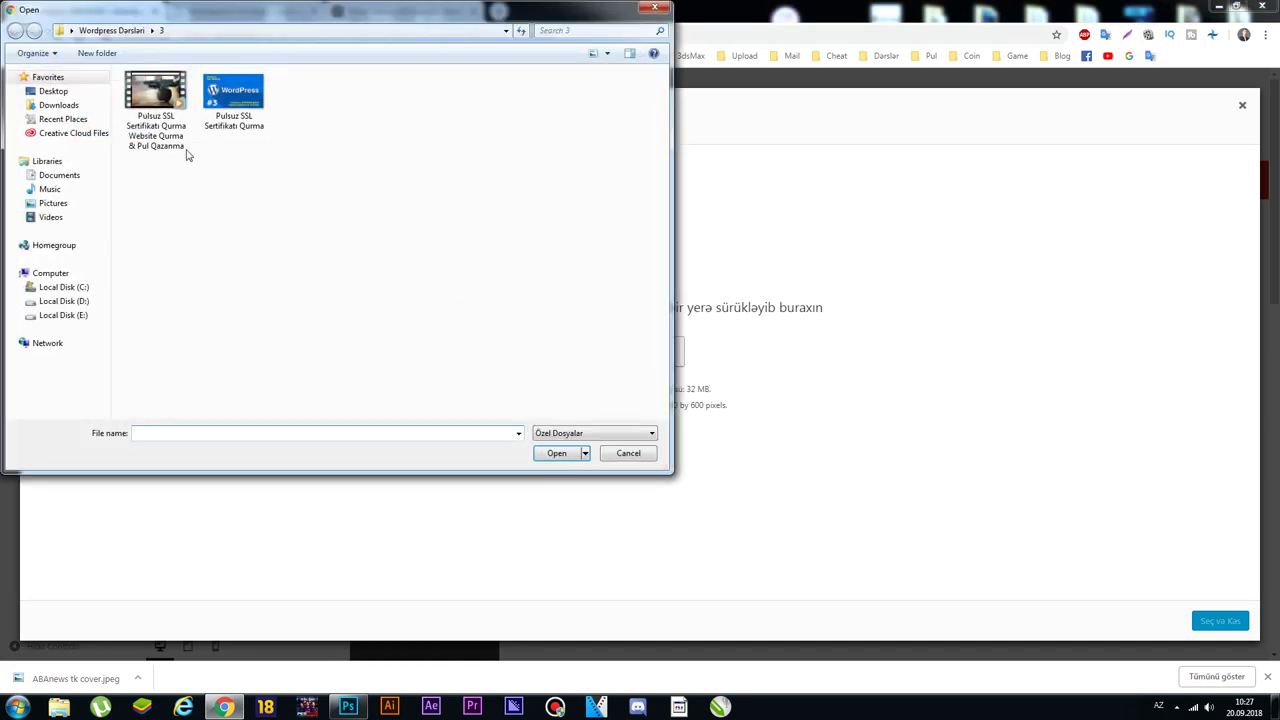
click(53, 91)
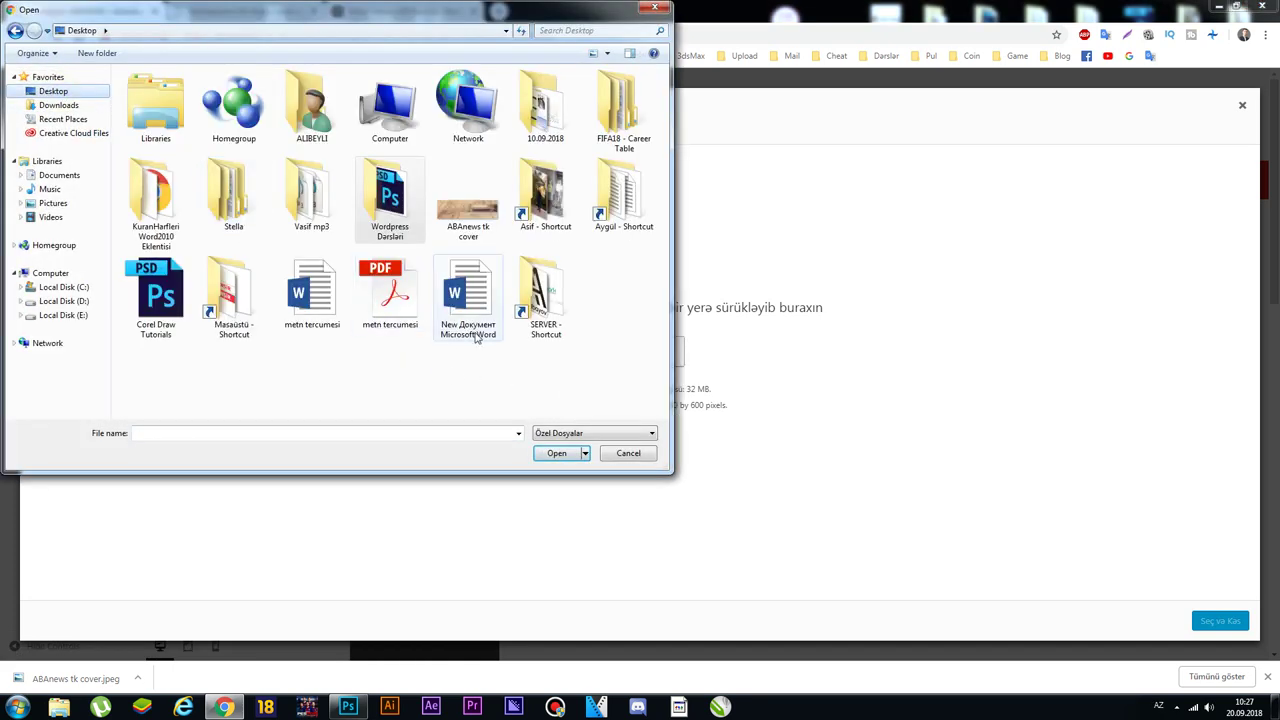
click(467, 222)
click(557, 453)
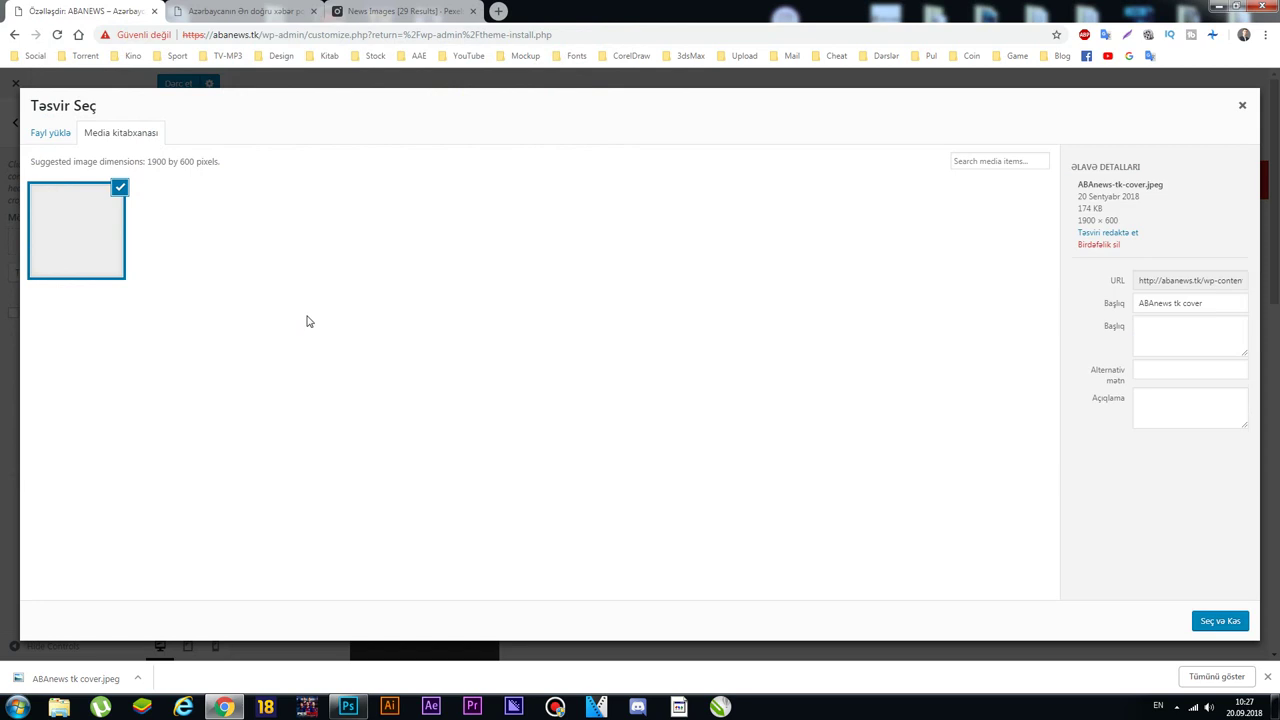
click(1200, 619)
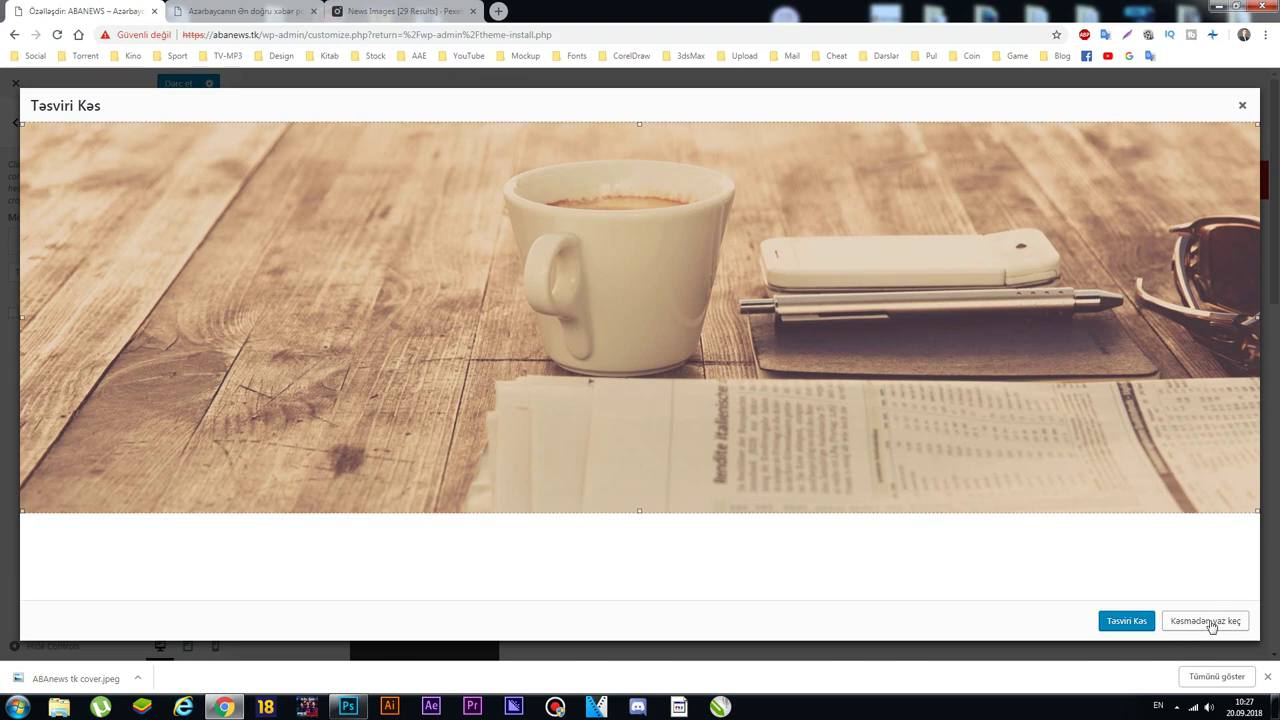
click(1207, 621)
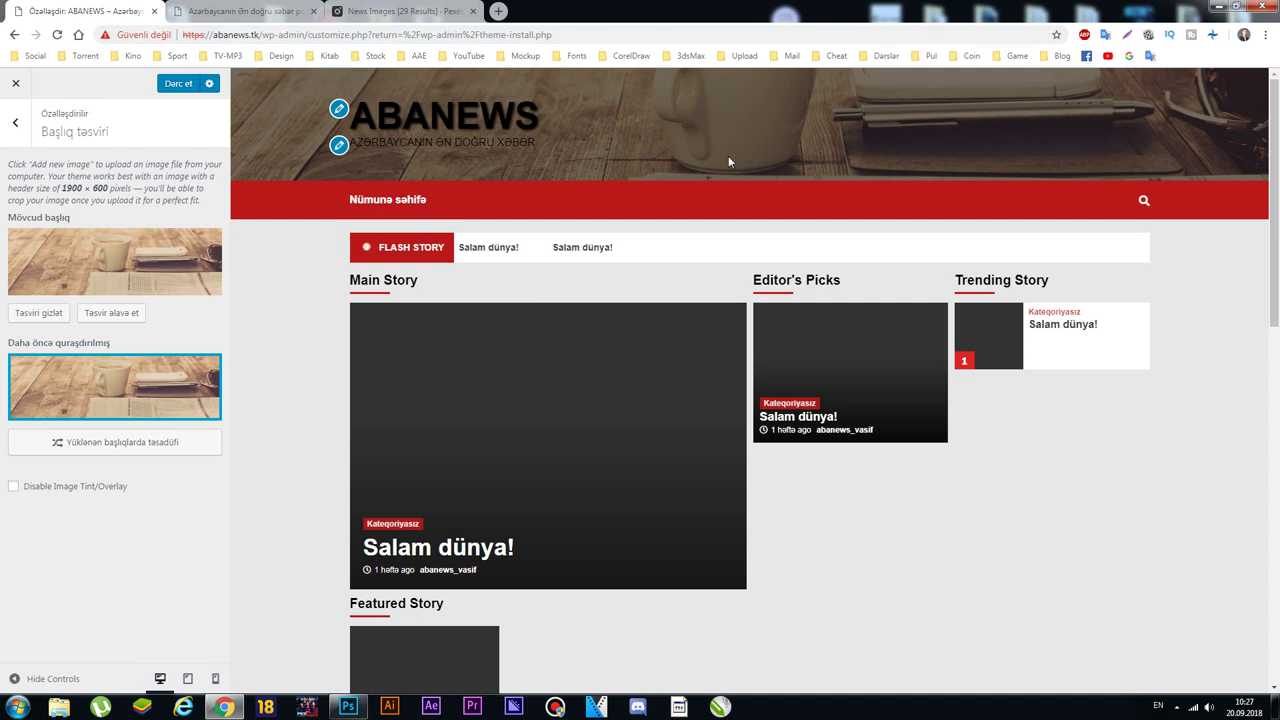
Step: Reload the live abanews.tk page to compare it with the preview, and return to the customizer
click(275, 10)
click(368, 34)
key(Return)
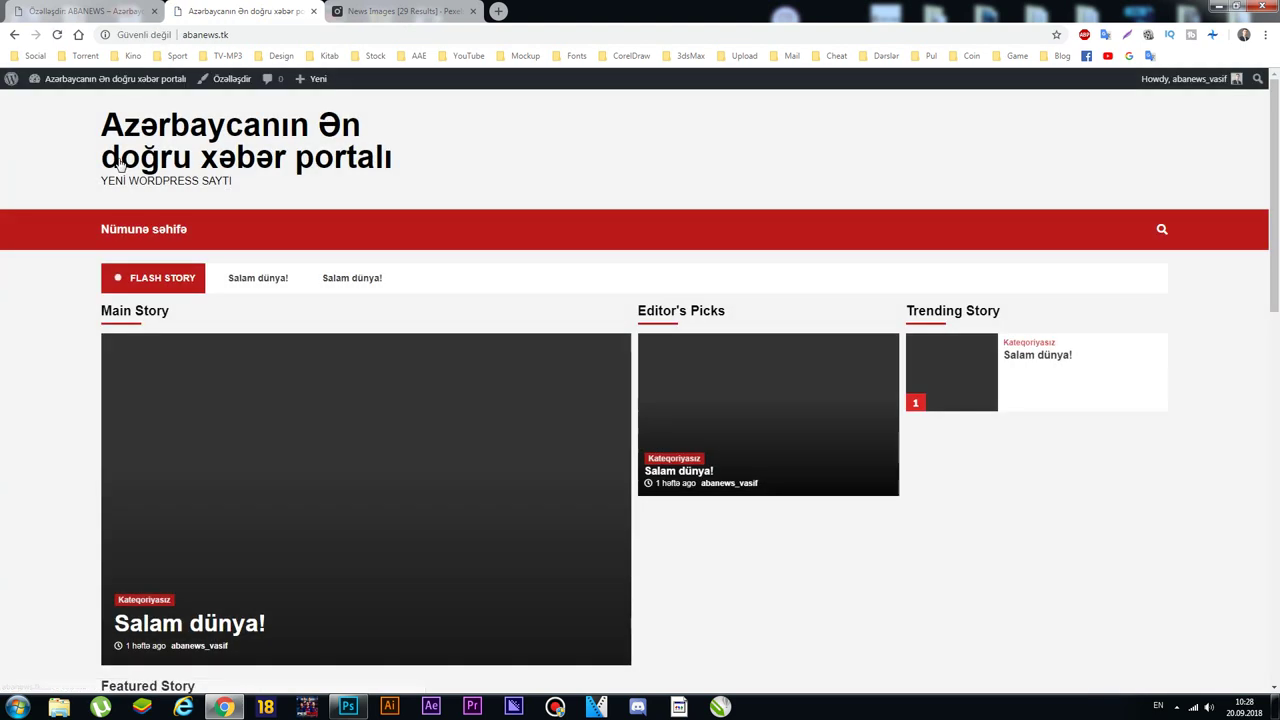
click(105, 14)
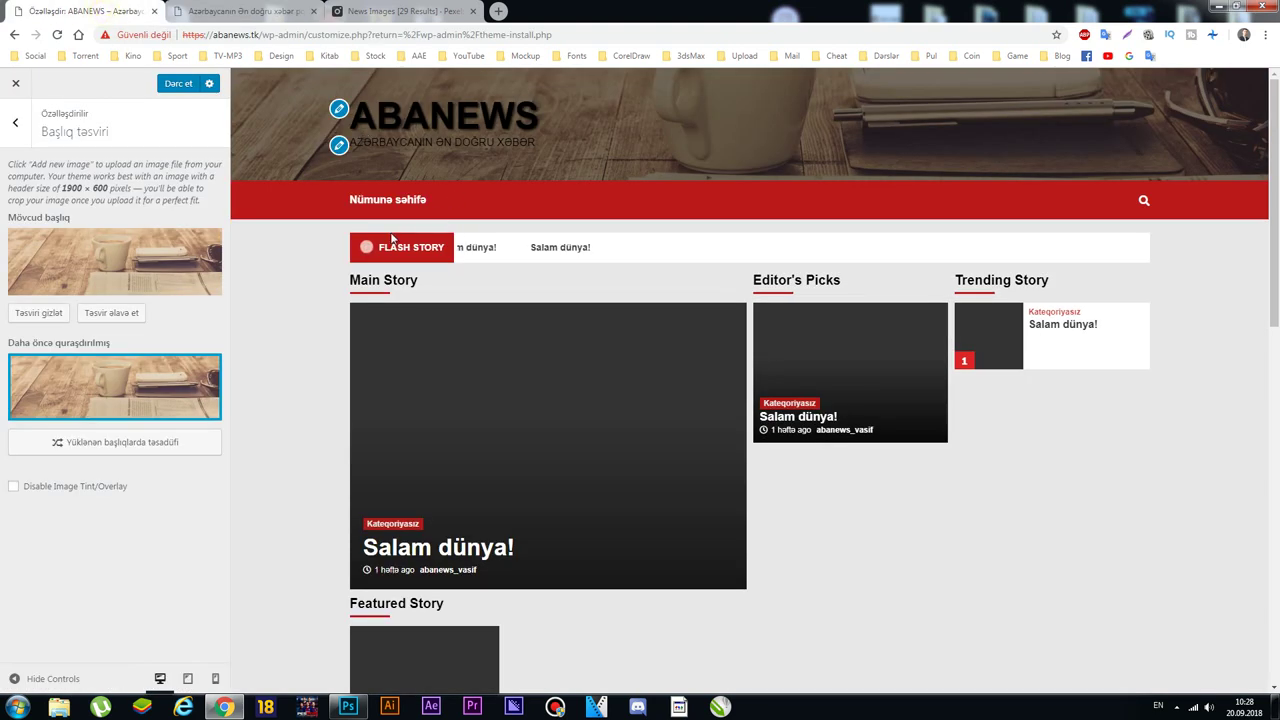
Step: Publish the header image change and reload the live abanews.tk page to check it
click(178, 84)
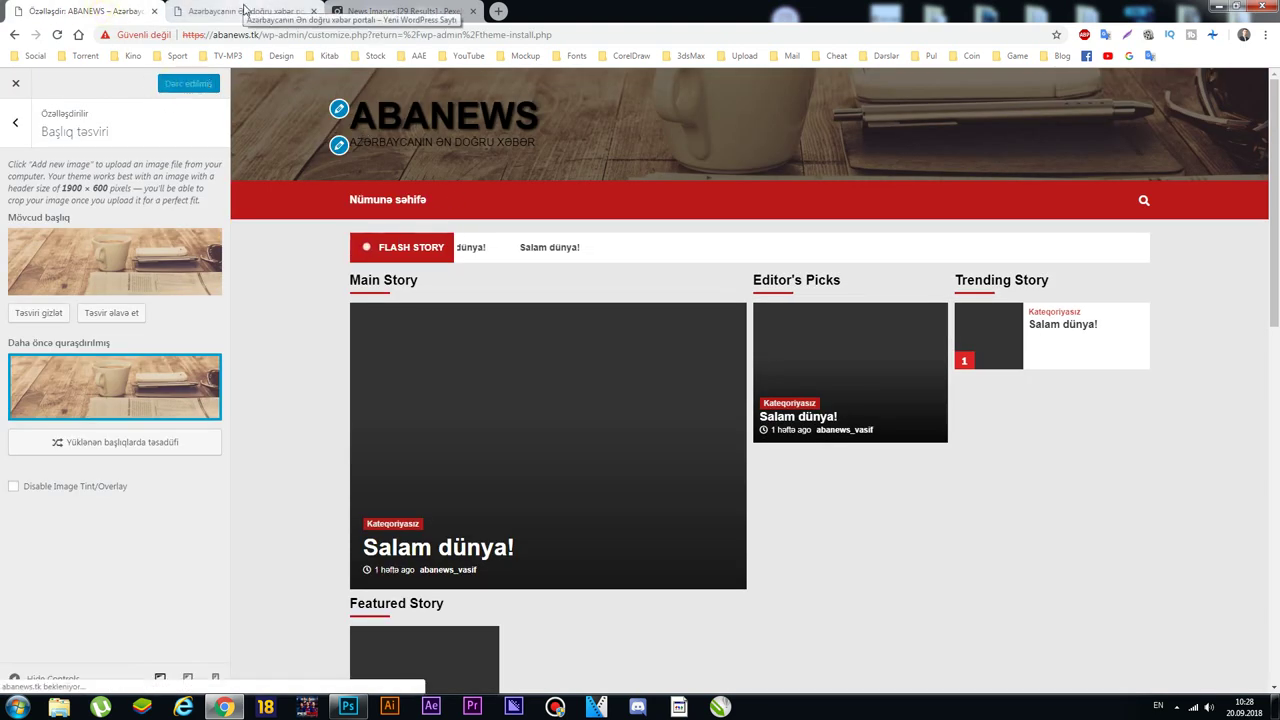
click(244, 11)
click(275, 40)
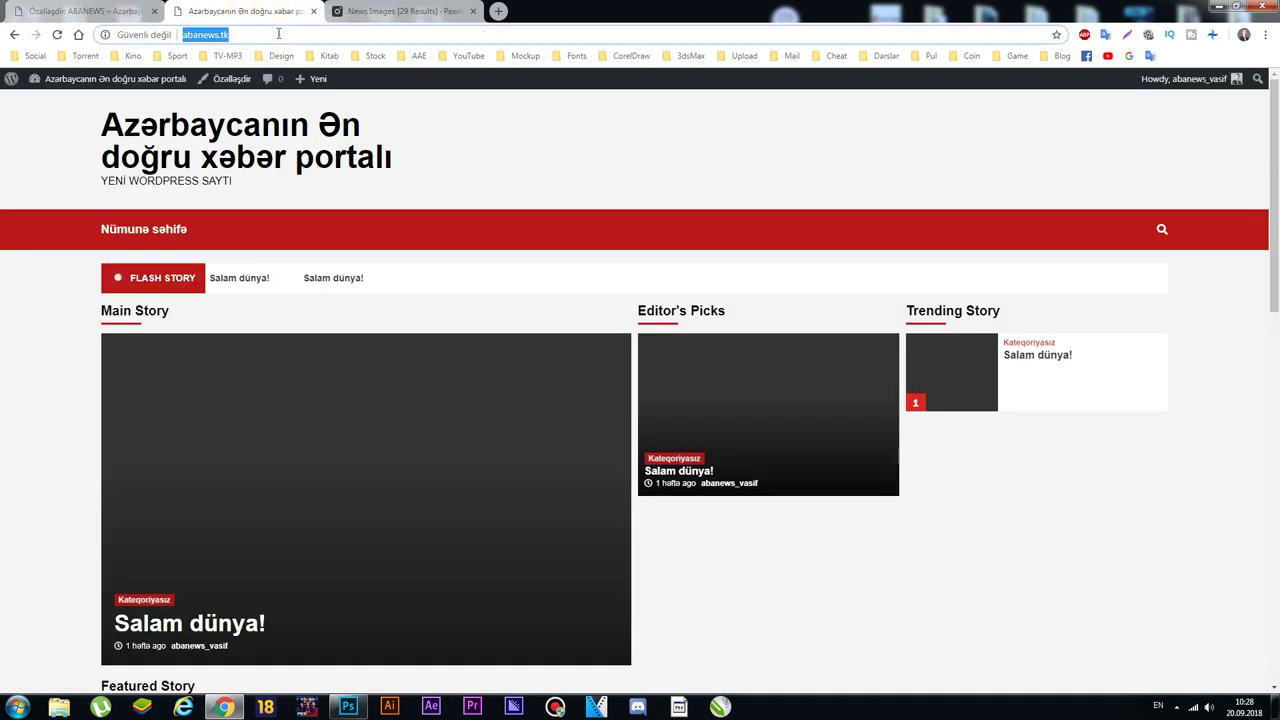
key(Return)
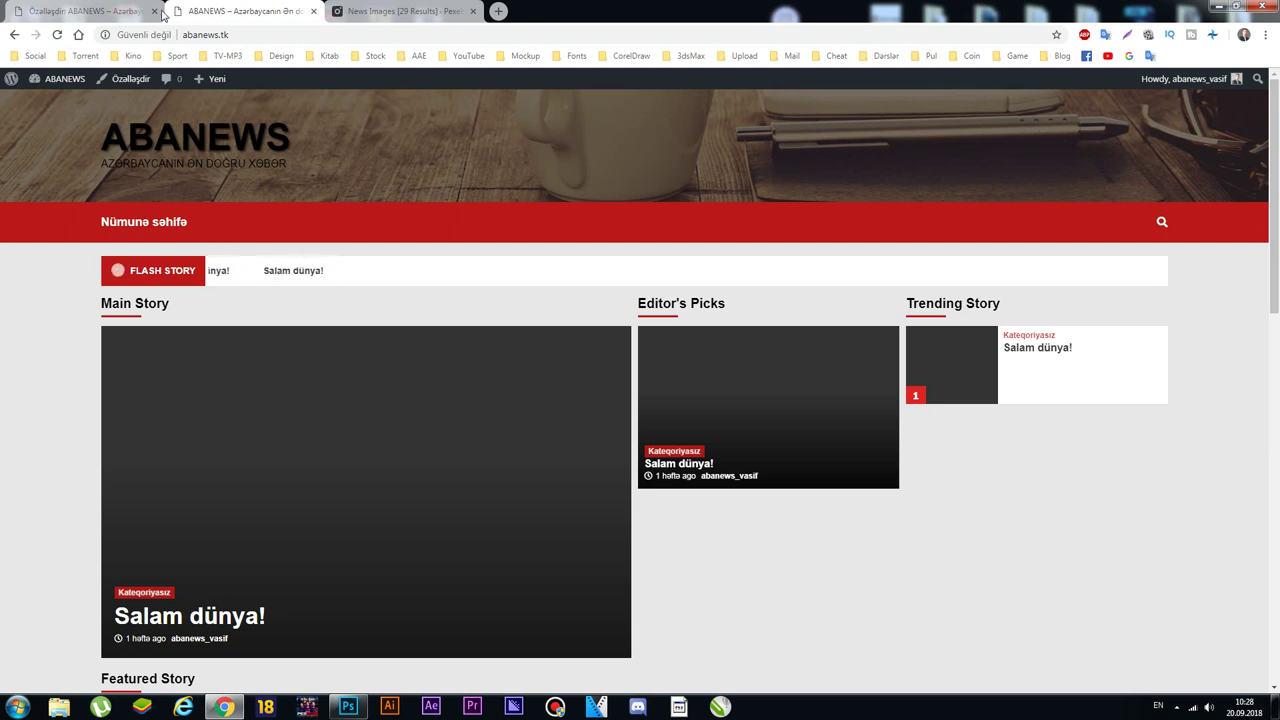
click(163, 14)
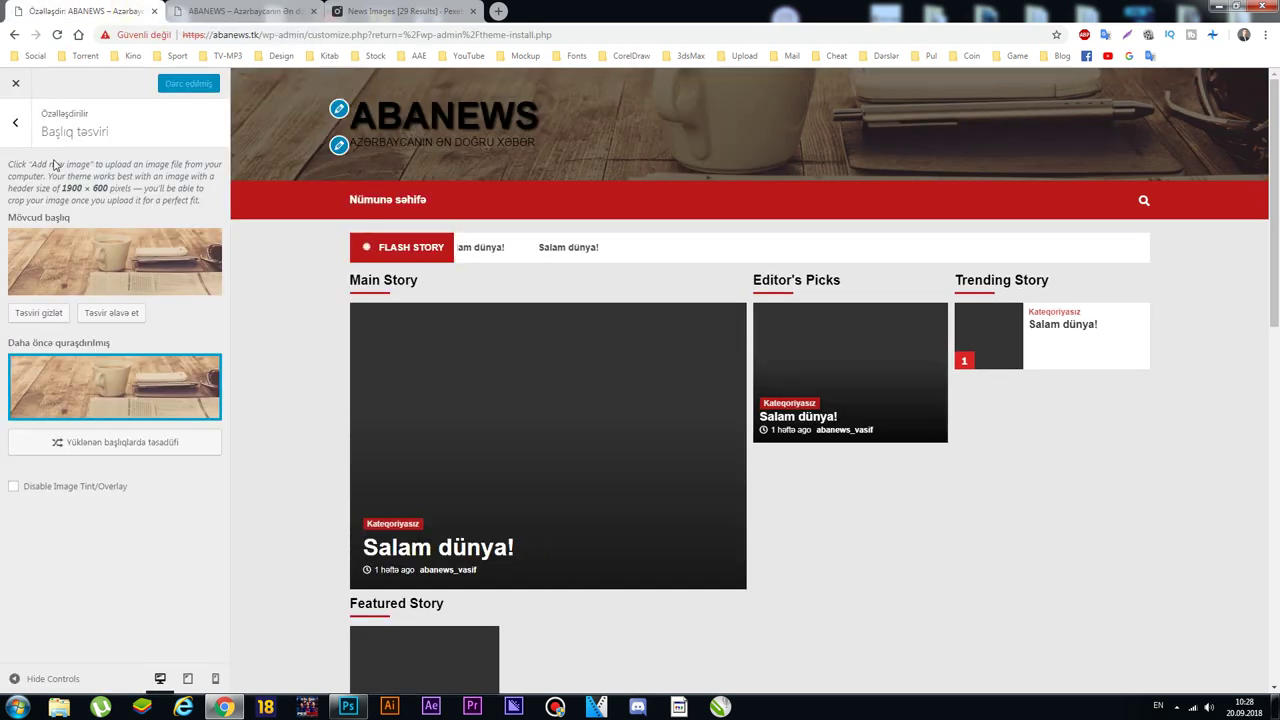
Step: Create a menu named "Əsas Menyu - ÜST" at the Top Menu location and open its list of addable items
click(15, 122)
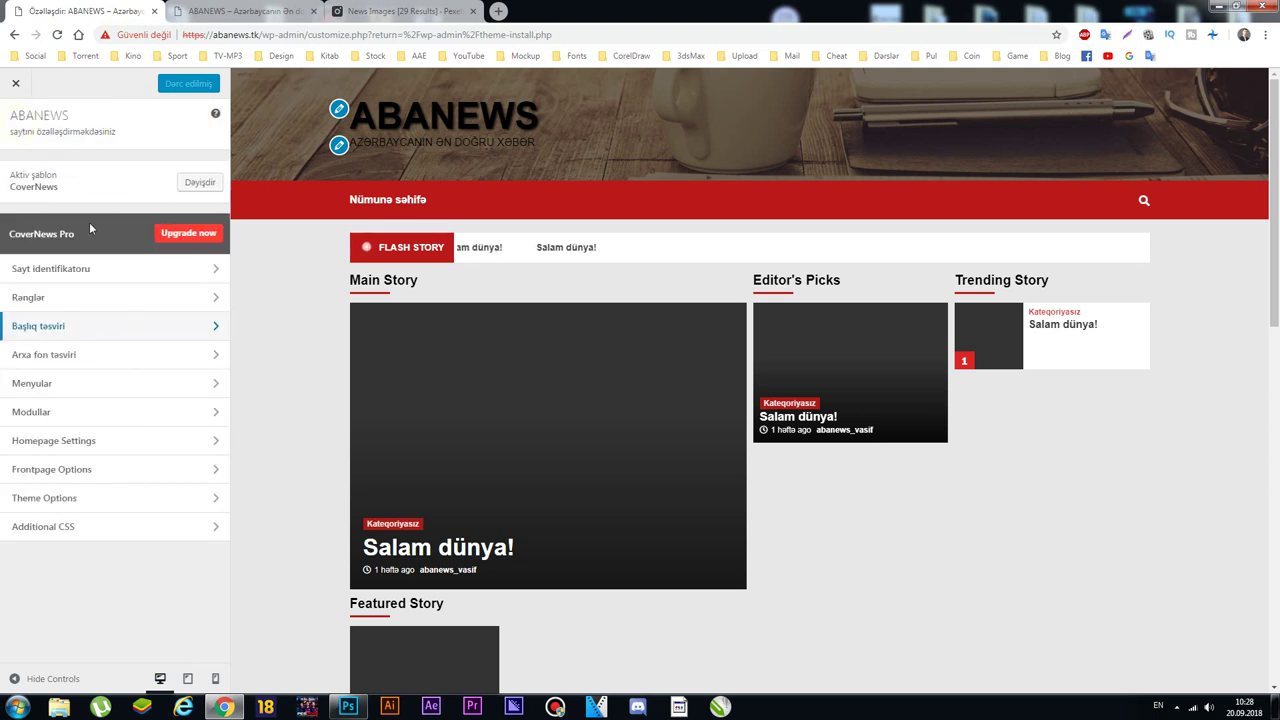
click(86, 357)
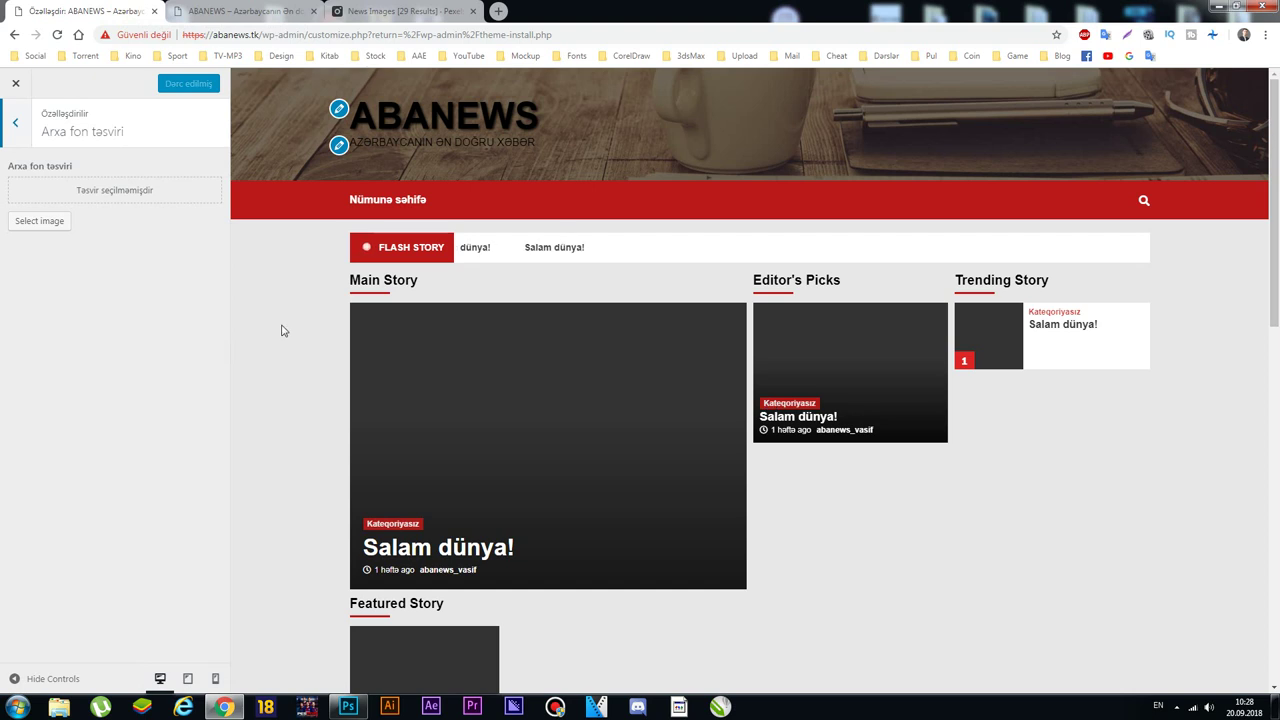
click(15, 122)
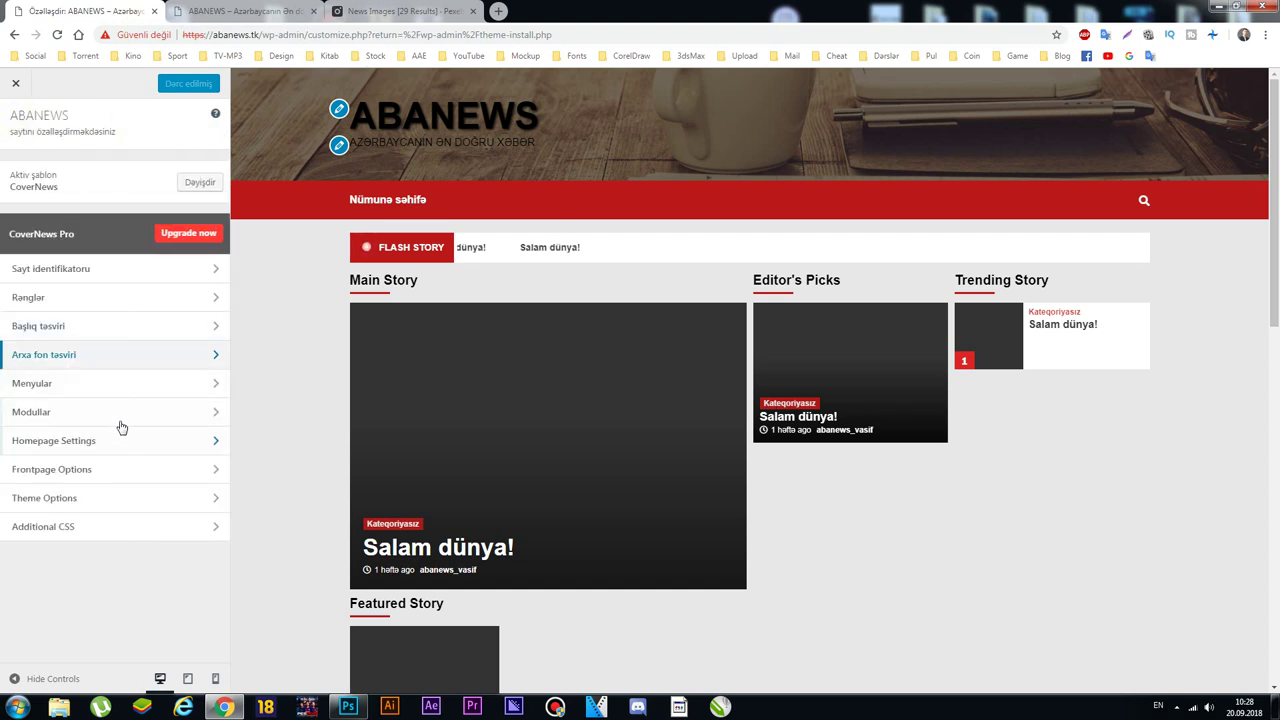
click(89, 381)
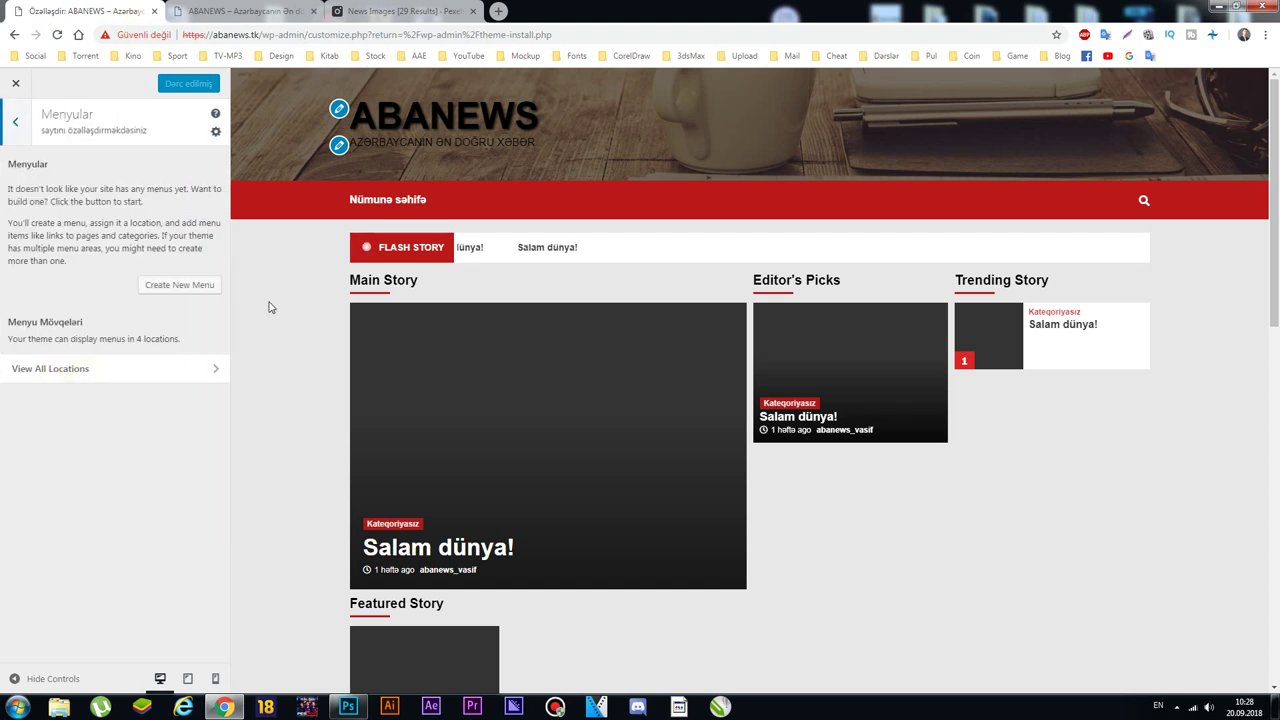
click(180, 285)
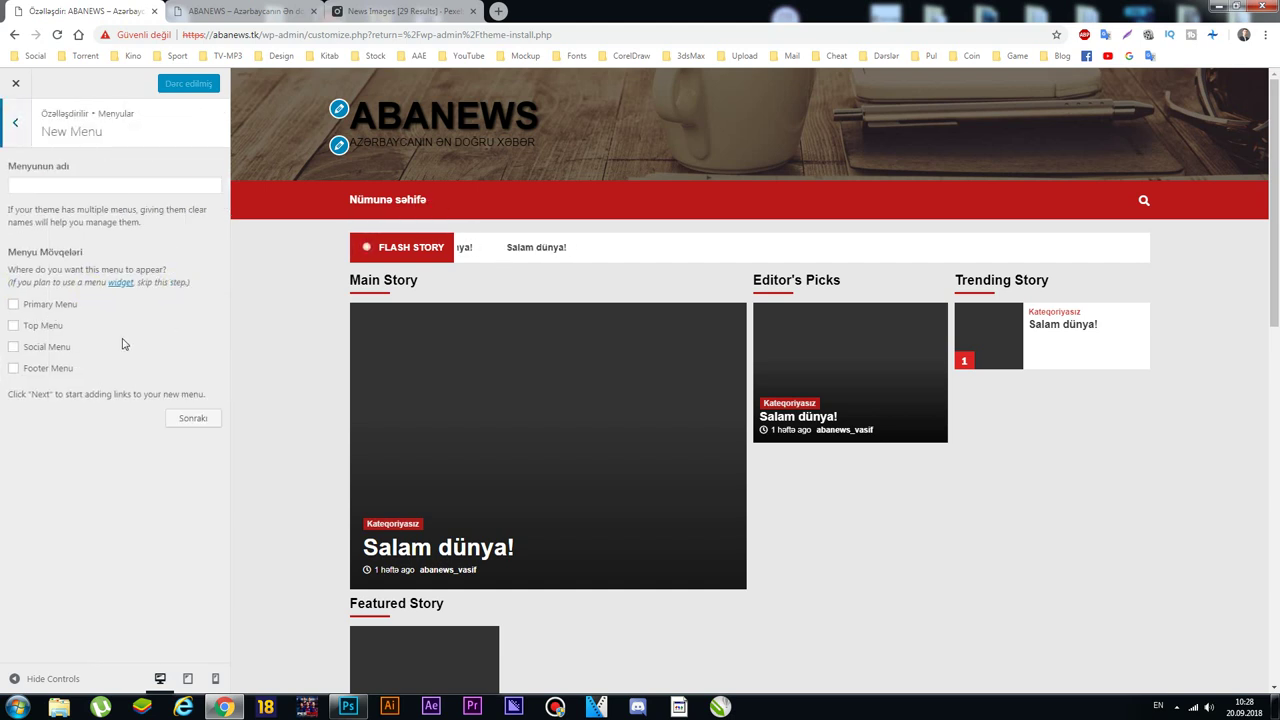
click(65, 184)
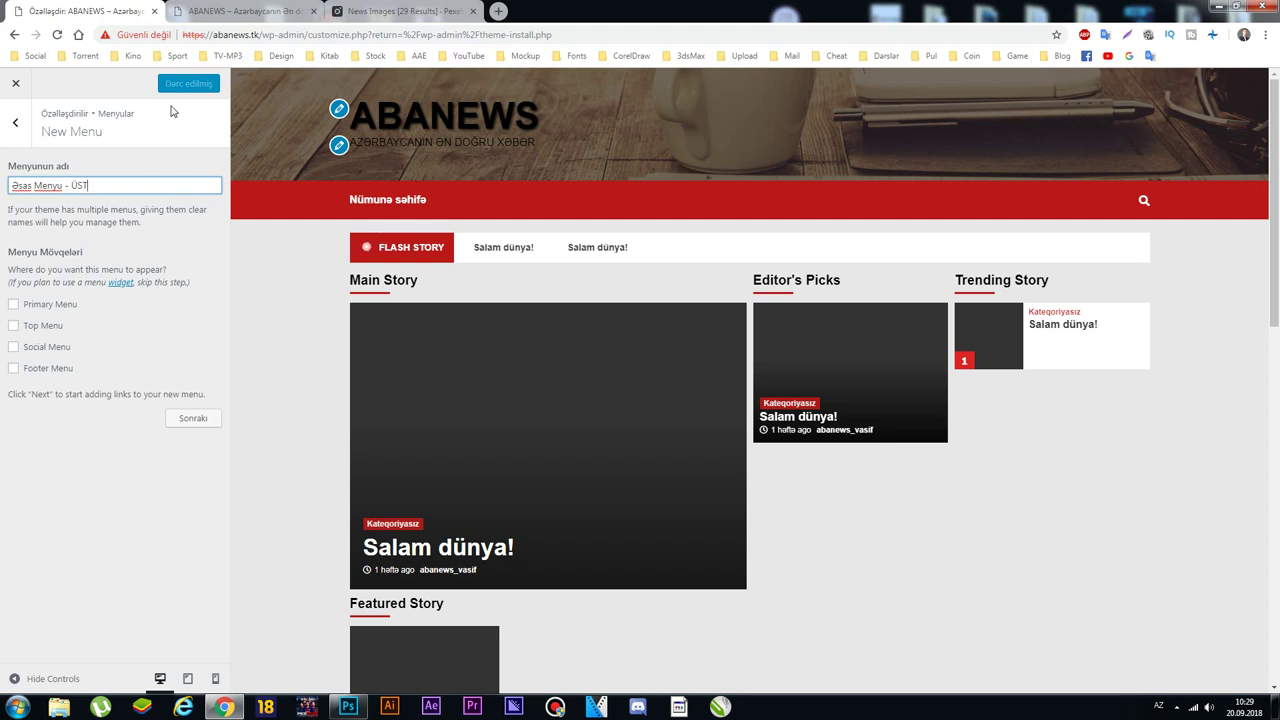
click(13, 326)
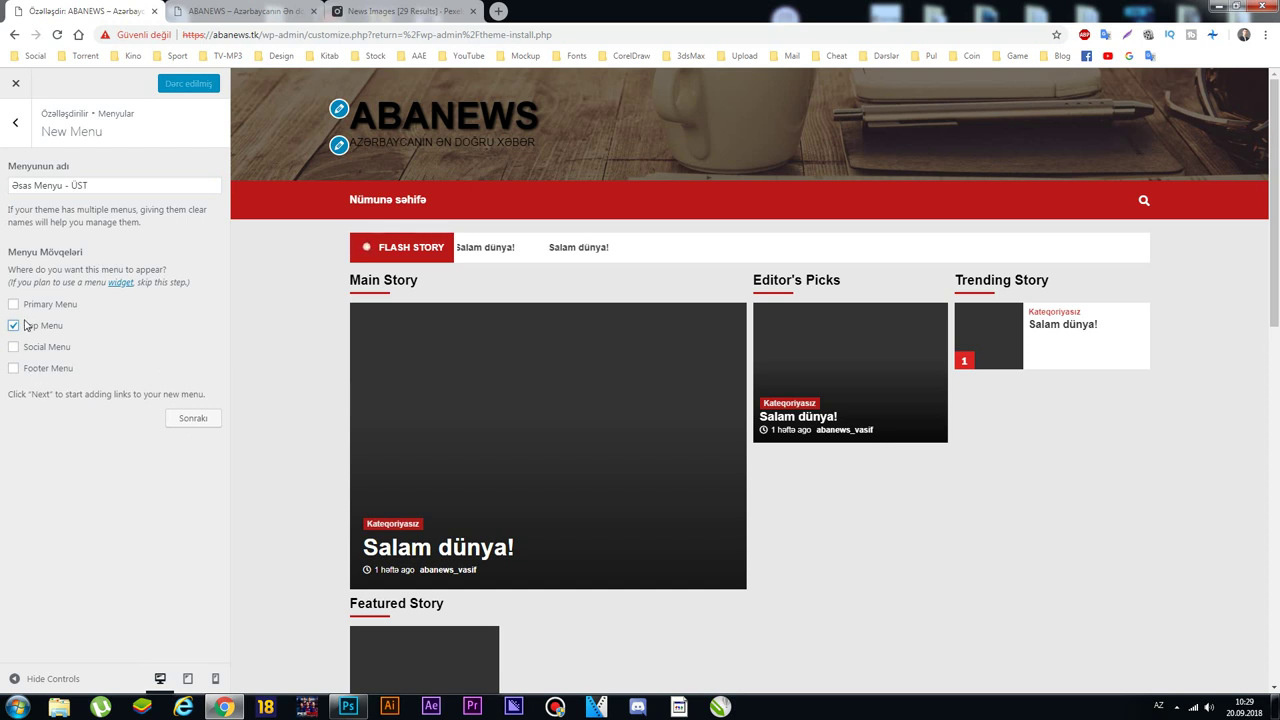
click(192, 420)
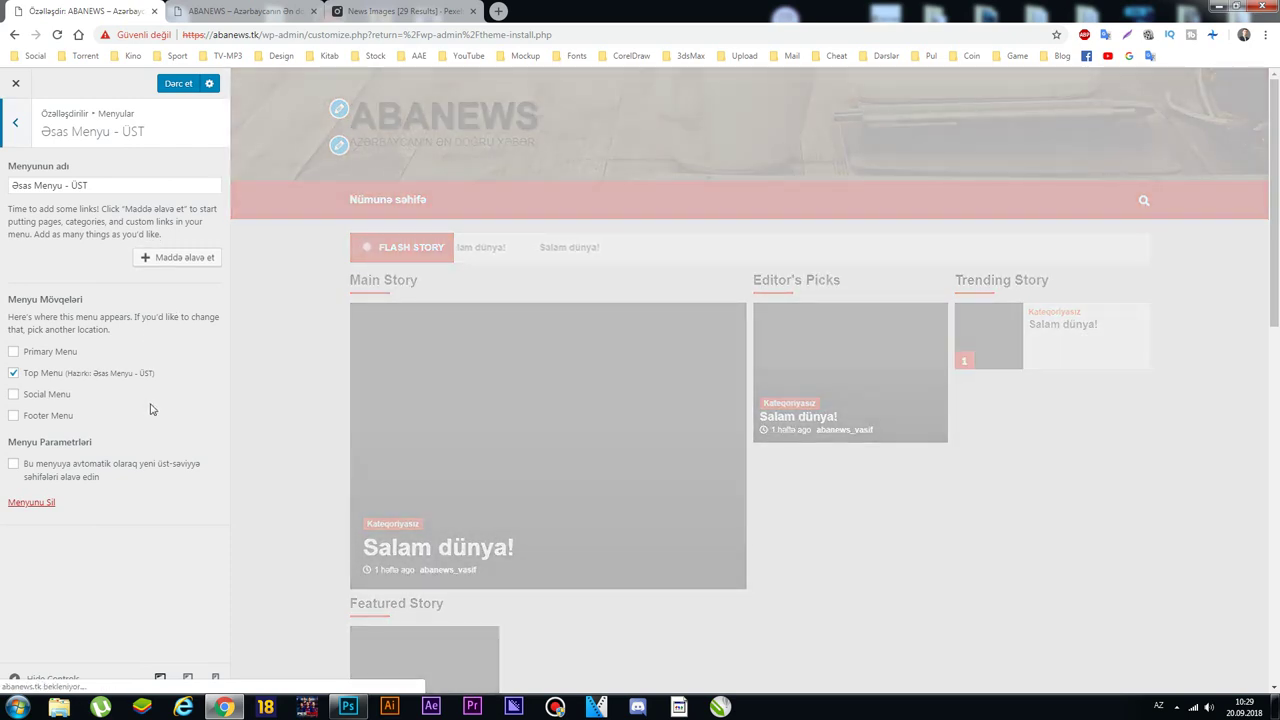
click(173, 262)
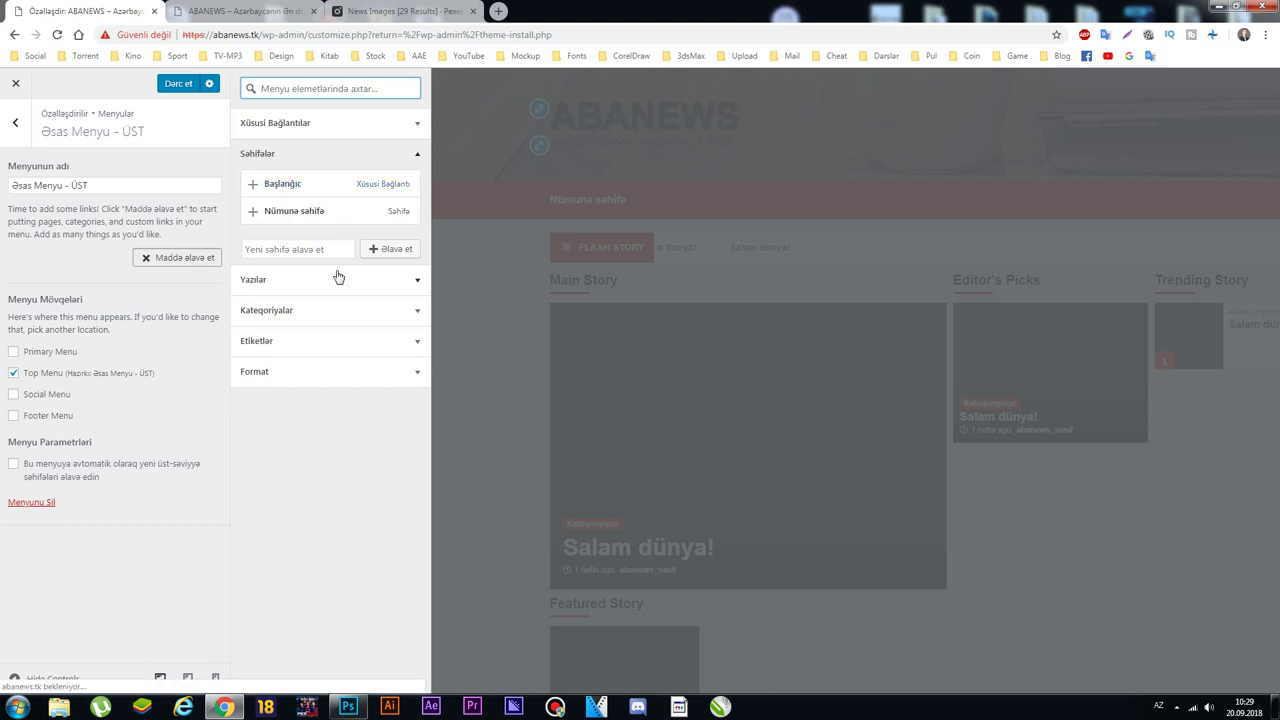
click(310, 251)
text(siy)
key(BackSpace)
key(BackSpace)
key(BackSpace)
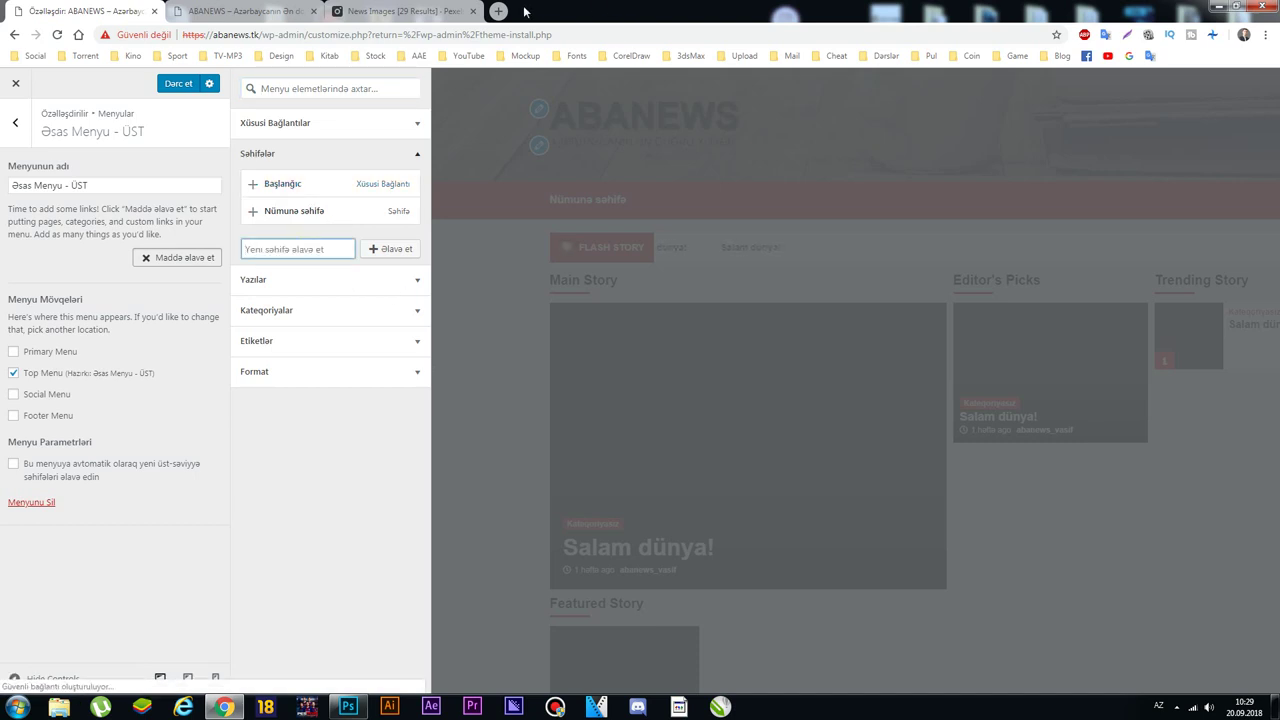
Step: Open musavat.com in a new browser tab to look at the section names in its navigation menu
click(497, 11)
text(mus)
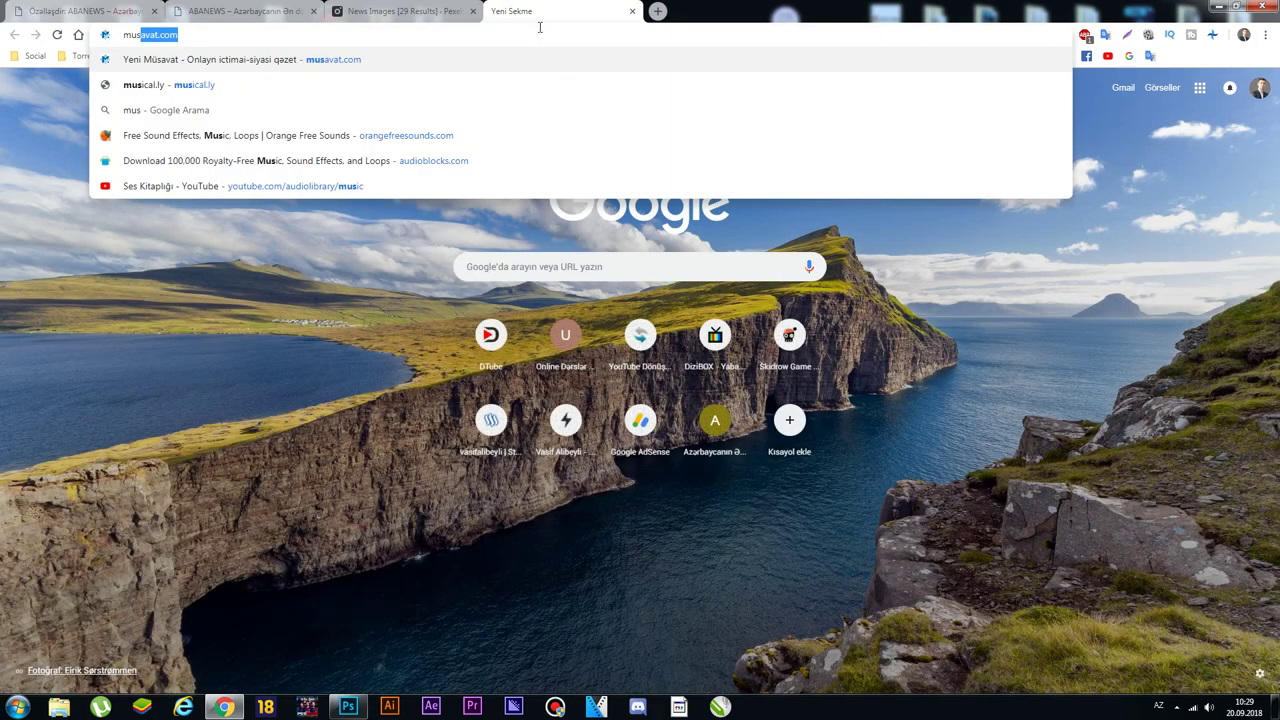
key(Return)
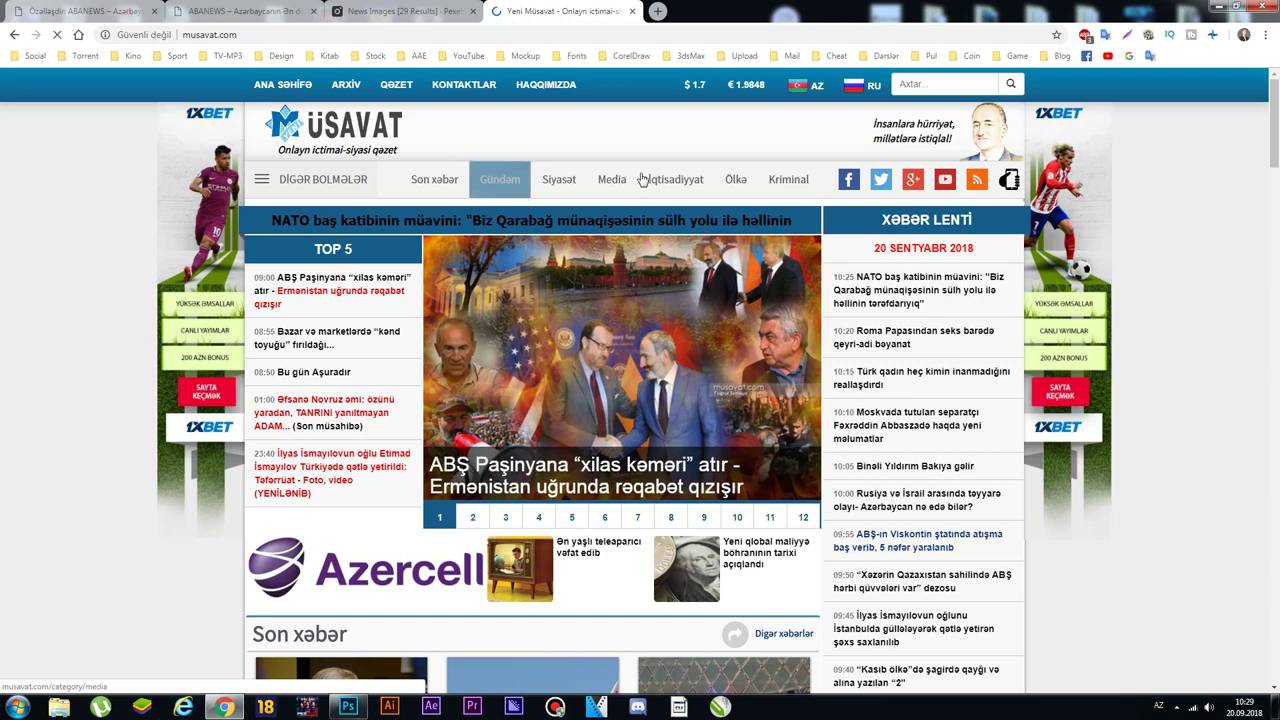
key(ctrl+shift+Tab)
key(ctrl+shift+Tab)
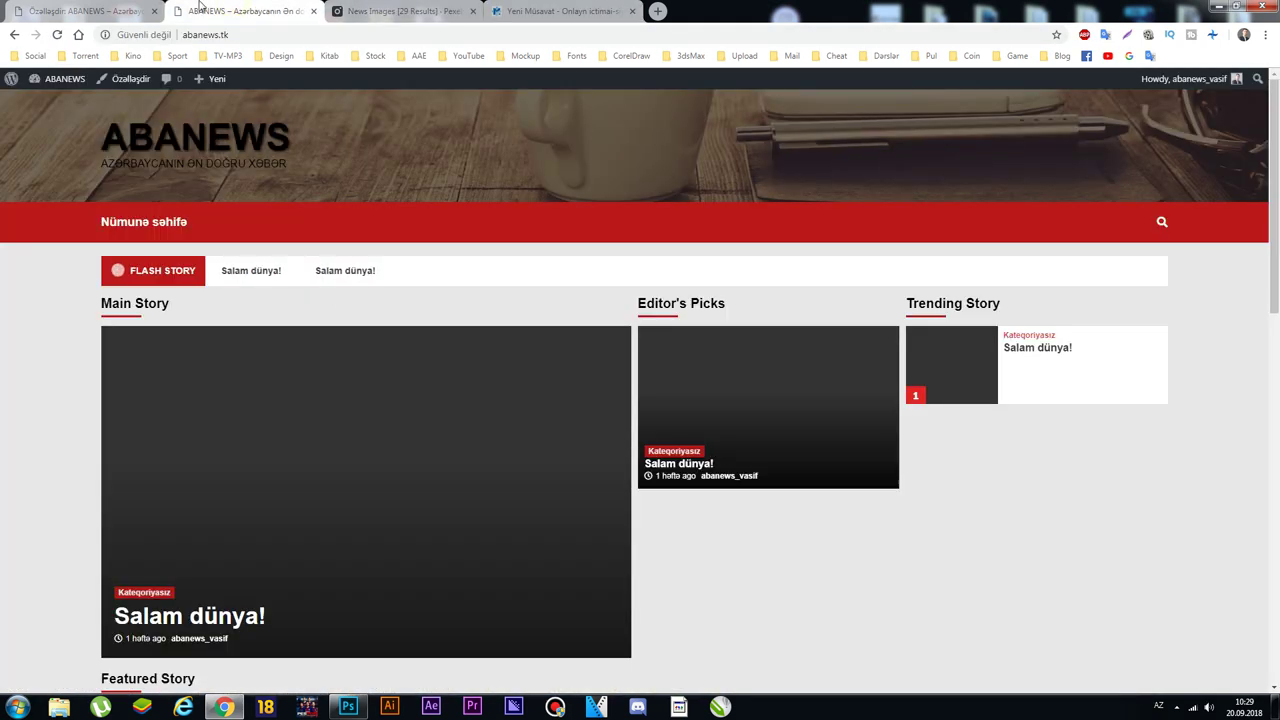
Step: Try adding a new page named "Son xəbər" to the menu and remove its menu entries again
key(ctrl+shift+Tab)
text(S)
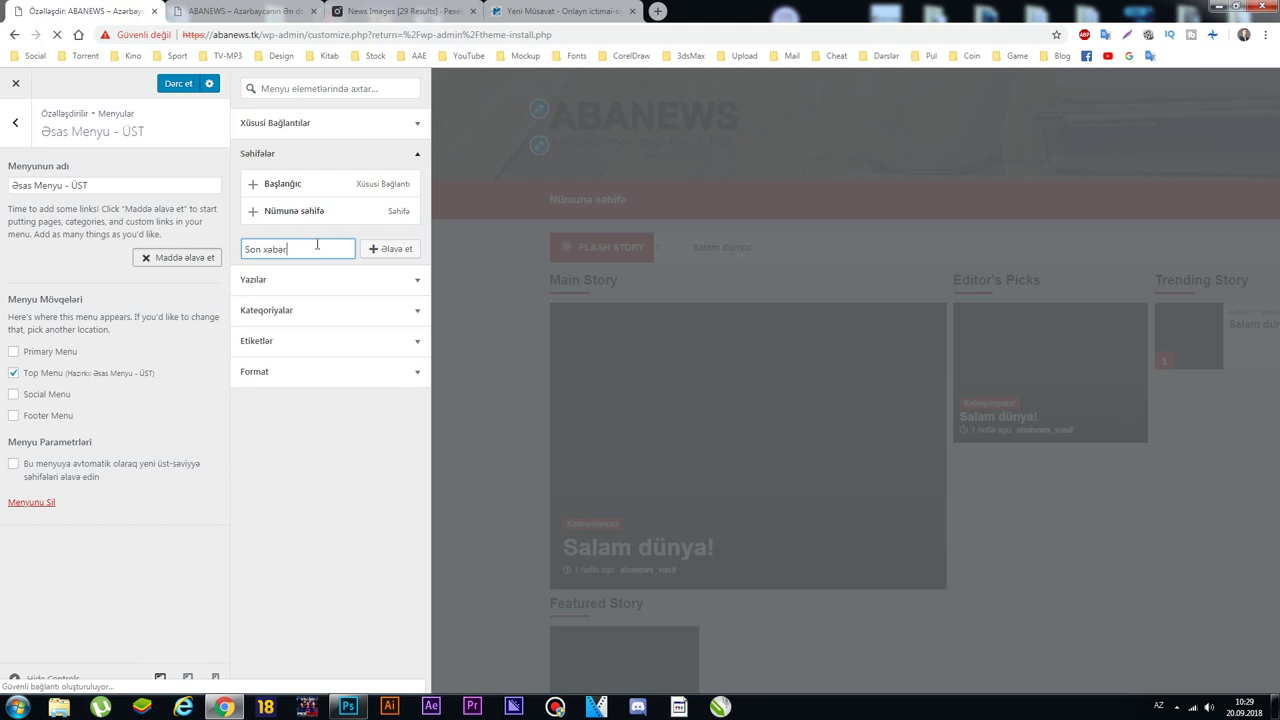
click(378, 249)
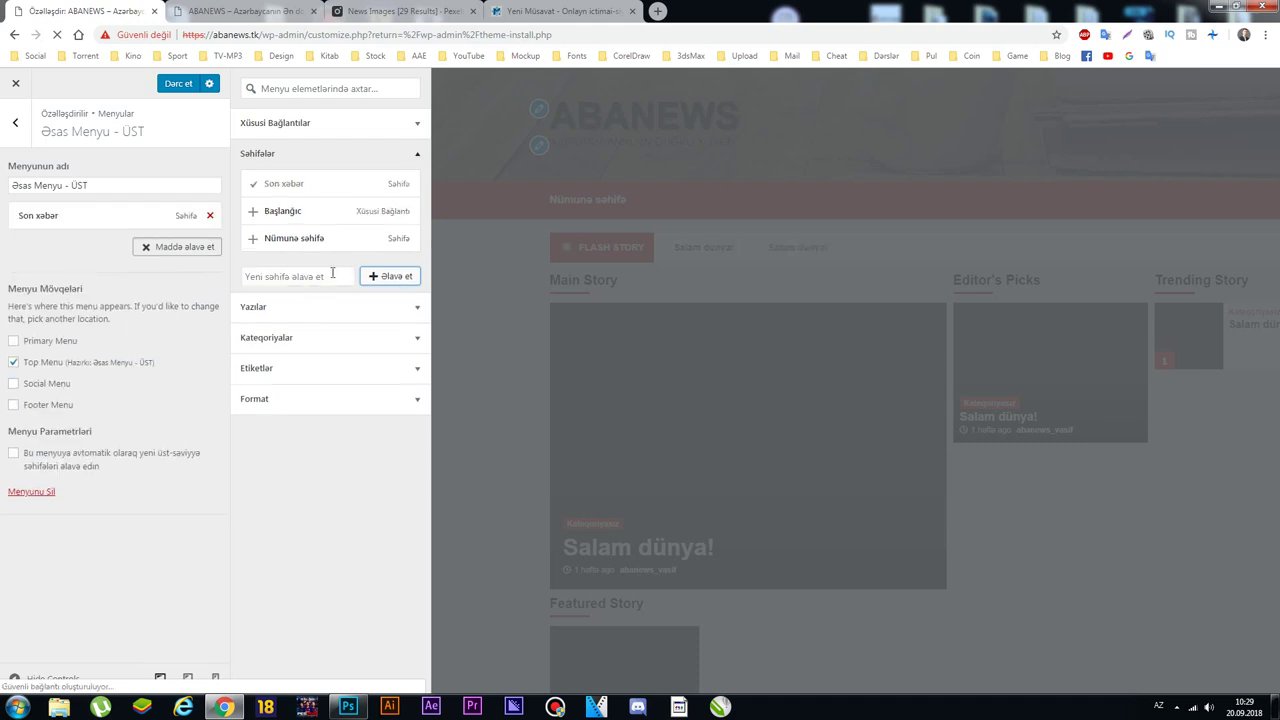
click(288, 187)
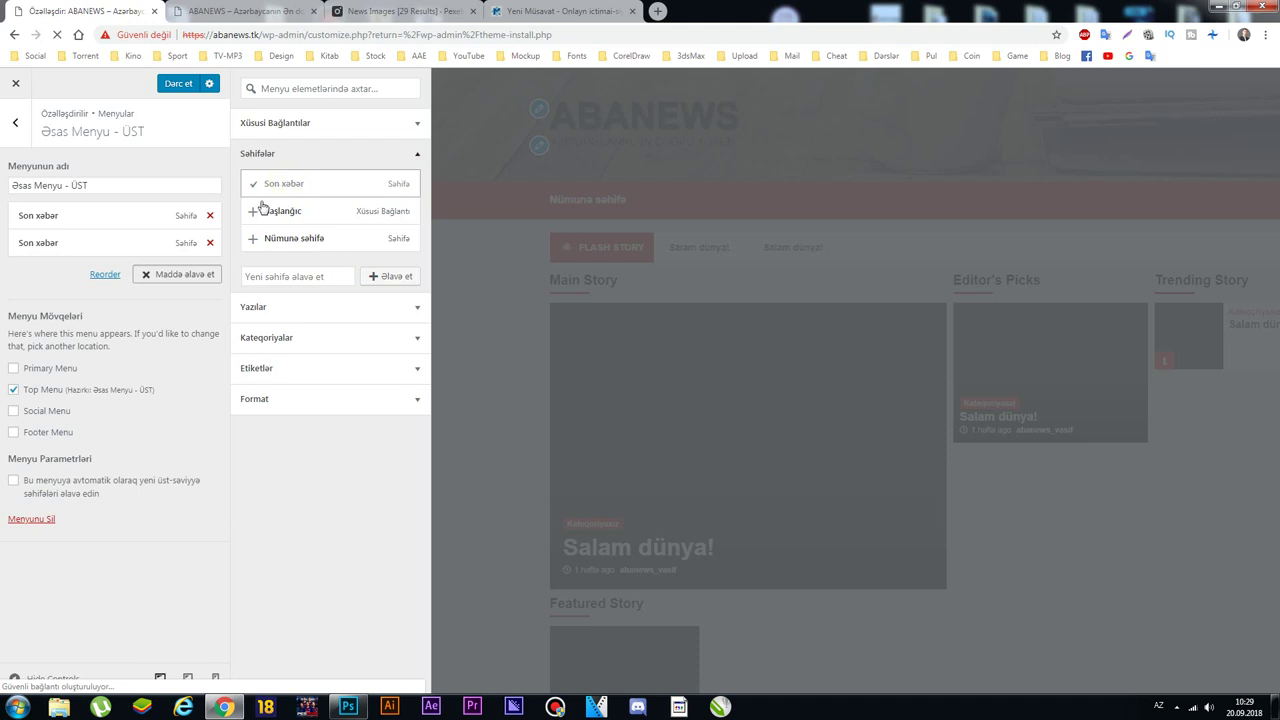
click(210, 243)
click(210, 215)
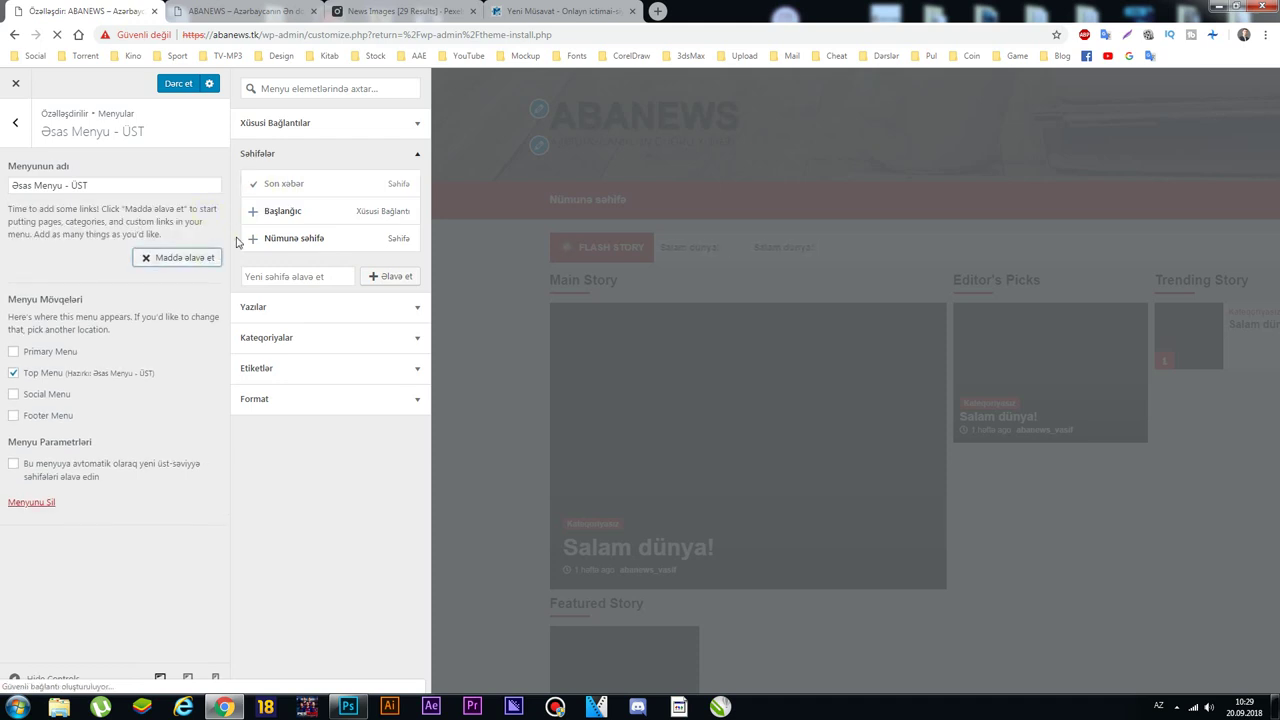
Step: Try adding the "Kateqoriyasız" category to the menu, remove it again and collapse the category list
click(316, 346)
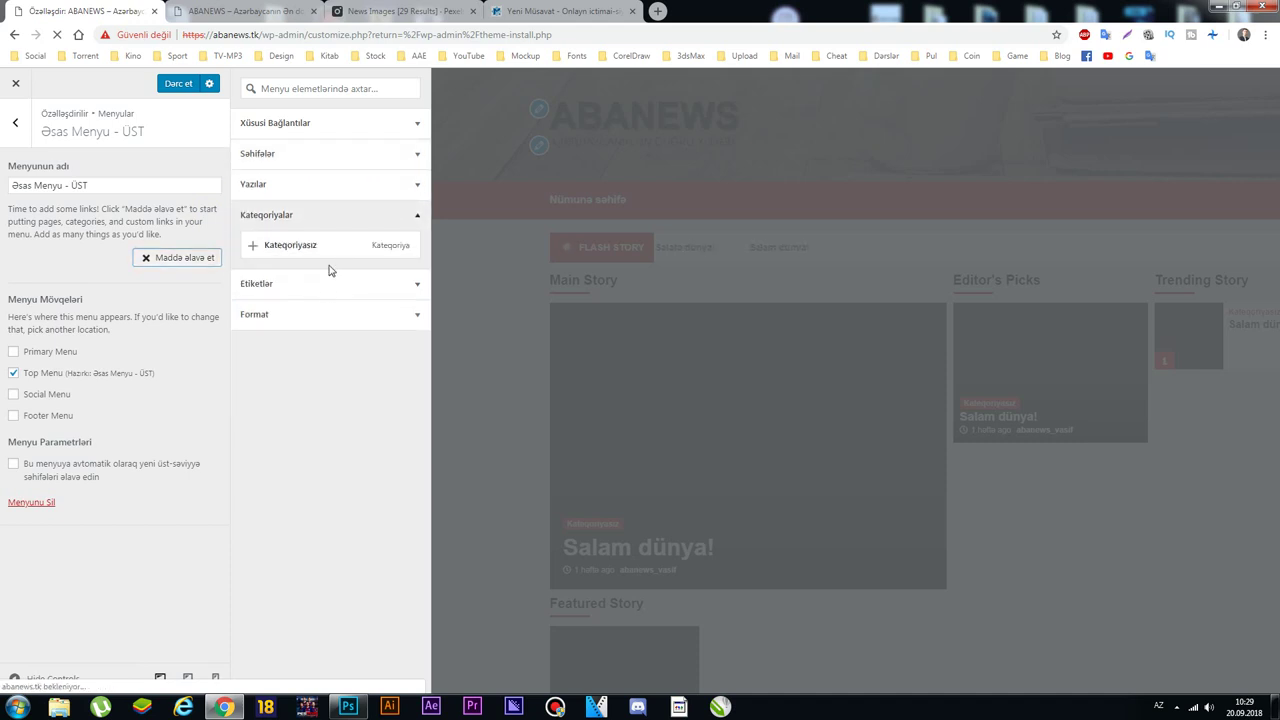
click(285, 248)
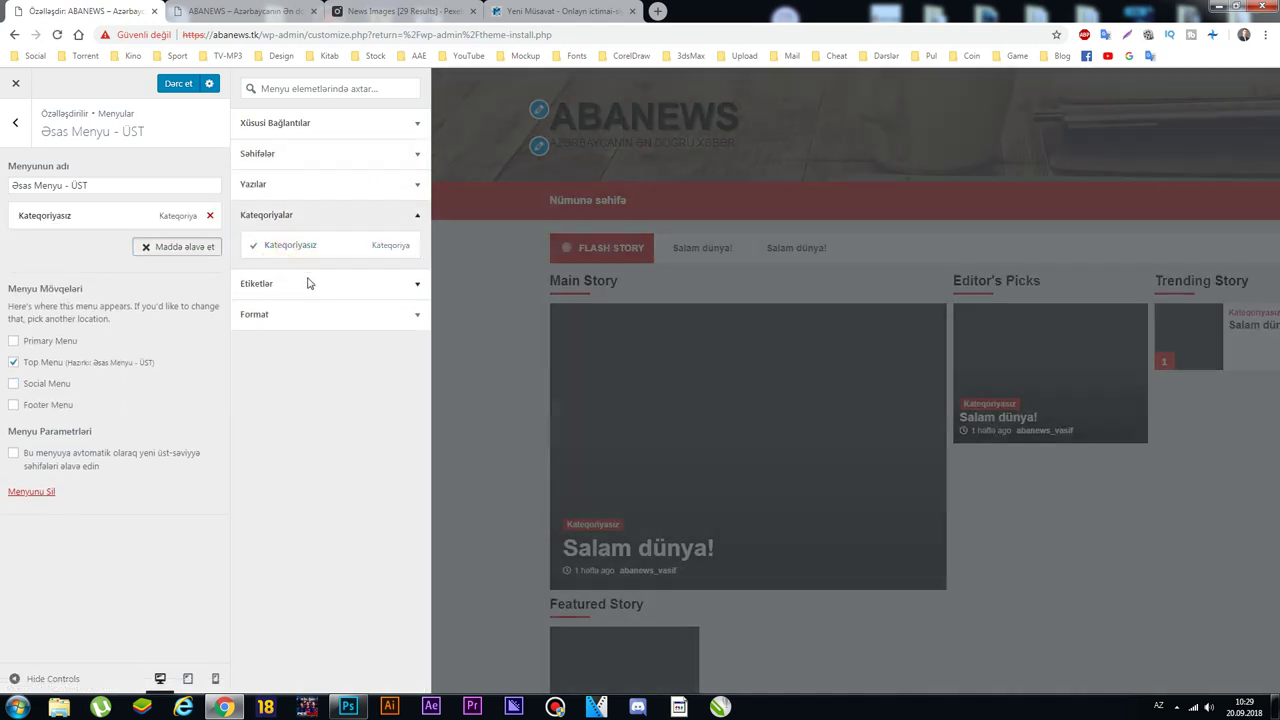
click(211, 217)
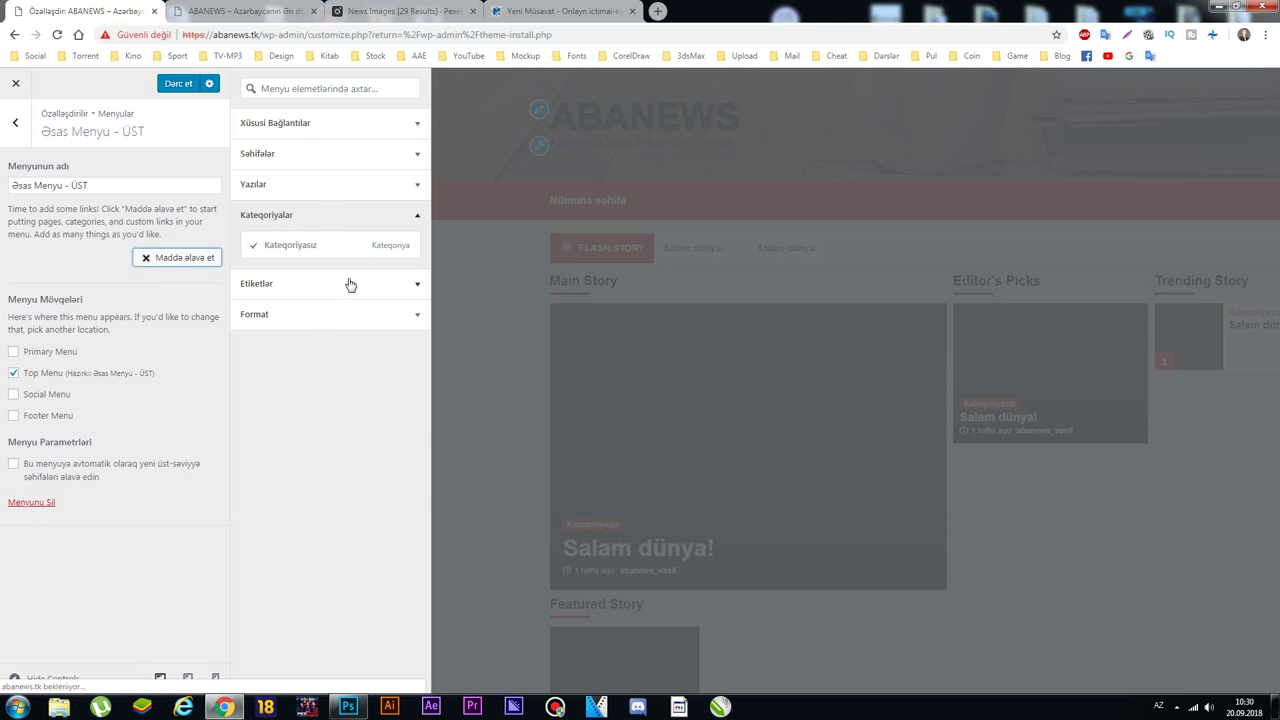
click(417, 217)
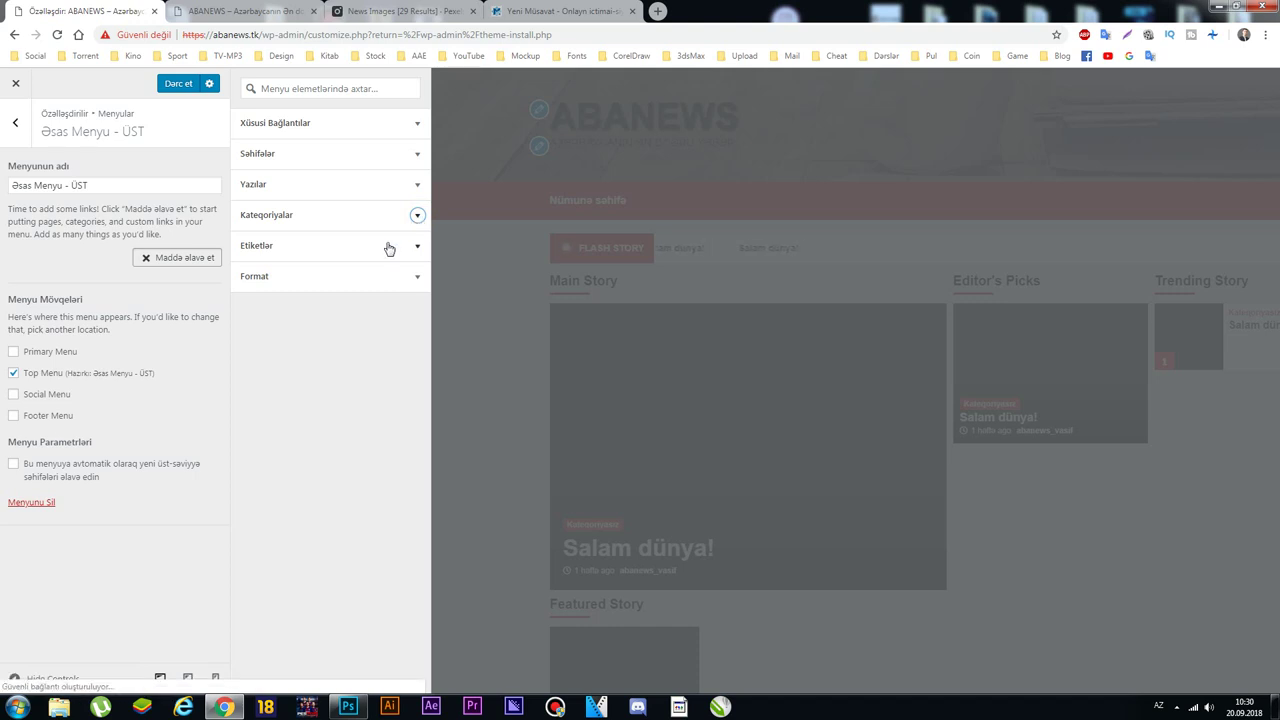
Step: Open the Main Sidebar widget area and examine its widgets in the site preview
click(15, 122)
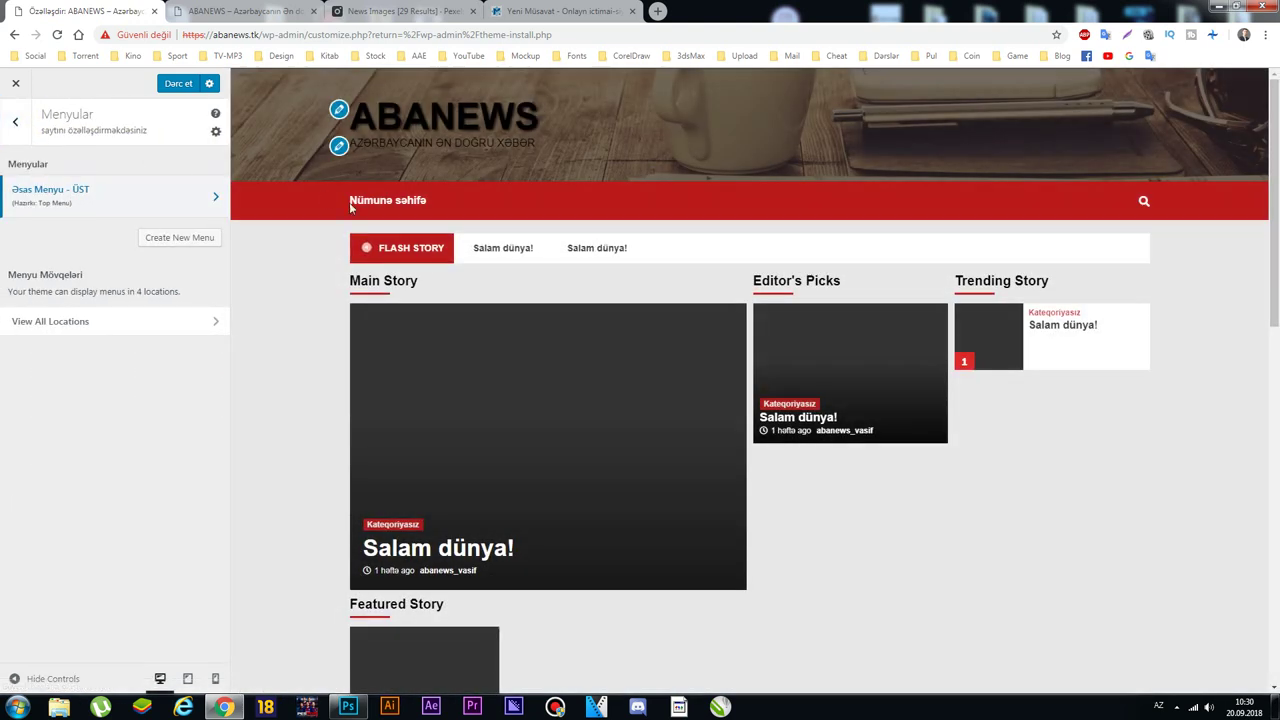
click(16, 124)
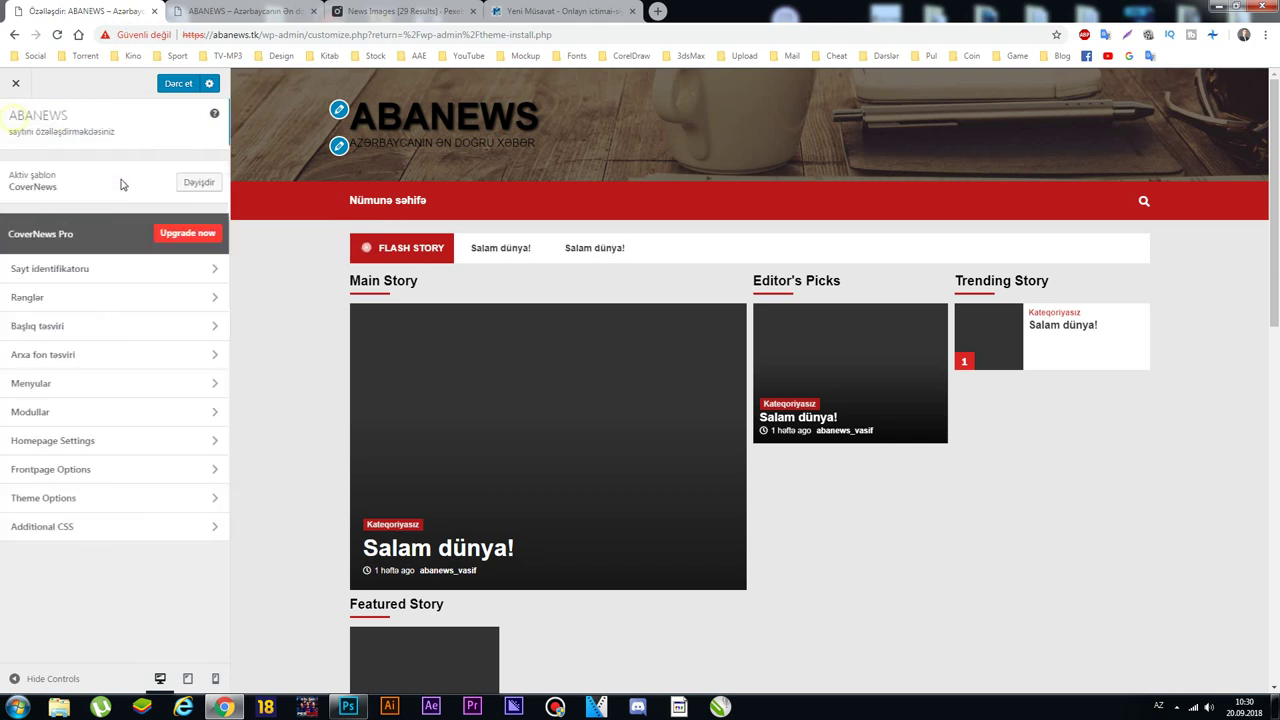
click(111, 415)
click(106, 258)
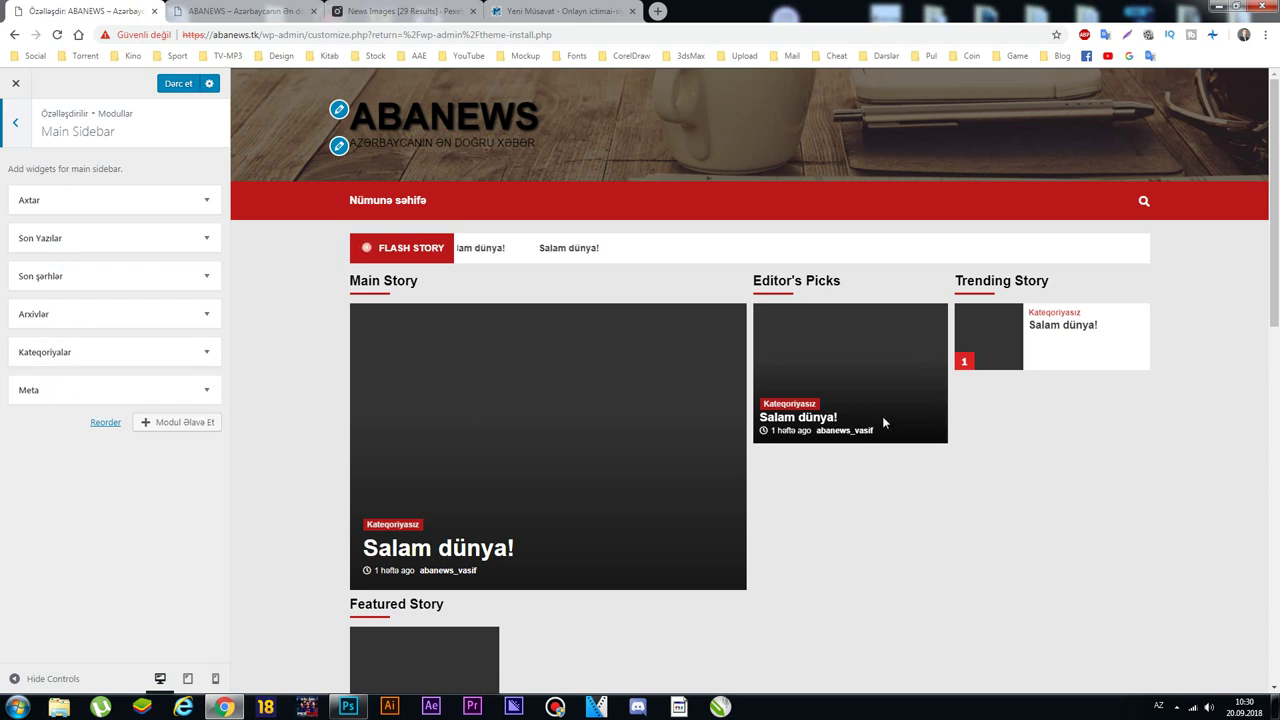
scroll(891, 415, down, 8)
scroll(1051, 260, up, 2)
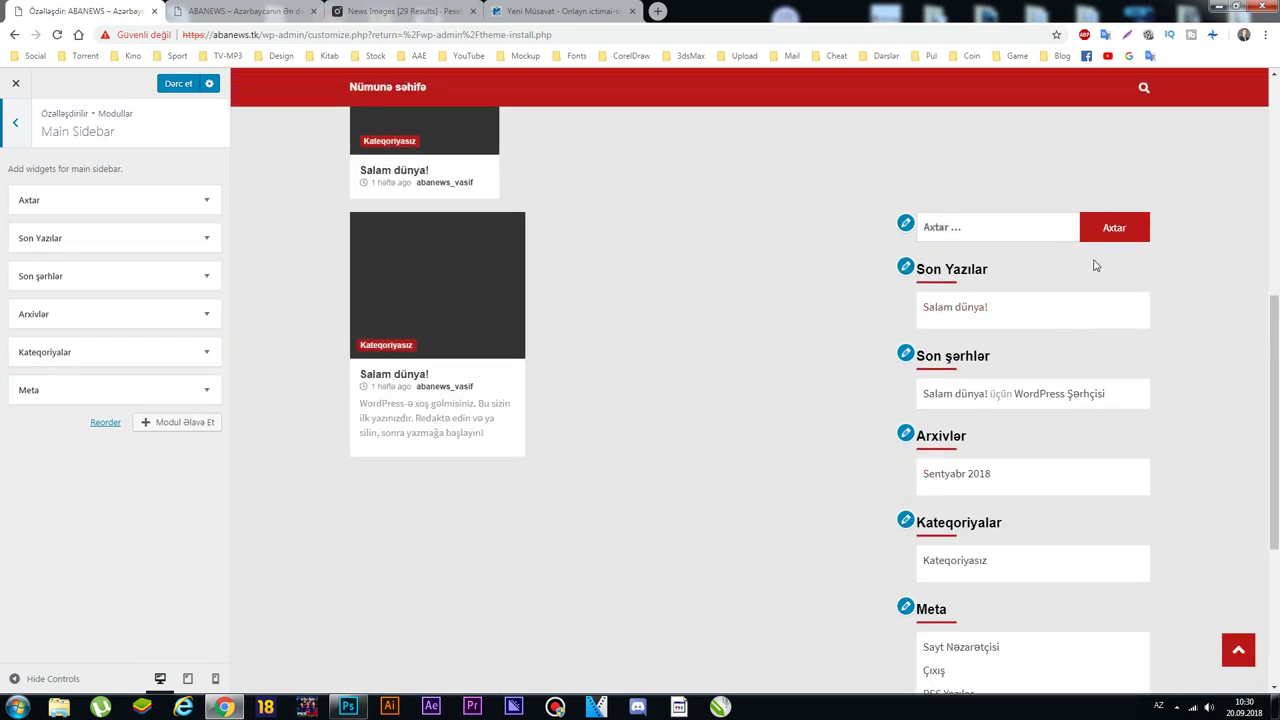
scroll(1088, 614, down, 3)
scroll(1027, 457, up, 2)
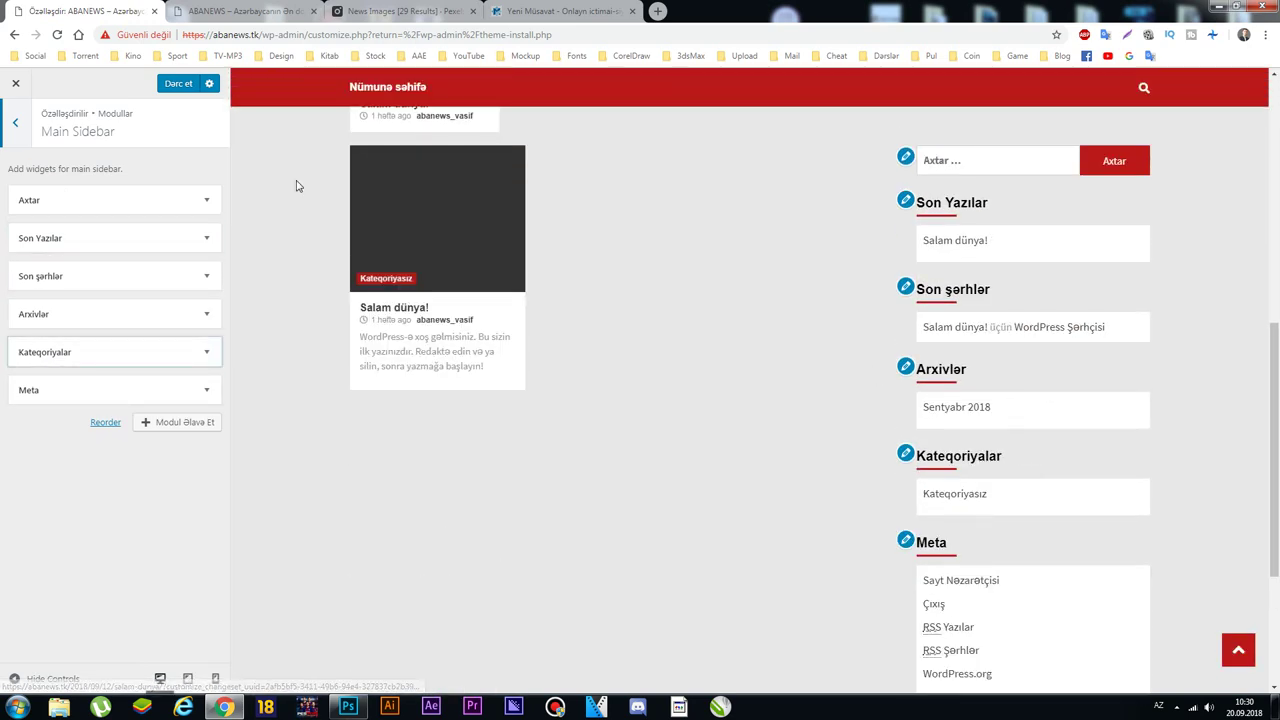
Step: Delete the Axtar, Son Yazılar, Son şərhlər and Arxivlər widgets from the main sidebar
click(206, 200)
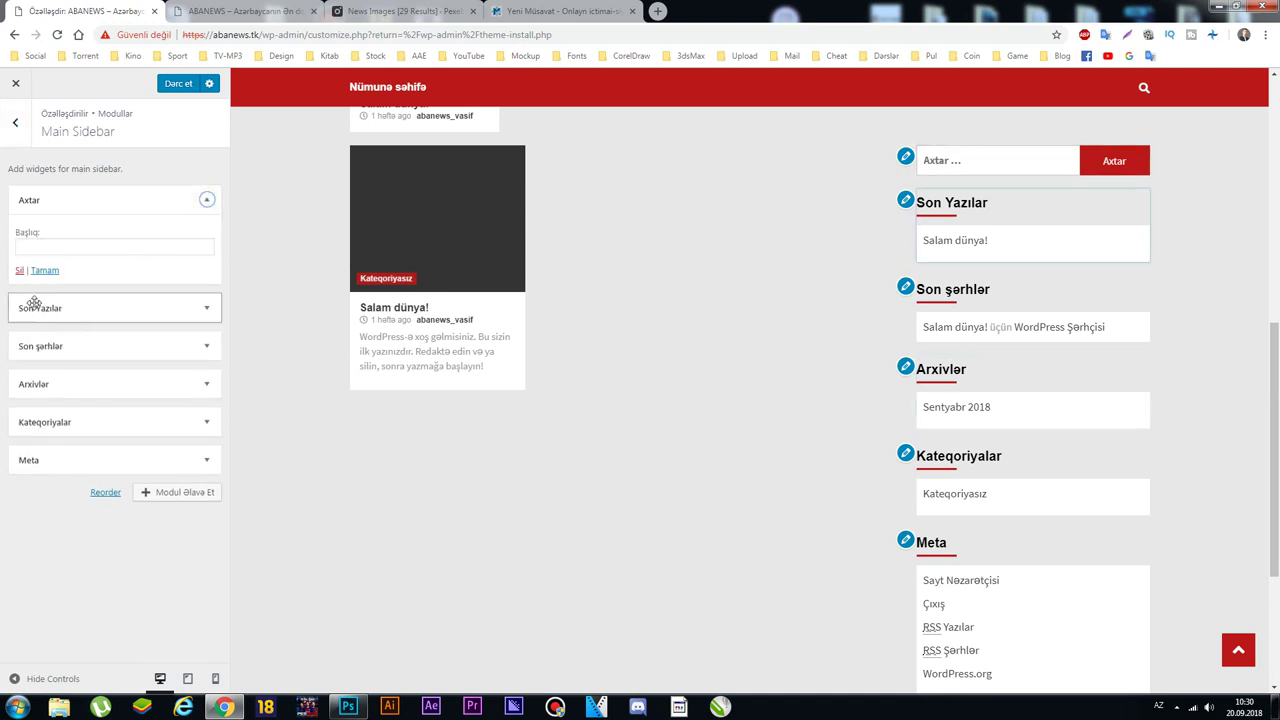
click(24, 270)
click(206, 200)
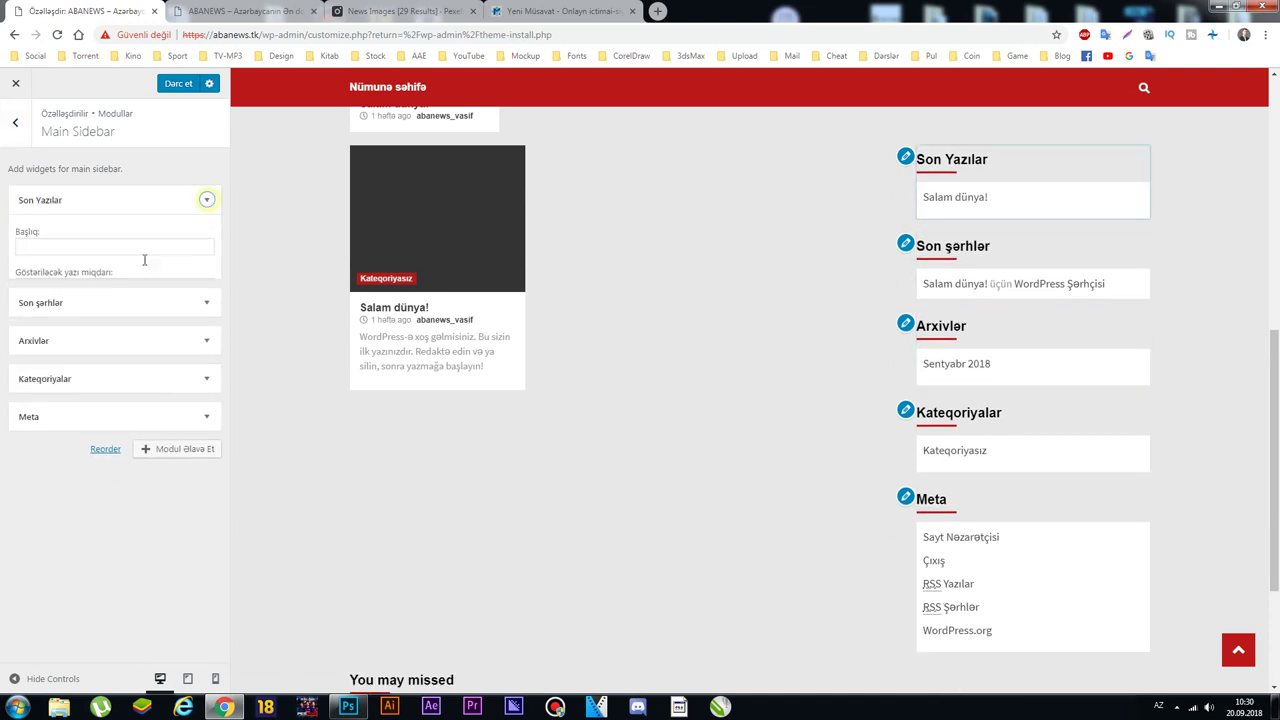
click(23, 334)
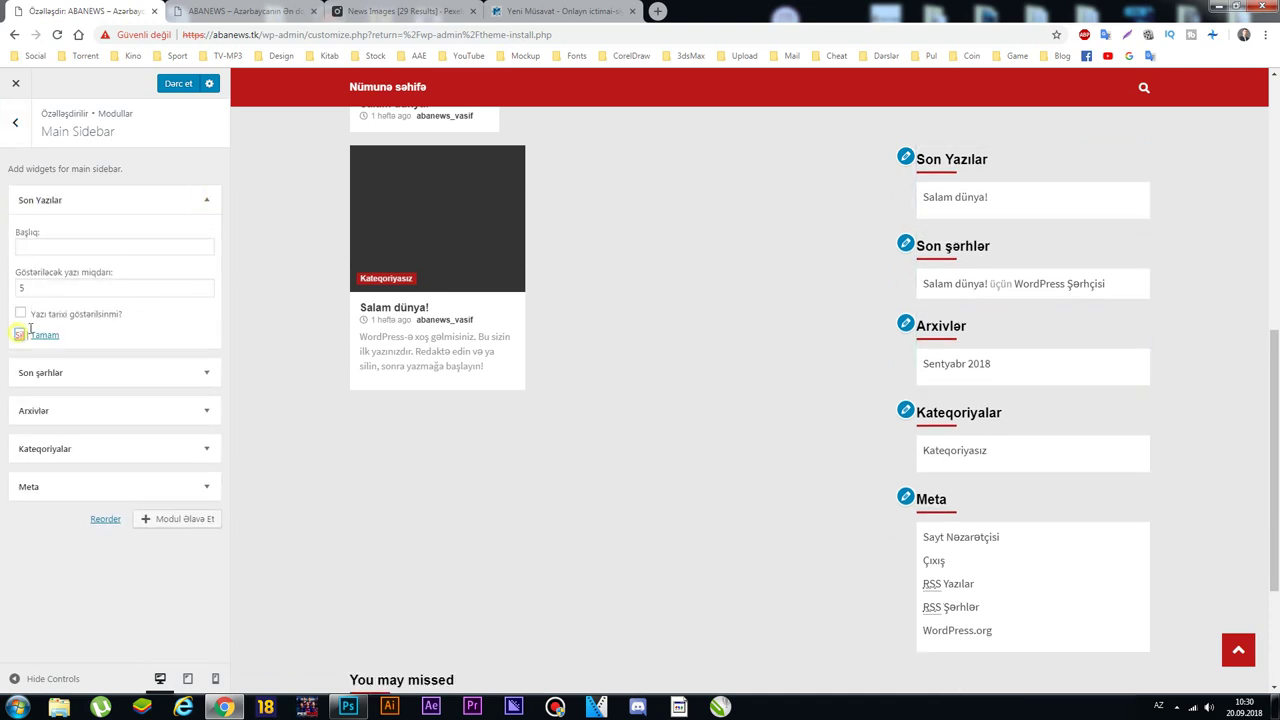
click(206, 200)
click(20, 312)
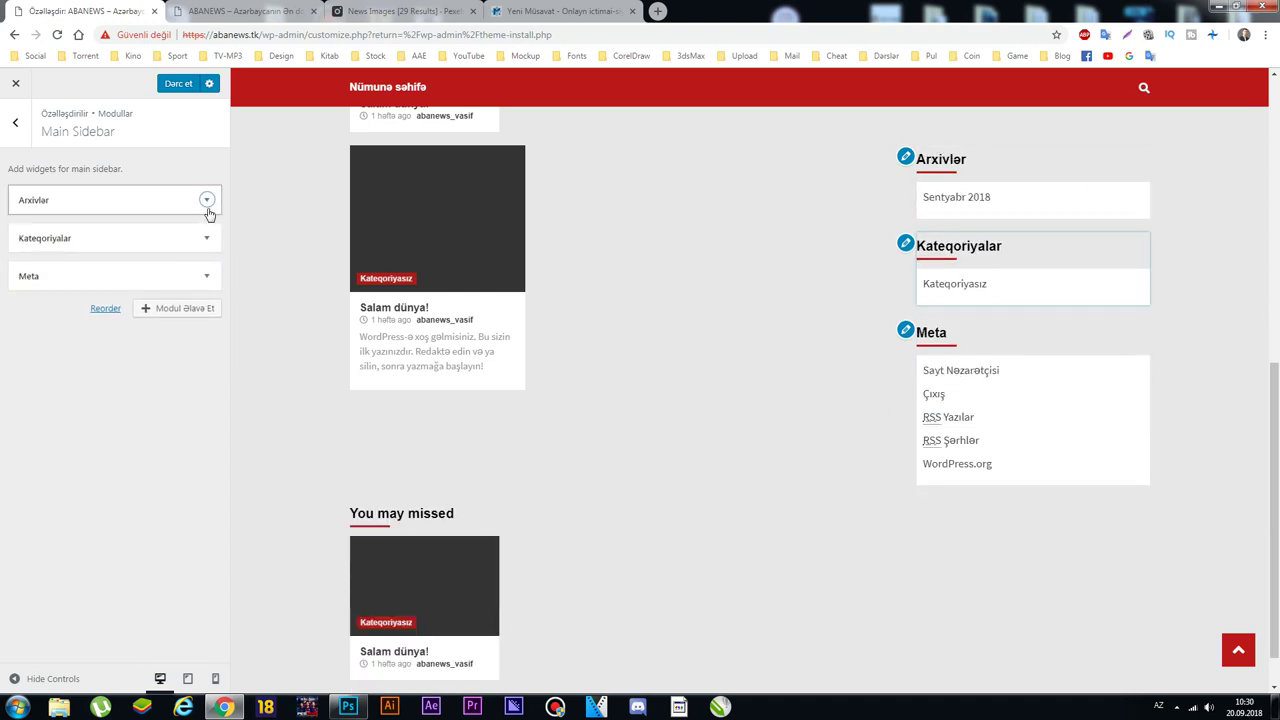
click(206, 200)
click(20, 309)
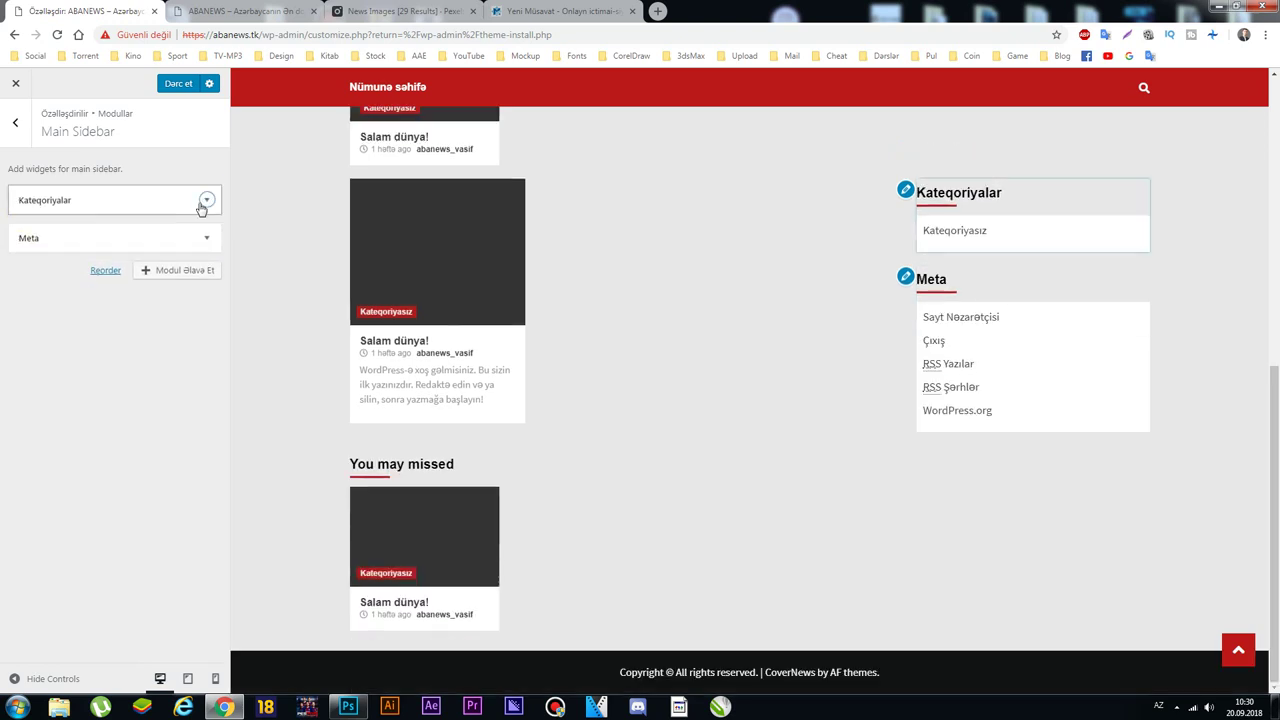
Step: Delete the Kateqoriyalar and Meta widgets from the main sidebar
click(206, 200)
click(22, 320)
click(206, 200)
click(20, 271)
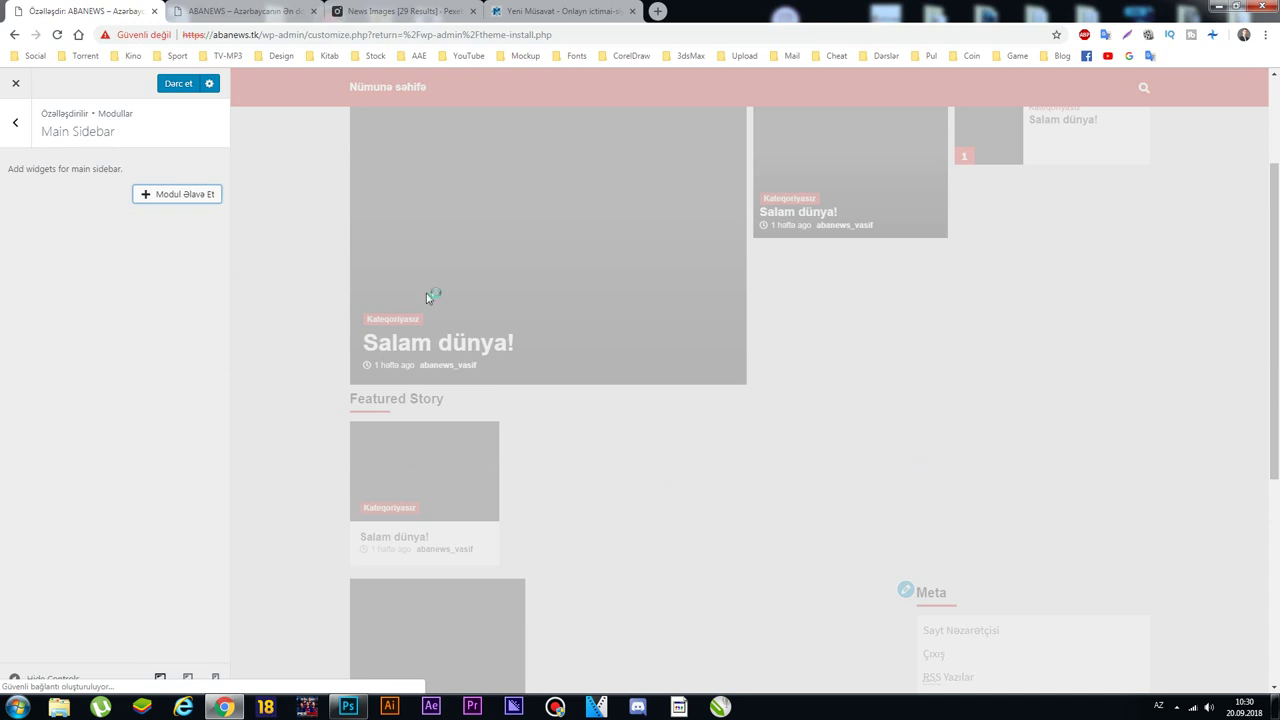
Step: Check the theme's widget areas, including Footer First Section, and browse the widgets that can be added to the Main Sidebar
click(16, 123)
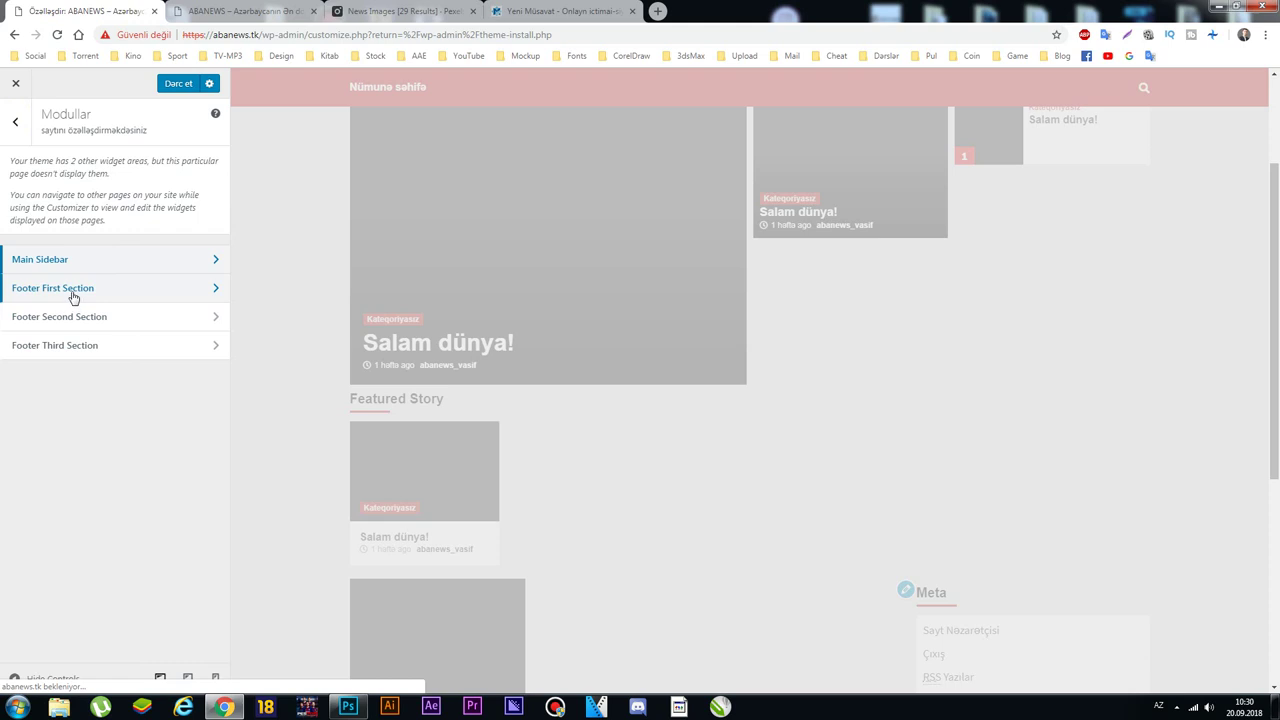
scroll(491, 451, down, 4)
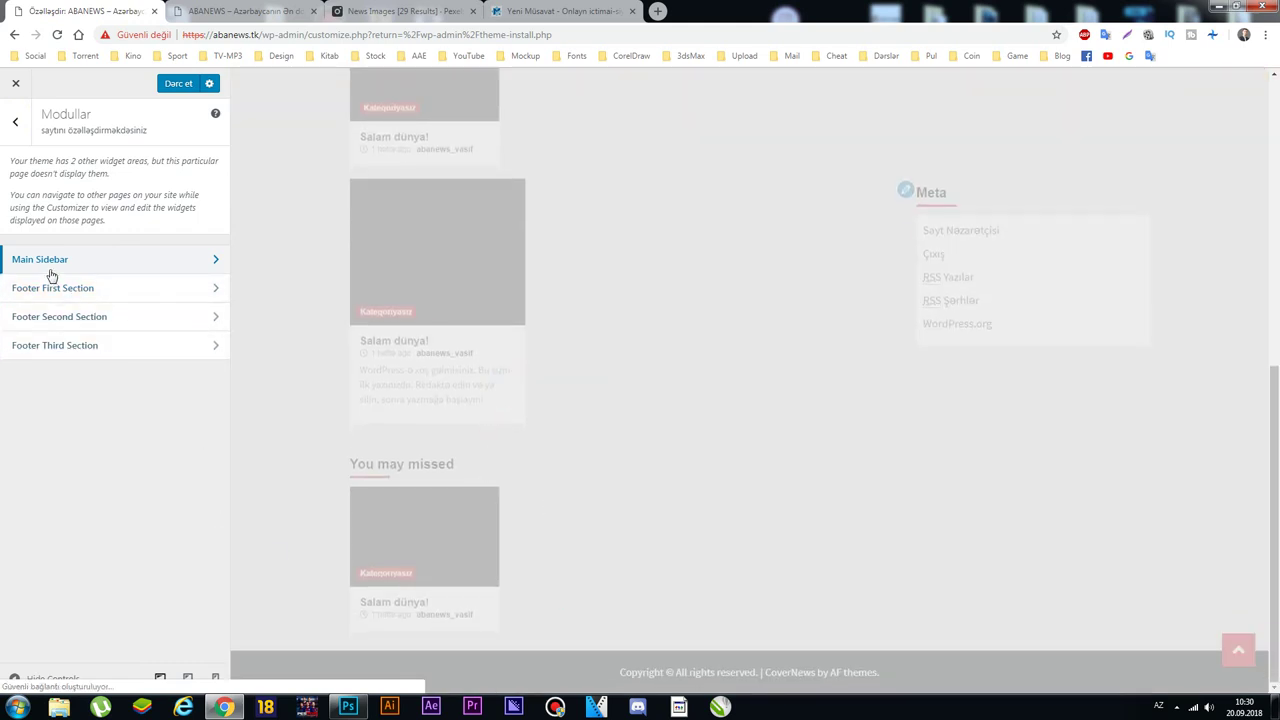
click(90, 289)
click(18, 128)
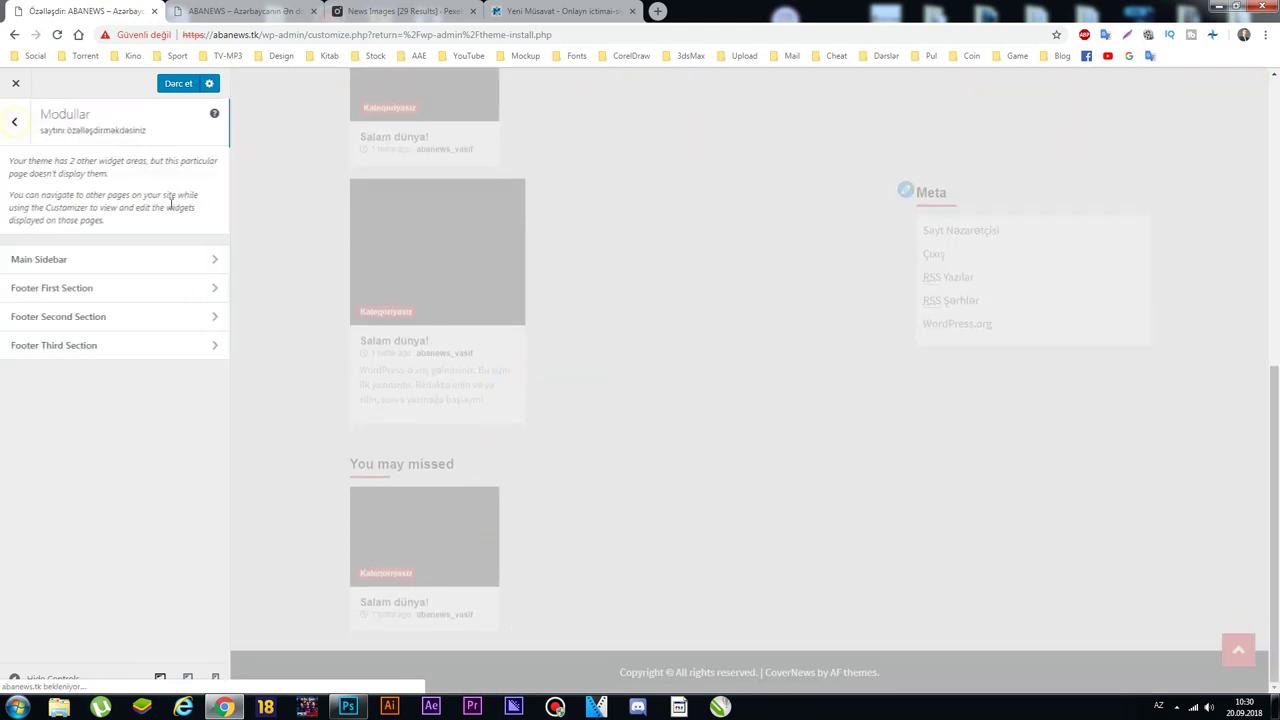
click(86, 259)
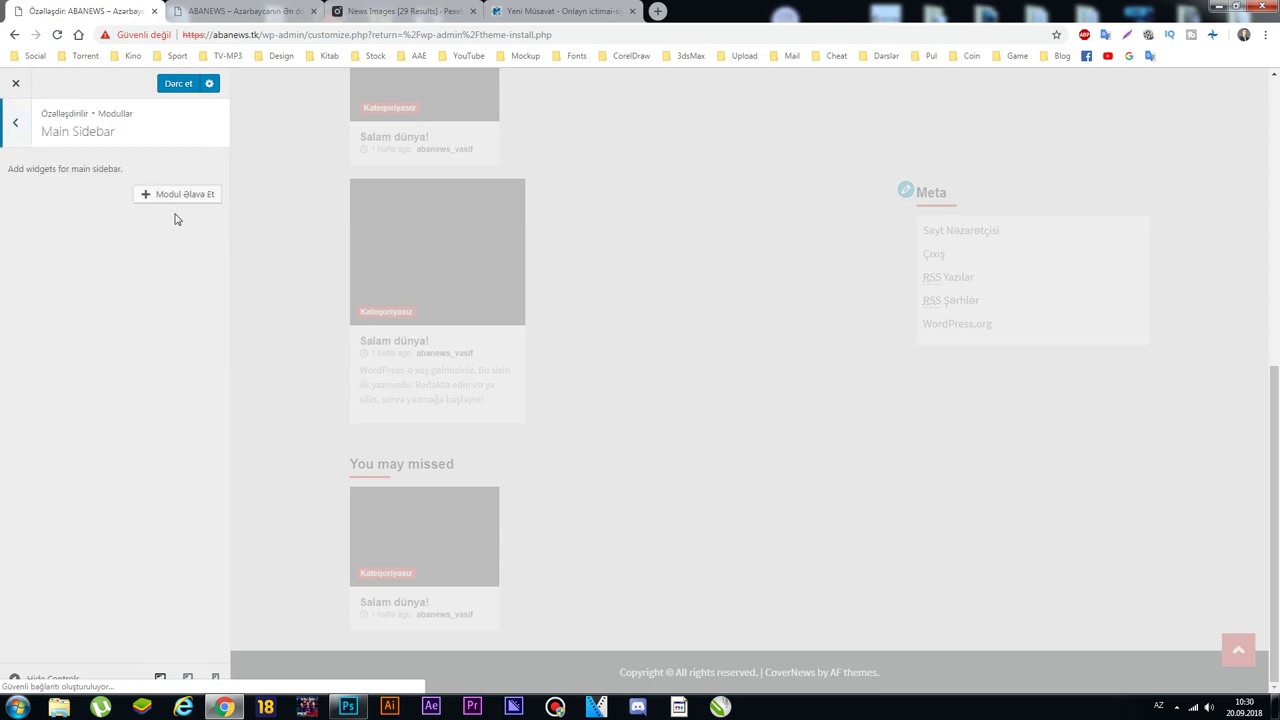
click(174, 194)
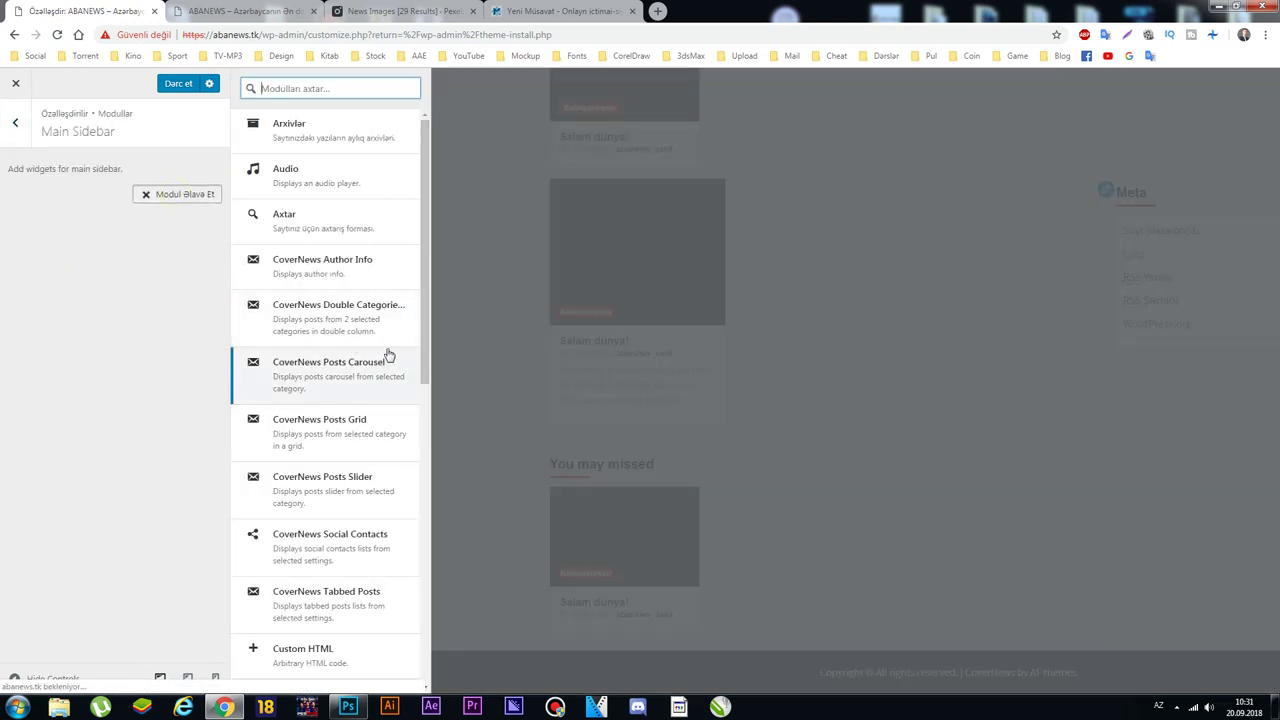
scroll(383, 360, down, 4)
scroll(383, 375, down, 3)
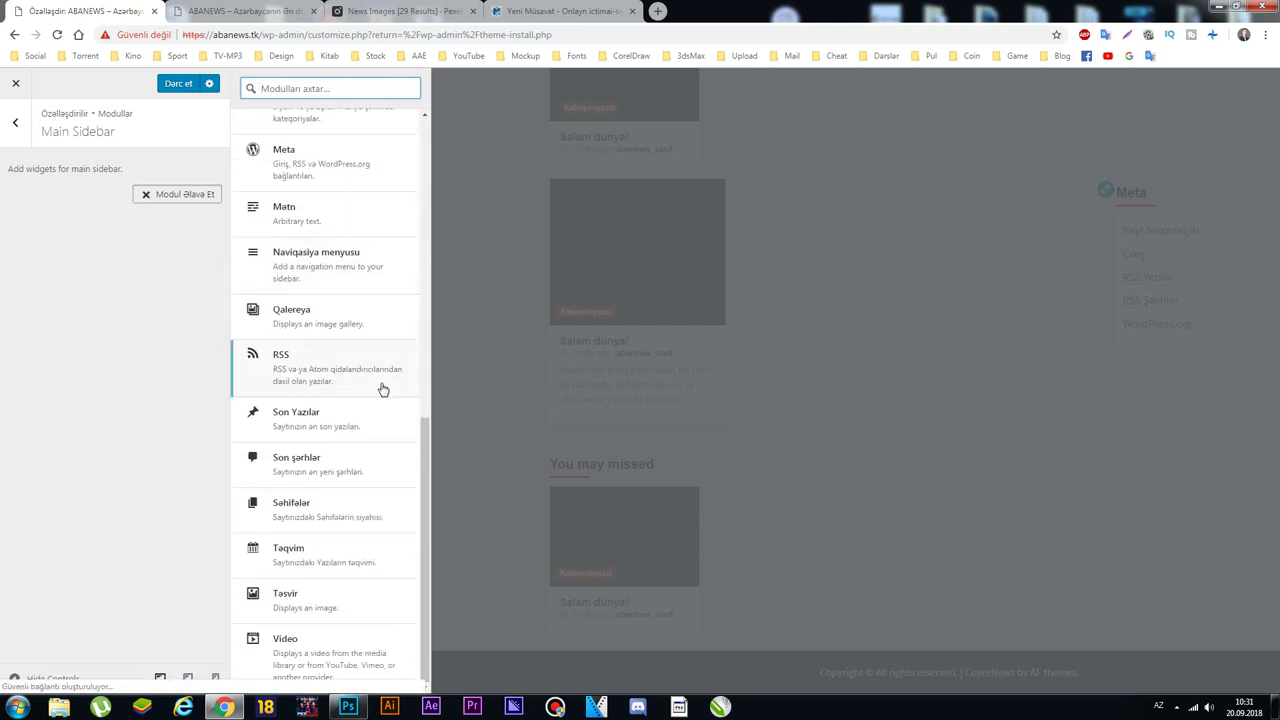
scroll(365, 405, up, 4)
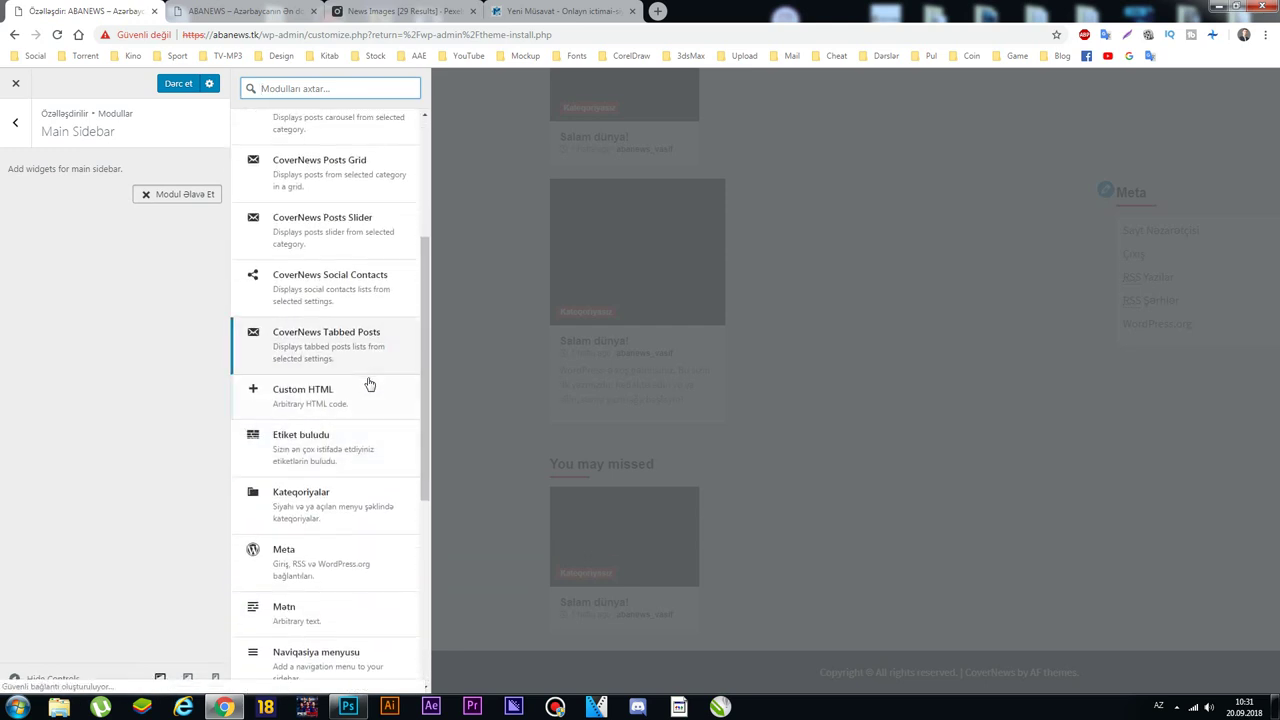
scroll(351, 440, down, 1)
scroll(353, 445, down, 4)
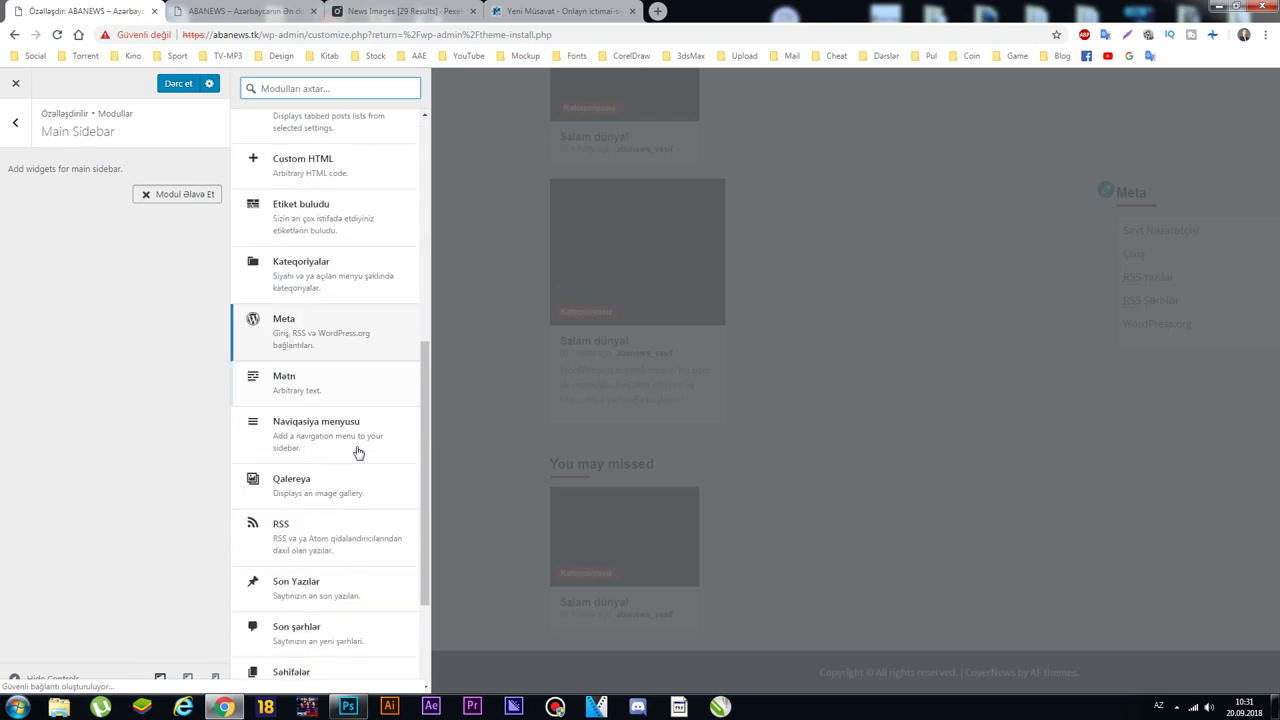
scroll(360, 440, up, 4)
scroll(350, 400, up, 5)
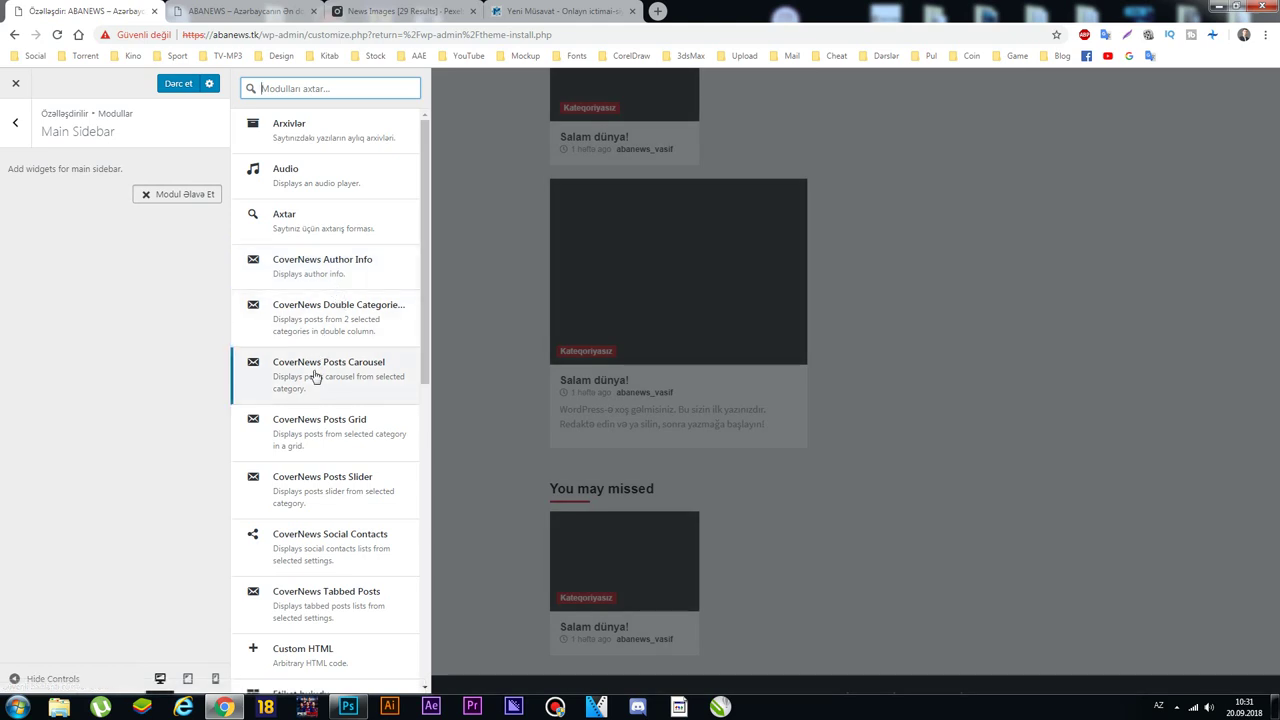
Step: Try adding a CoverNews Posts Slider widget with the category Kateqoriyasız to the main sidebar and check it in the site preview
click(314, 492)
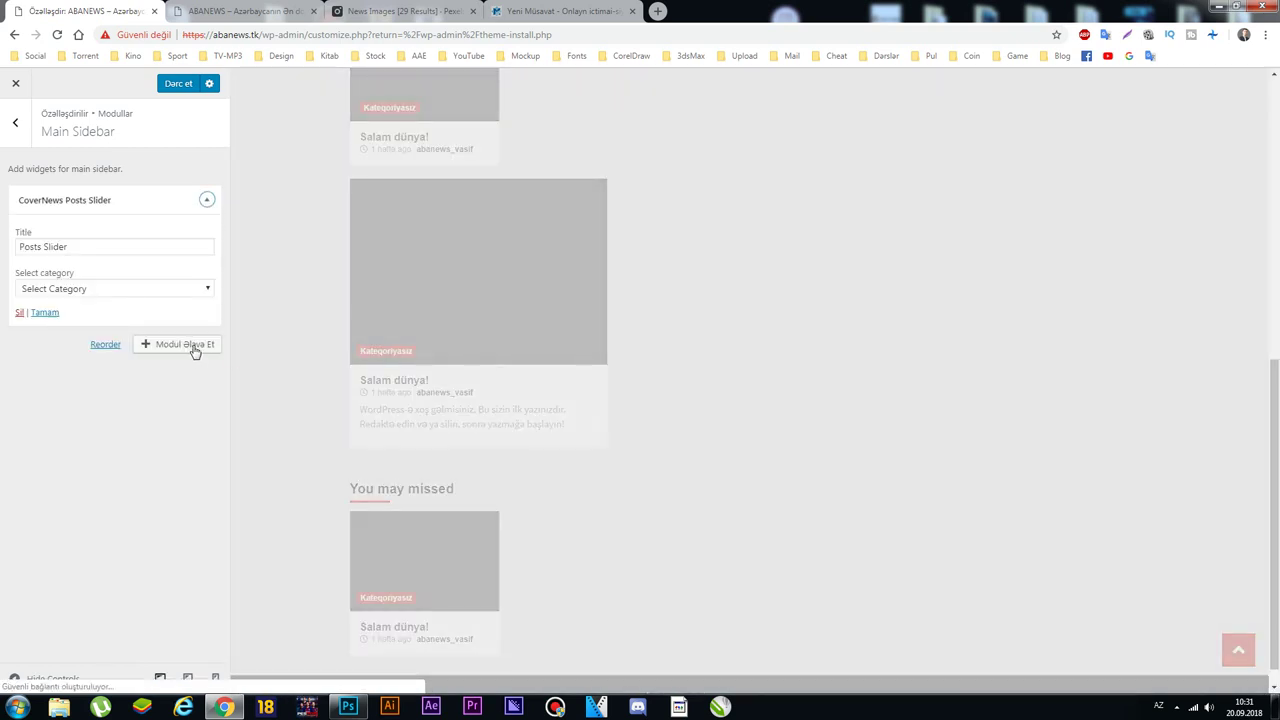
click(167, 290)
click(147, 318)
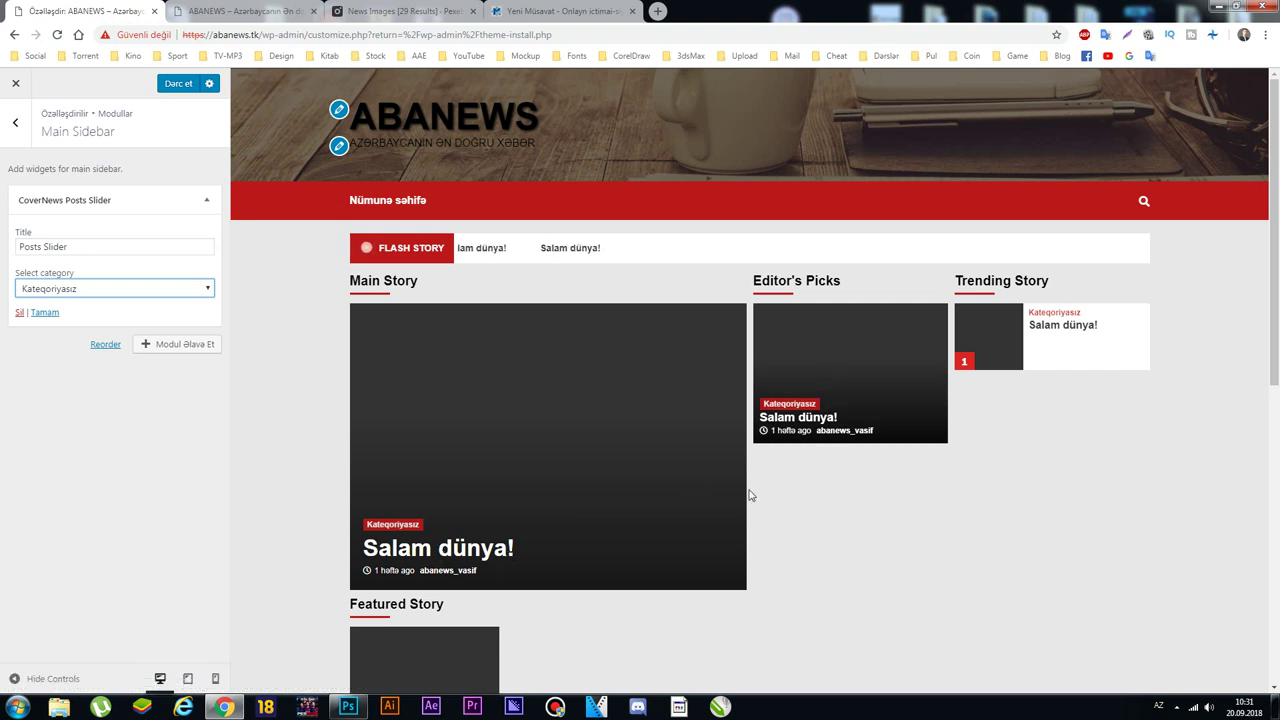
scroll(700, 497, down, 2)
scroll(410, 397, down, 2)
scroll(460, 399, down, 2)
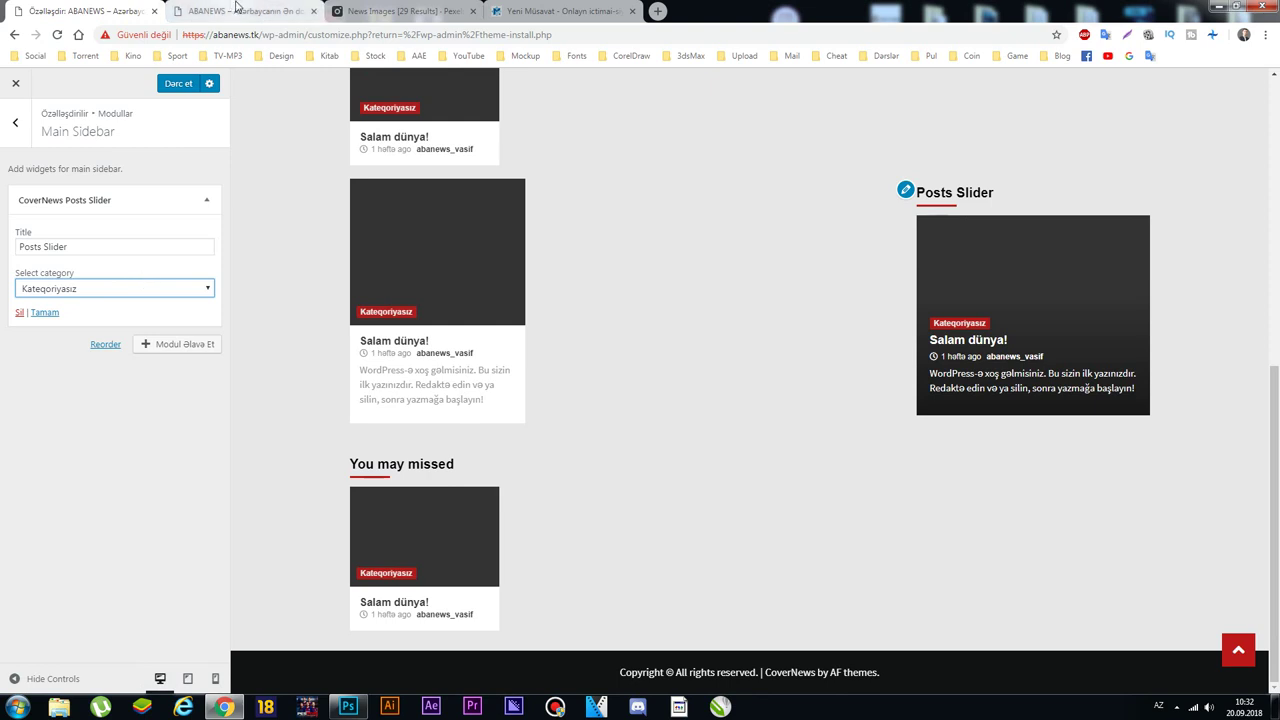
click(240, 11)
click(380, 10)
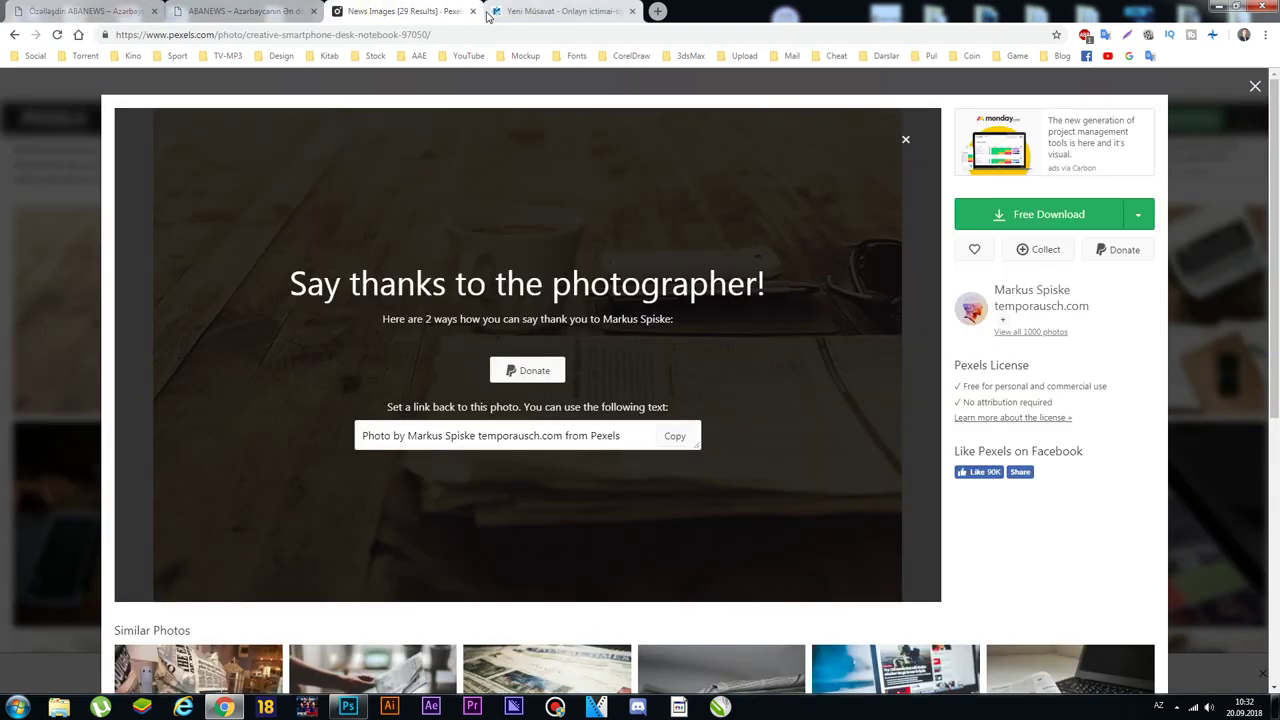
click(96, 12)
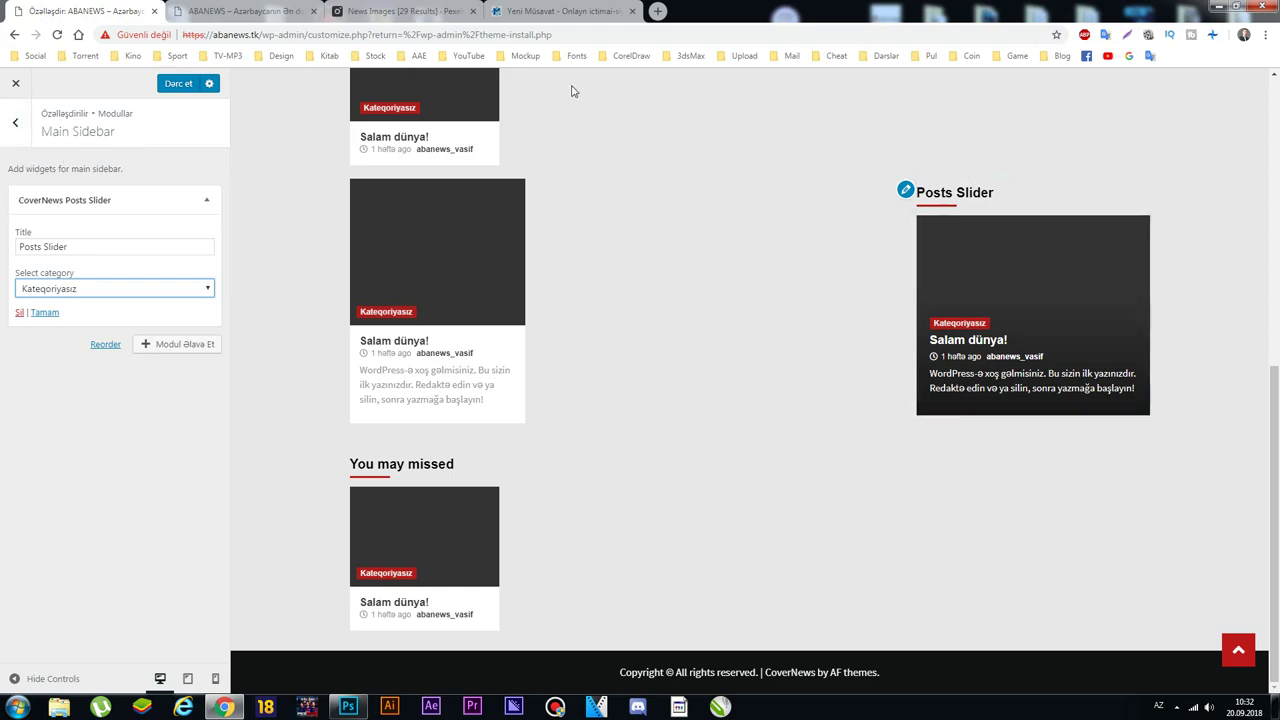
Step: Search Google Images for "covernews" in a new browser tab and enlarge a screenshot of the theme's demo page
click(659, 12)
text(co)
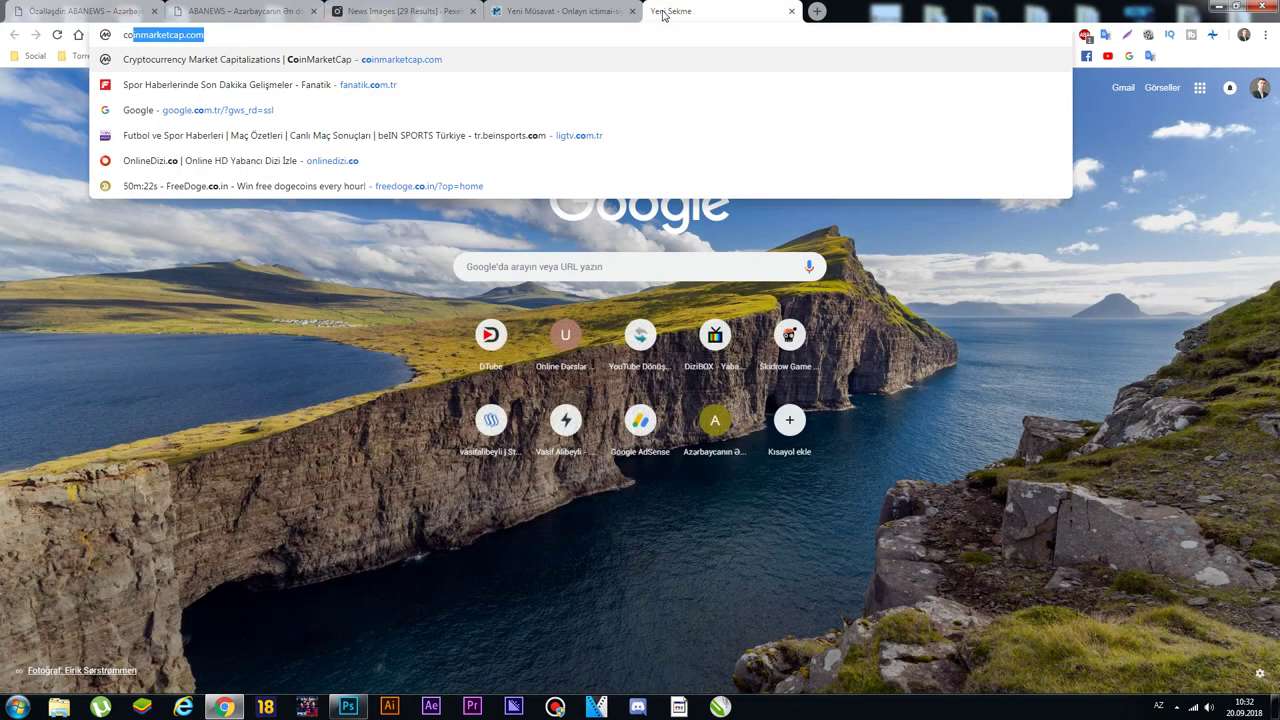
text(verne)
key(alt+shift)
text(ws)
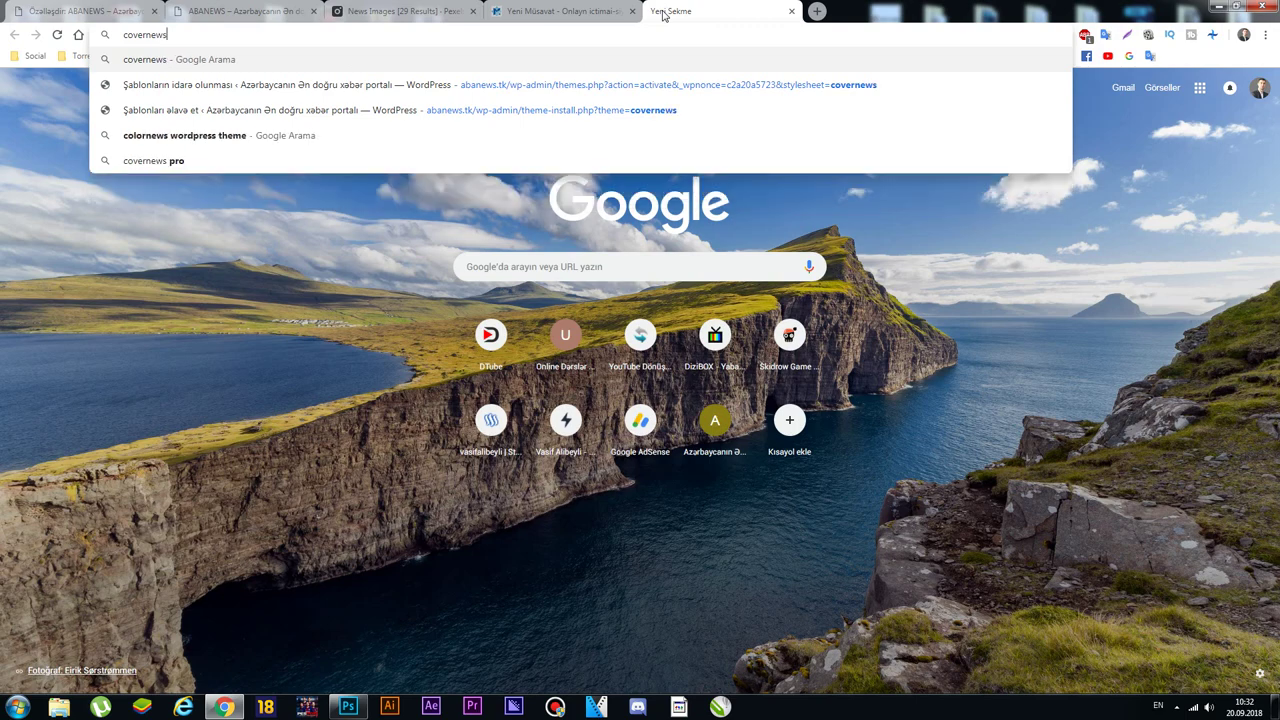
key(Return)
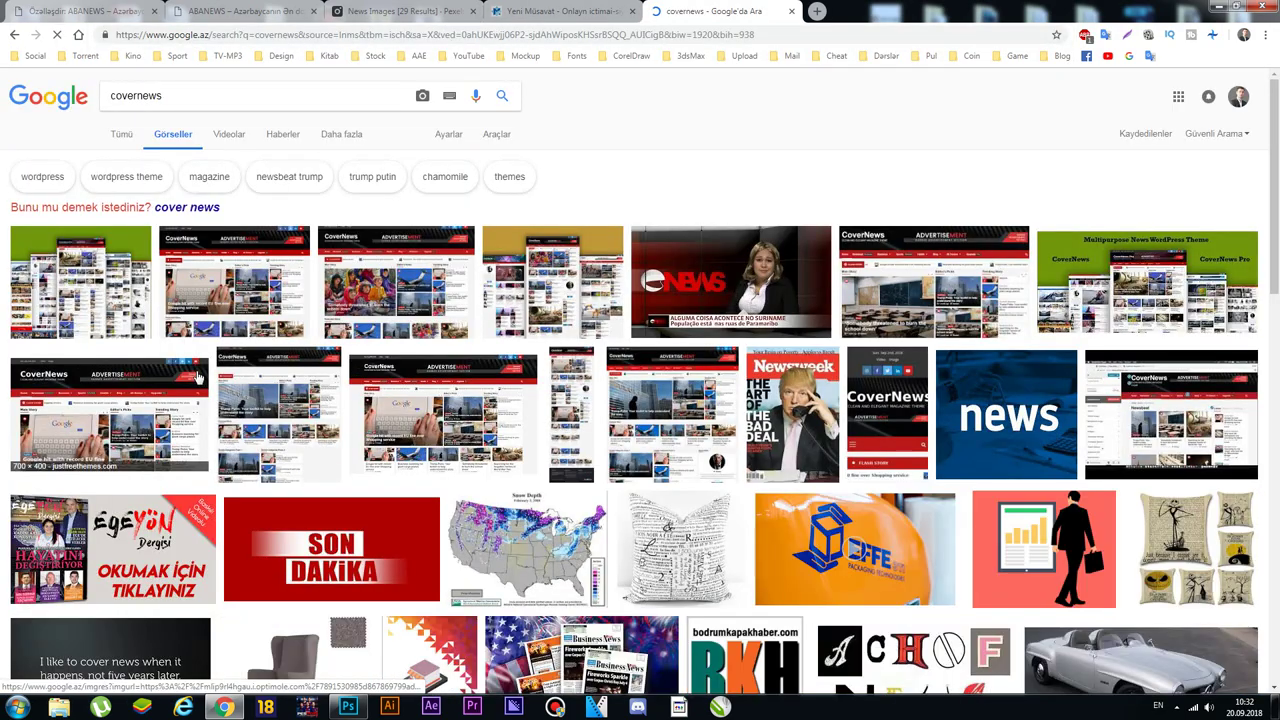
click(187, 208)
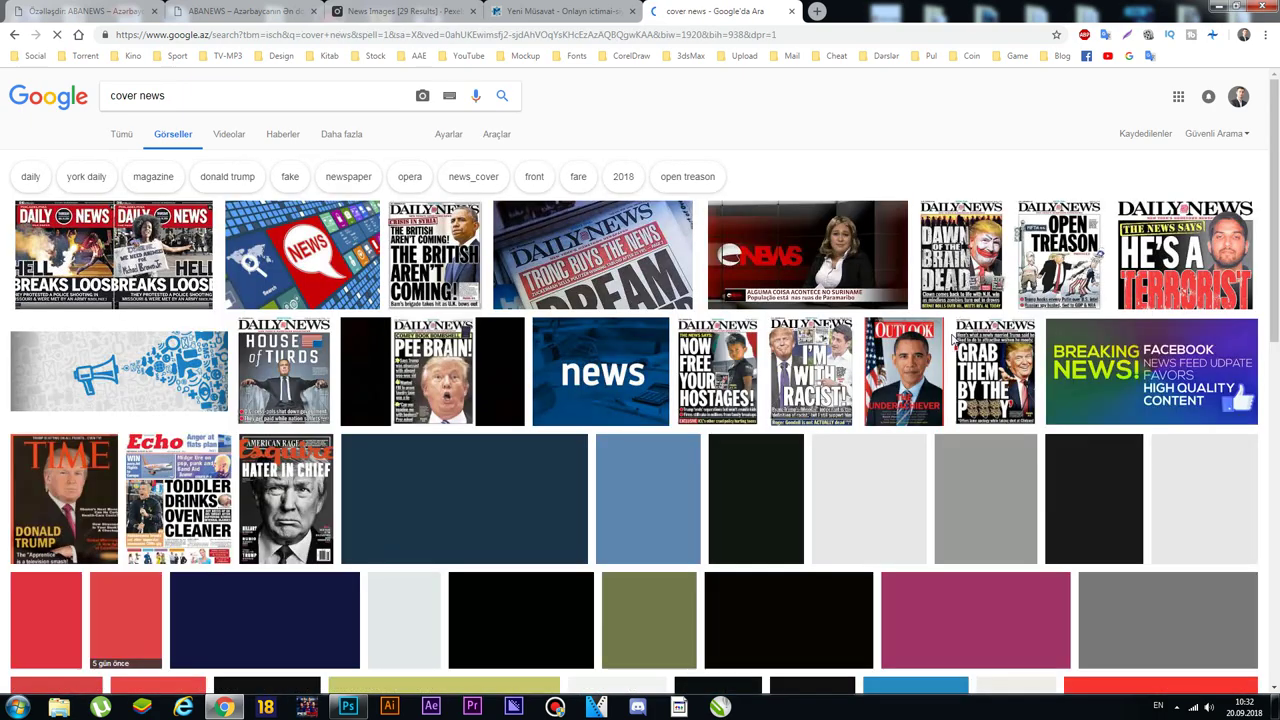
click(14, 34)
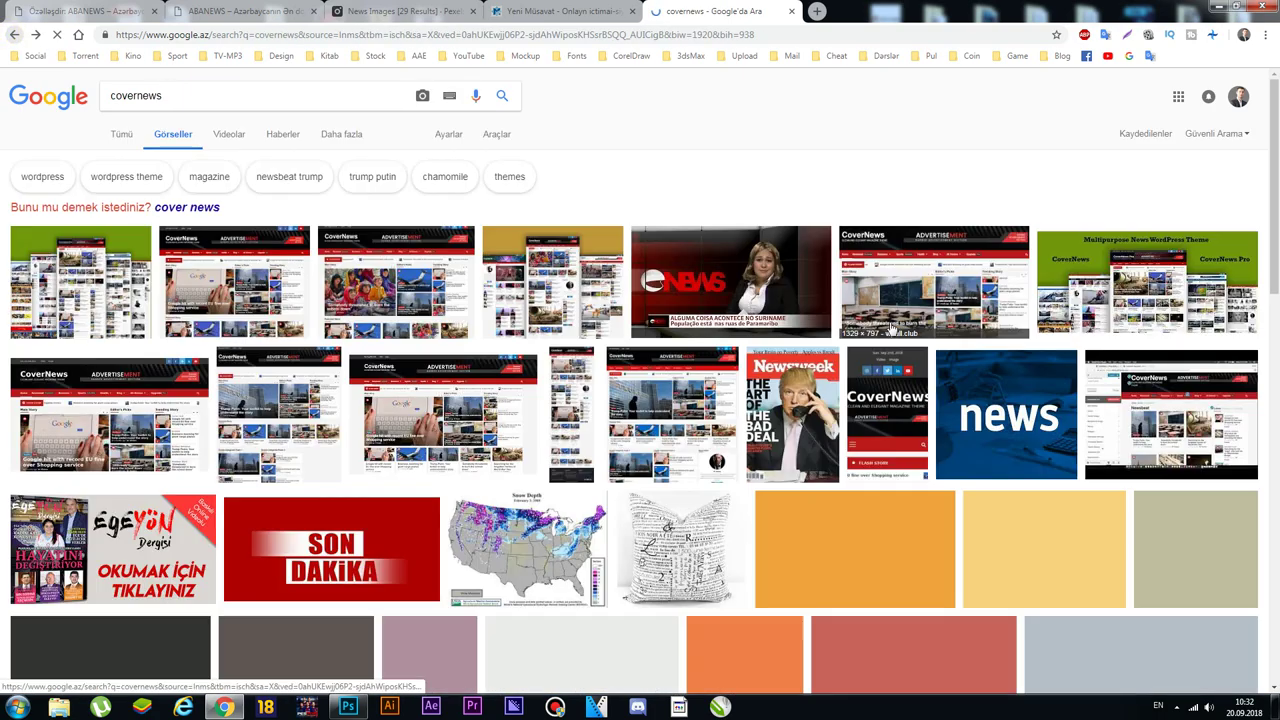
click(916, 283)
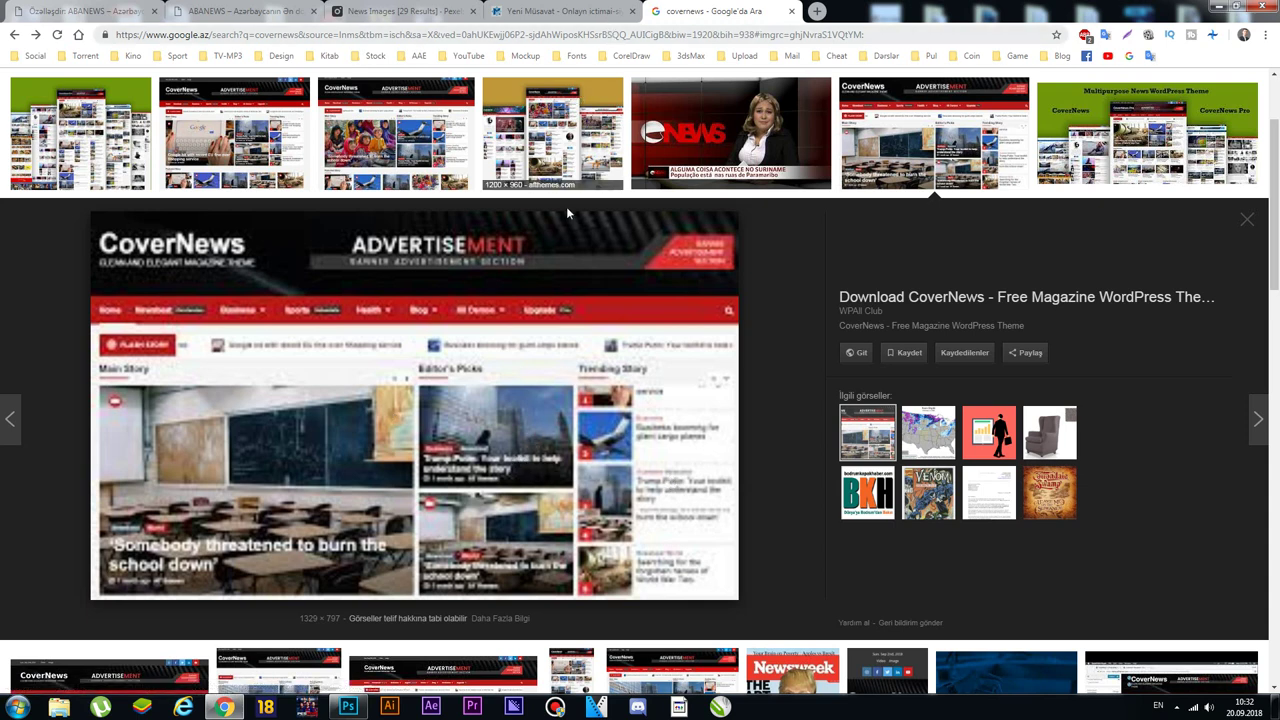
Step: Return to the customizer, delete the CoverNews Posts Slider widget from the main sidebar and publish the changes
click(561, 10)
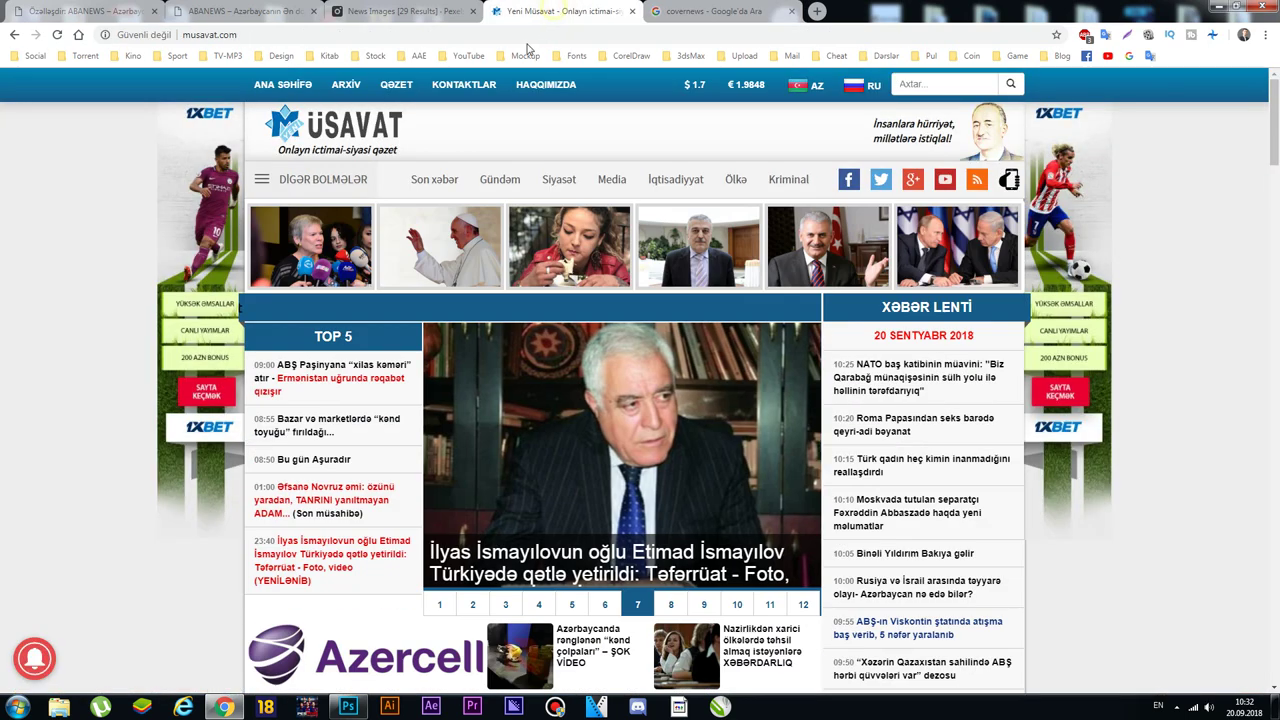
click(90, 10)
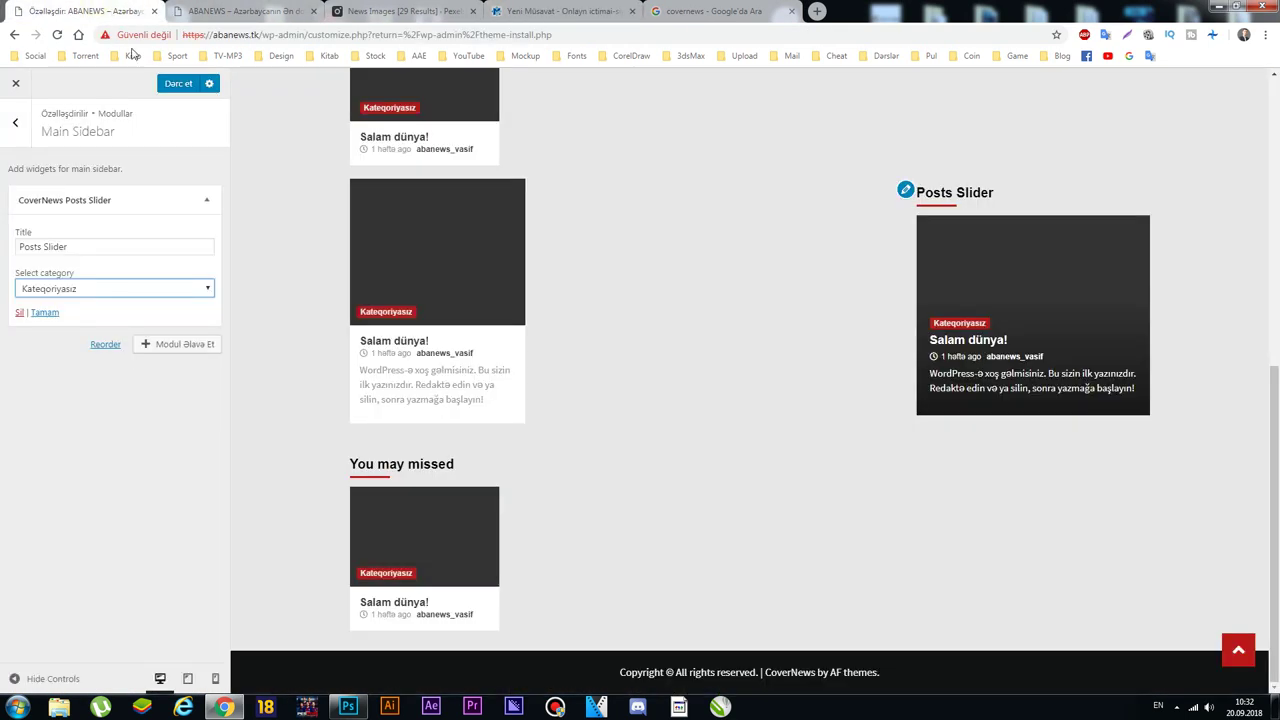
click(207, 200)
click(206, 199)
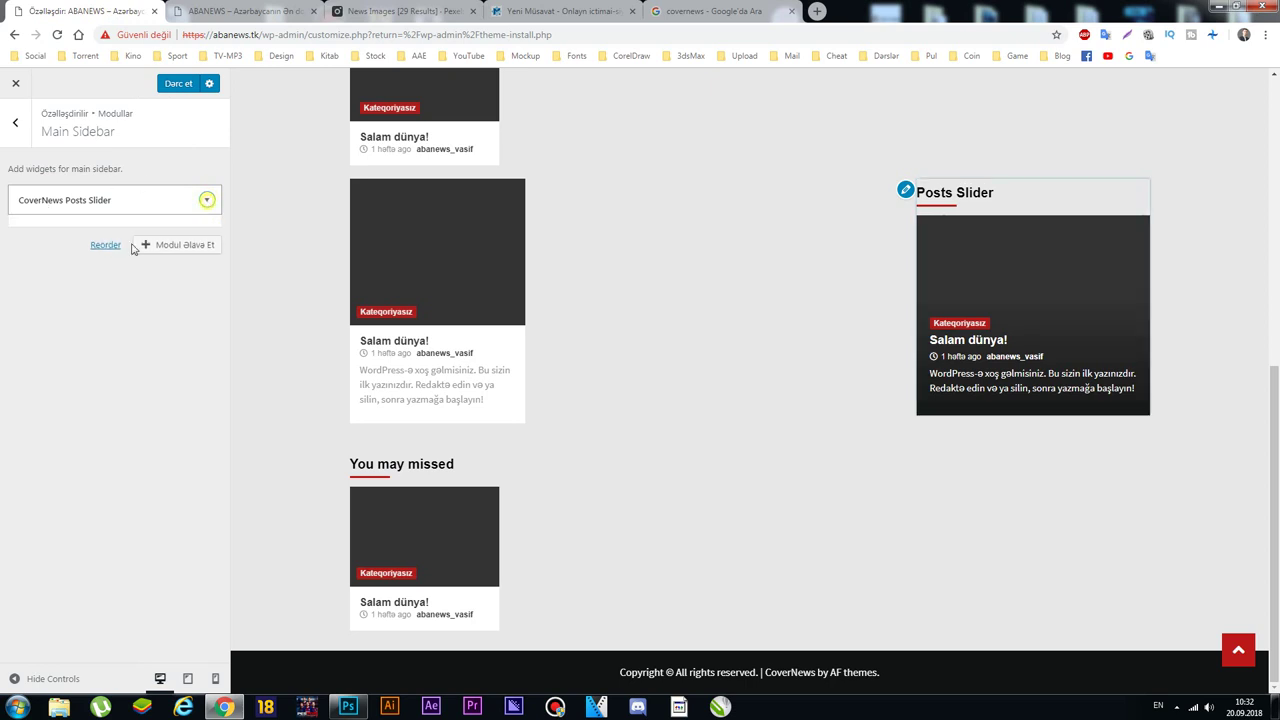
click(19, 312)
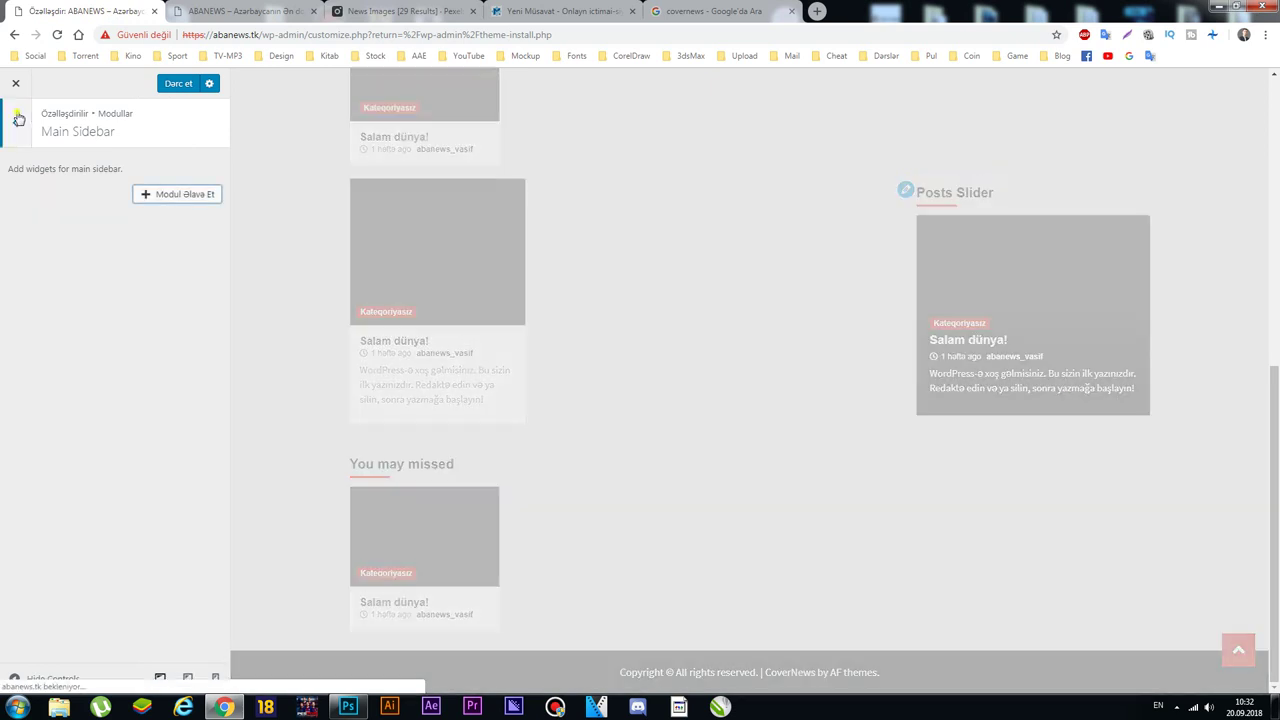
click(176, 83)
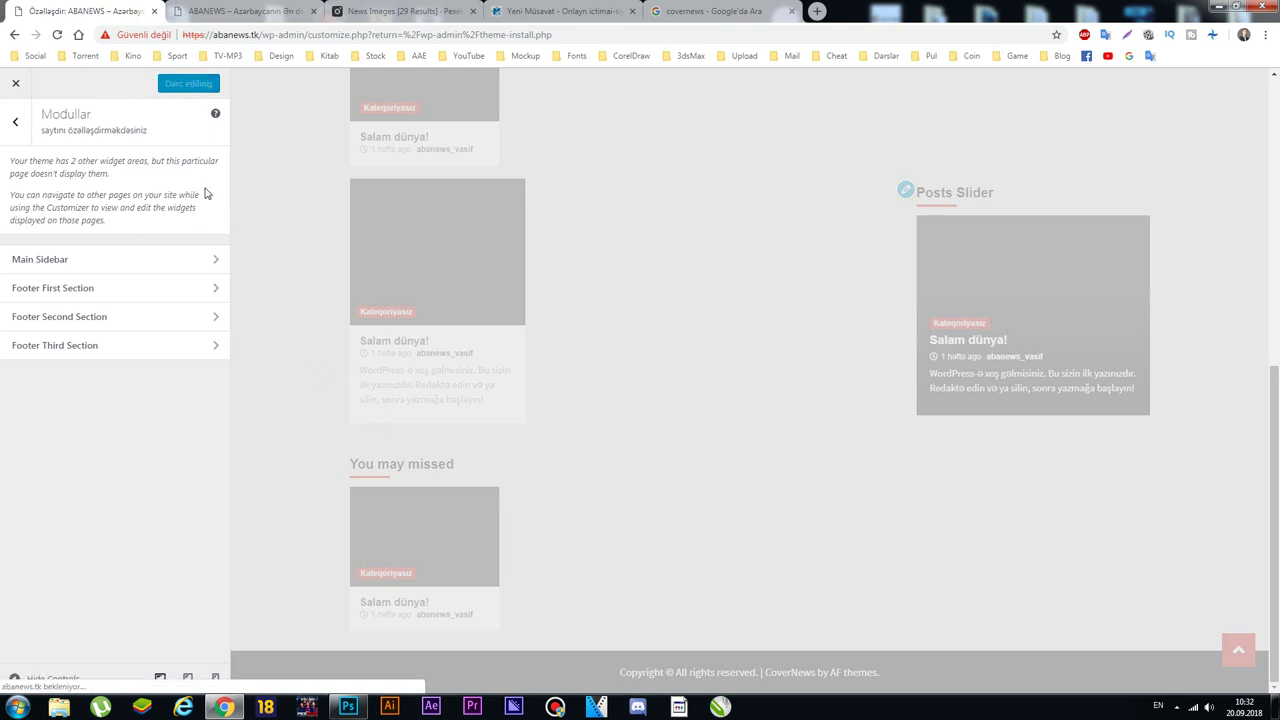
Step: Close the customizer and load the WordPress admin dashboard at abanews.tk/wp-admin
click(15, 83)
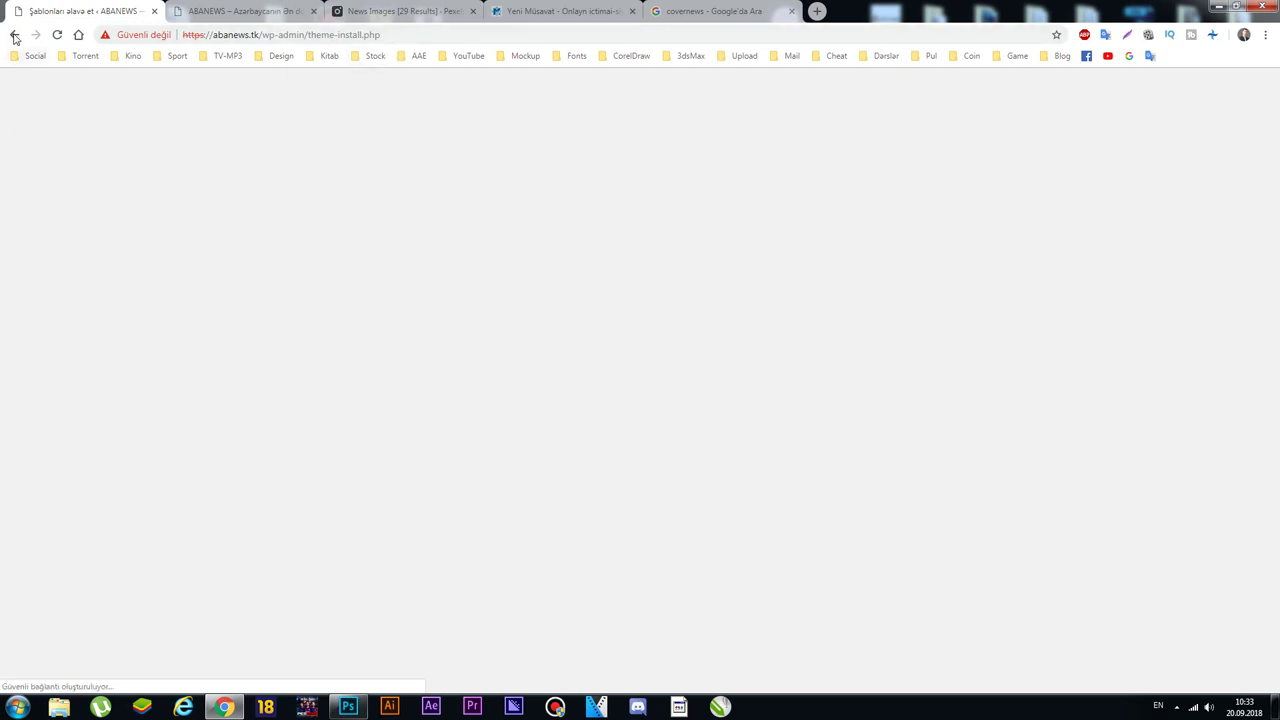
click(400, 37)
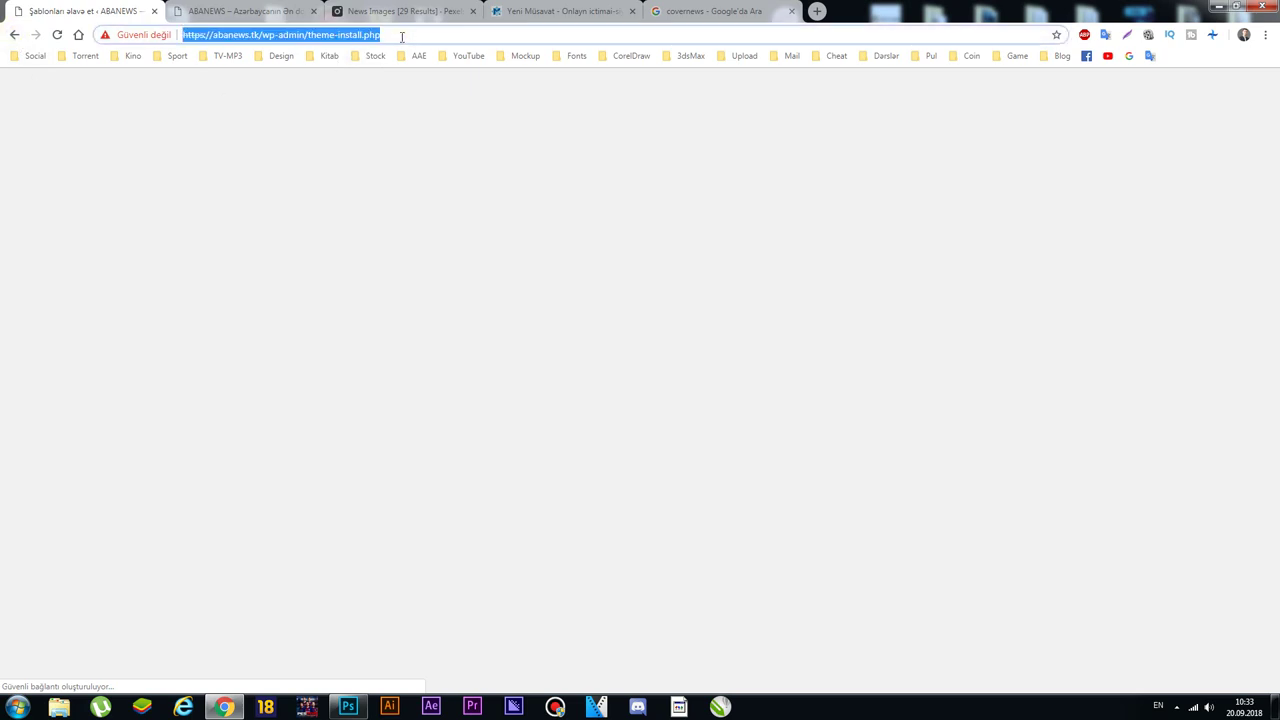
click(422, 31)
drag(307, 34, 480, 40)
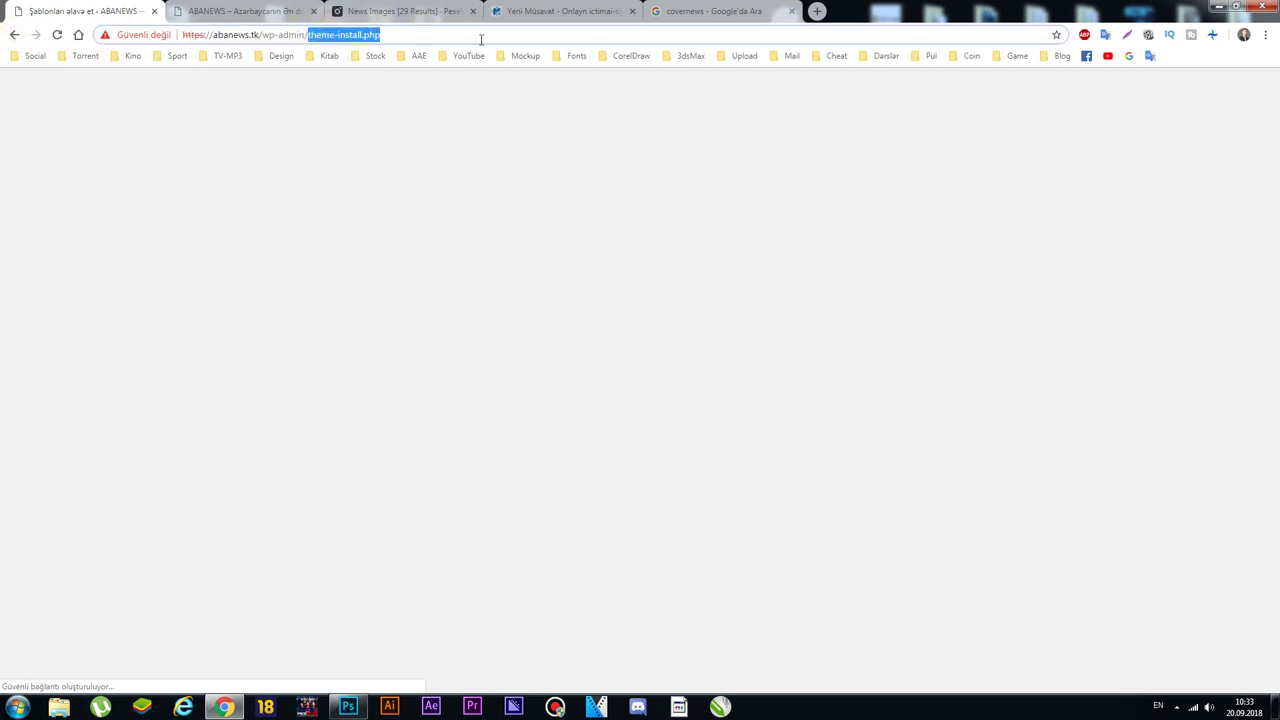
key(BackSpace)
key(Return)
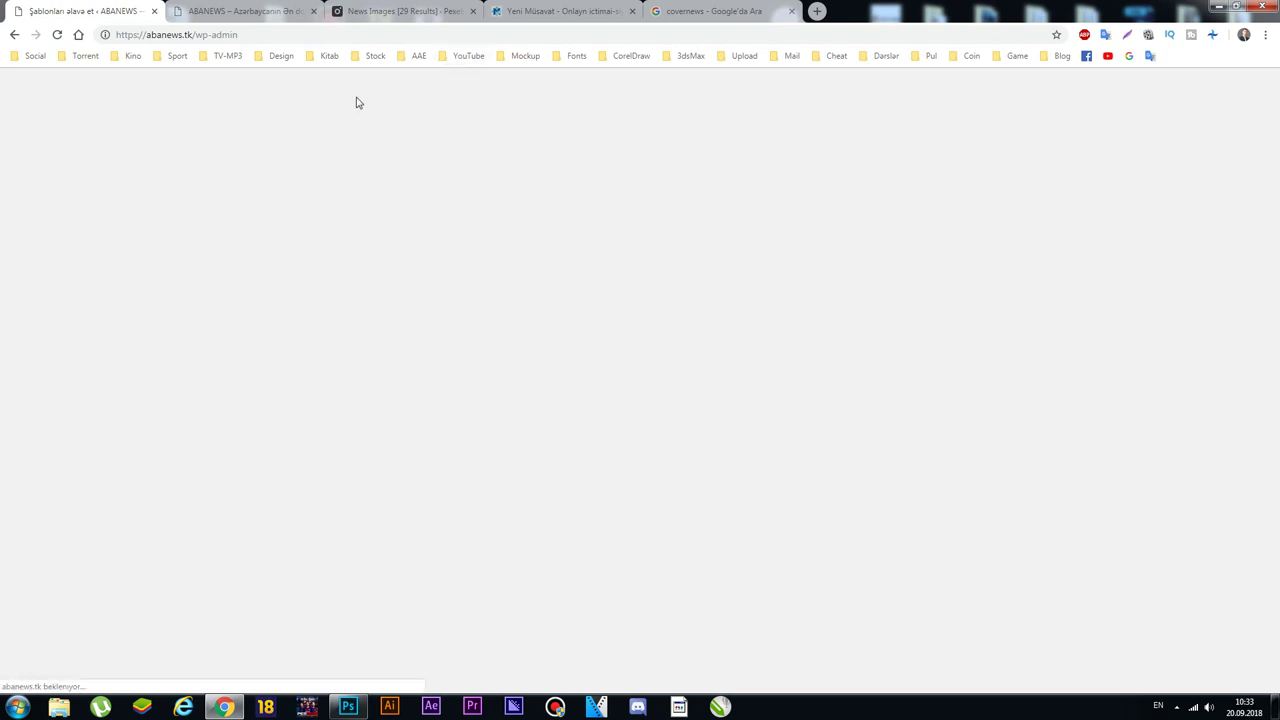
click(318, 33)
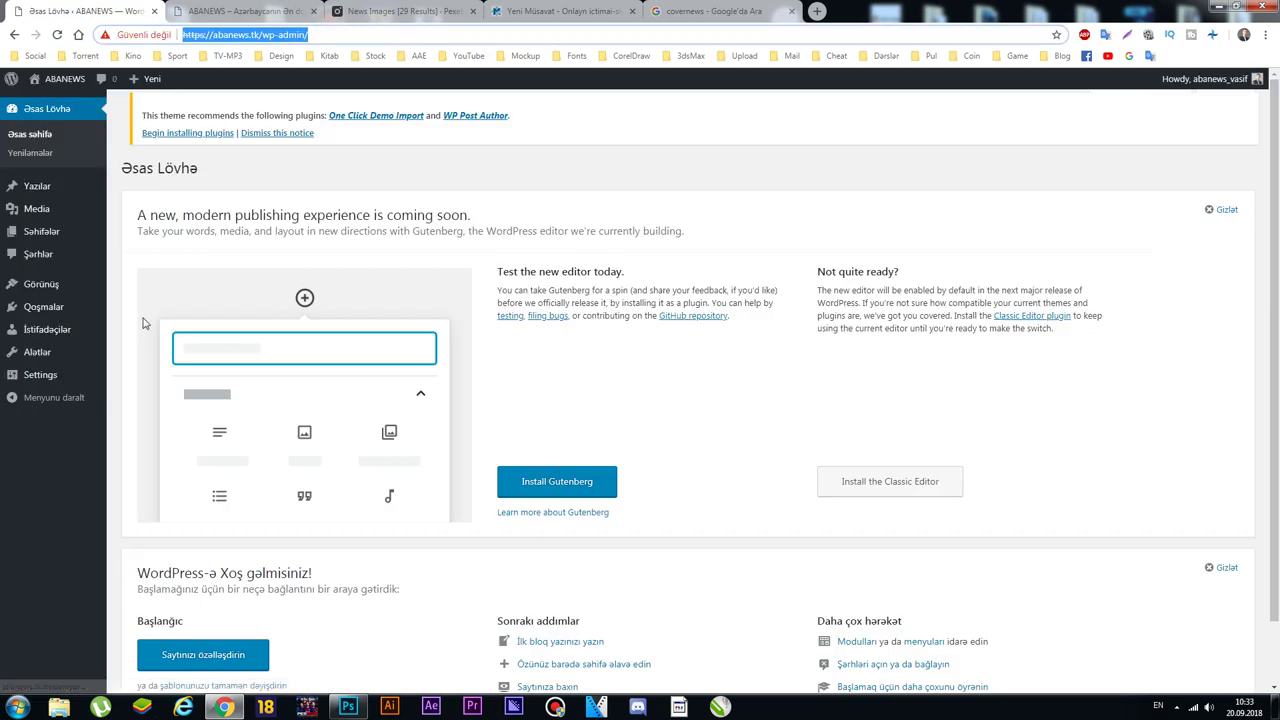
Step: Open the CoverNews info page from the site's appearance settings and launch the theme customizer from its Theme Options section
mouse_move(59, 290)
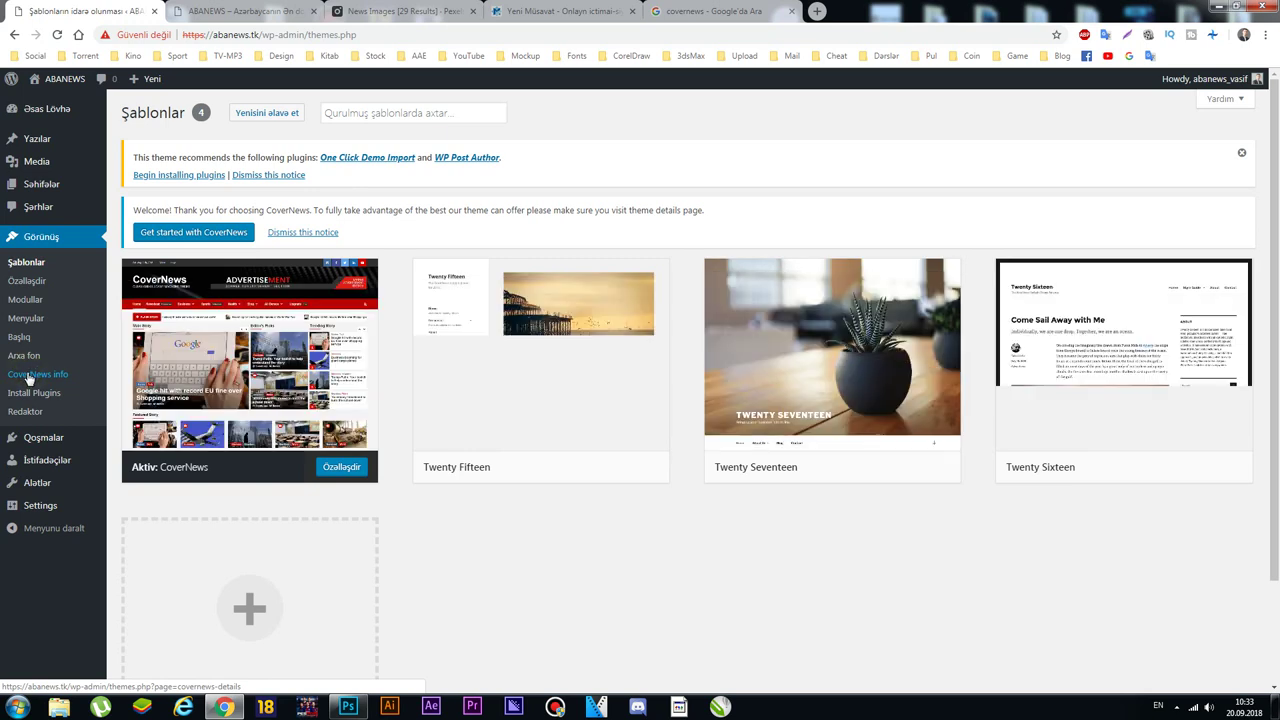
click(29, 378)
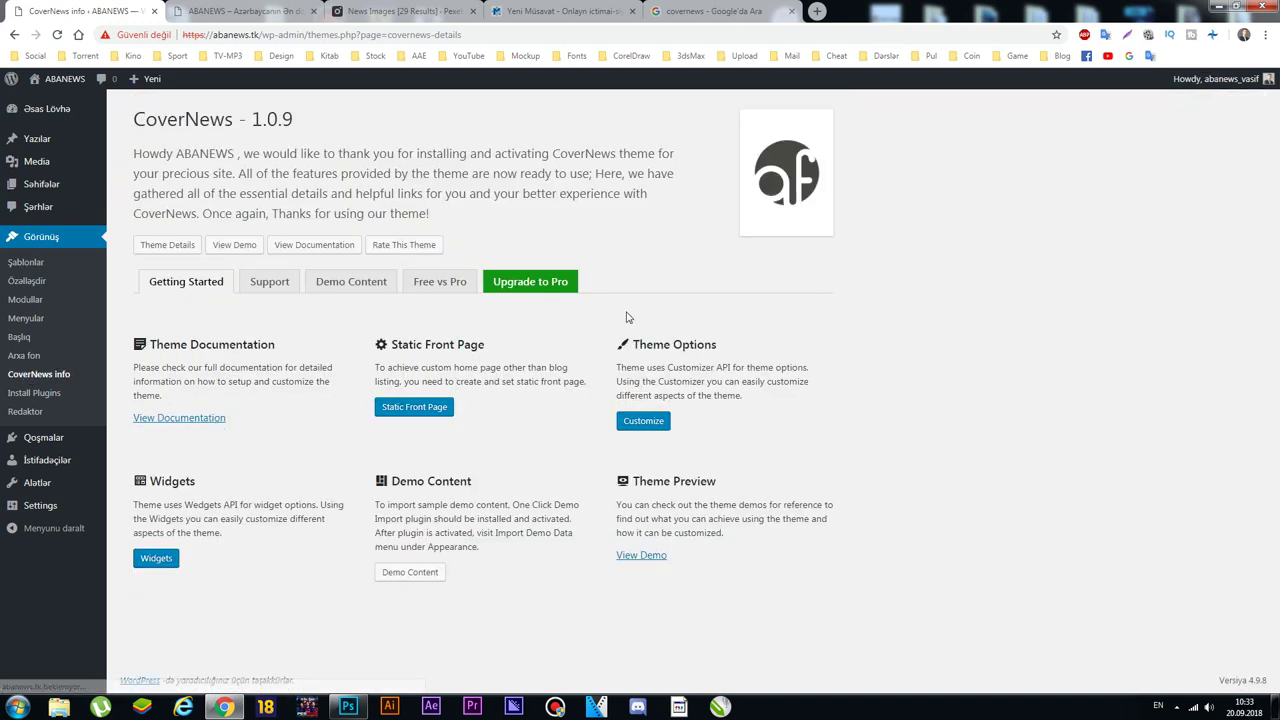
click(641, 421)
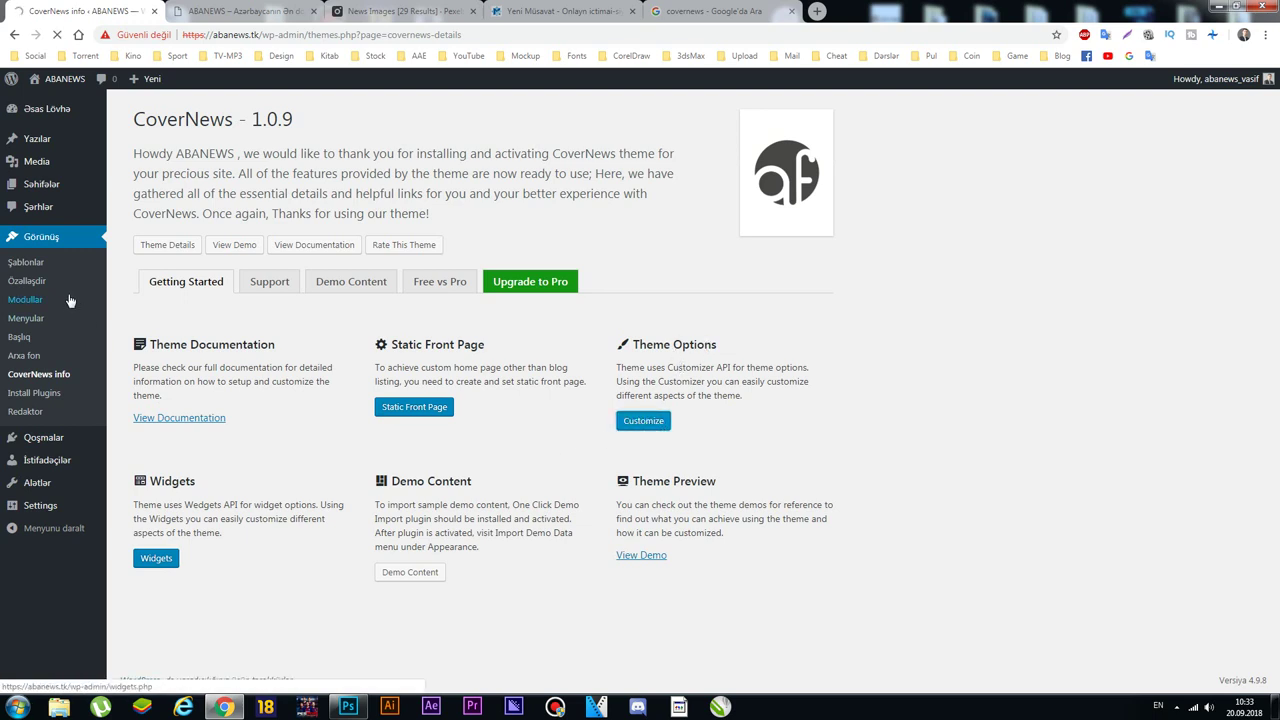
mouse_move(38, 147)
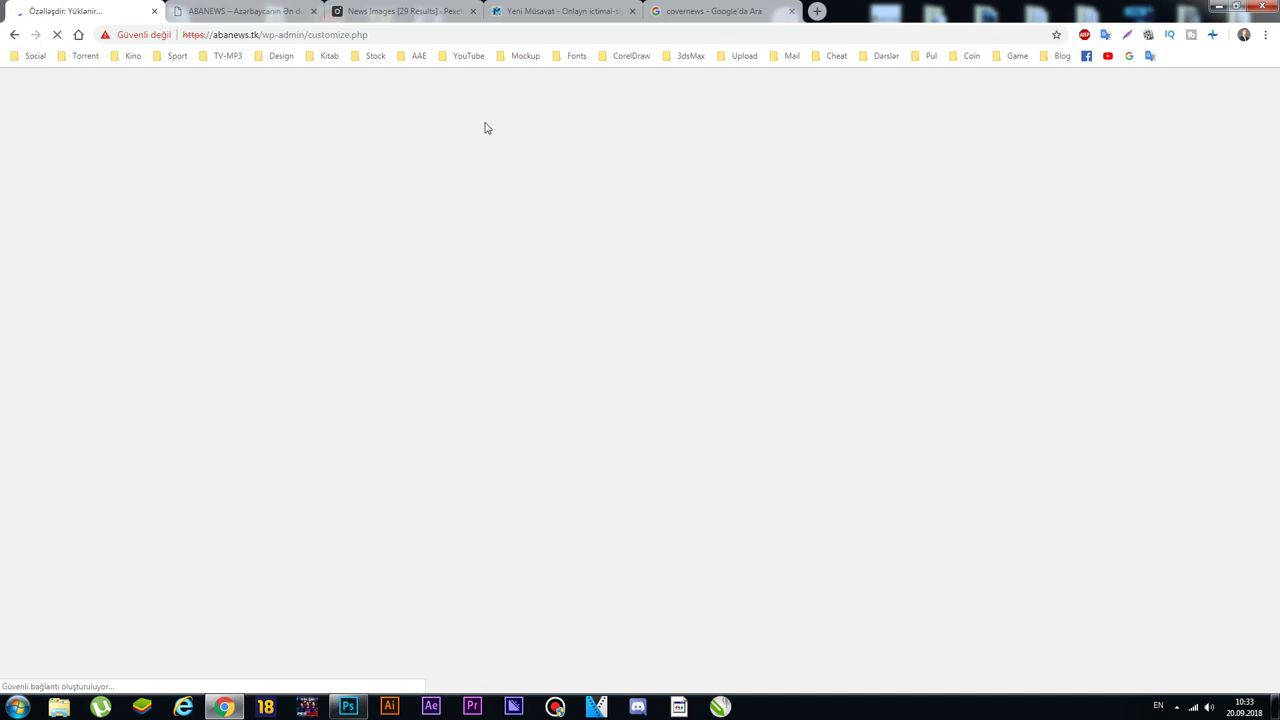
Step: Compare another enlarged CoverNews demo screenshot from the image results with the Main Story, Trending Story and Featured Story sections on the ABANEWS homepage
click(712, 11)
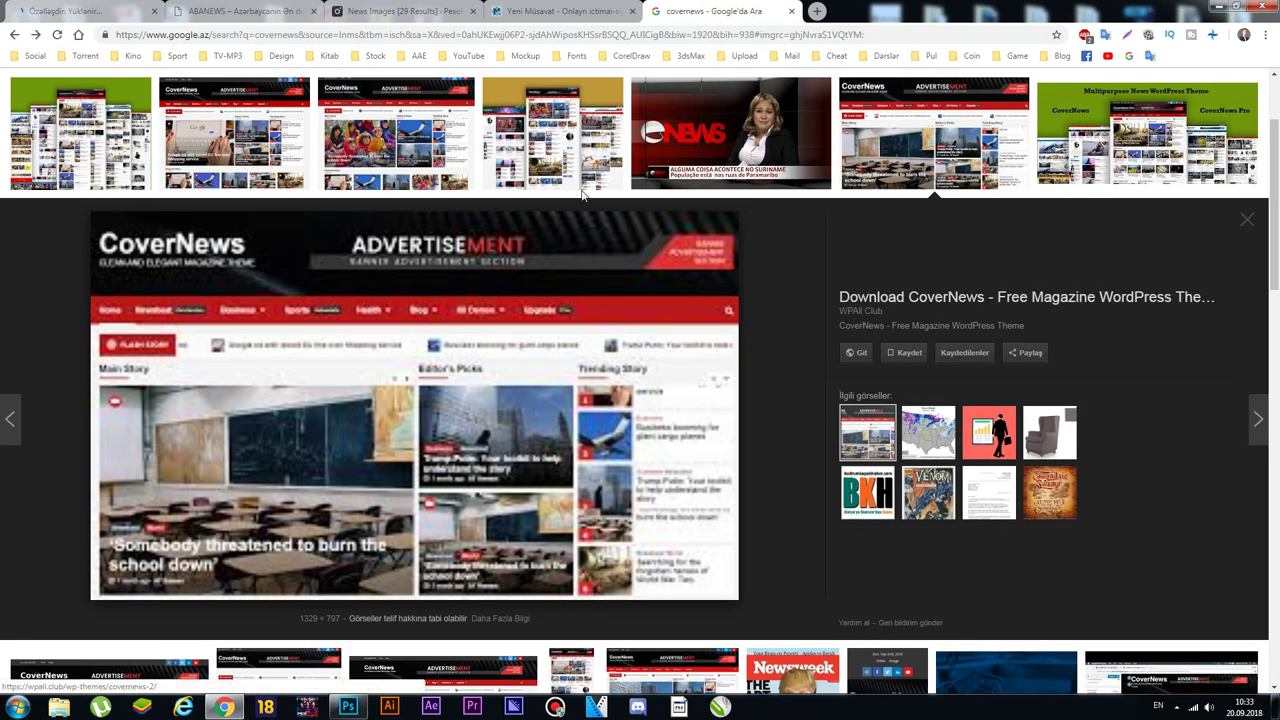
click(395, 134)
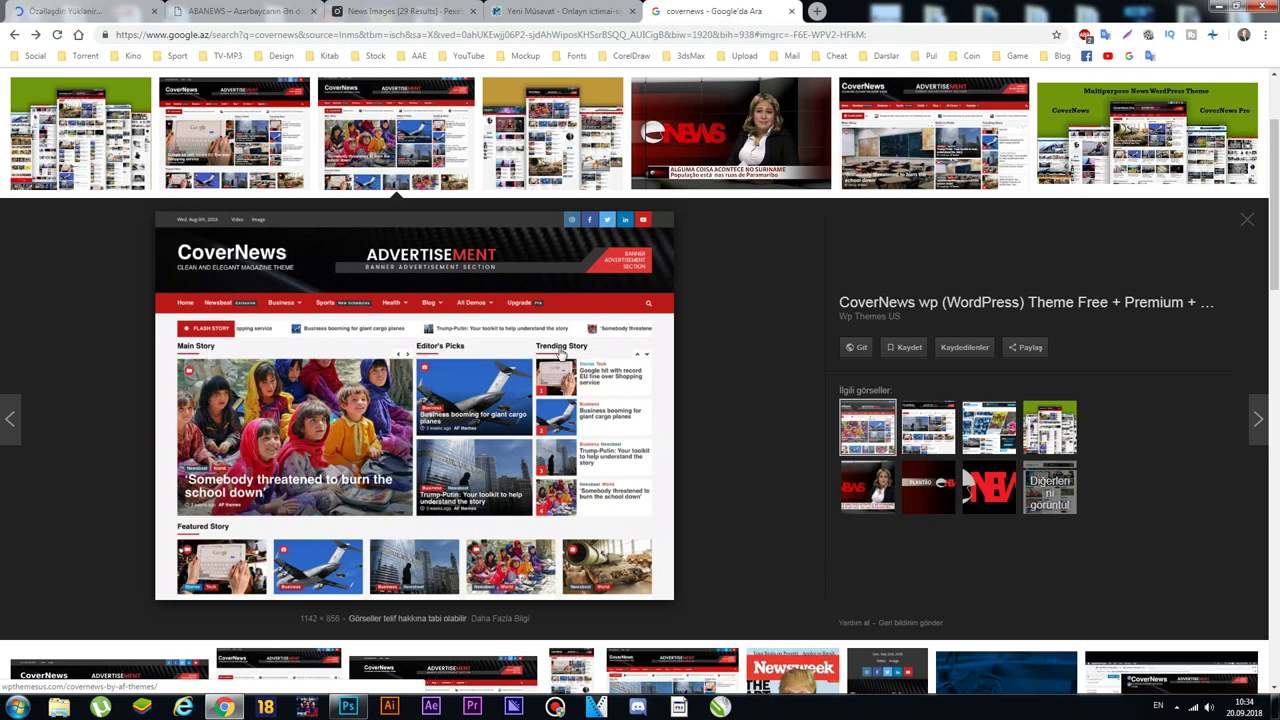
click(240, 11)
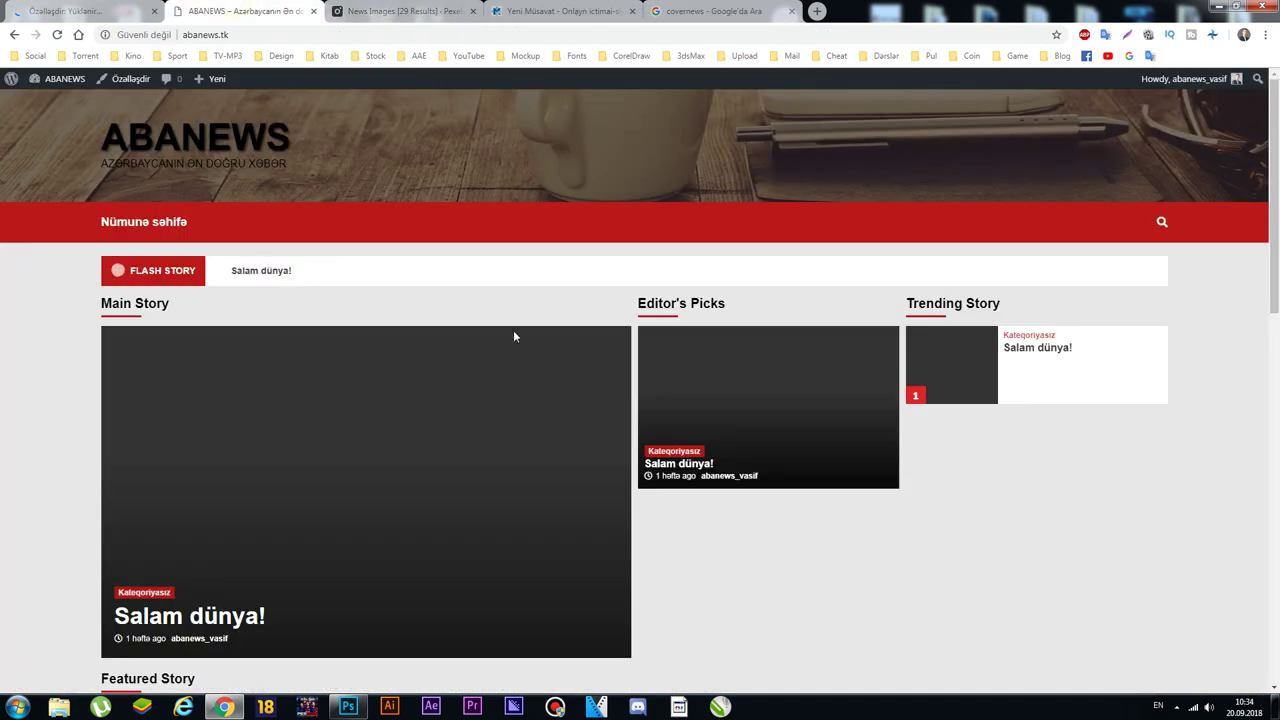
drag(100, 304, 164, 304)
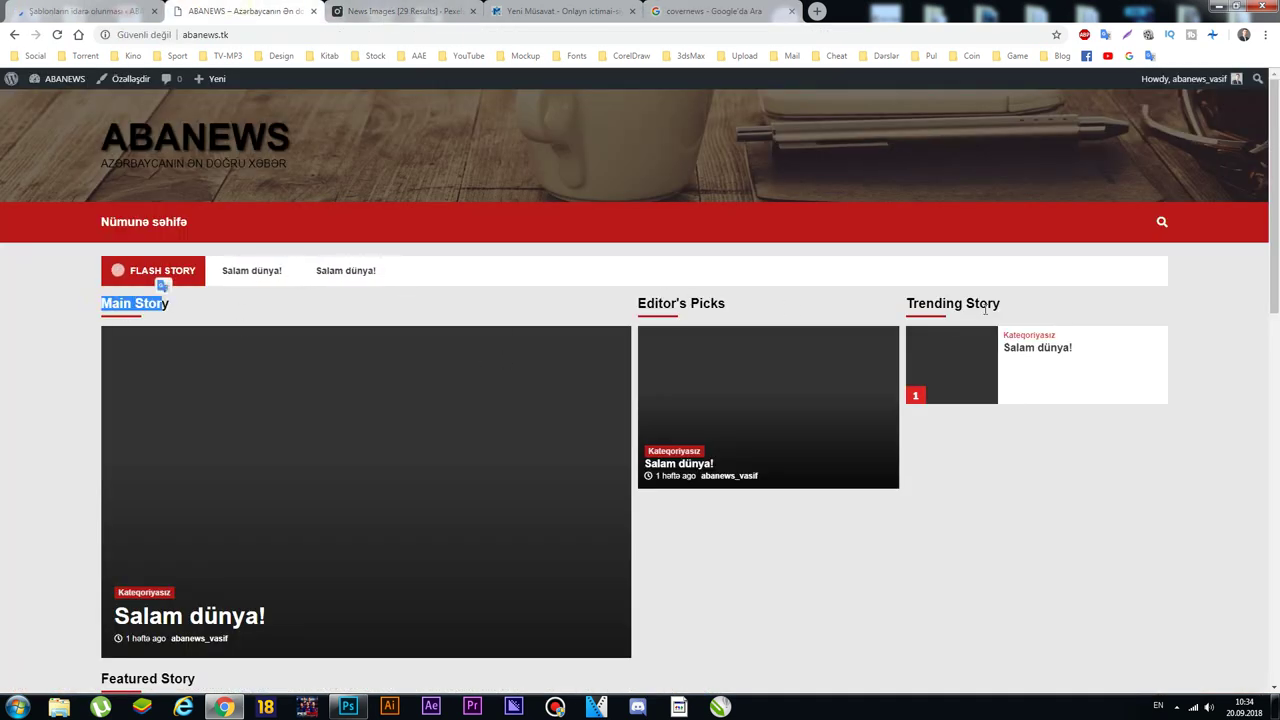
scroll(900, 346, down, 2)
scroll(900, 346, down, 4)
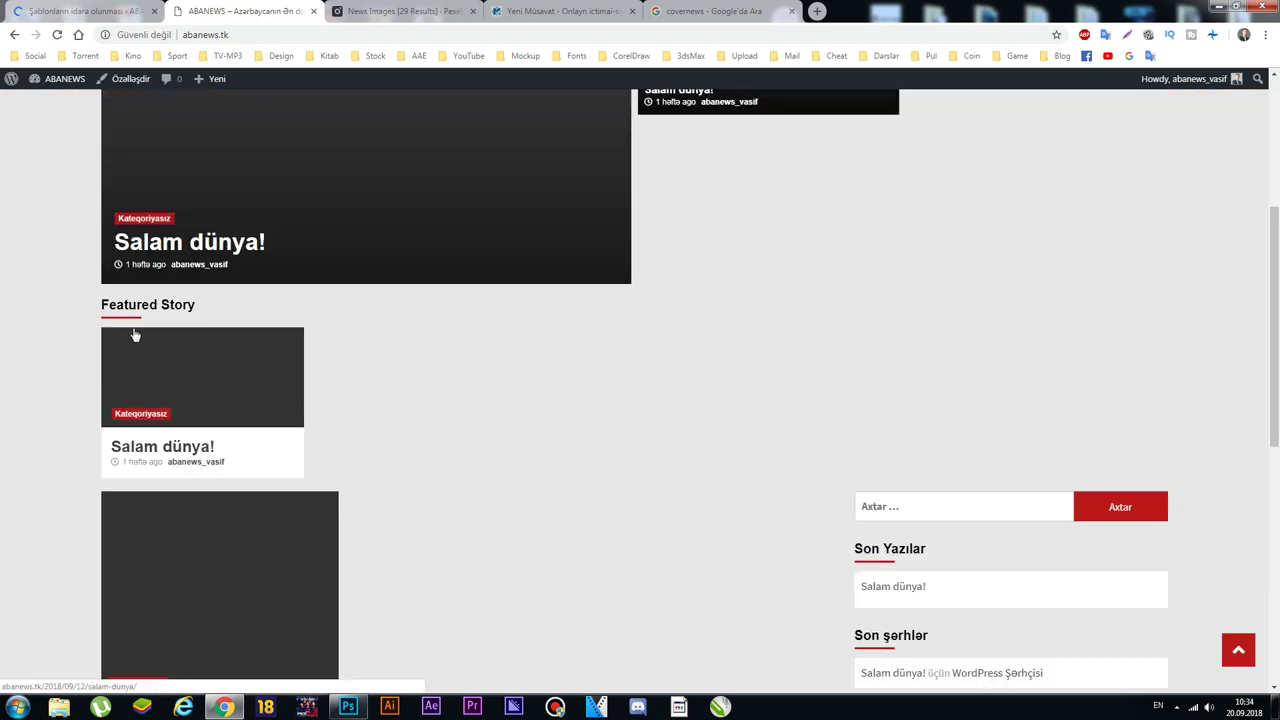
Step: Close the Pexels news images and Yeni Müsavat browser tabs, leaving the covernews image results in view
click(432, 11)
click(472, 11)
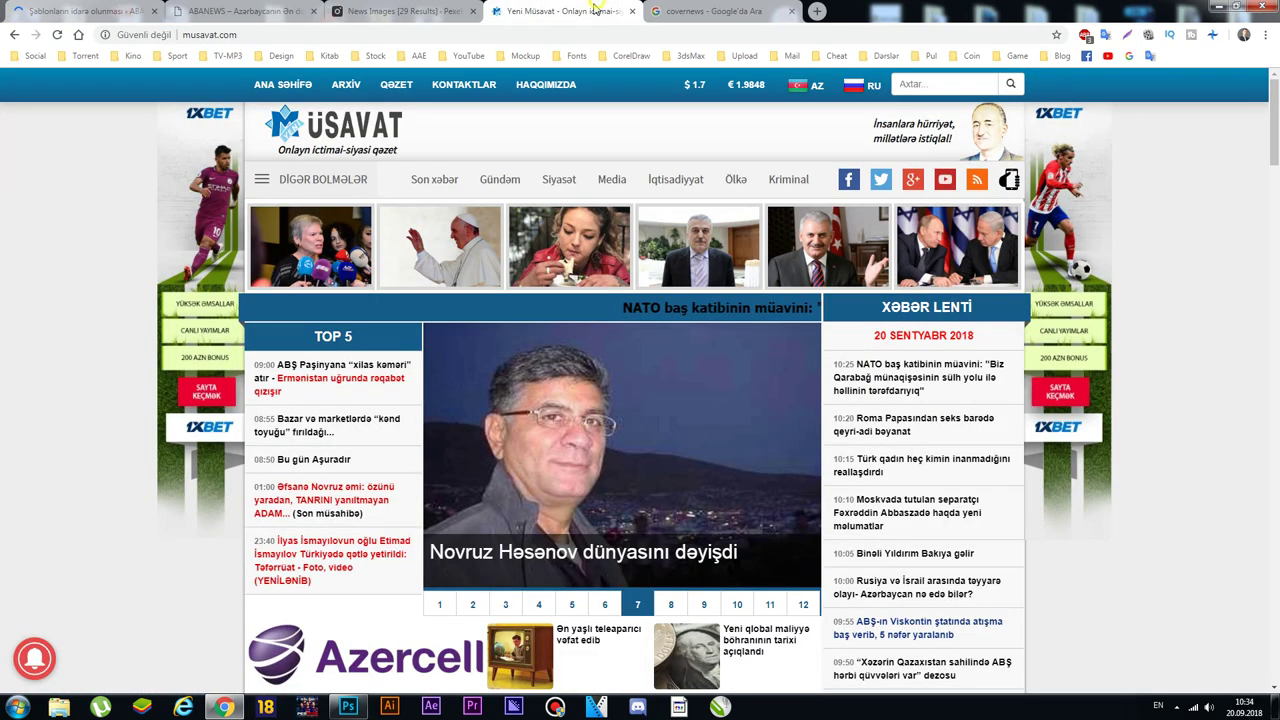
click(472, 11)
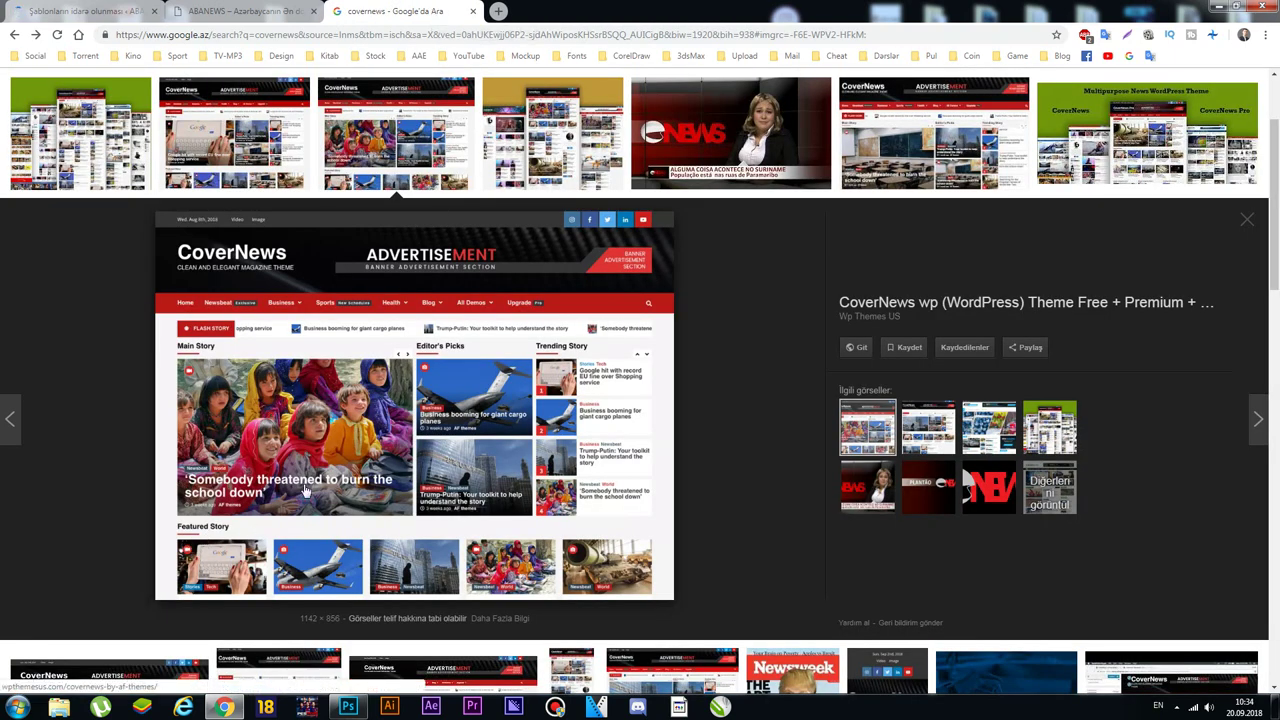
Step: Look through the ABANEWS homepage sections and open the Nümunə səhifə page from the site's main menu
click(250, 11)
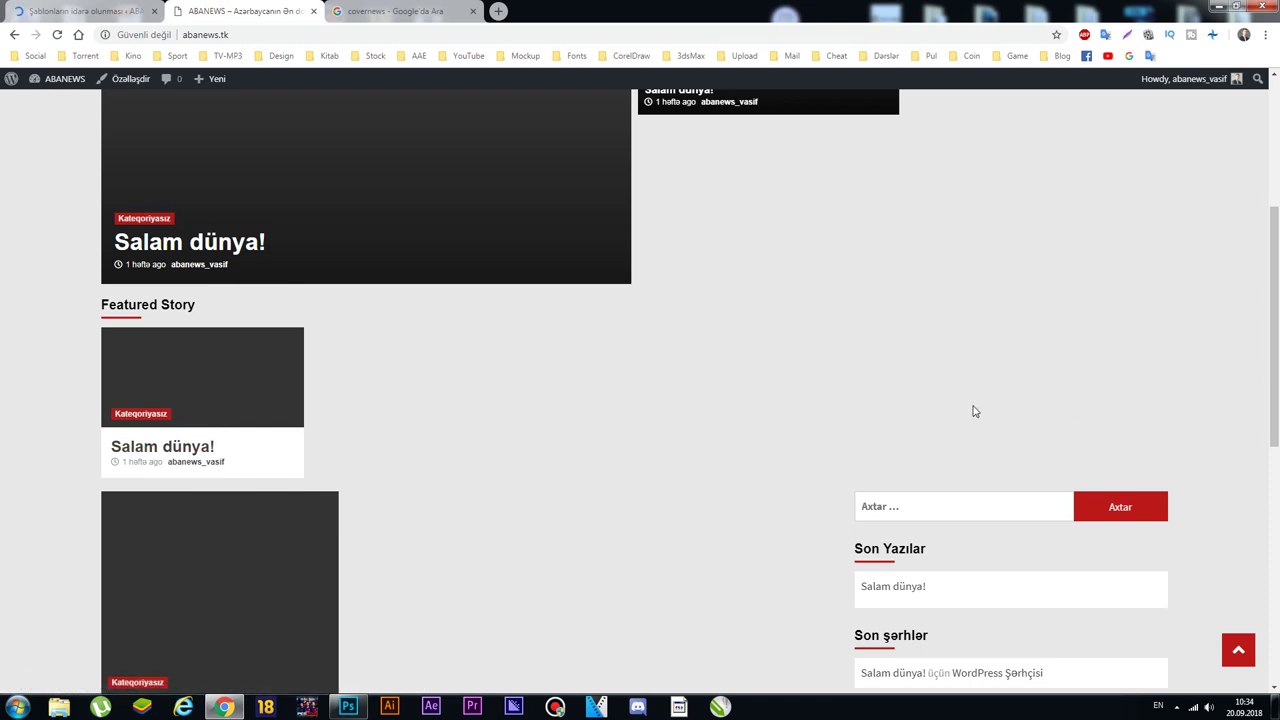
scroll(1043, 437, down, 5)
scroll(366, 288, up, 10)
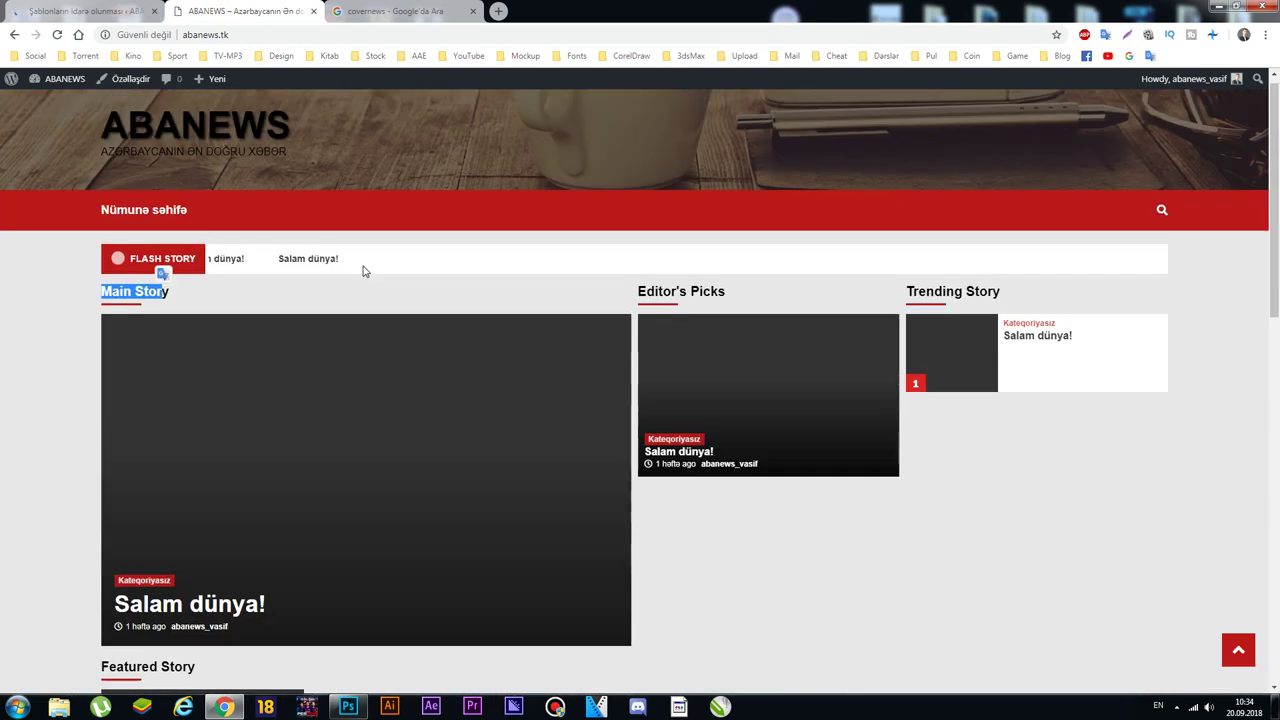
click(140, 222)
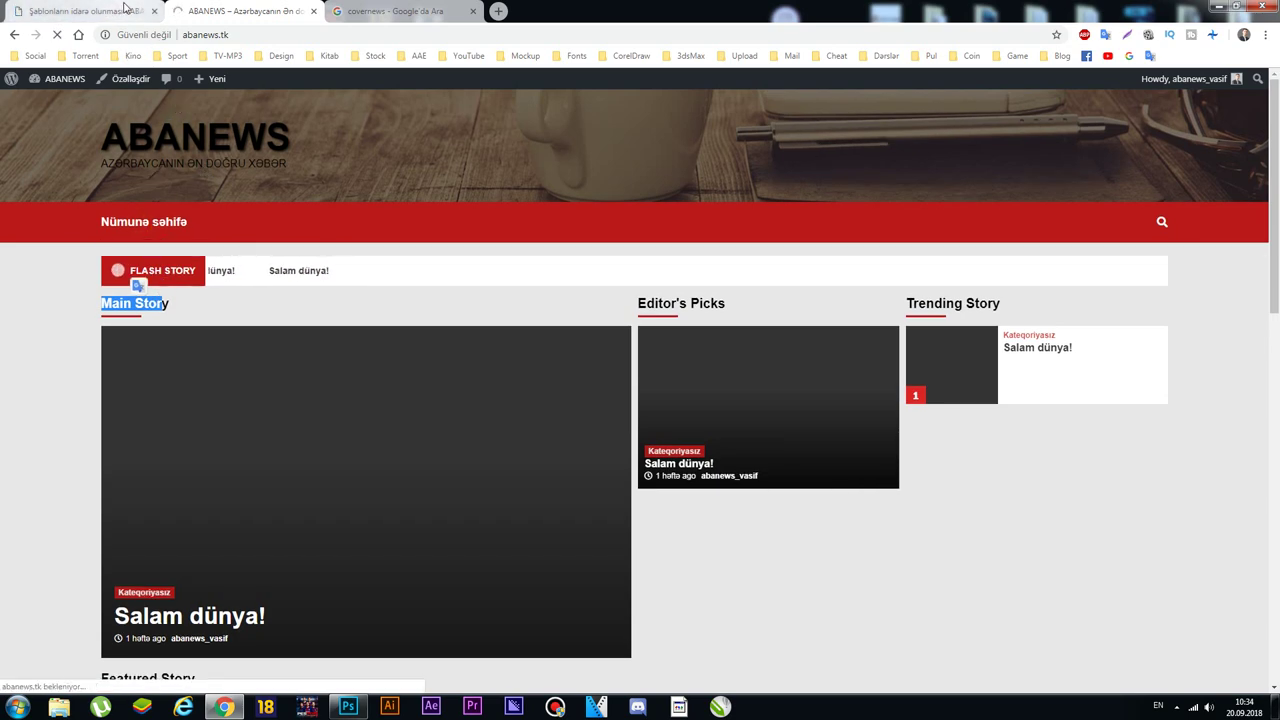
Step: Start a new post from the WordPress admin's posts section and title it "Nümunə - 1"
click(125, 10)
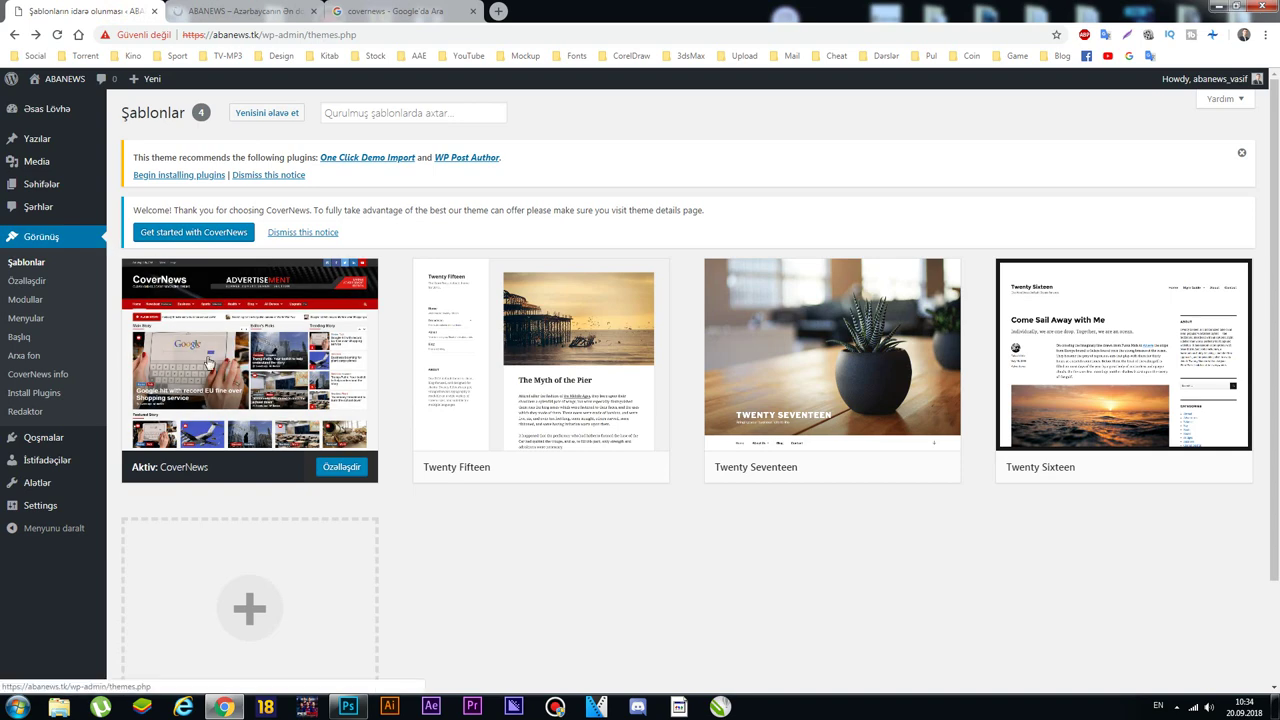
click(37, 138)
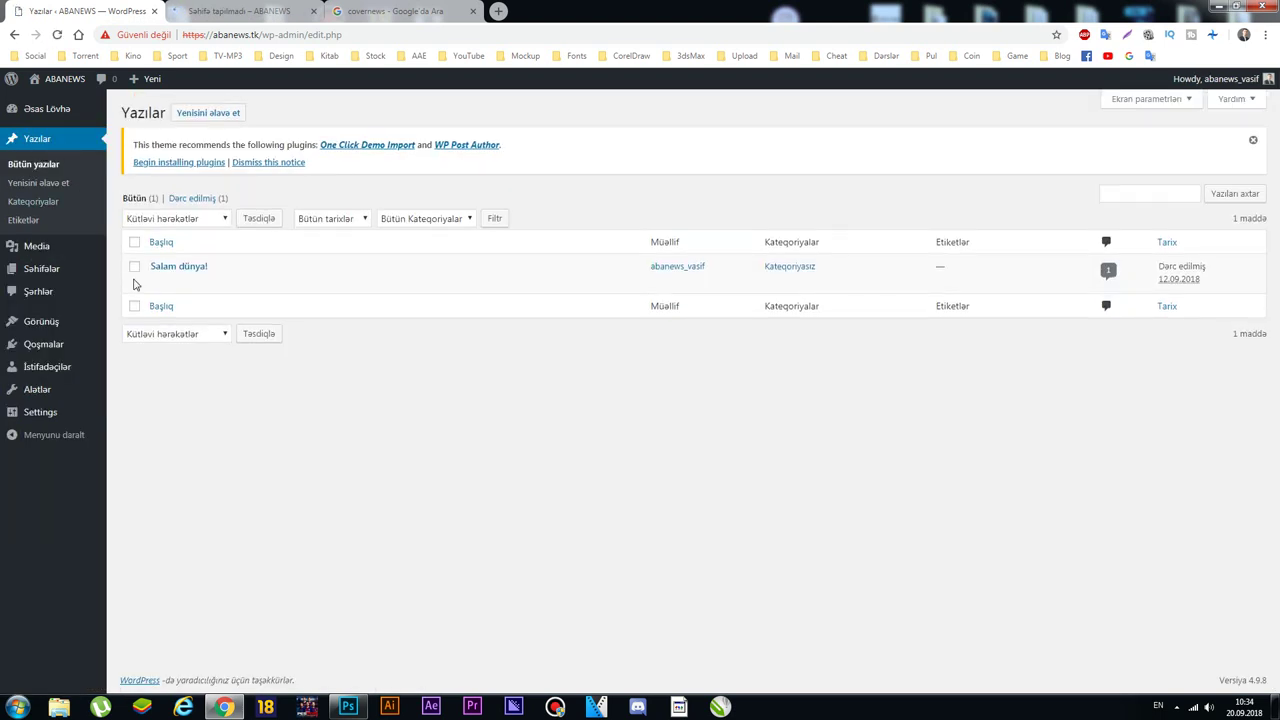
click(207, 114)
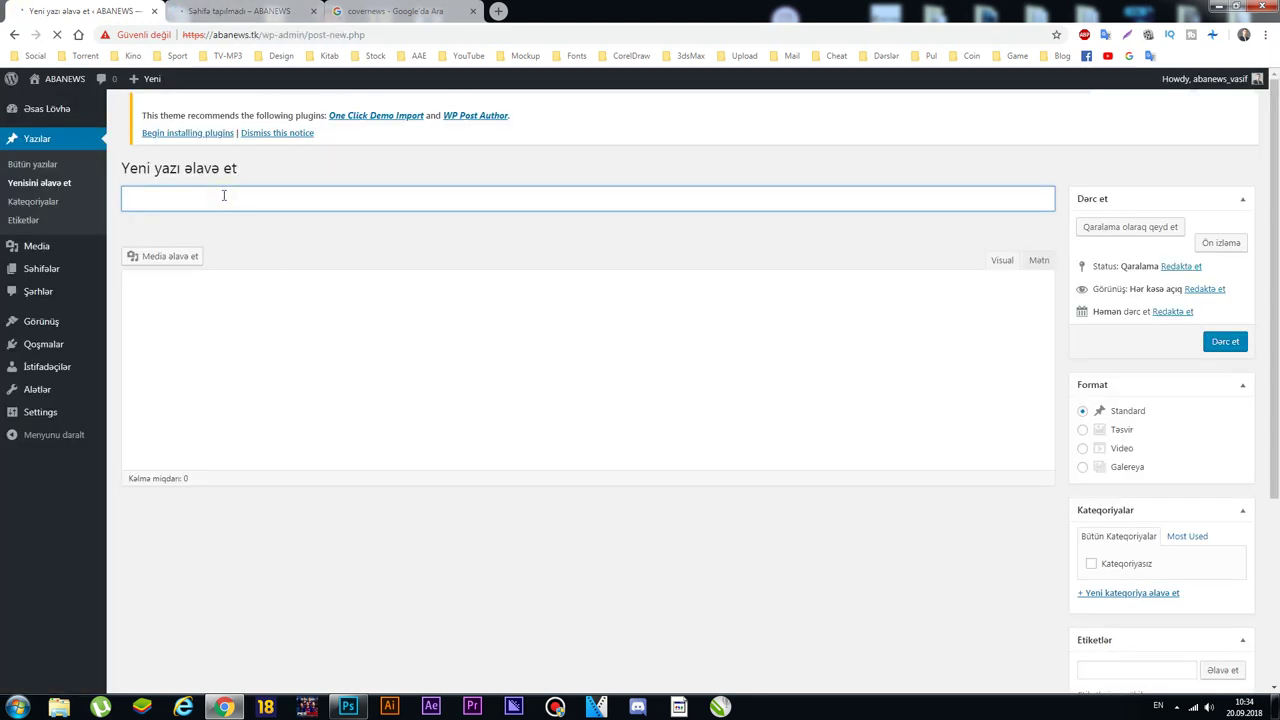
text(Nwmun)
key(BackSpace)
key(BackSpace)
key(BackSpace)
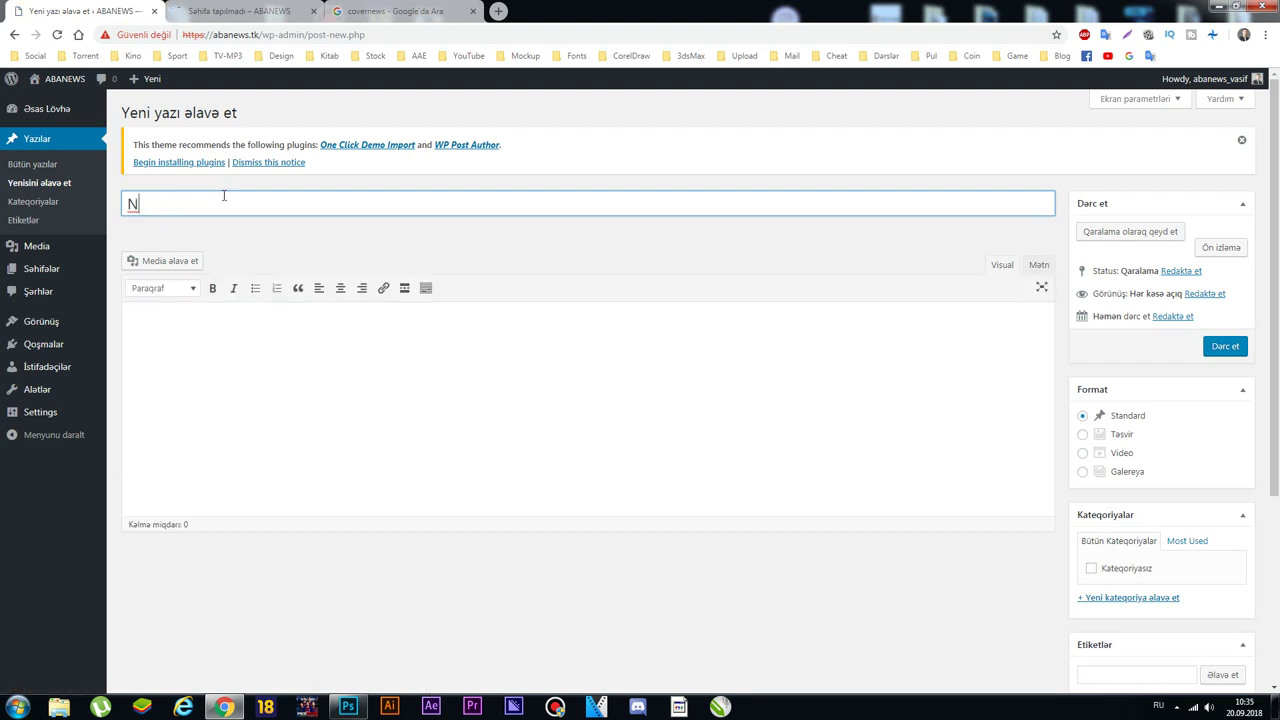
text(munə - 1)
Step: Enter "asdfasdfasdfasd sdfsdf" as the body text of the Nümunə - 1 post and publish it
click(260, 320)
text(asdfasdfasdfasd sdfsdf)
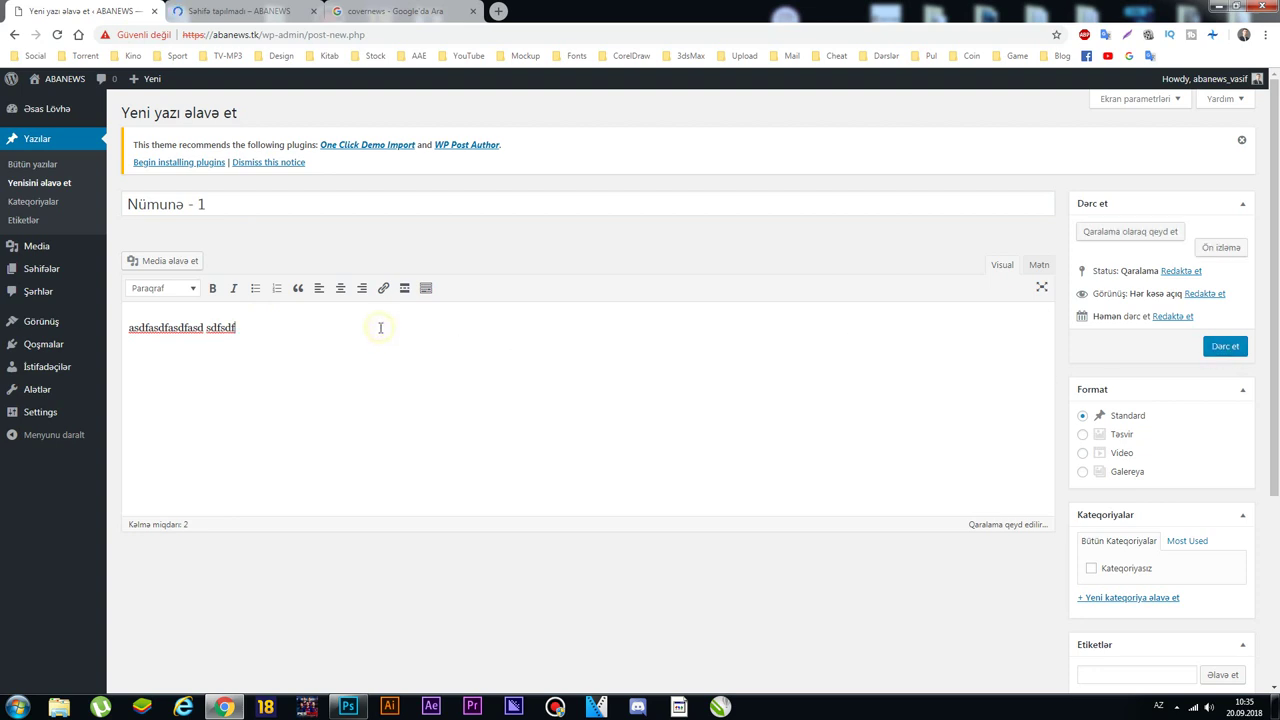
click(1227, 348)
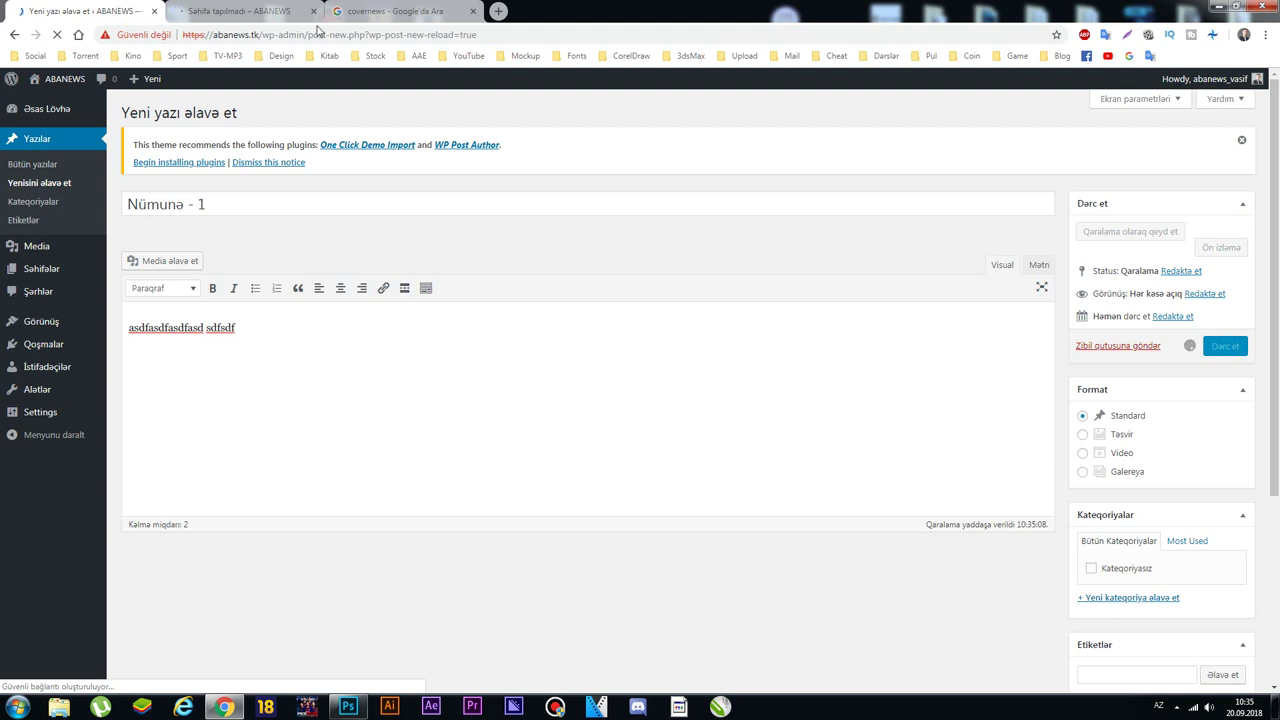
Step: Load the abanews.tk homepage in the site's tab by removing the sample page path from the address
click(276, 11)
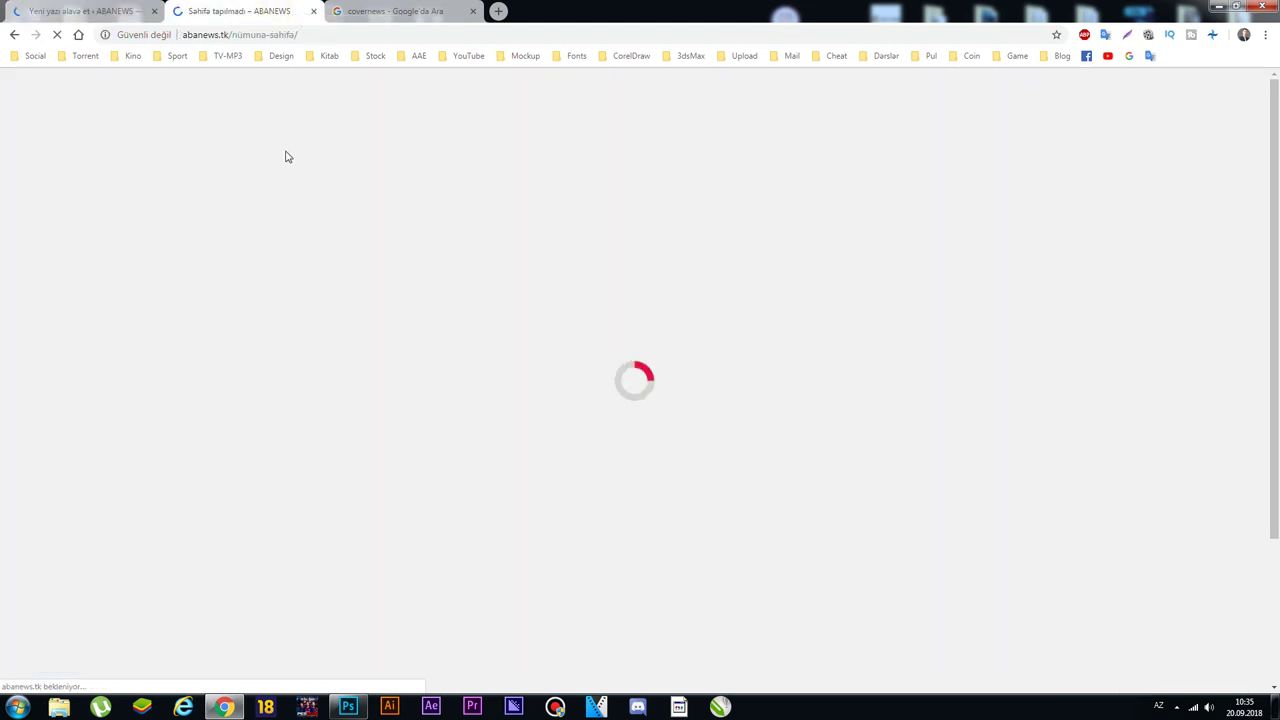
drag(229, 35, 399, 48)
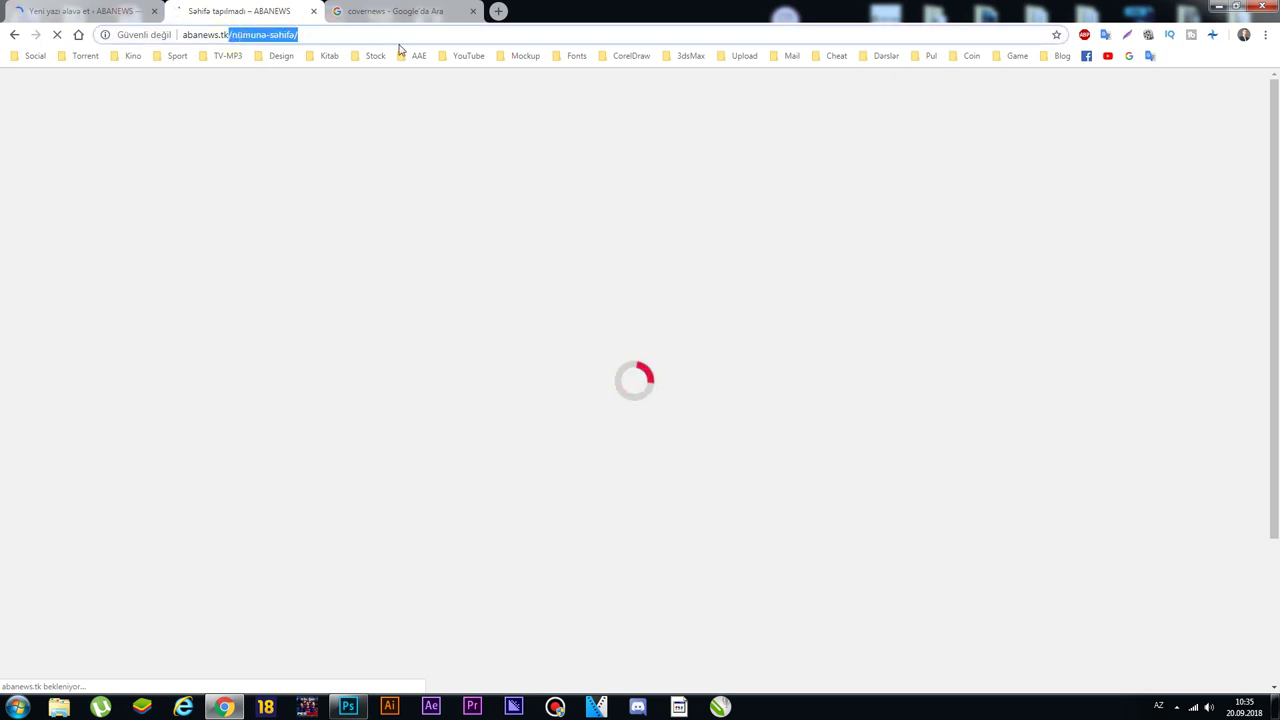
key(BackSpace)
key(Return)
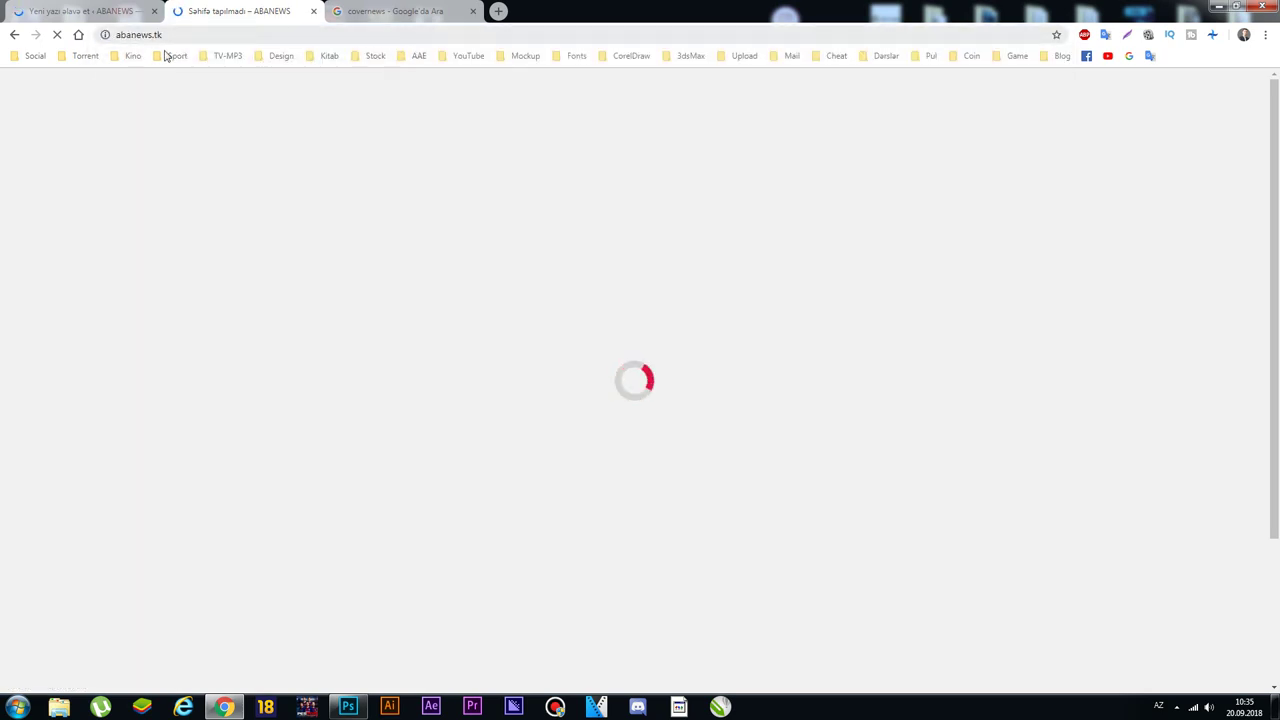
click(108, 11)
click(240, 11)
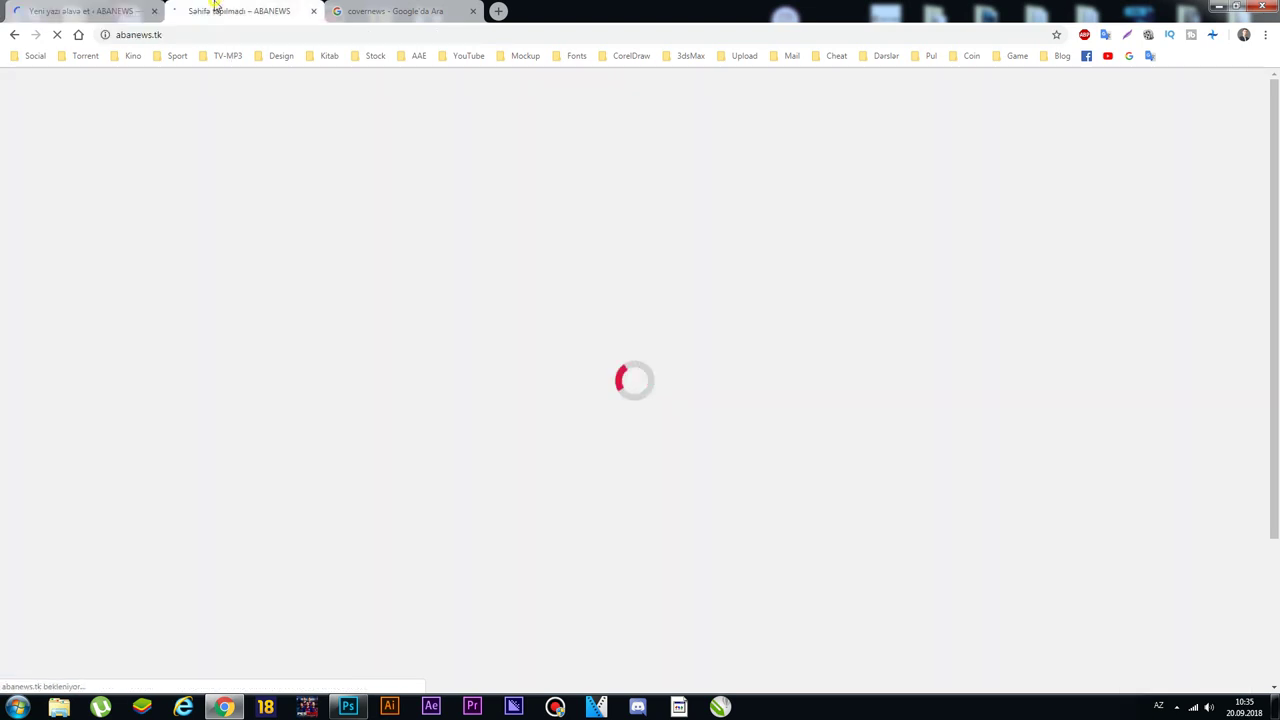
click(108, 10)
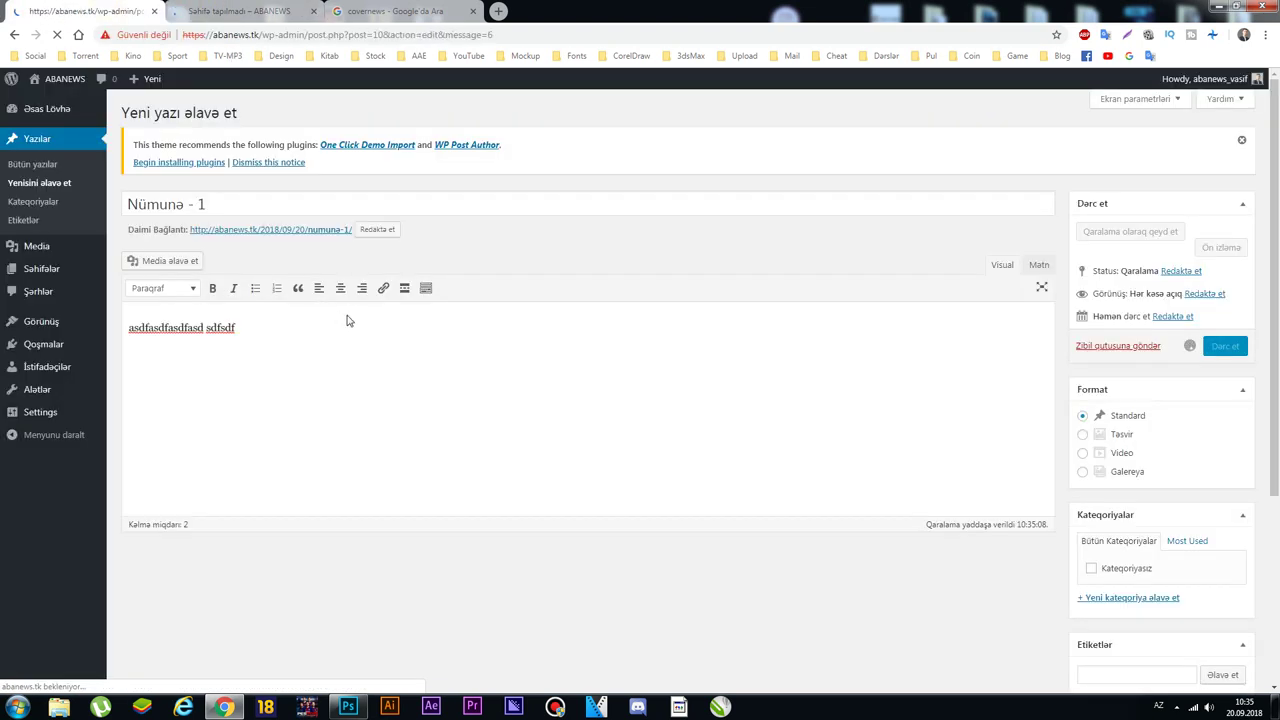
click(232, 11)
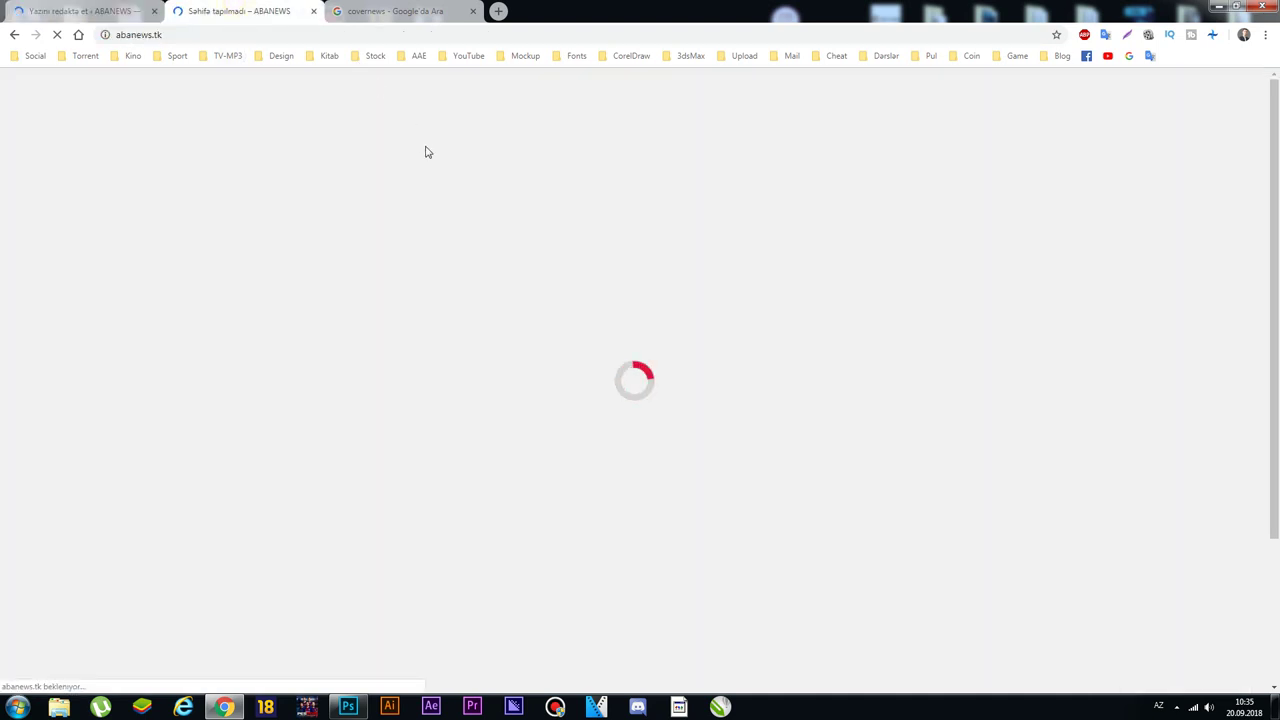
key(ctrl+shift+Tab)
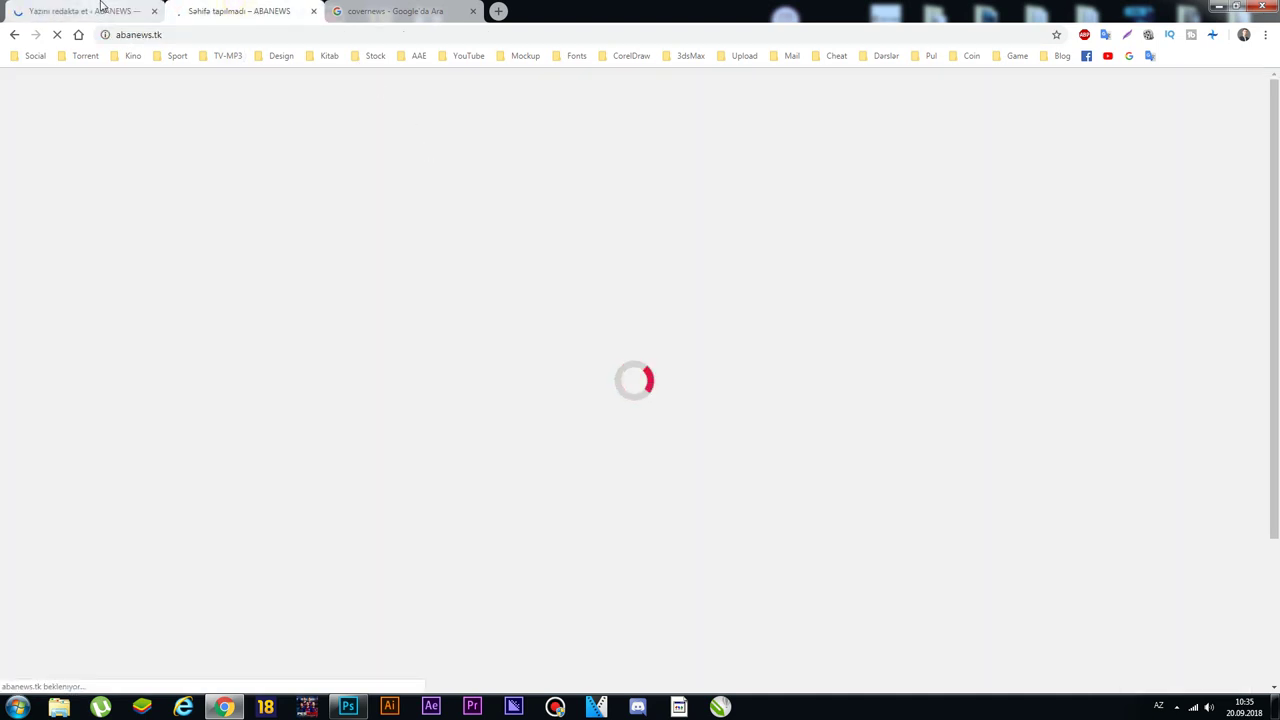
click(232, 18)
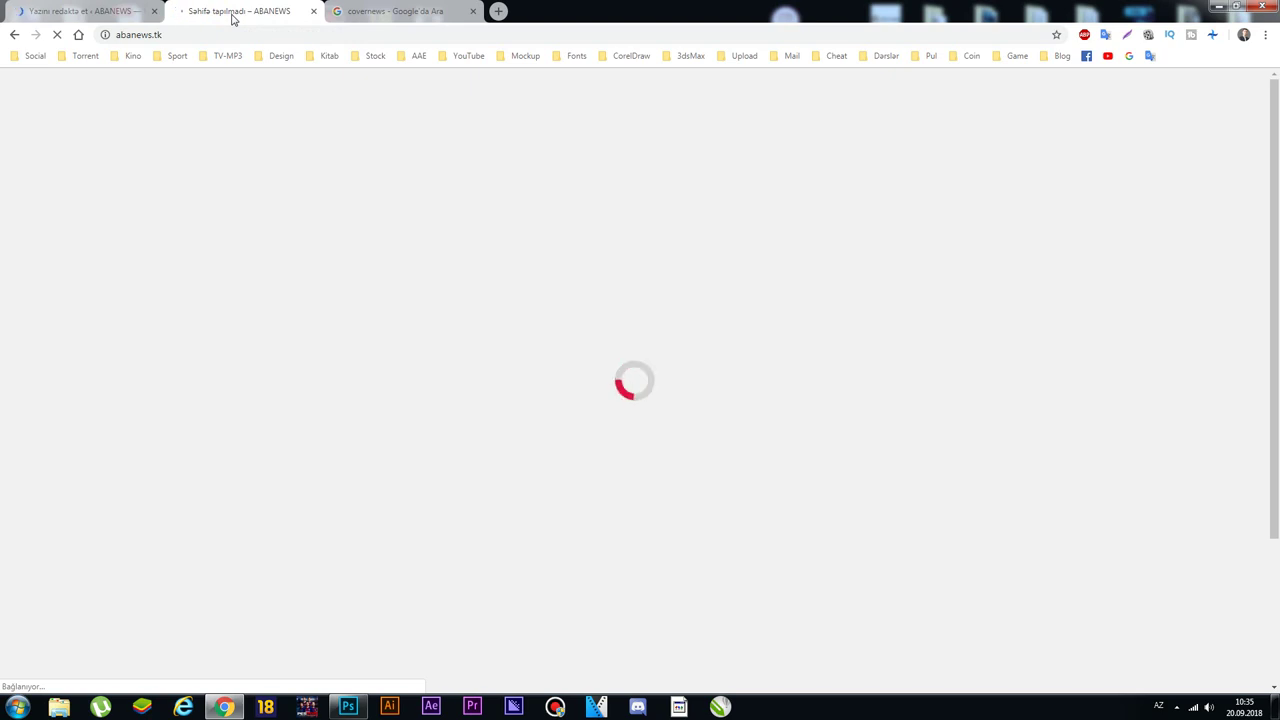
Step: Add a second new post titled "Nümunə - 2" without body text and publish it
click(70, 20)
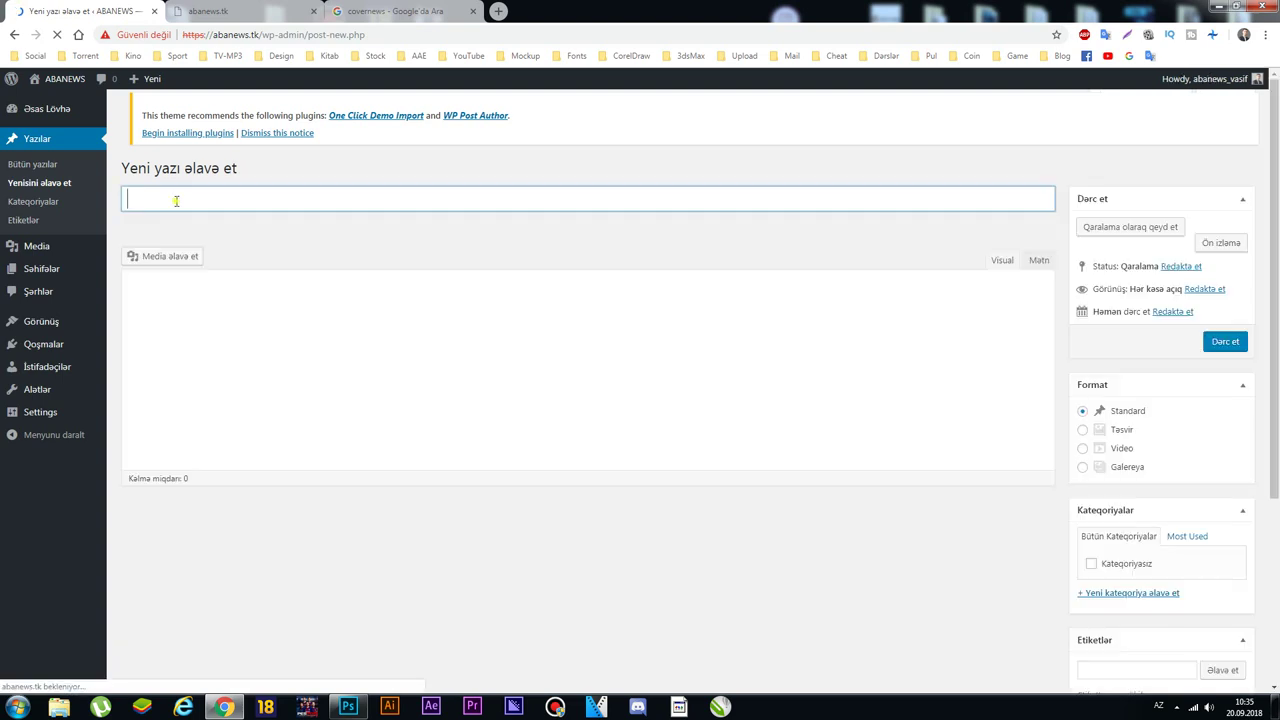
text(ümunə - 2)
click(1222, 349)
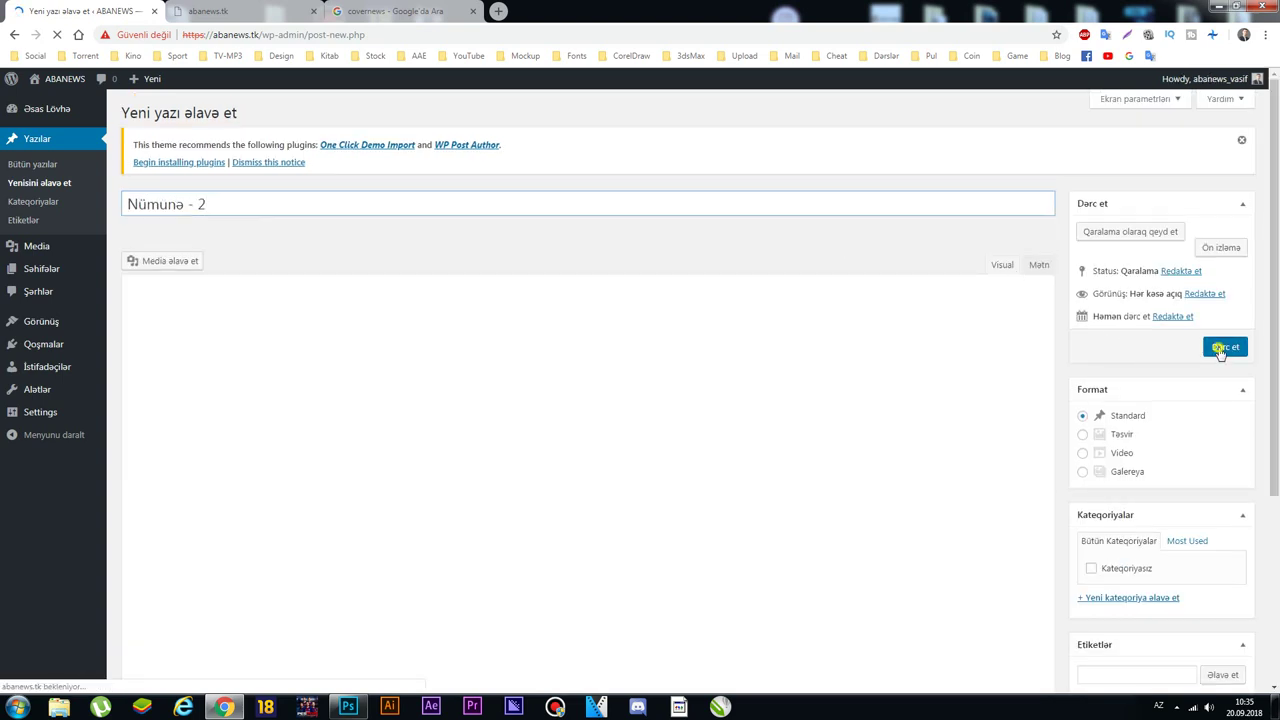
Step: Close the ABANEWS site tab and load abanews.tk in a new browser tab
click(256, 10)
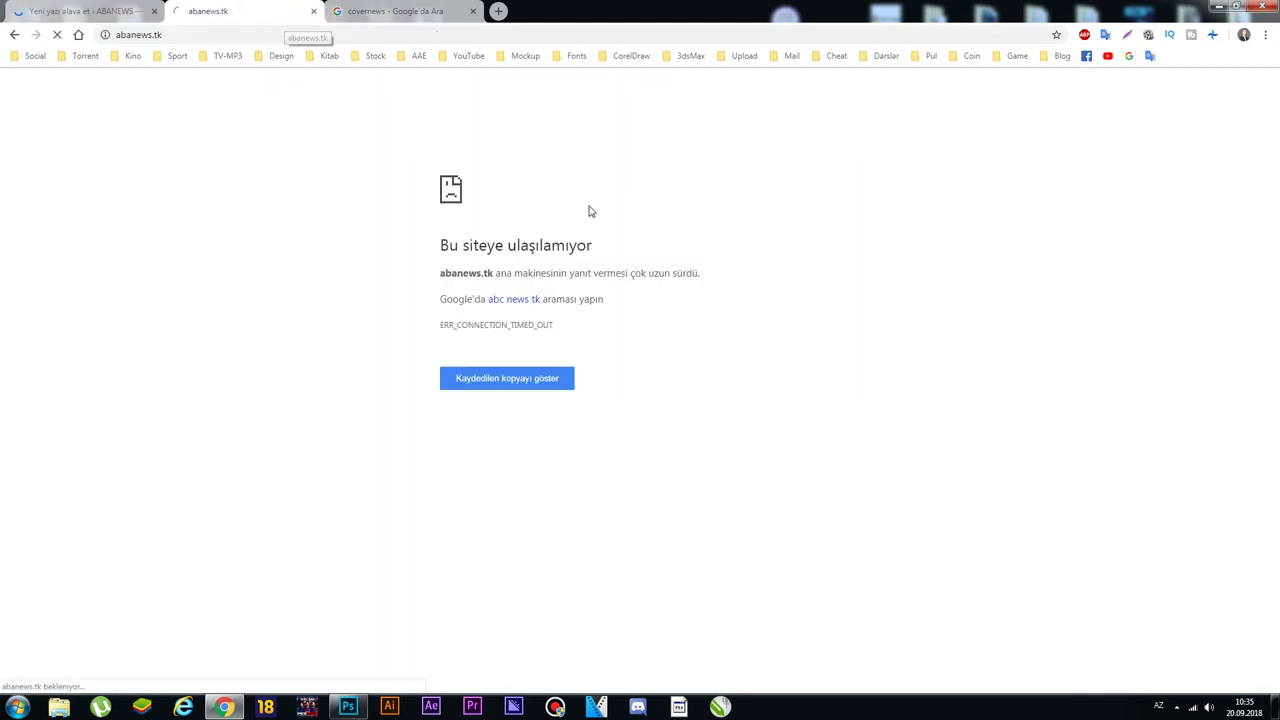
click(311, 11)
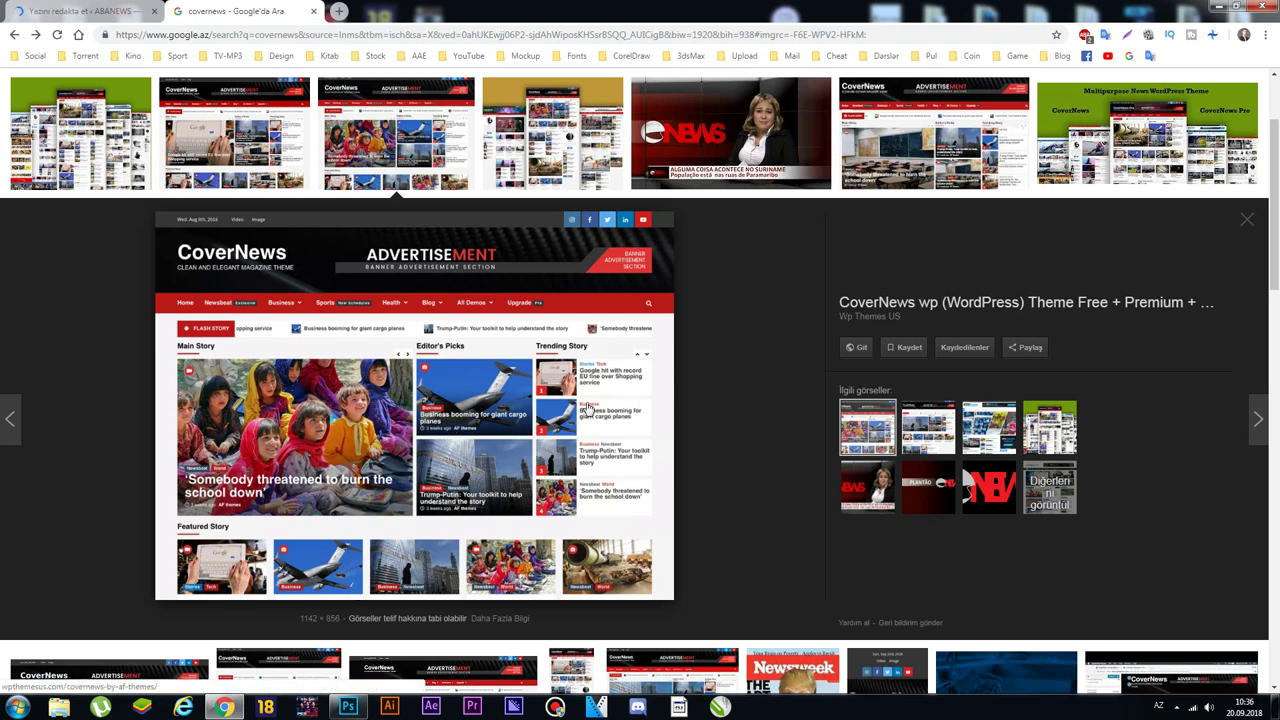
key(ctrl+Tab)
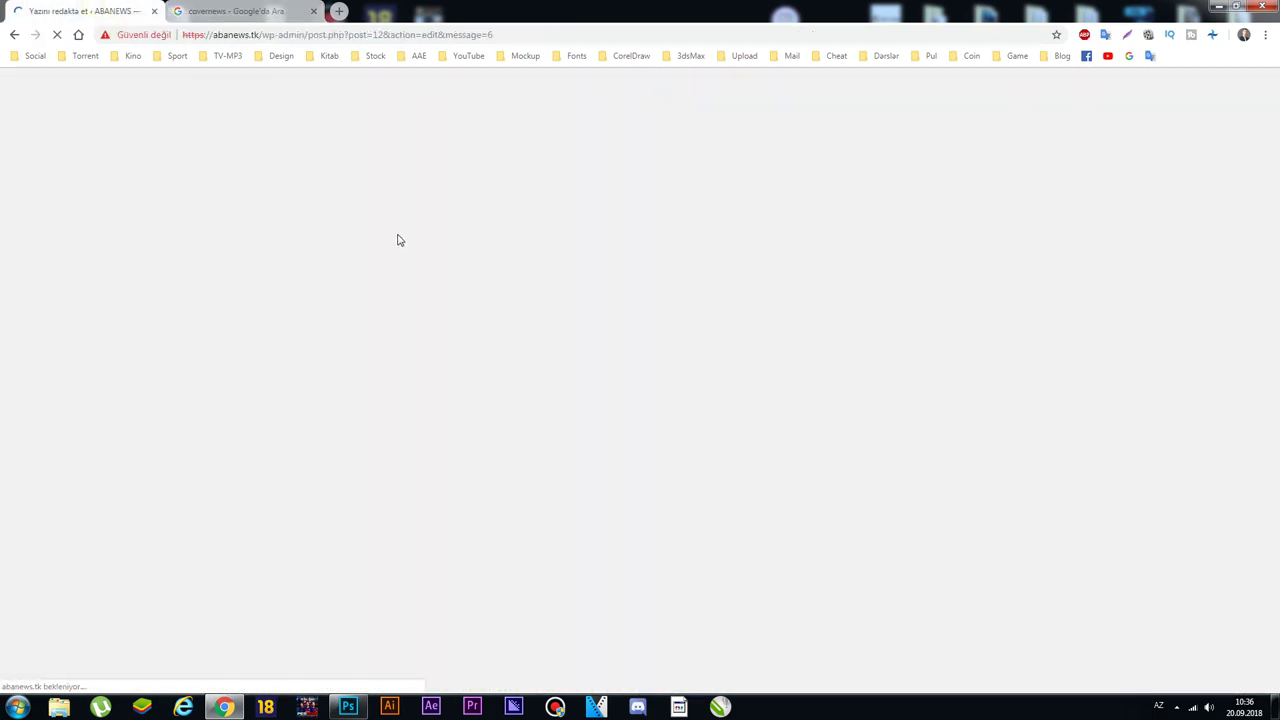
click(339, 11)
text(aba)
key(Return)
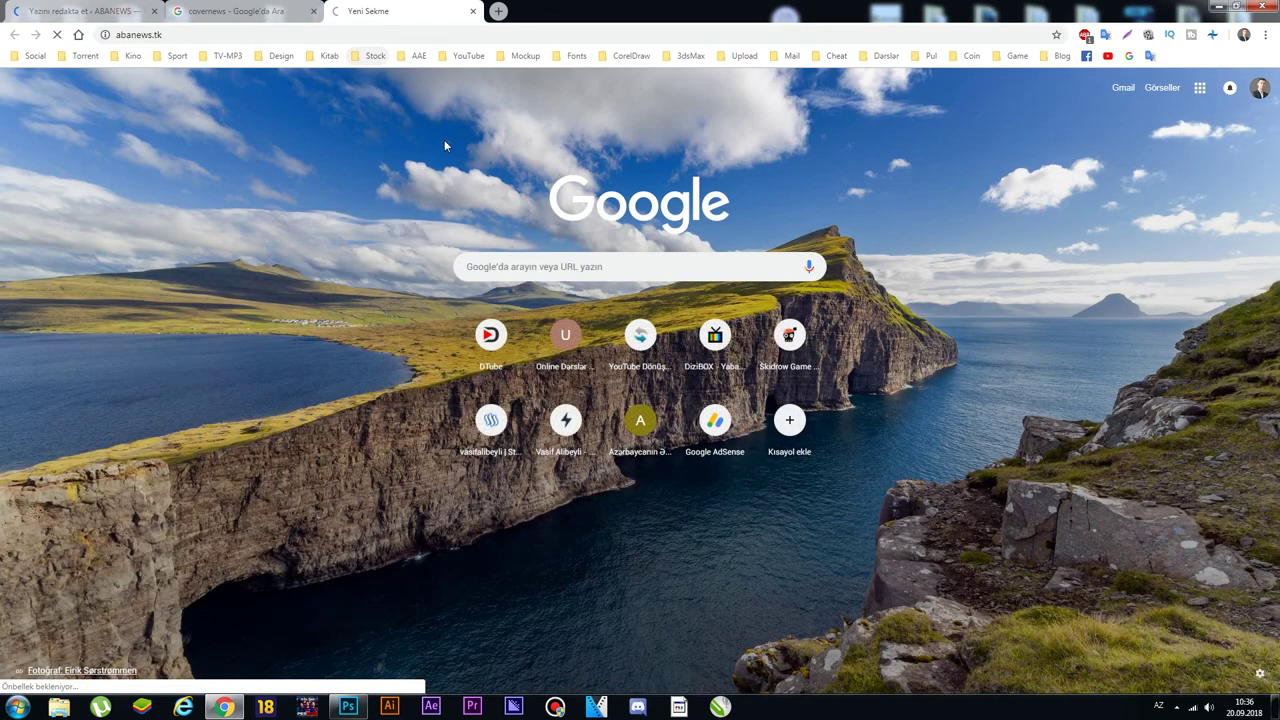
Step: Return to the Nümunə - 2 edit page in the WordPress admin and start adding another new post
click(101, 11)
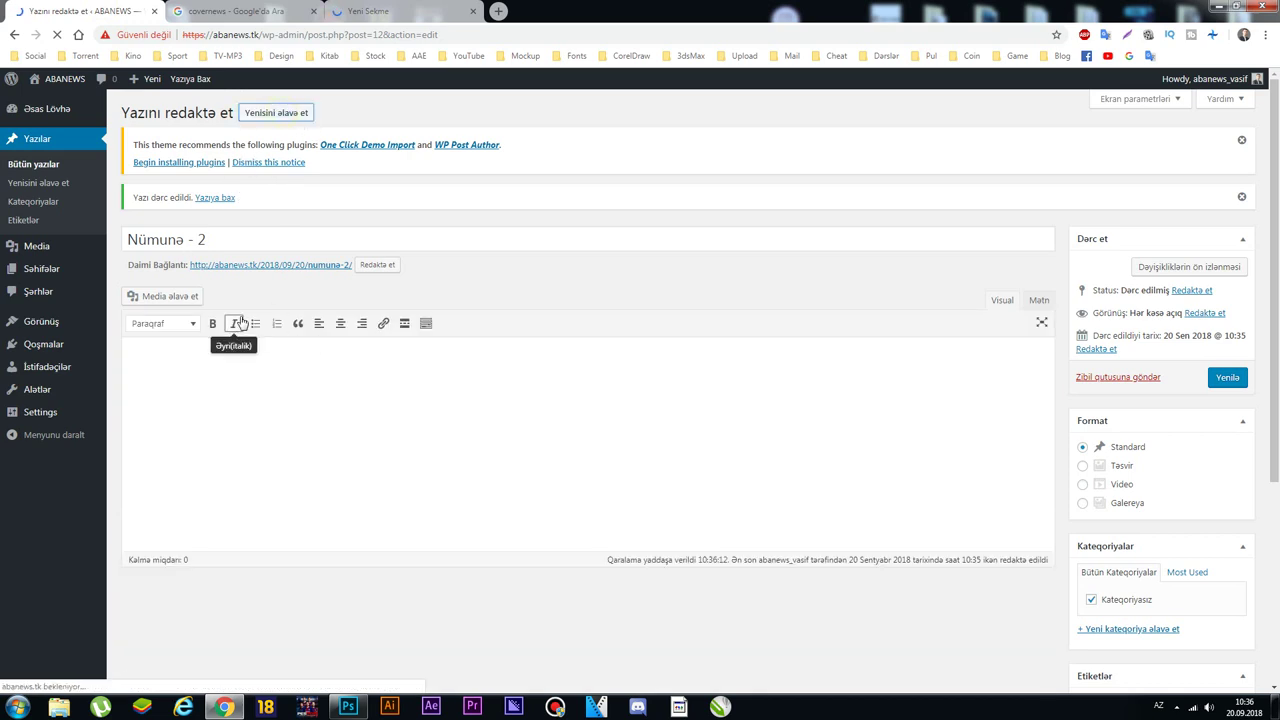
click(372, 11)
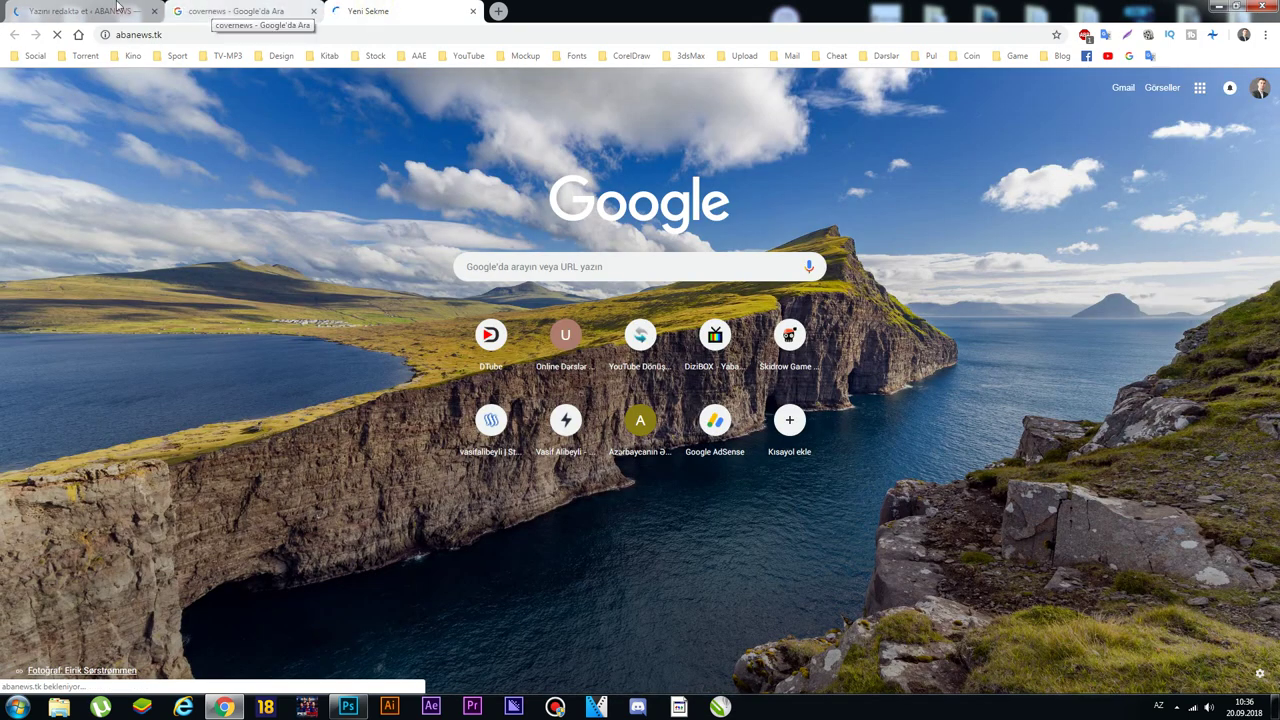
click(150, 9)
Step: Examine how the new posts fill the Main Story, Editor's Picks, Trending Story and Featured Story sections on the ABANEWS homepage
click(404, 14)
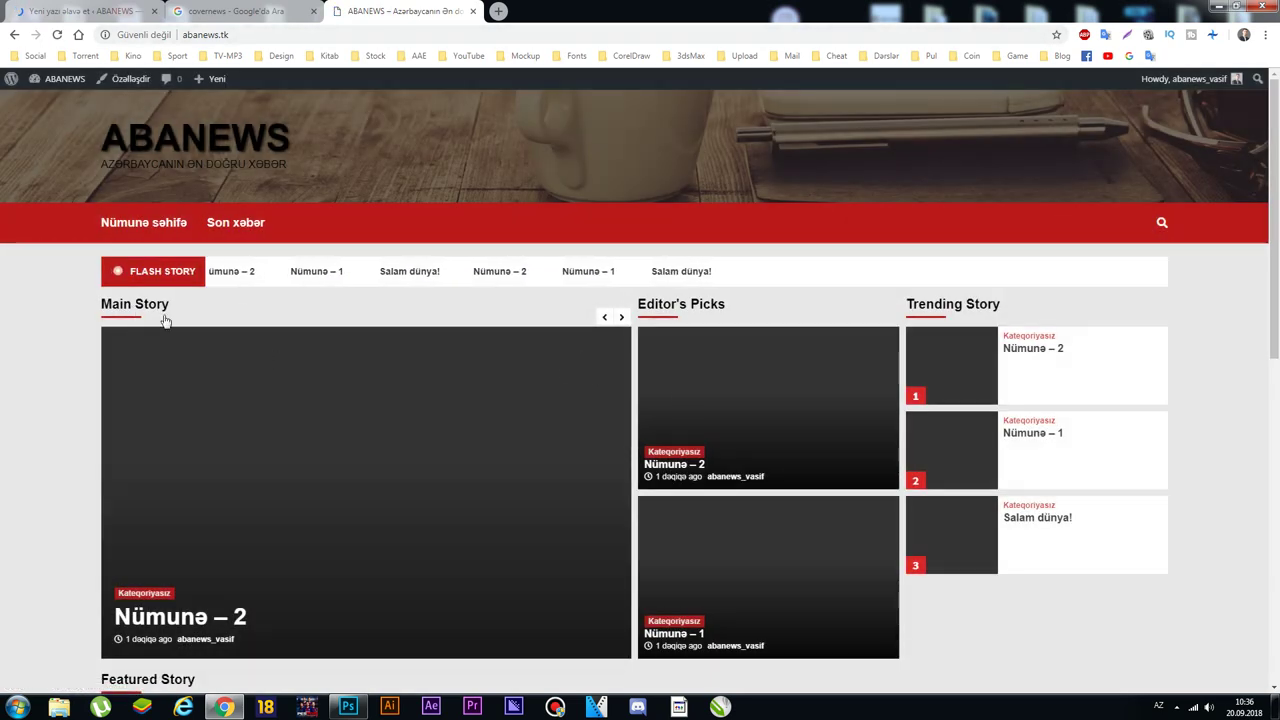
scroll(300, 290, down, 2)
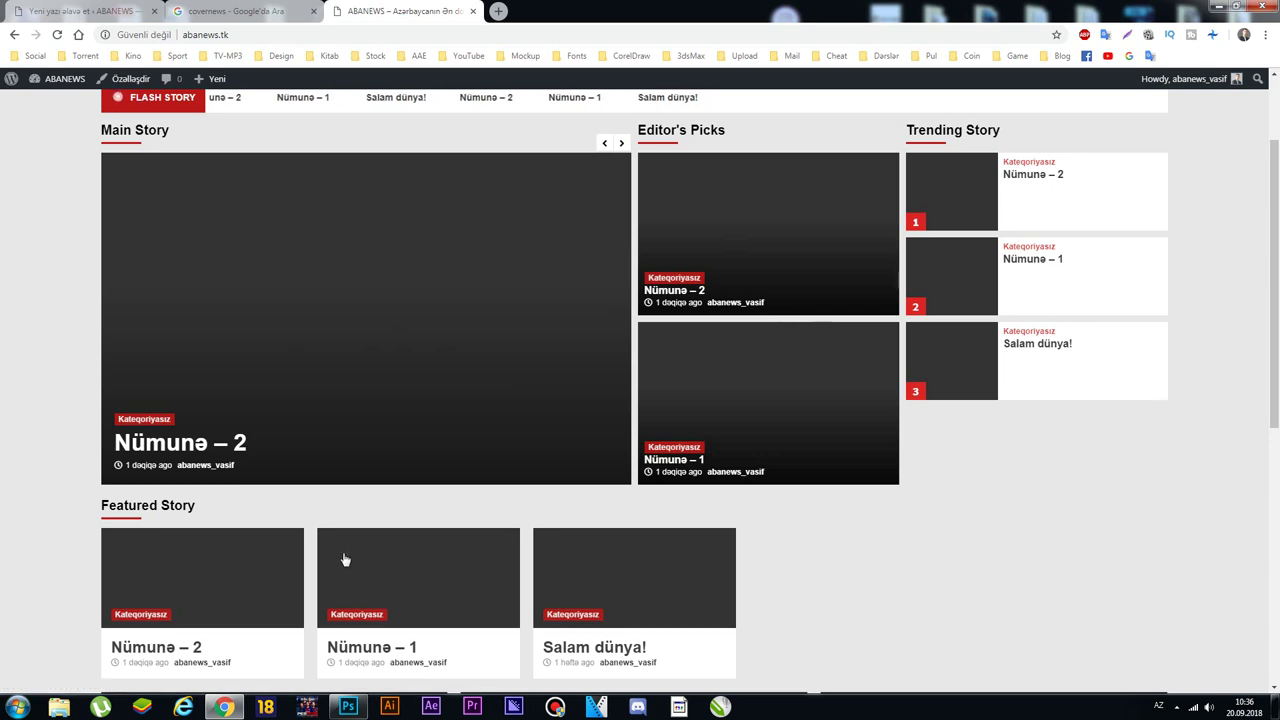
scroll(735, 531, down, 1)
scroll(735, 531, up, 2)
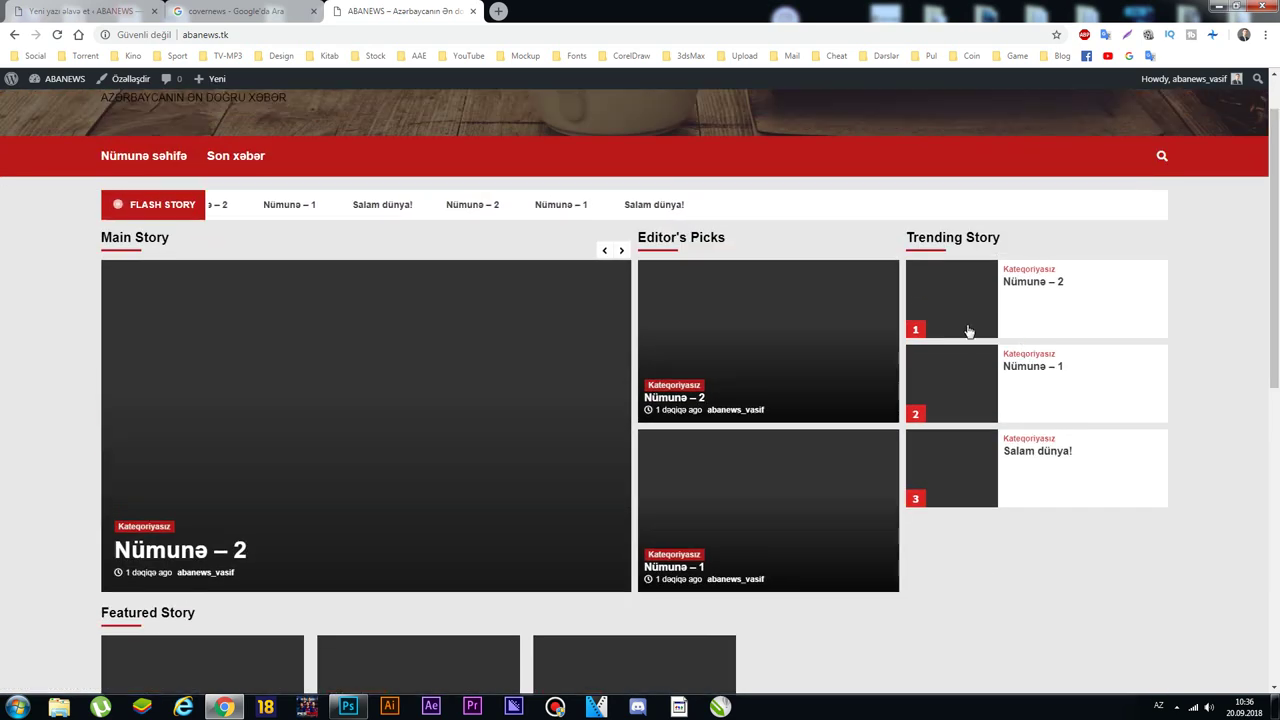
Step: Return to the new post page in the WordPress admin, title the post "Nümunə - 3" without body text and publish it
scroll(822, 606, down, 8)
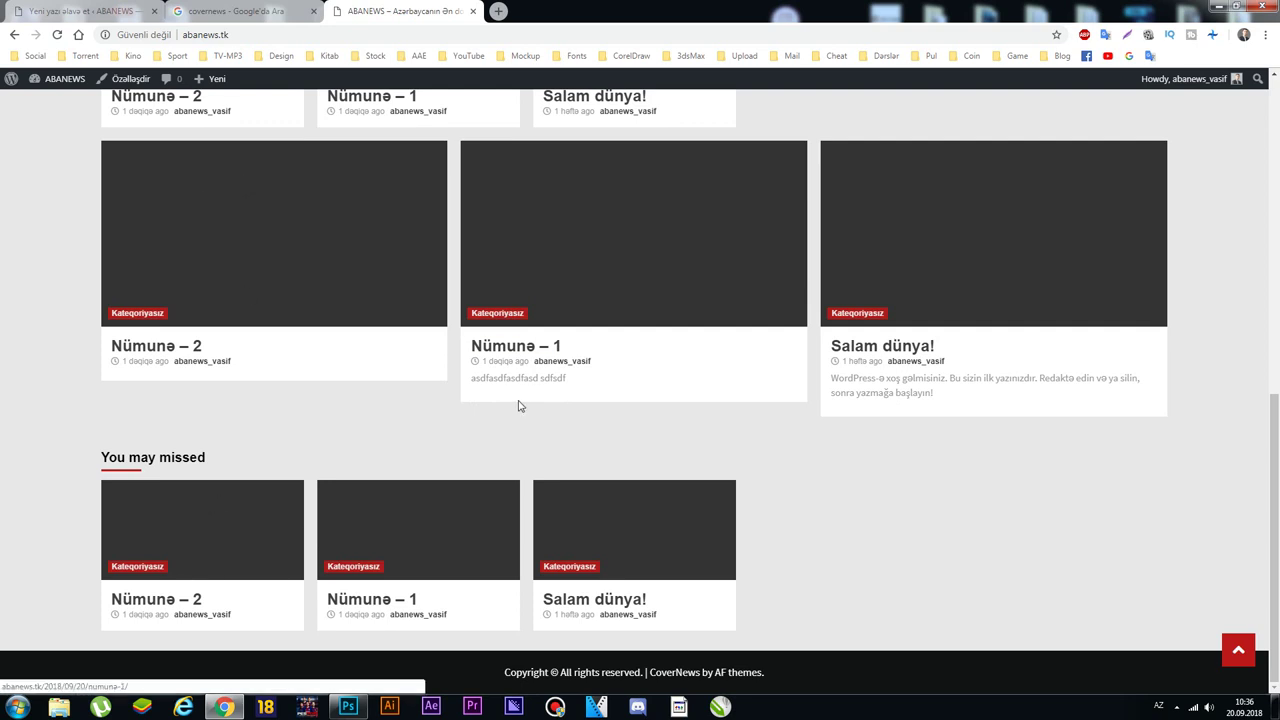
scroll(500, 494, up, 4)
scroll(234, 206, up, 4)
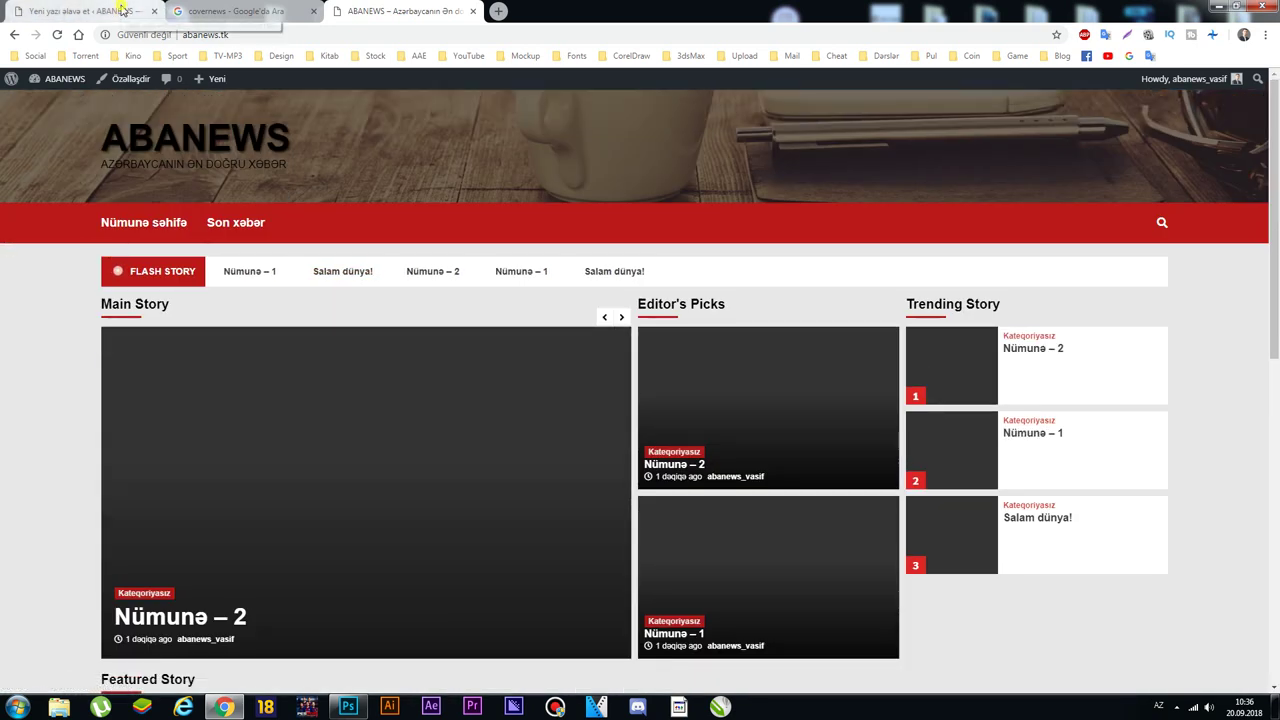
click(128, 11)
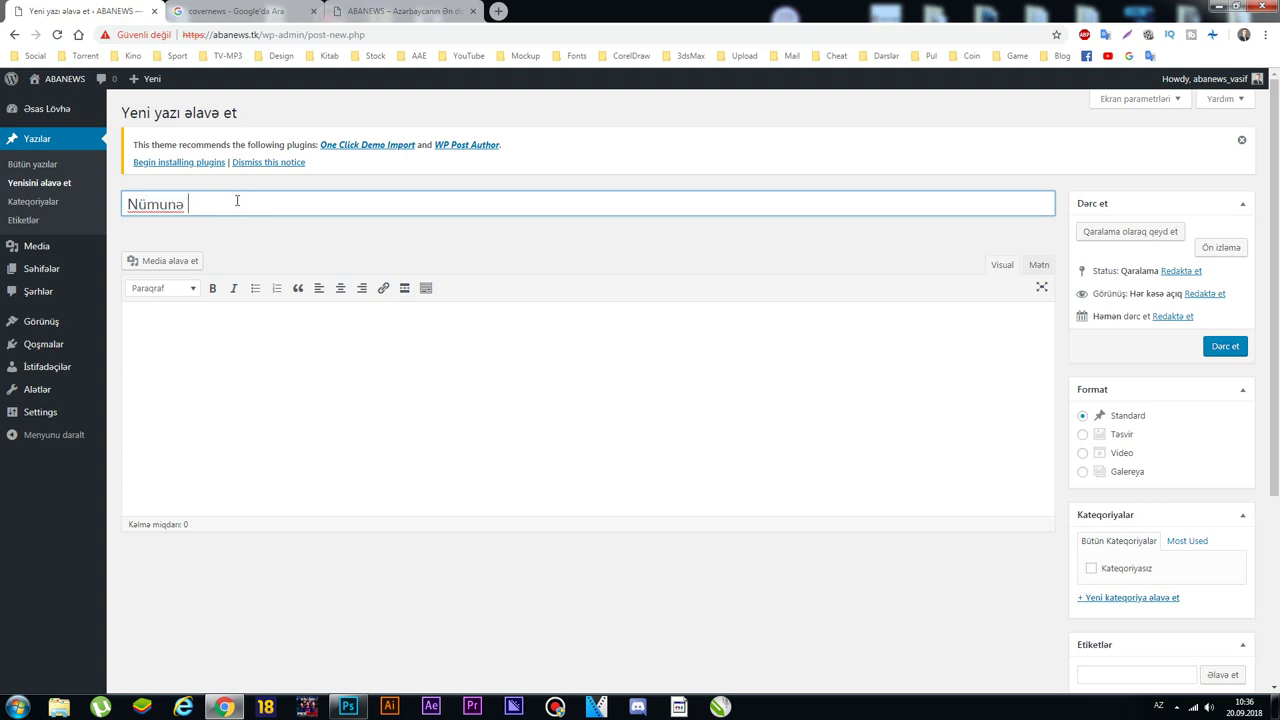
click(1222, 347)
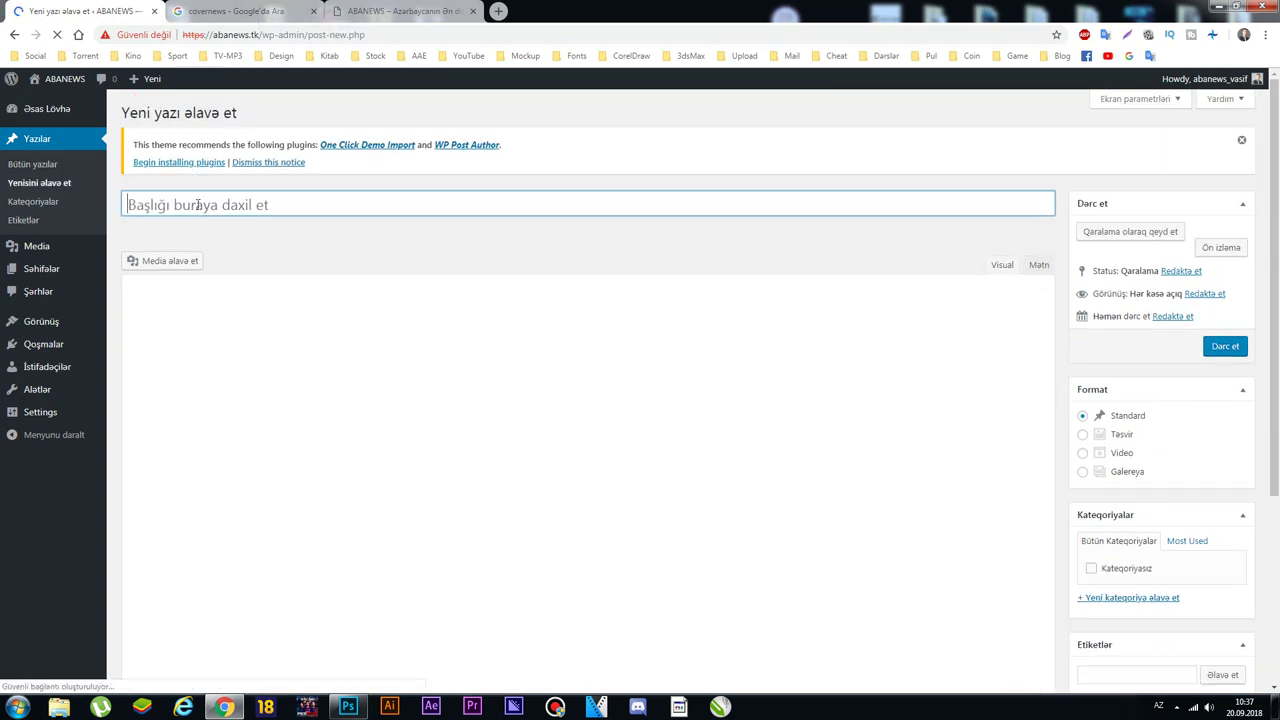
Step: Title another new post "Nümunə - 4", leave its body empty and publish it
click(202, 200)
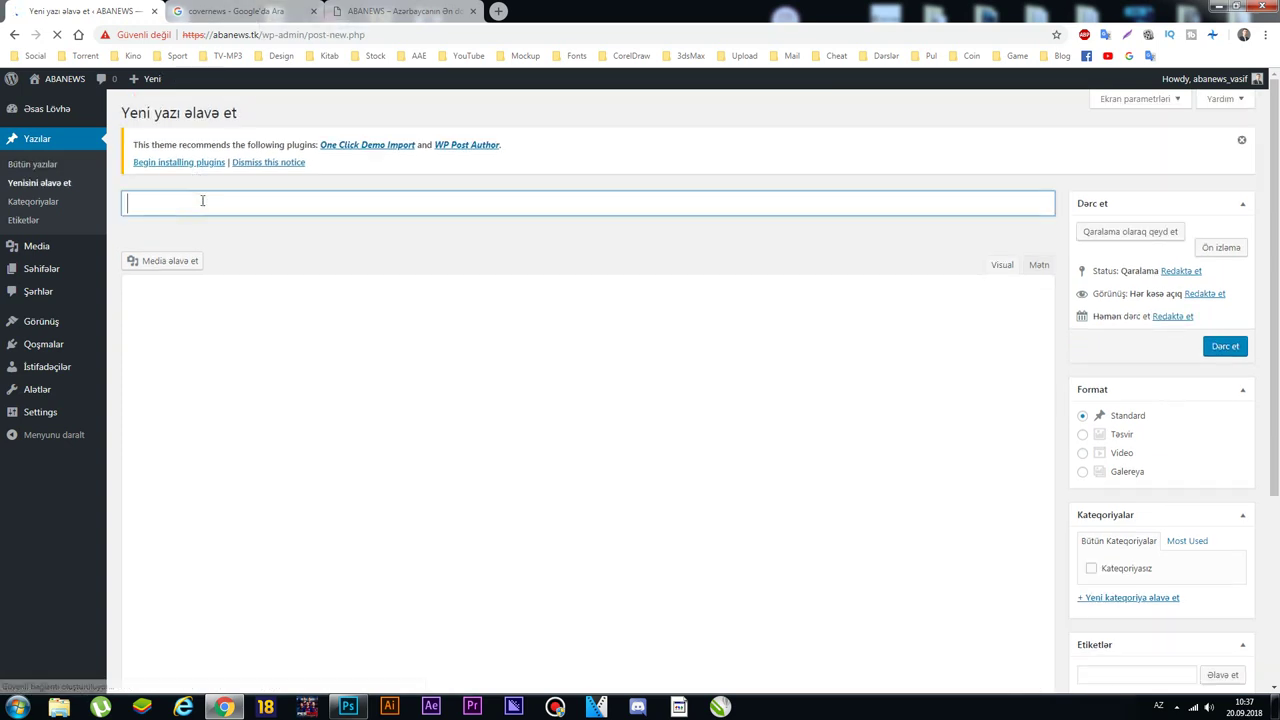
text(Nümunə)
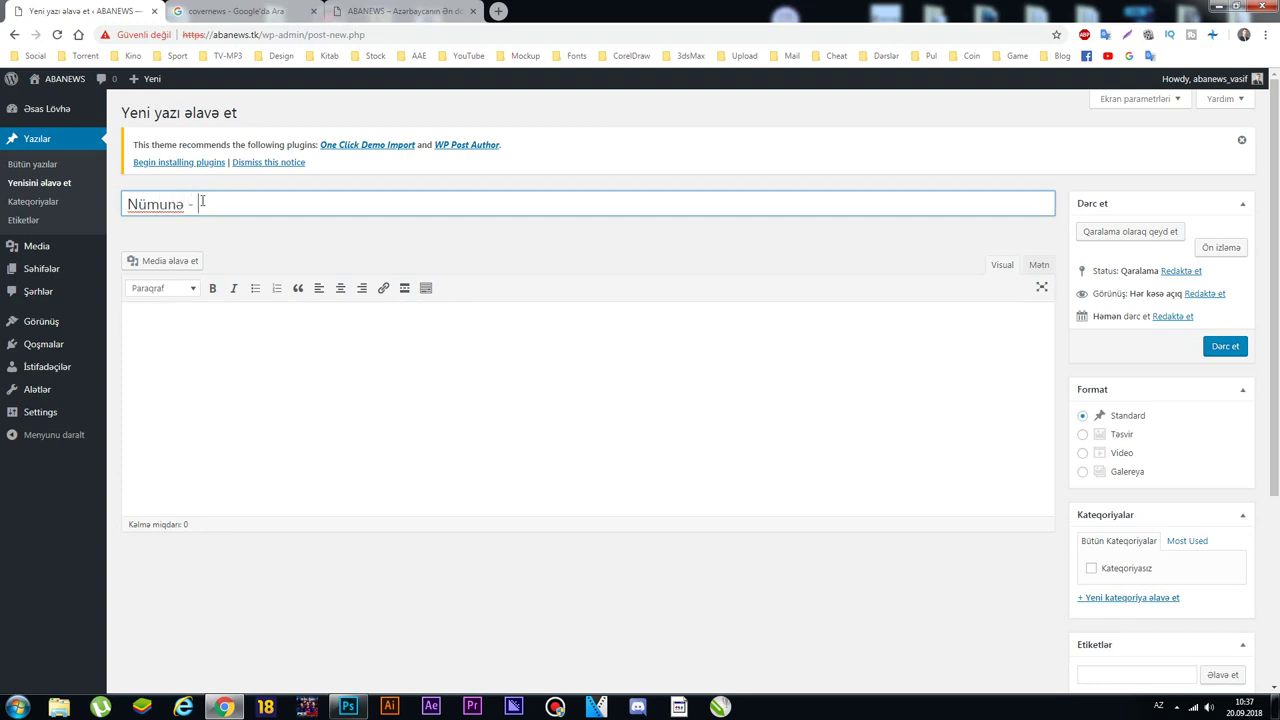
text( - 4)
click(1229, 354)
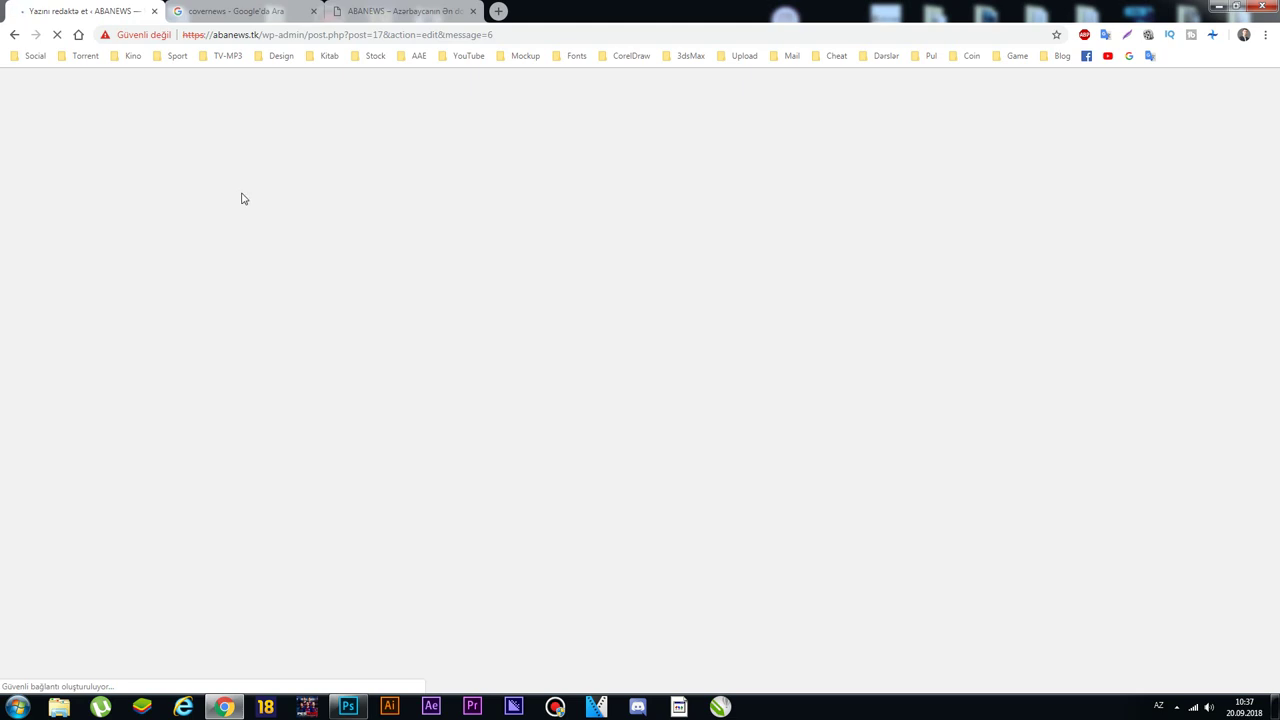
Step: Compare the CoverNews preview image in the Google results with the layout of the ABANEWS homepage
click(262, 12)
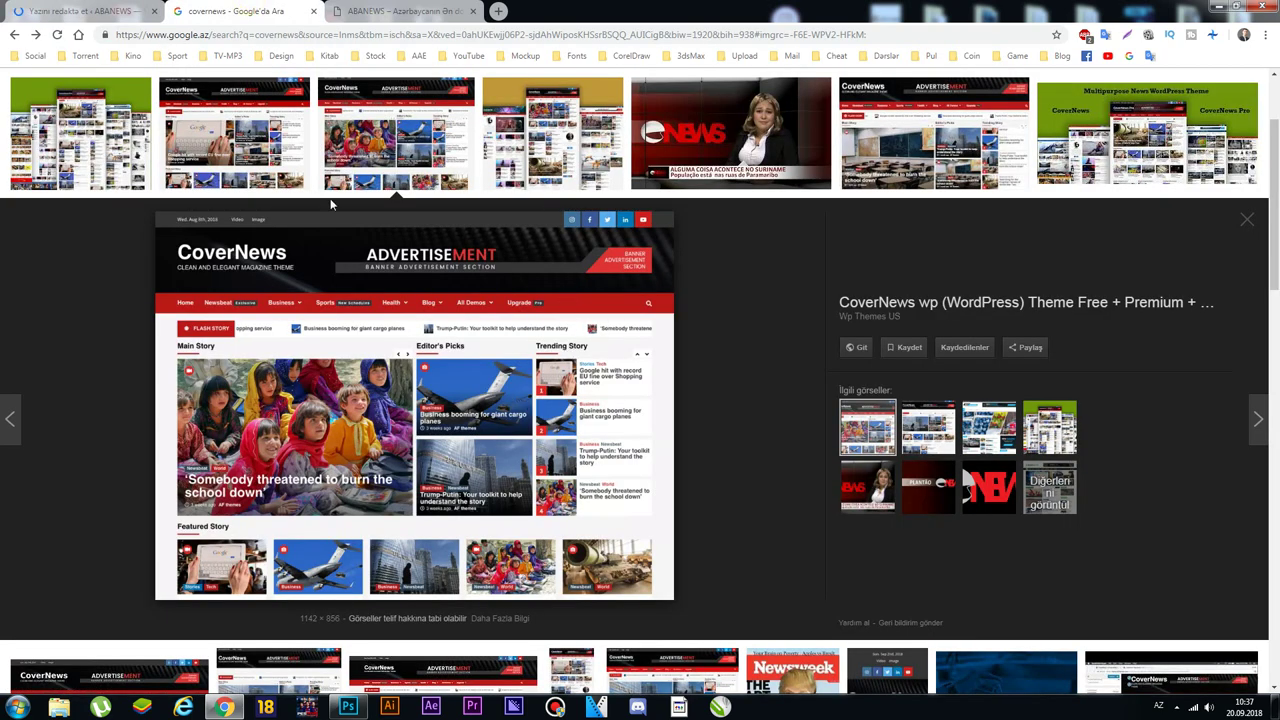
click(82, 15)
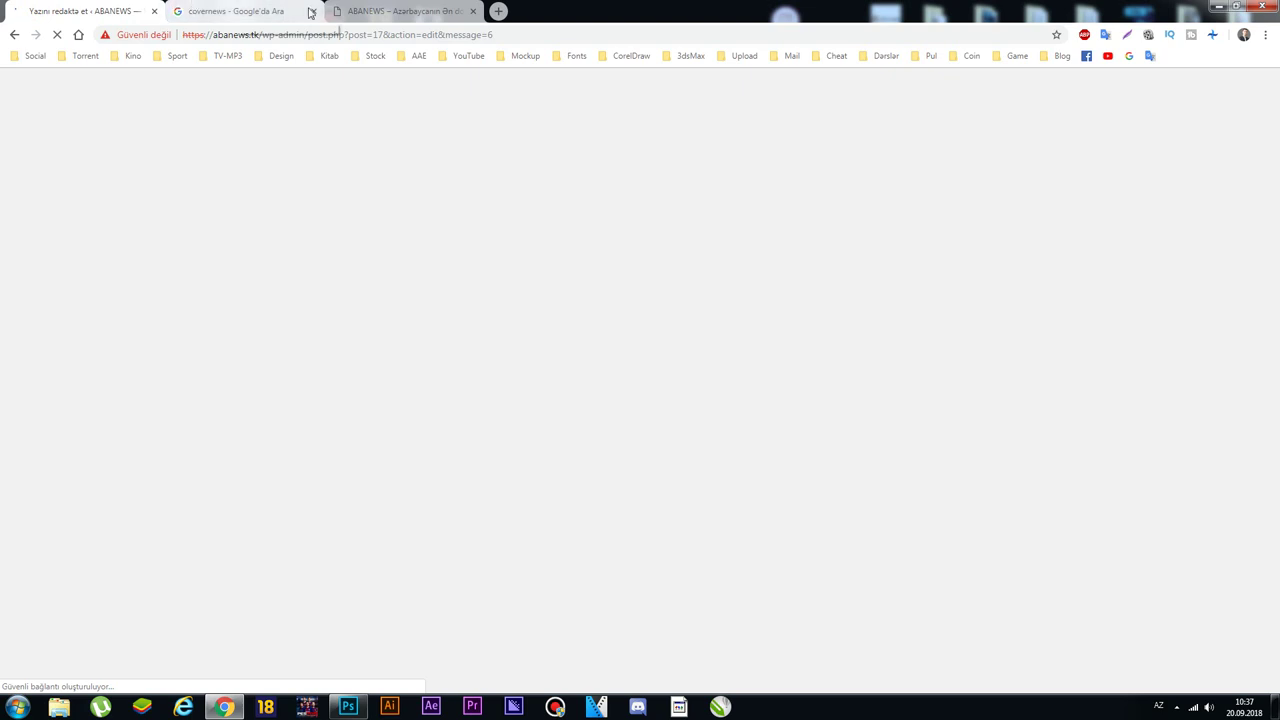
click(400, 11)
scroll(558, 400, down, 4)
scroll(561, 369, up, 4)
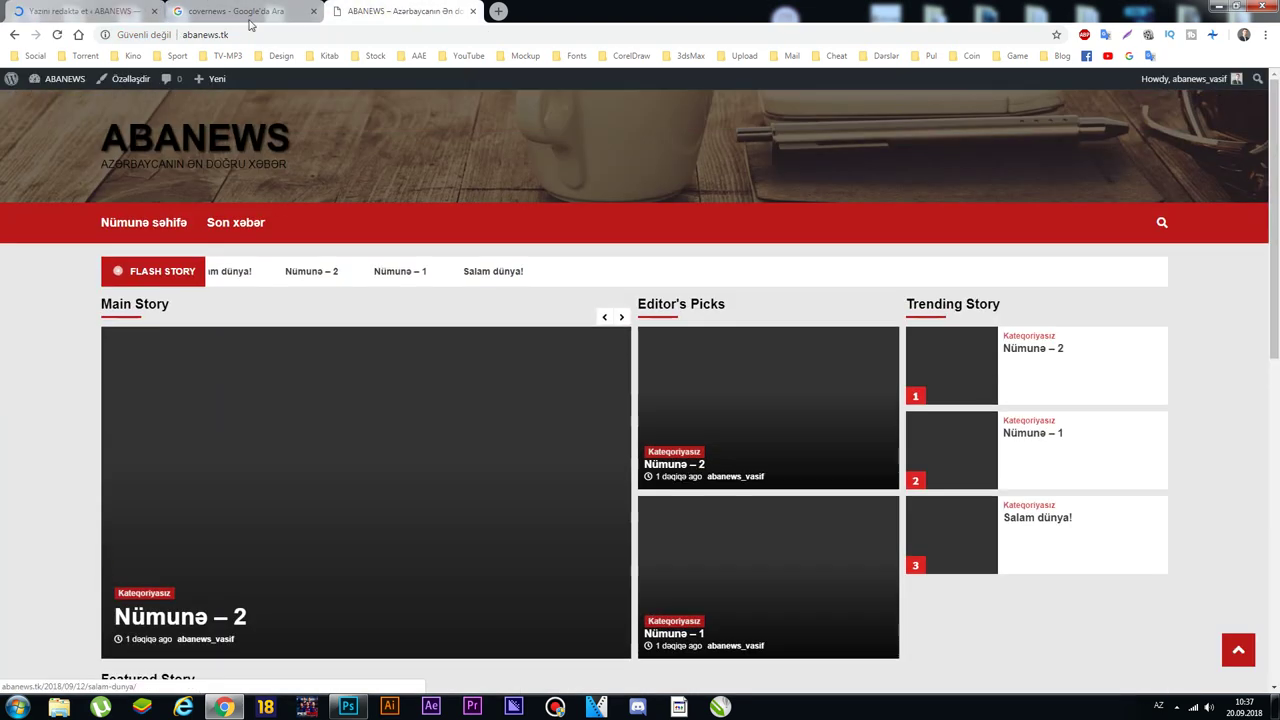
Step: Reload the abanews.tk homepage in its browser tab to bring in the newly published posts
click(82, 12)
click(440, 12)
click(485, 35)
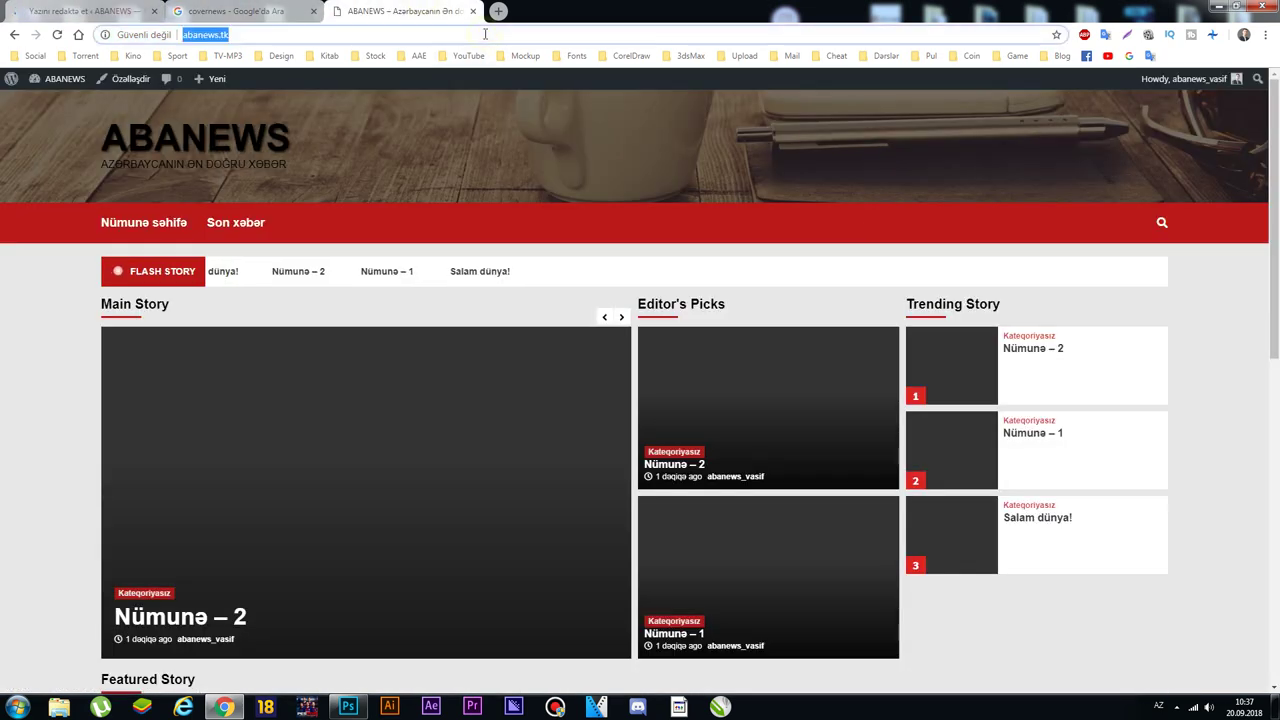
key(Return)
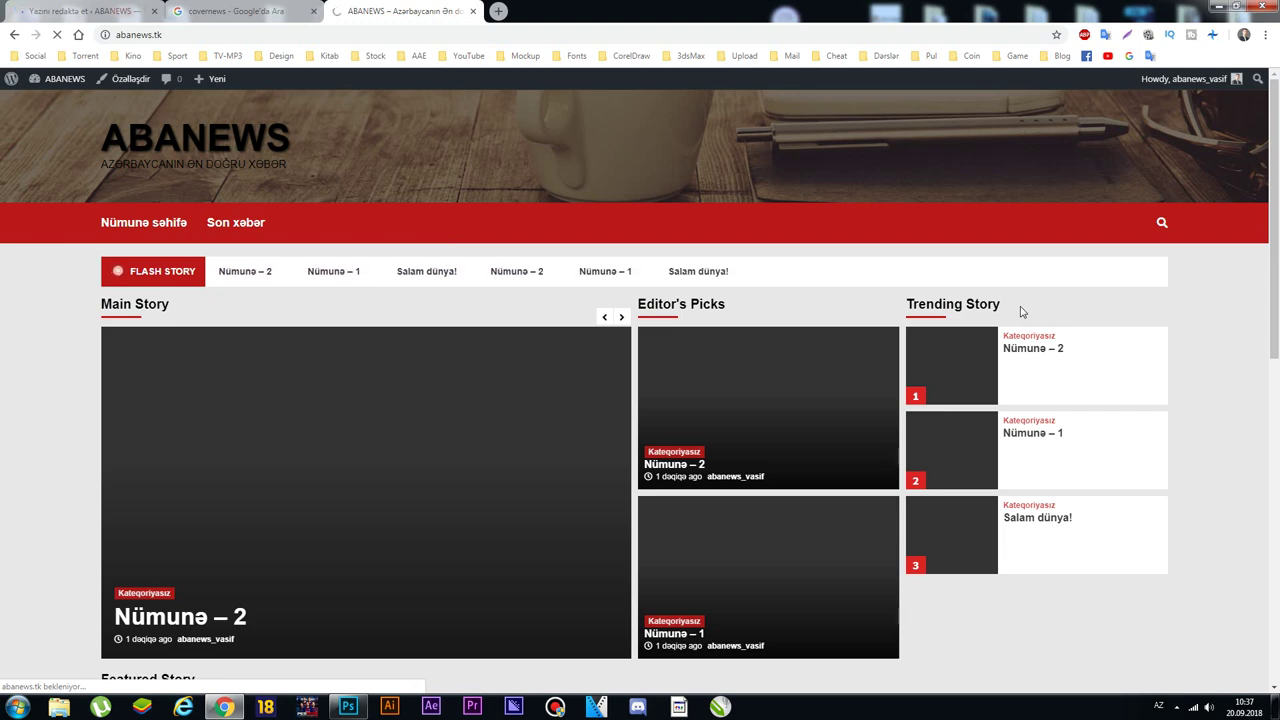
scroll(786, 380, down, 4)
scroll(760, 410, down, 3)
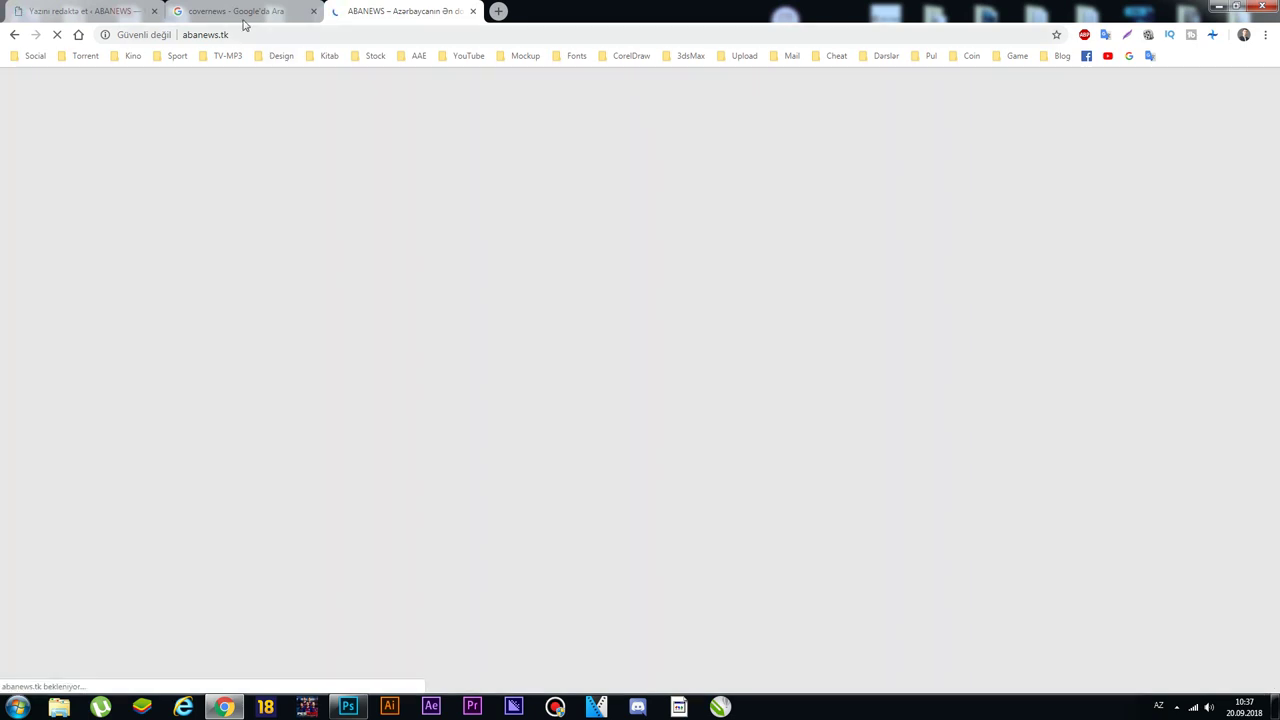
Step: Return to the WordPress admin and open its main dashboard from the Nümunə - 4 edit page
click(85, 11)
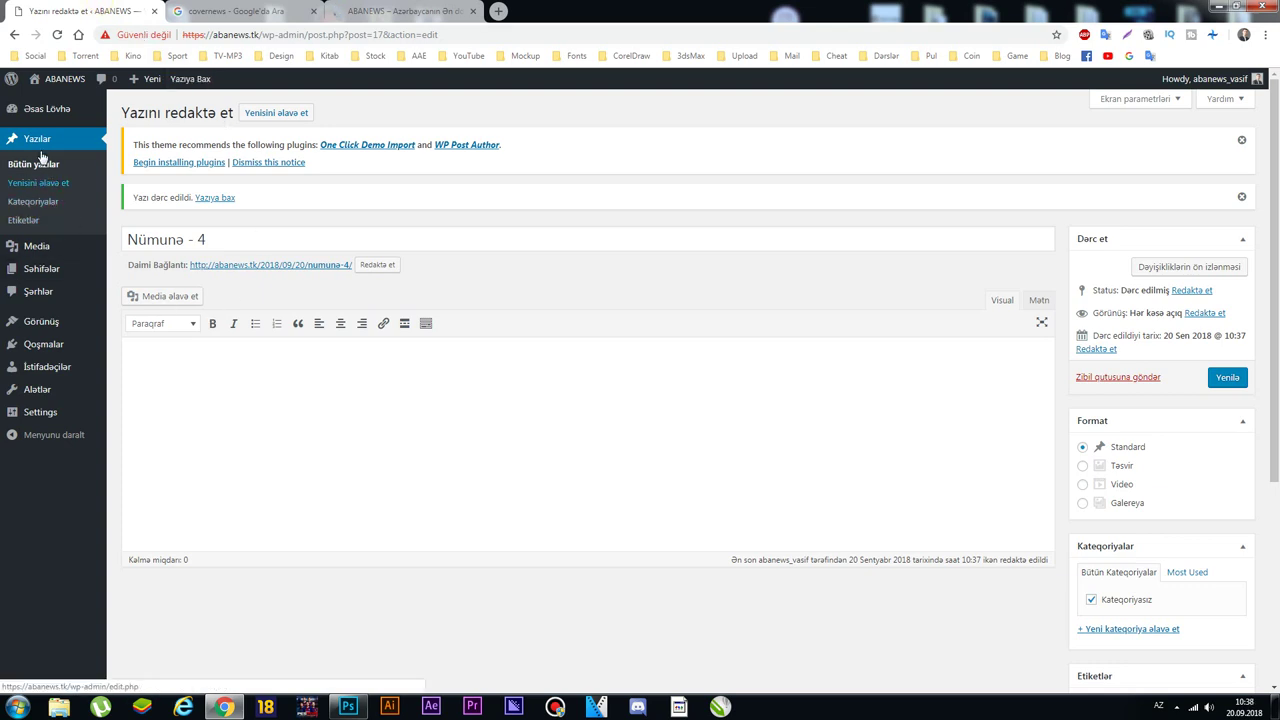
click(32, 109)
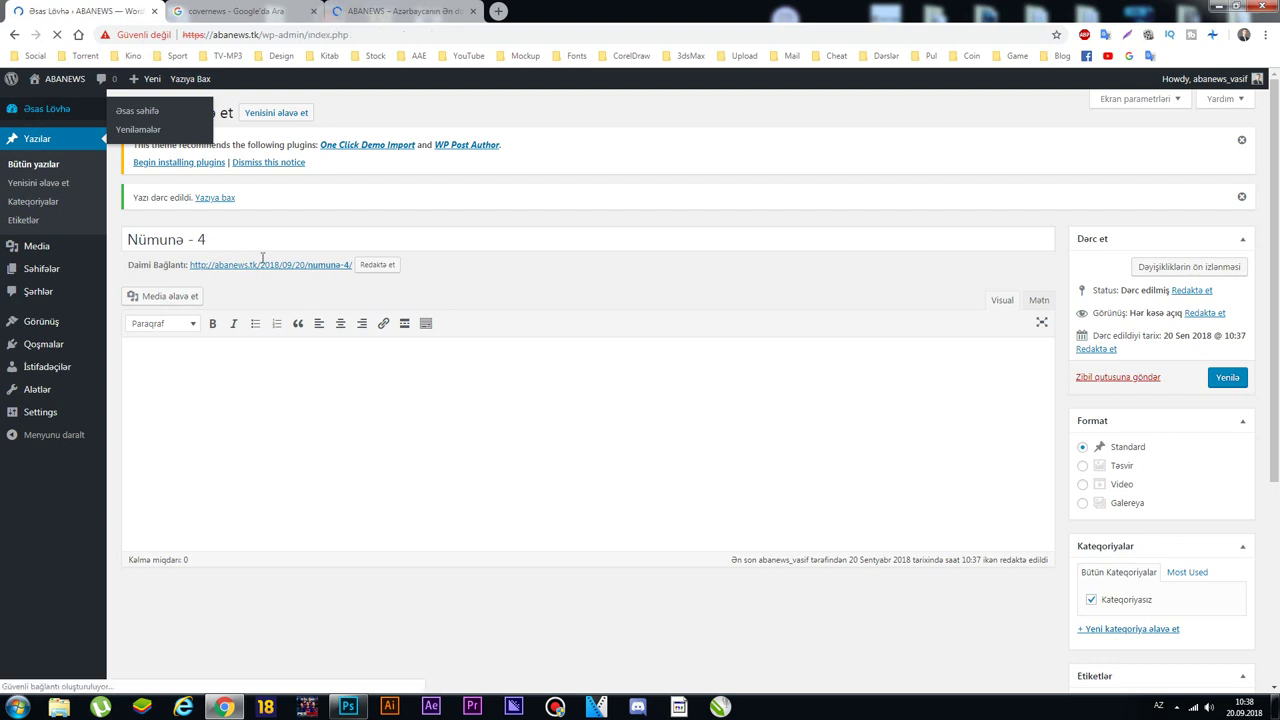
Step: Examine how the posts fill the story sections of the reloaded ABANEWS homepage, down to the You may missed section
click(400, 11)
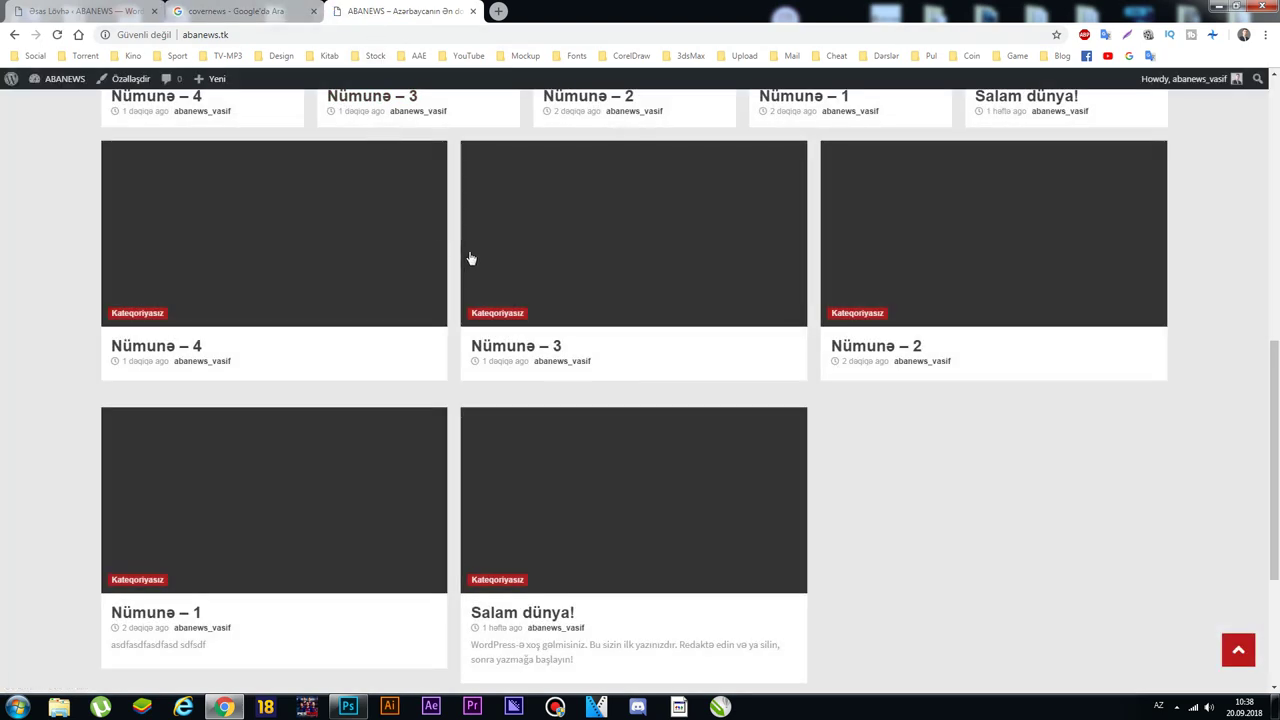
scroll(465, 240, up, 15)
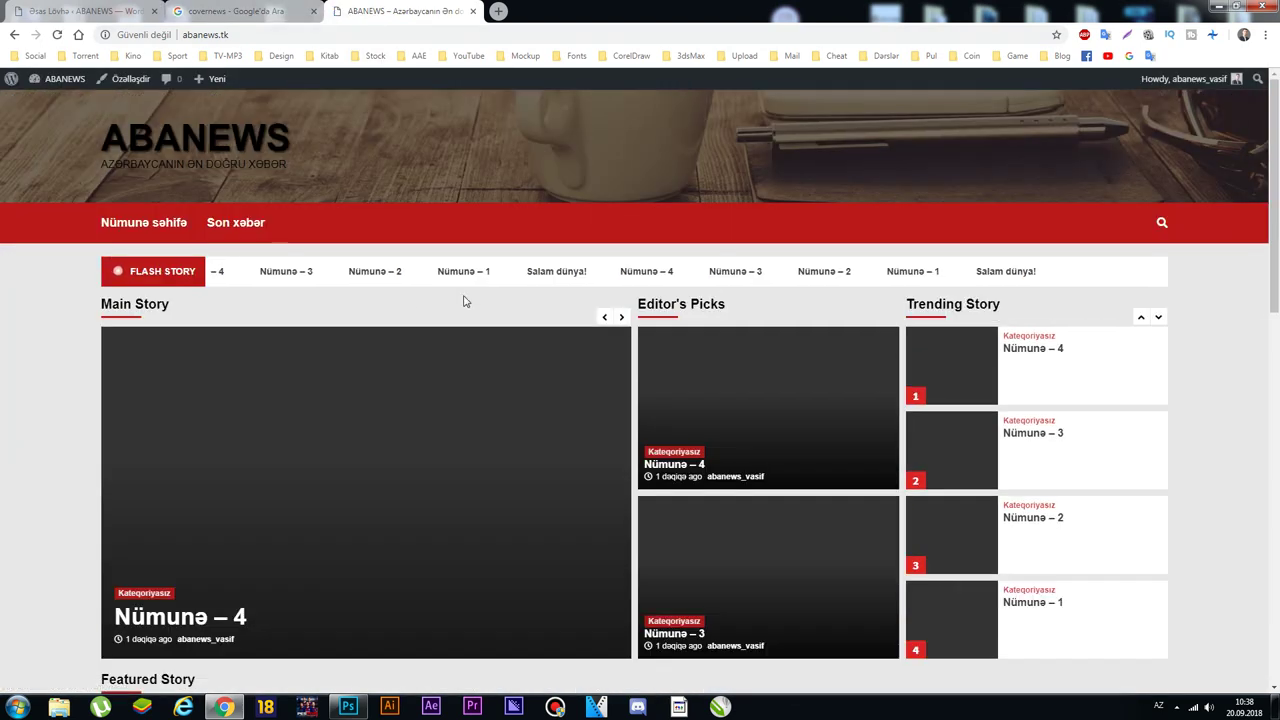
scroll(214, 281, down, 5)
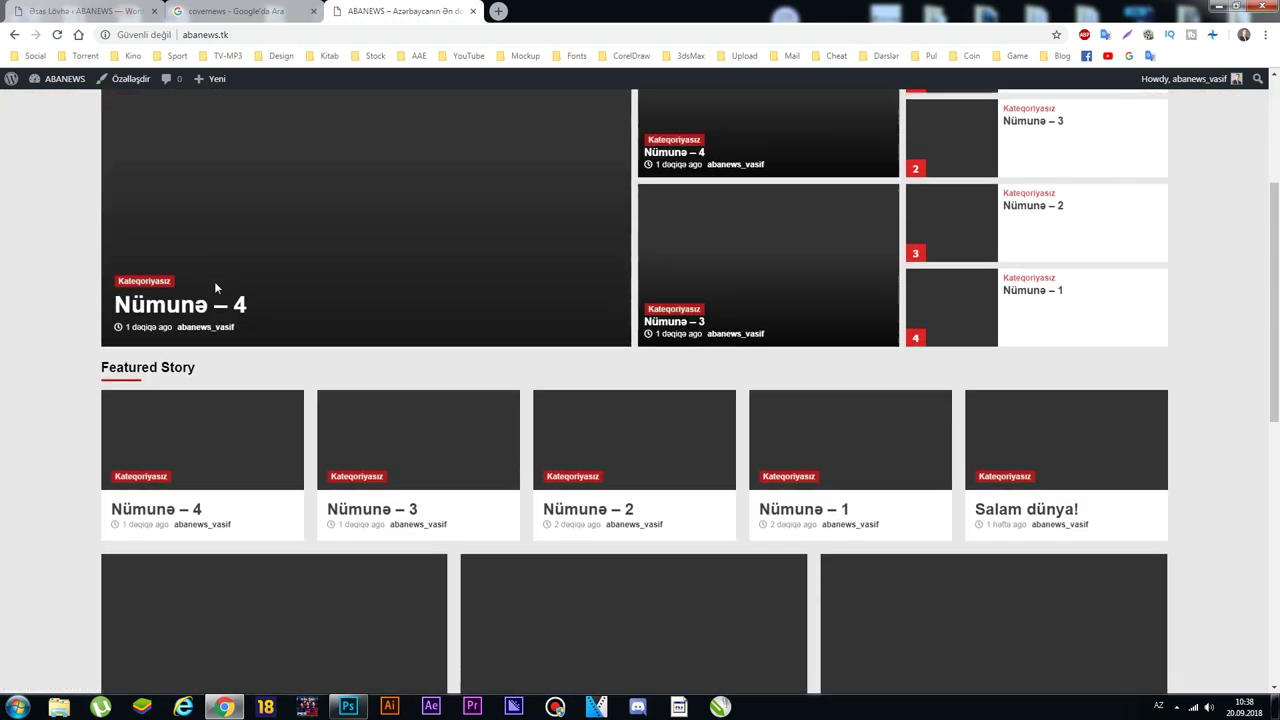
scroll(217, 296, down, 5)
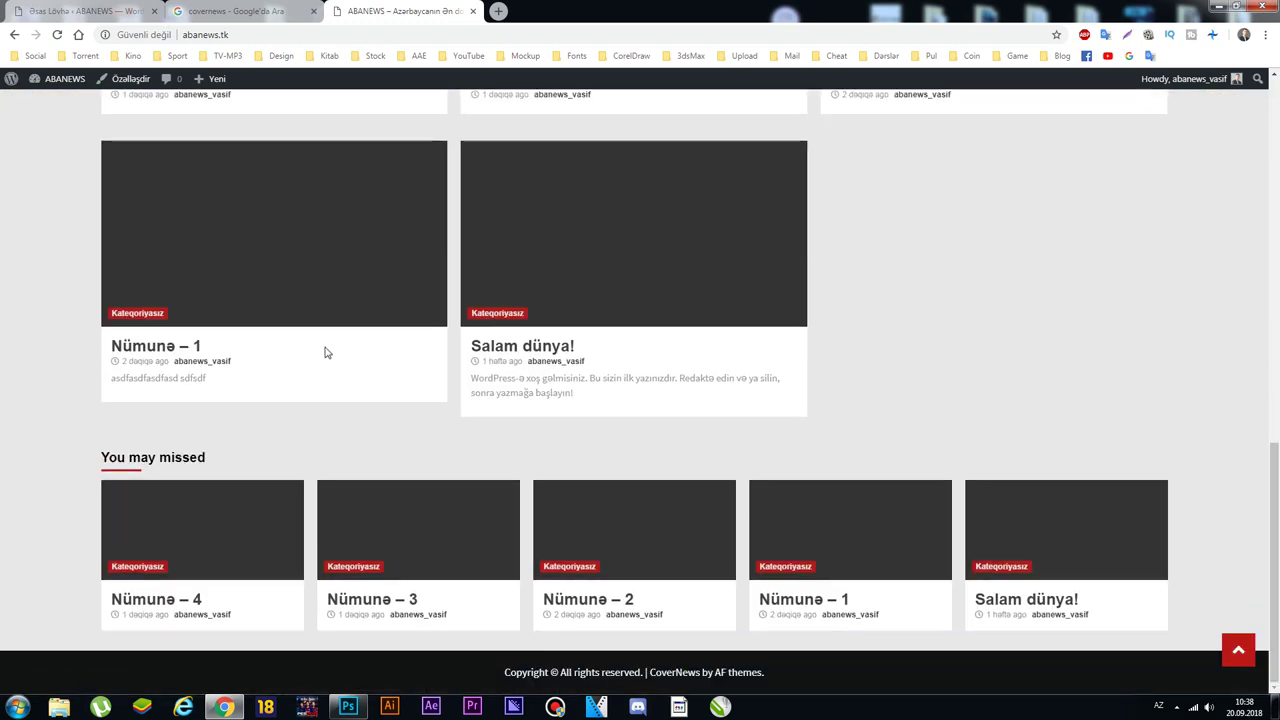